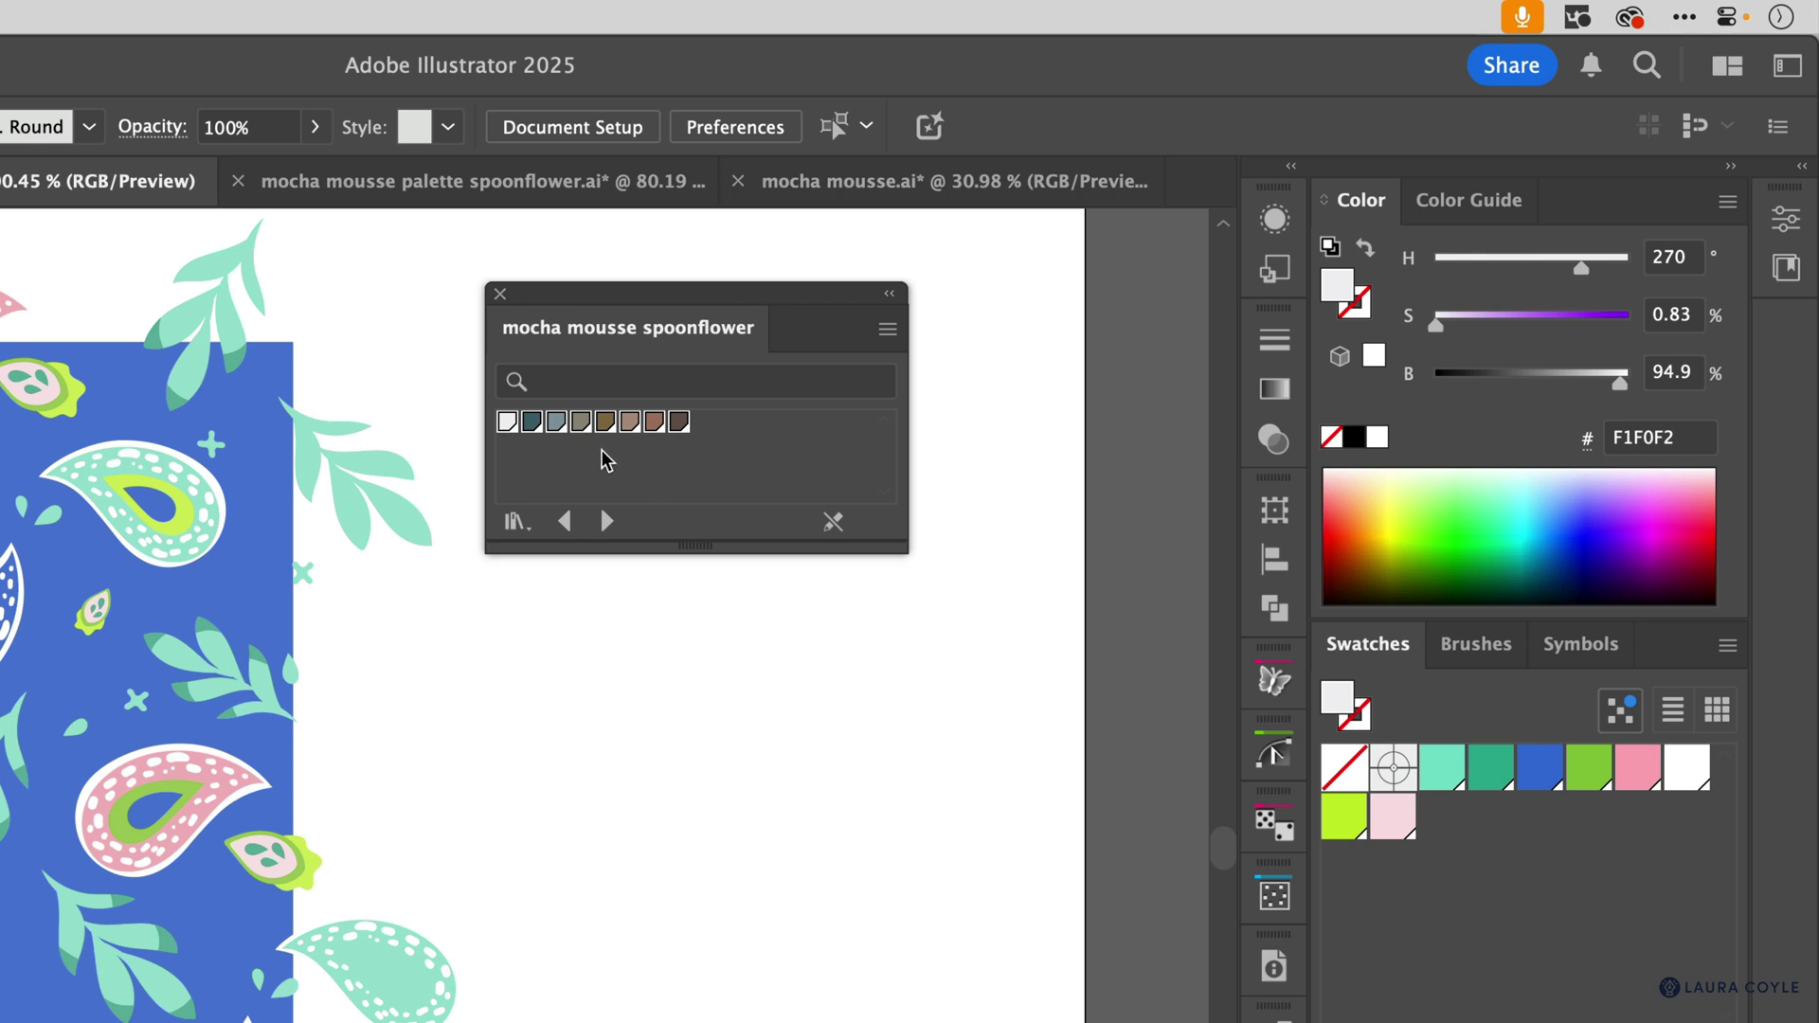
- Add all colors of the mocha mousse spoonflower library to the document's swatches and close the library
click(888, 329)
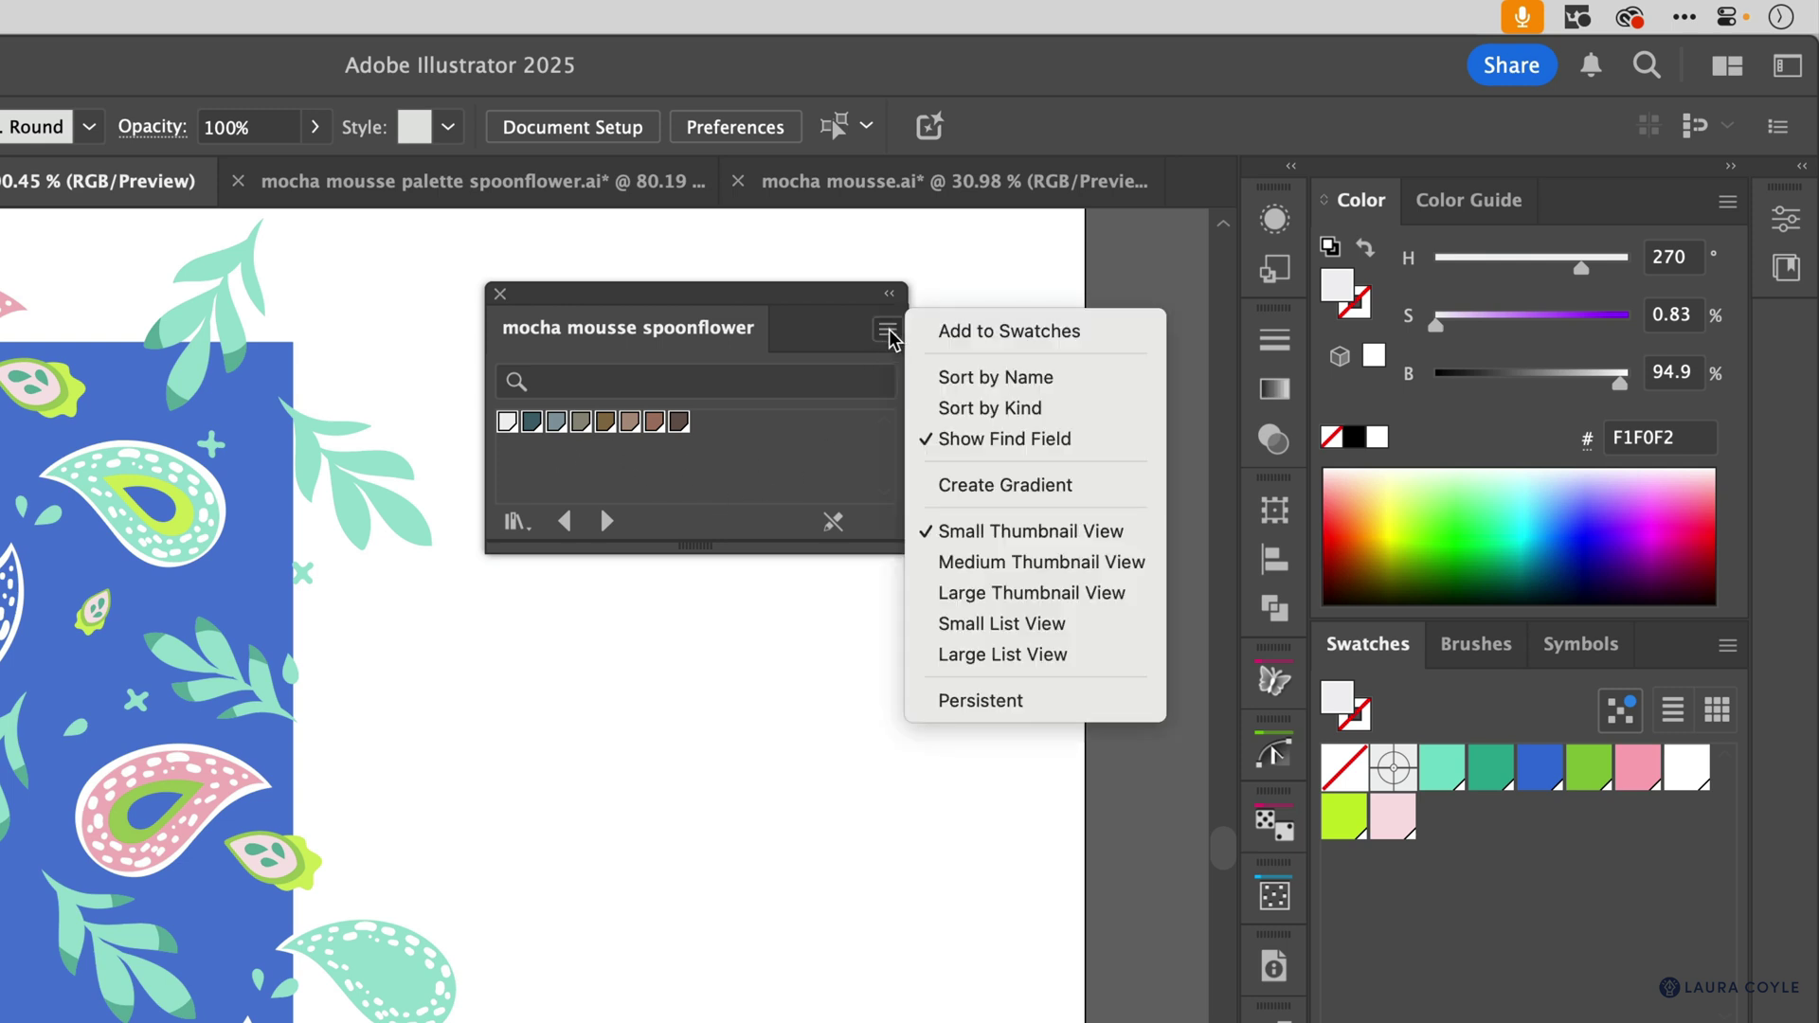
click(971, 333)
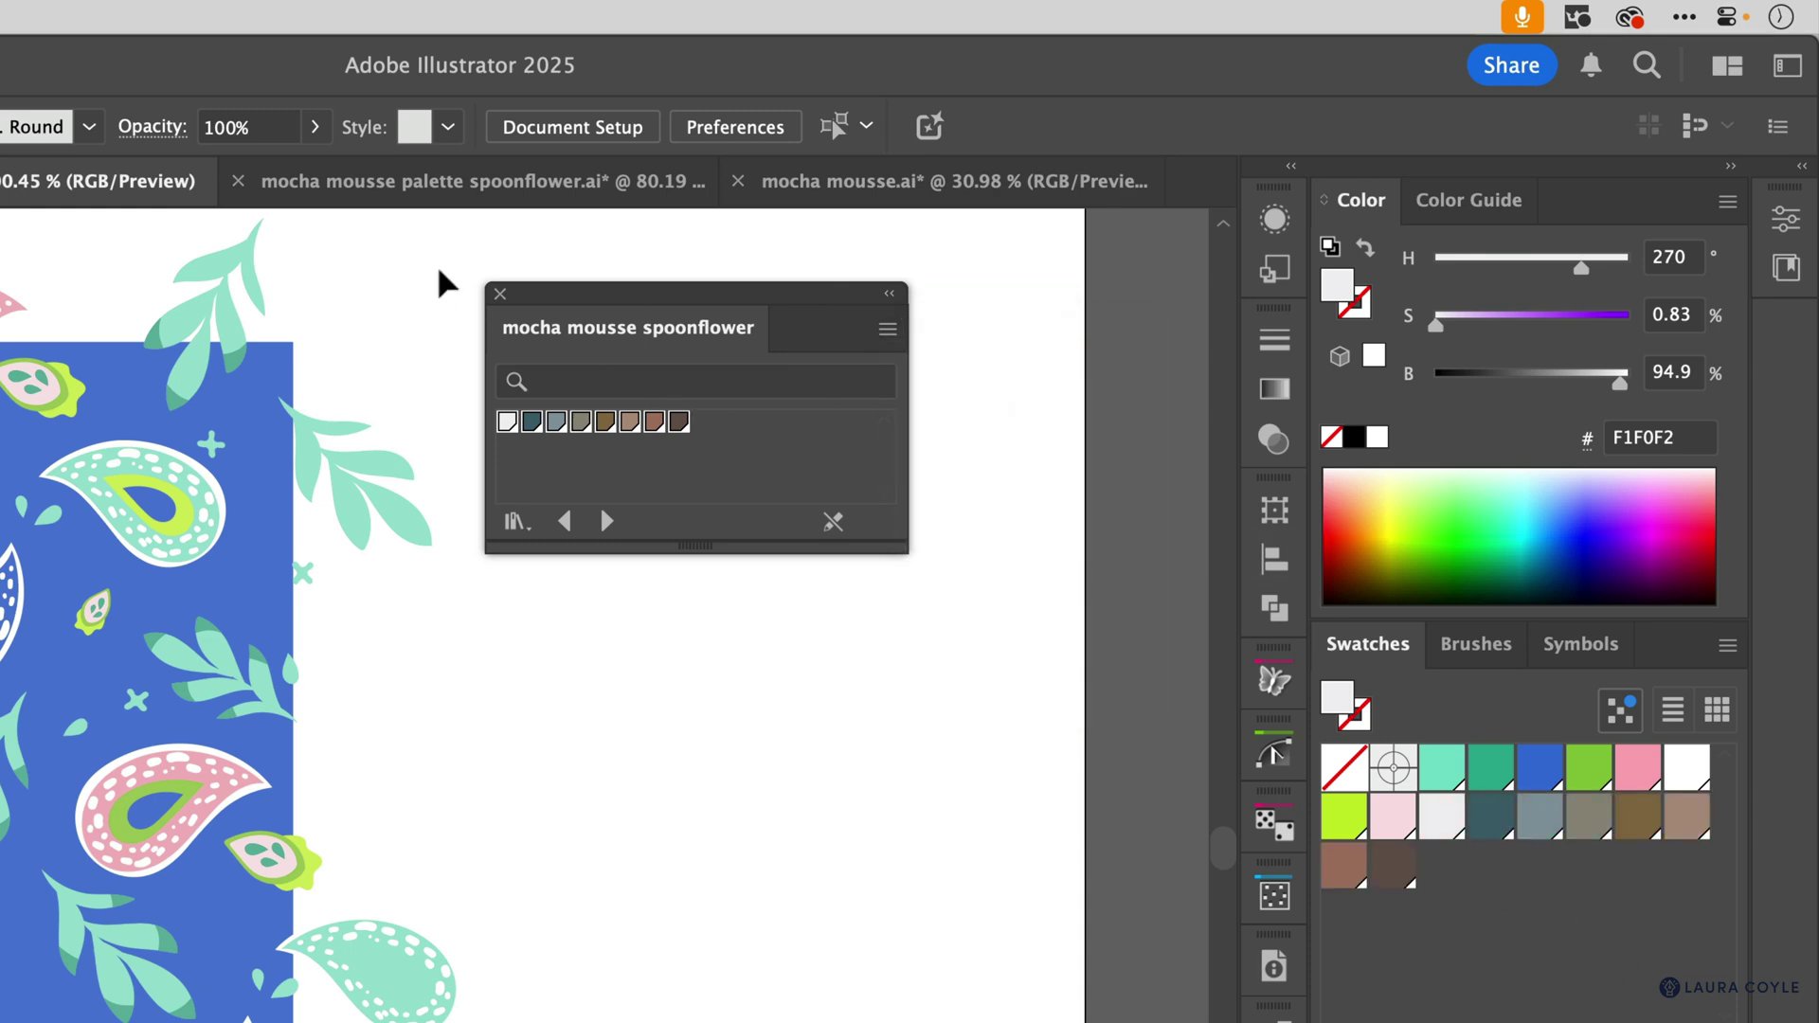
click(500, 293)
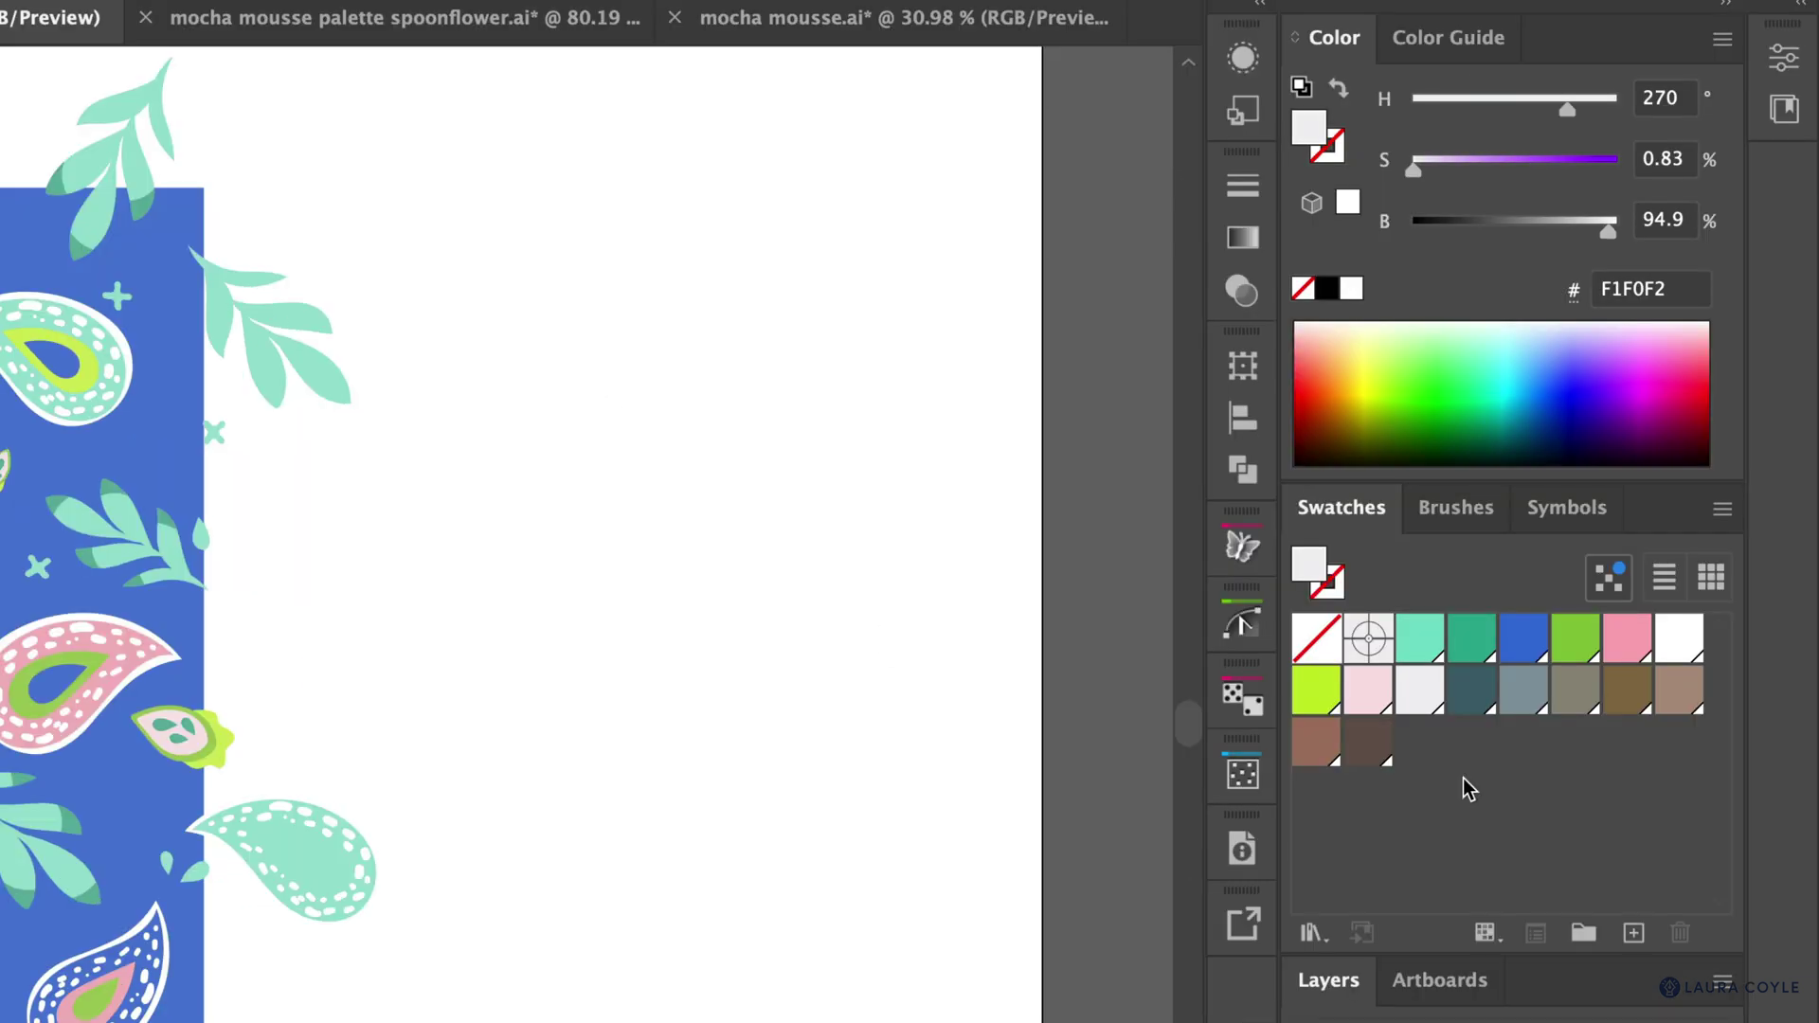
- Create a new empty swatch group named "mousse palette"
click(1582, 933)
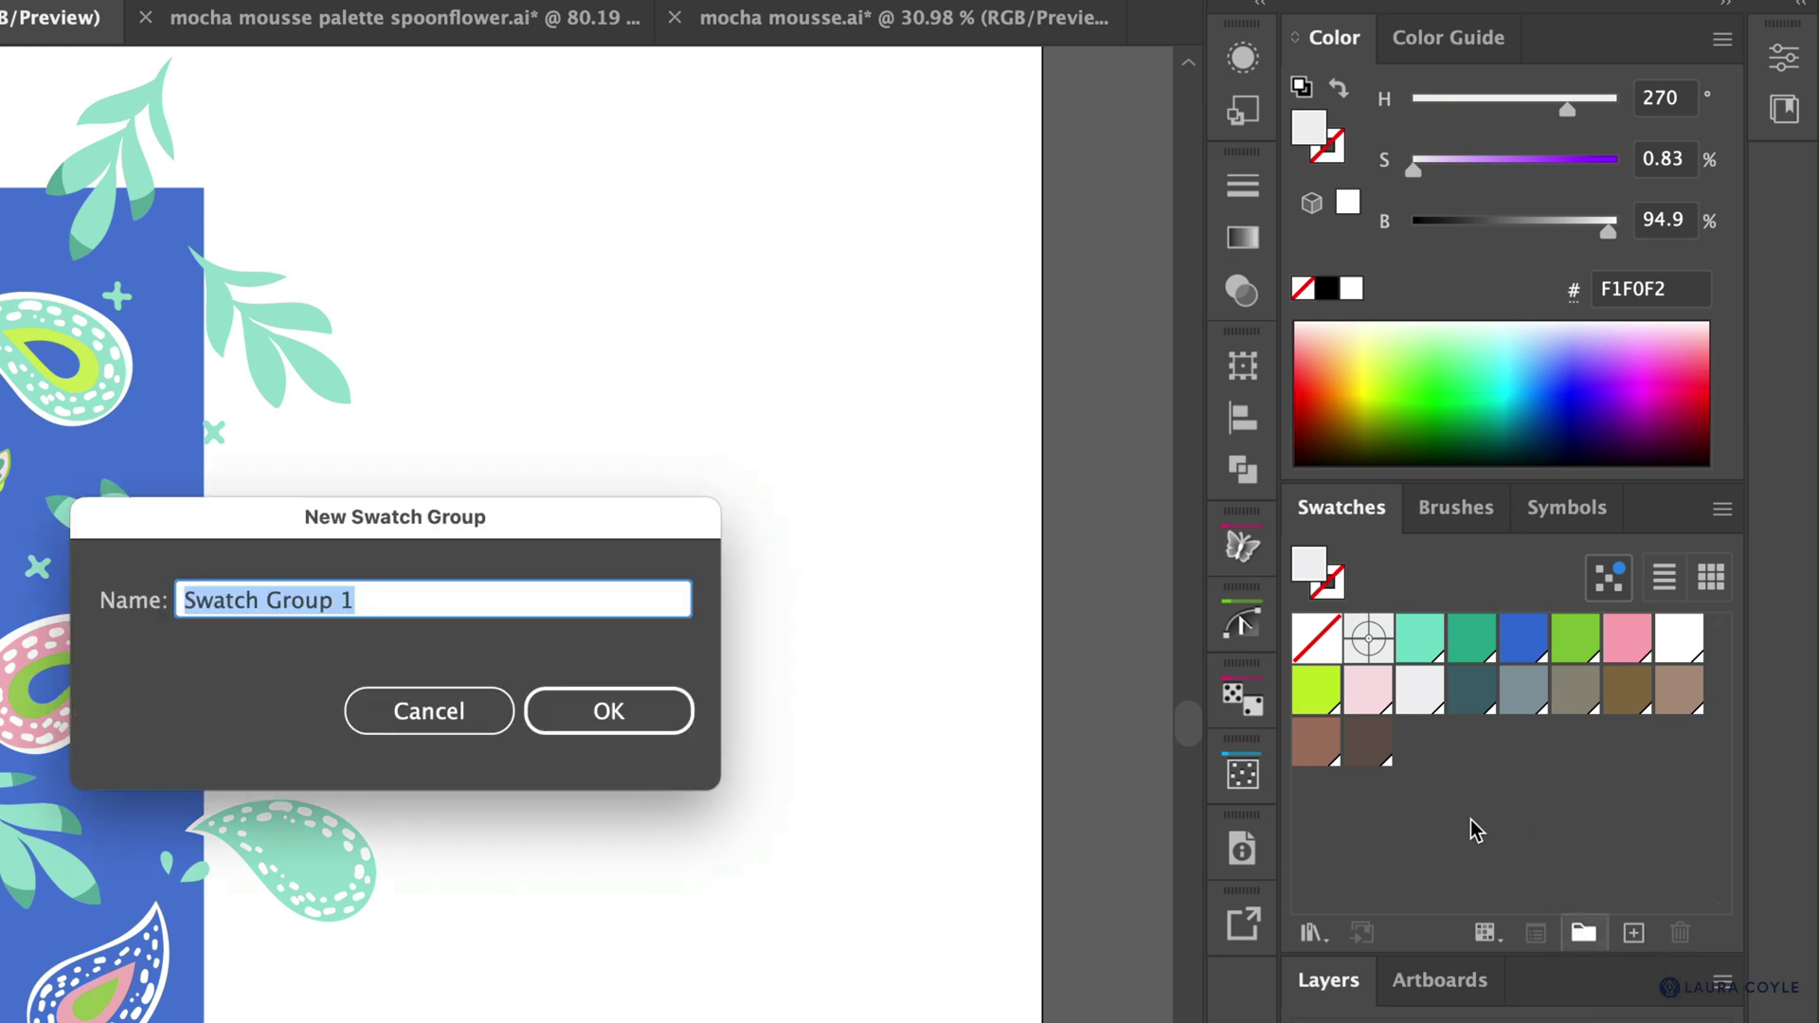
text(mousee palette)
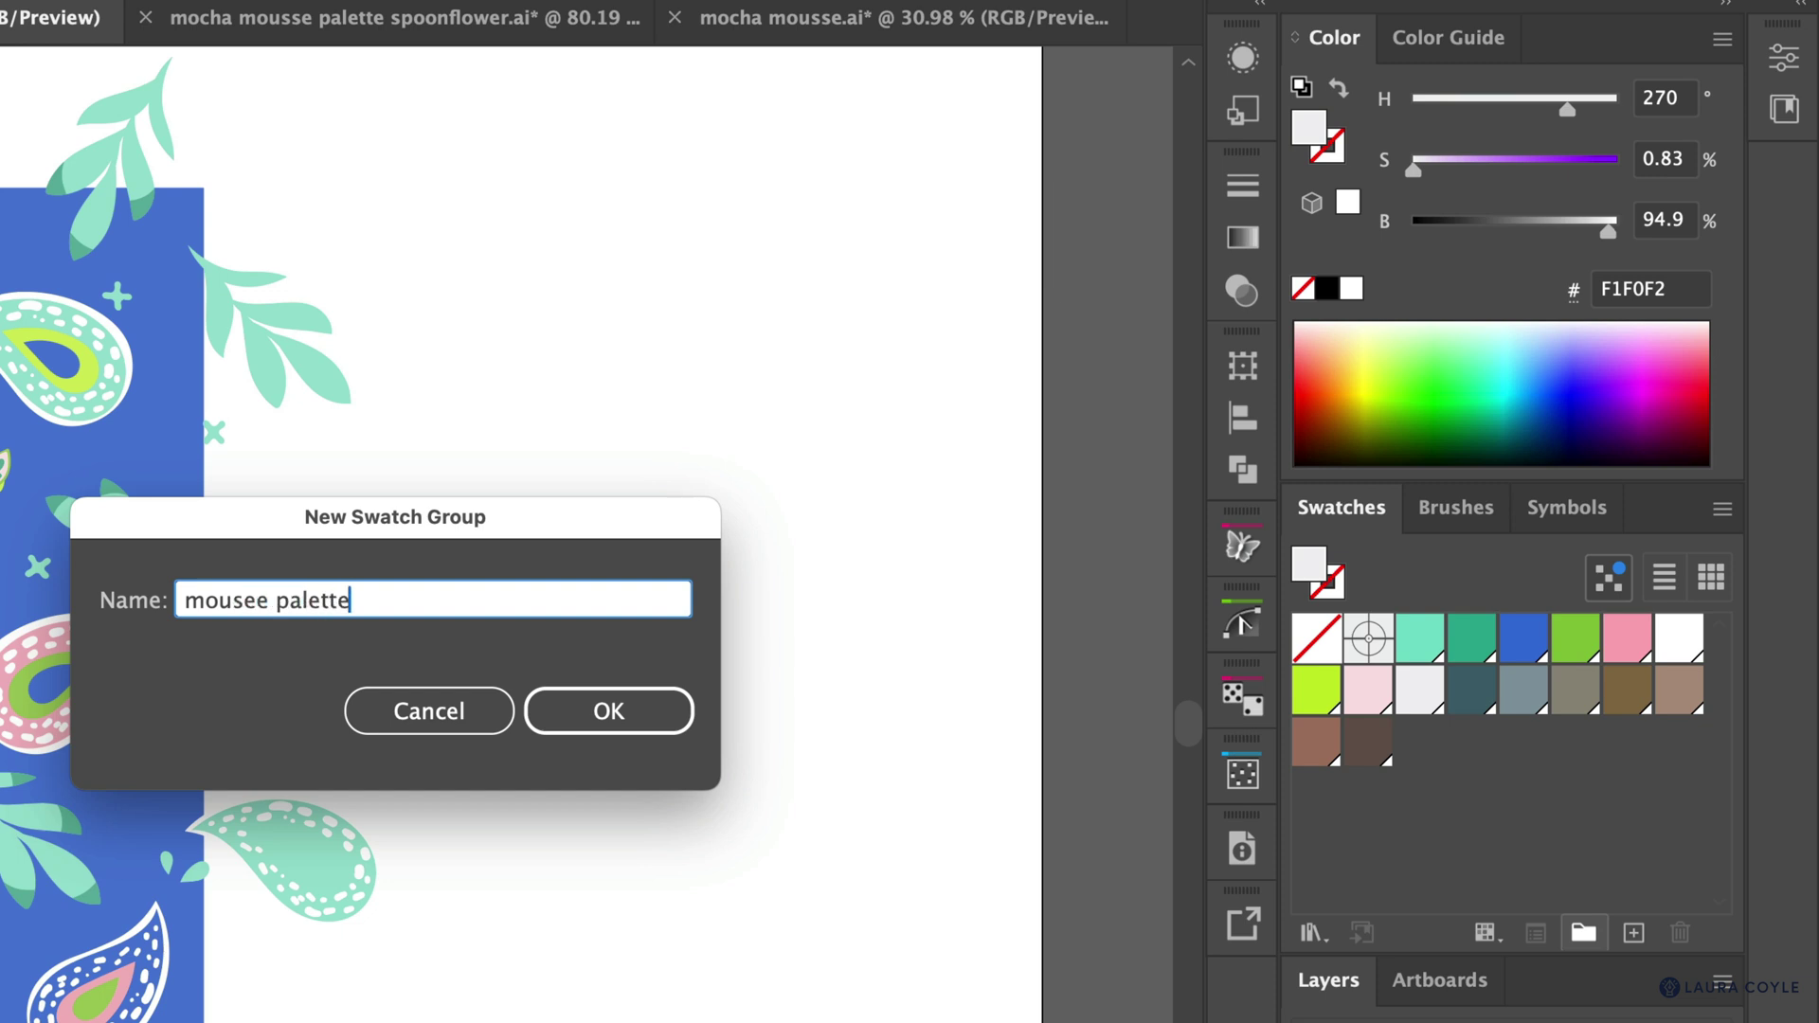
drag(244, 603, 255, 602)
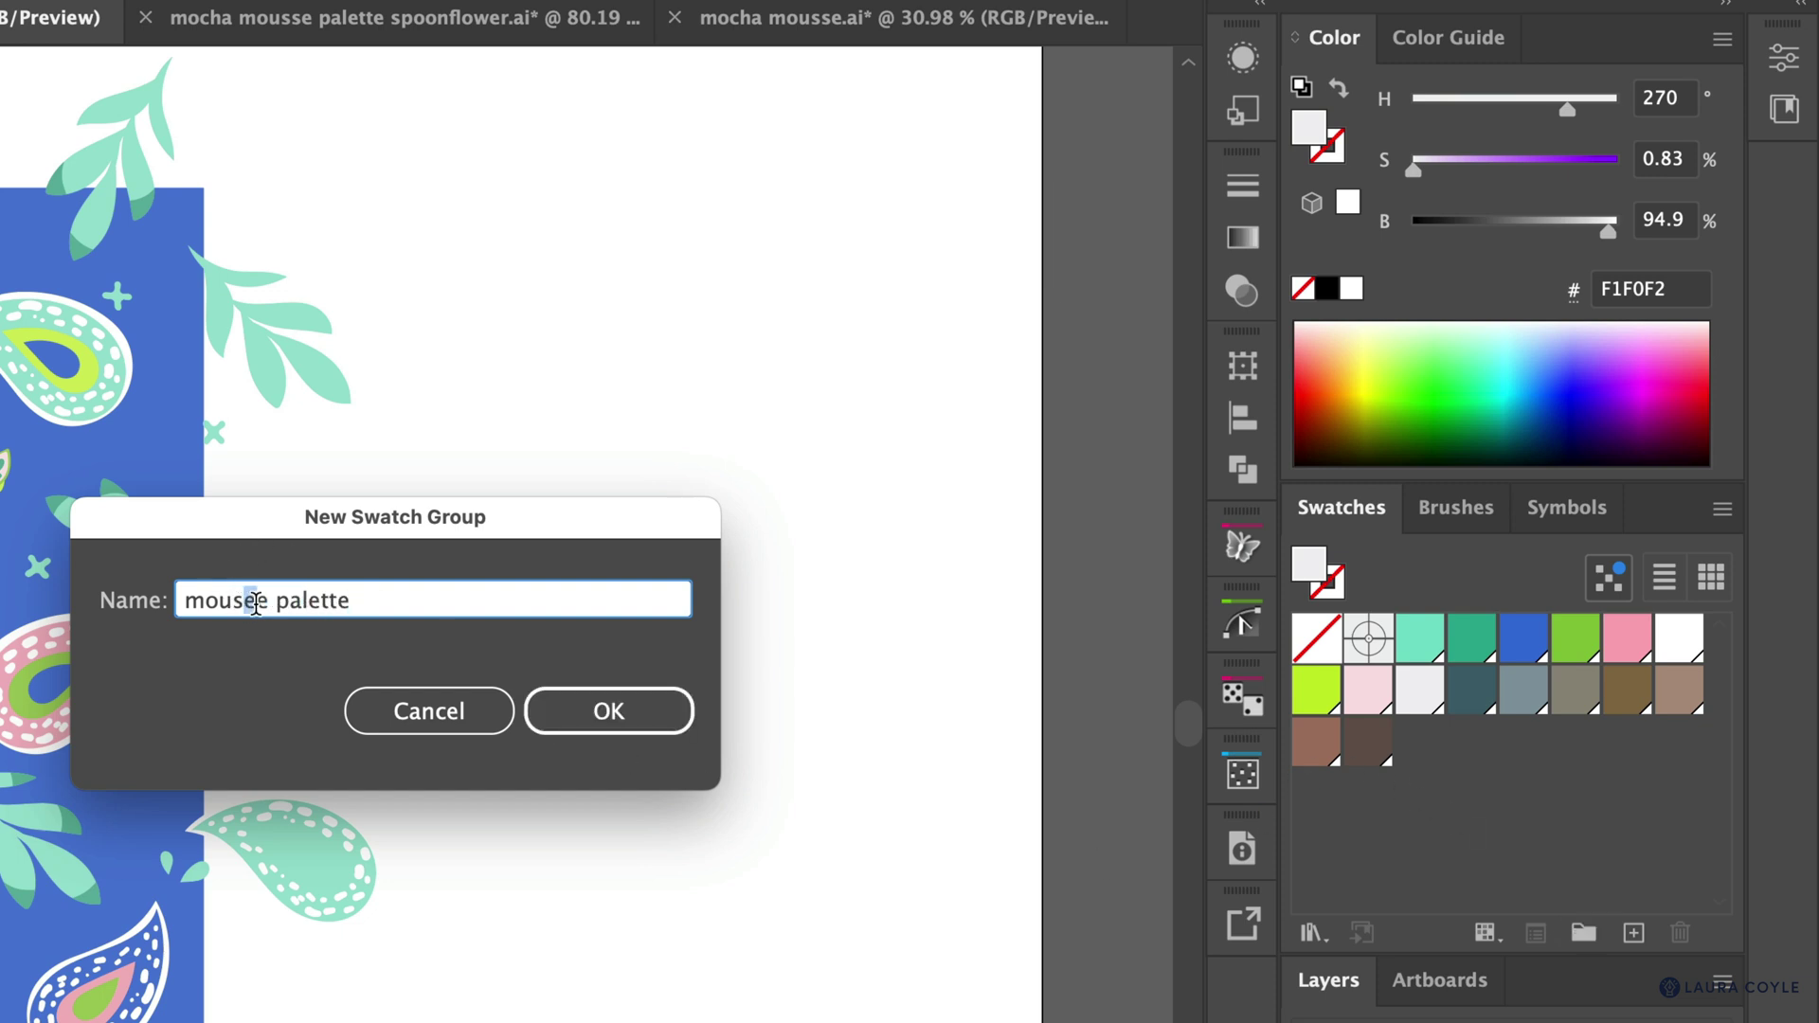
text(s)
click(609, 710)
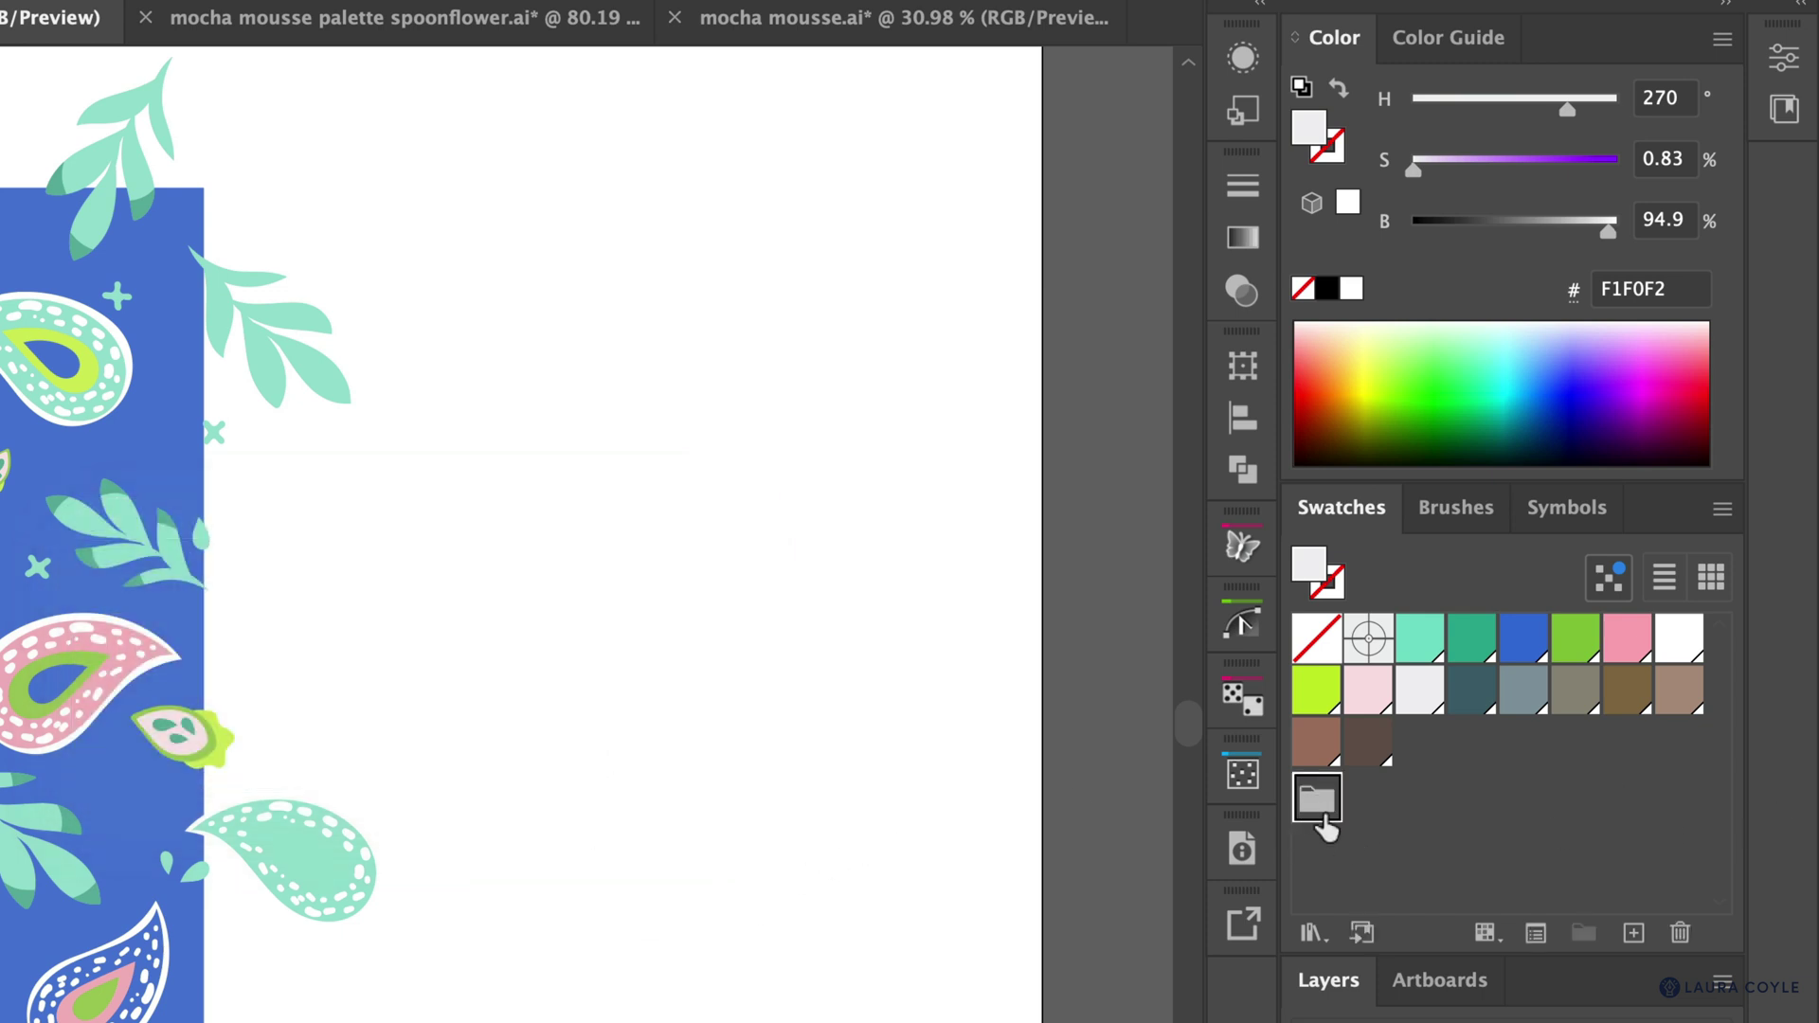
- Move the eight added swatches, from Cannoli Cream to Coffee Quartz, into the mousse palette group and deselect them
click(1419, 689)
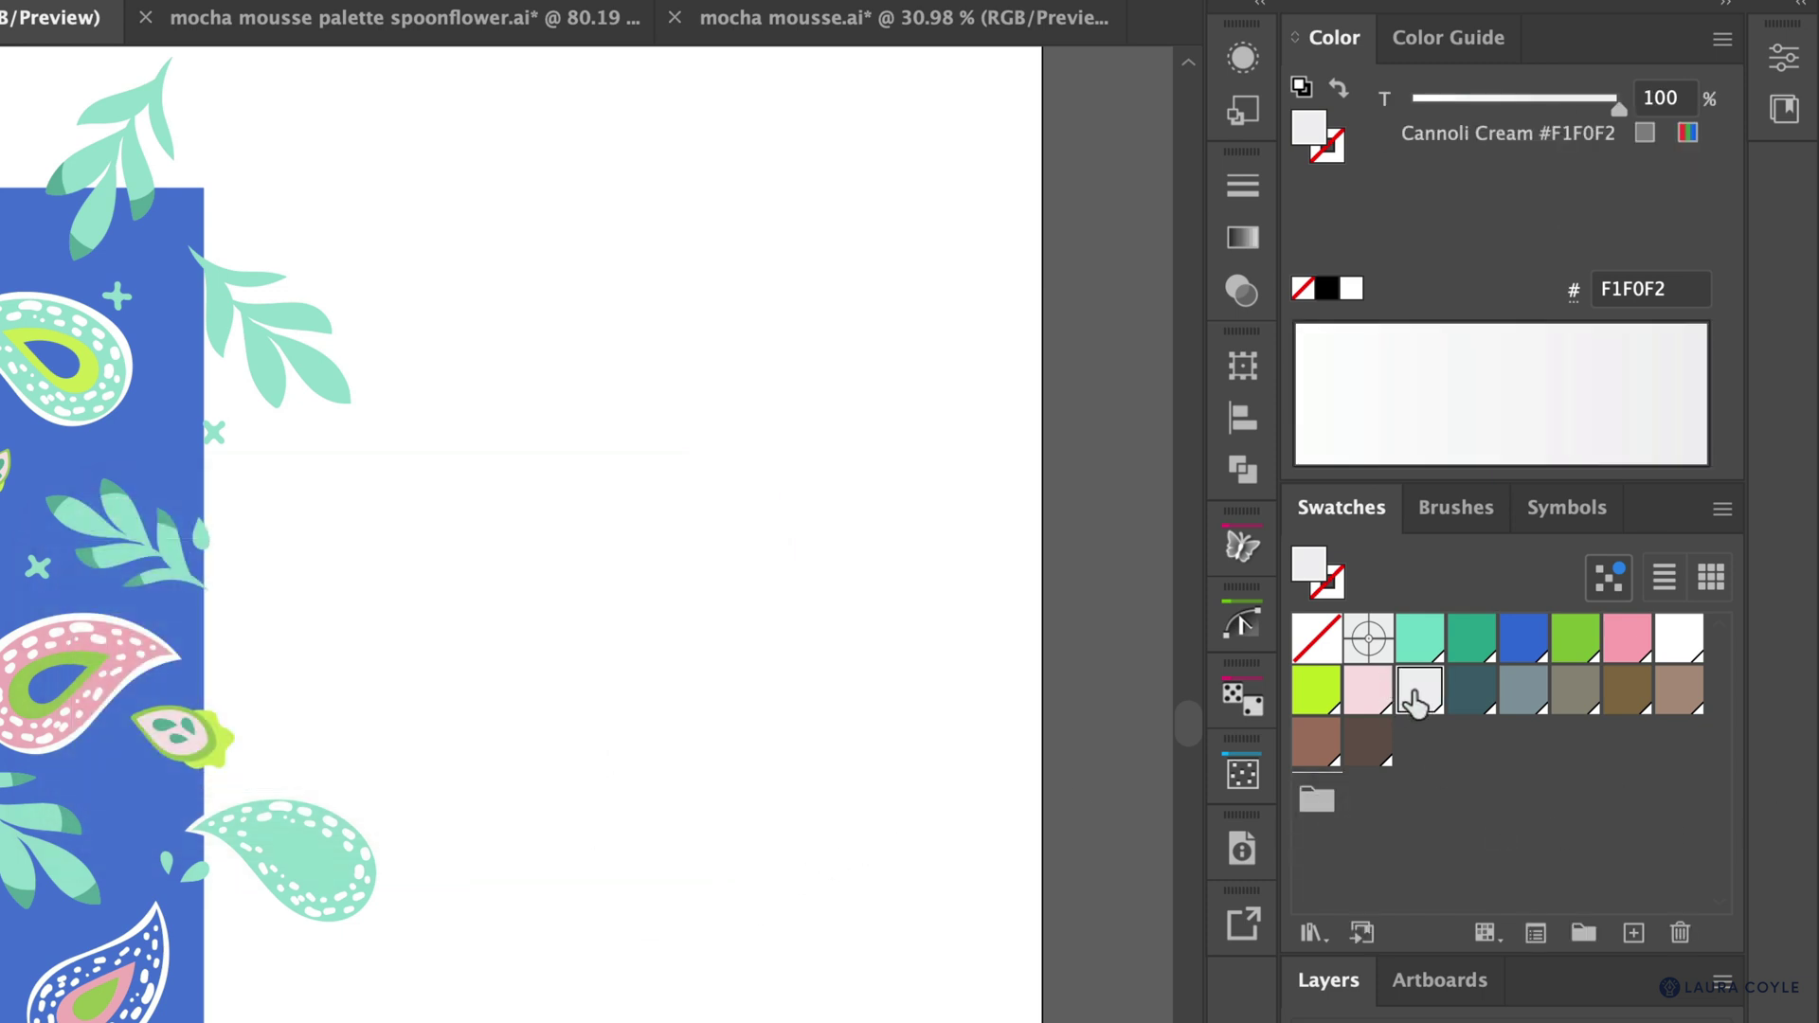
shift+click(1366, 744)
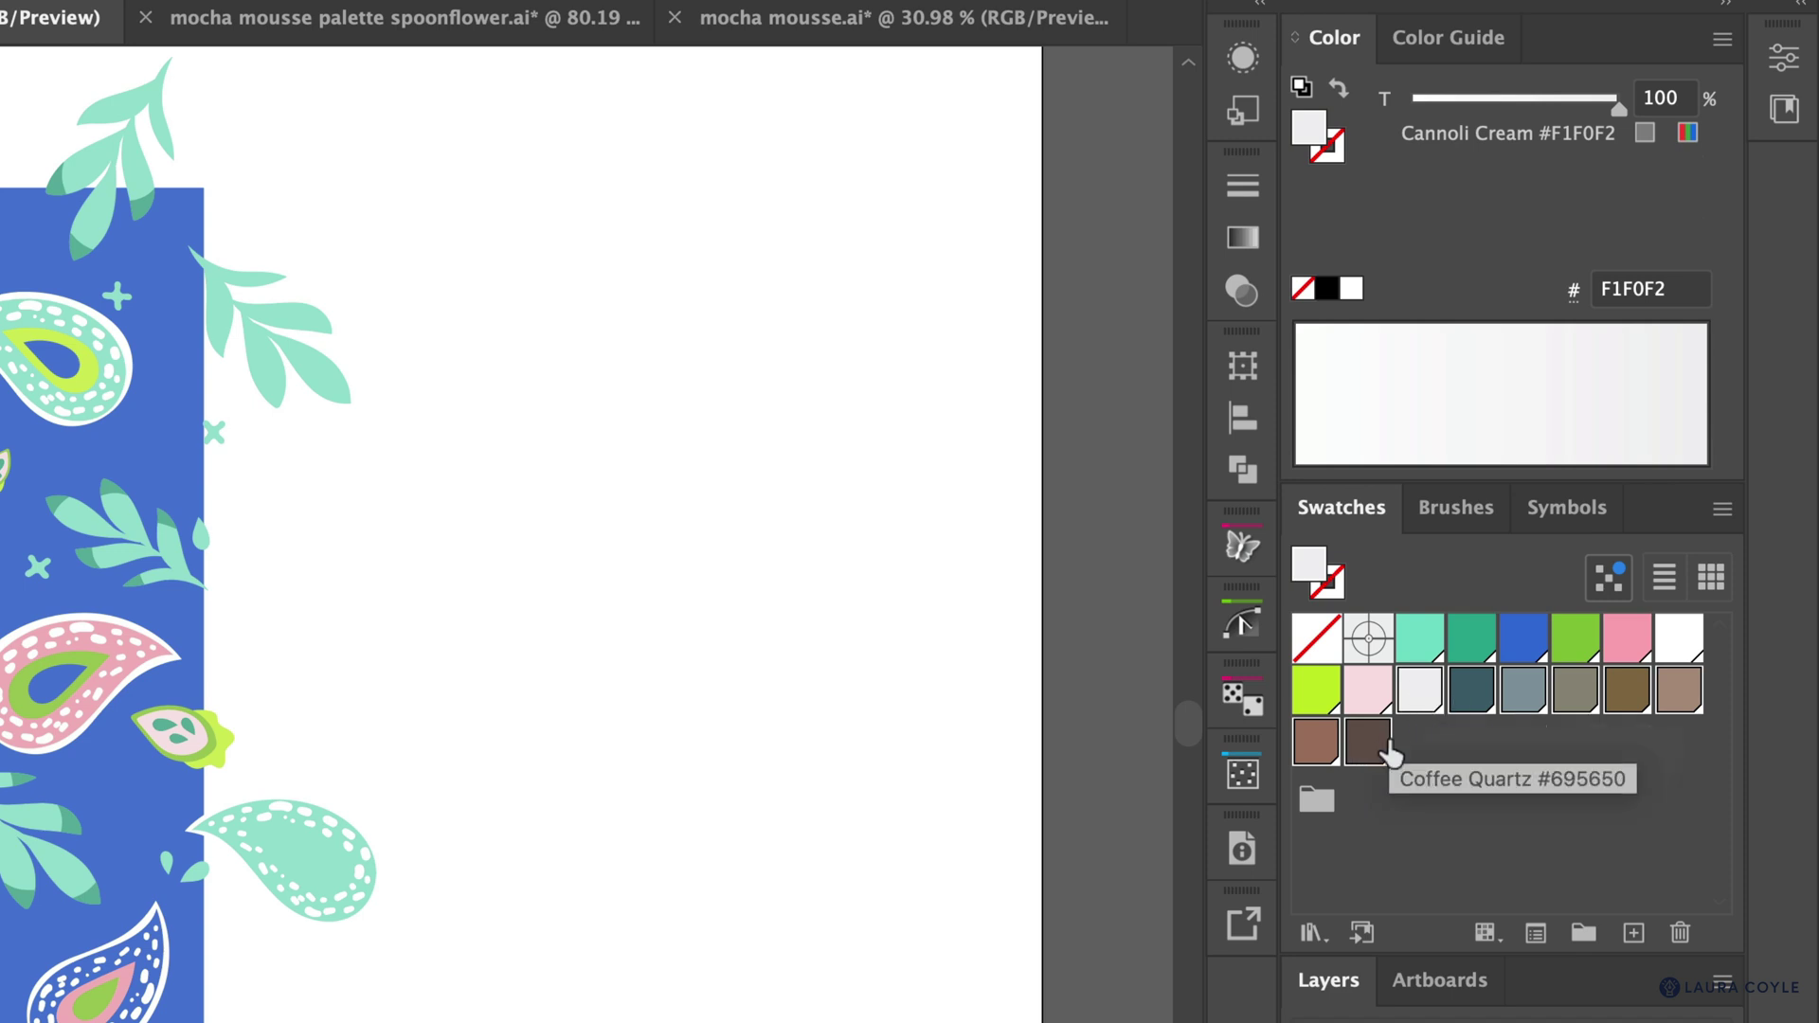
drag(1367, 753, 1343, 796)
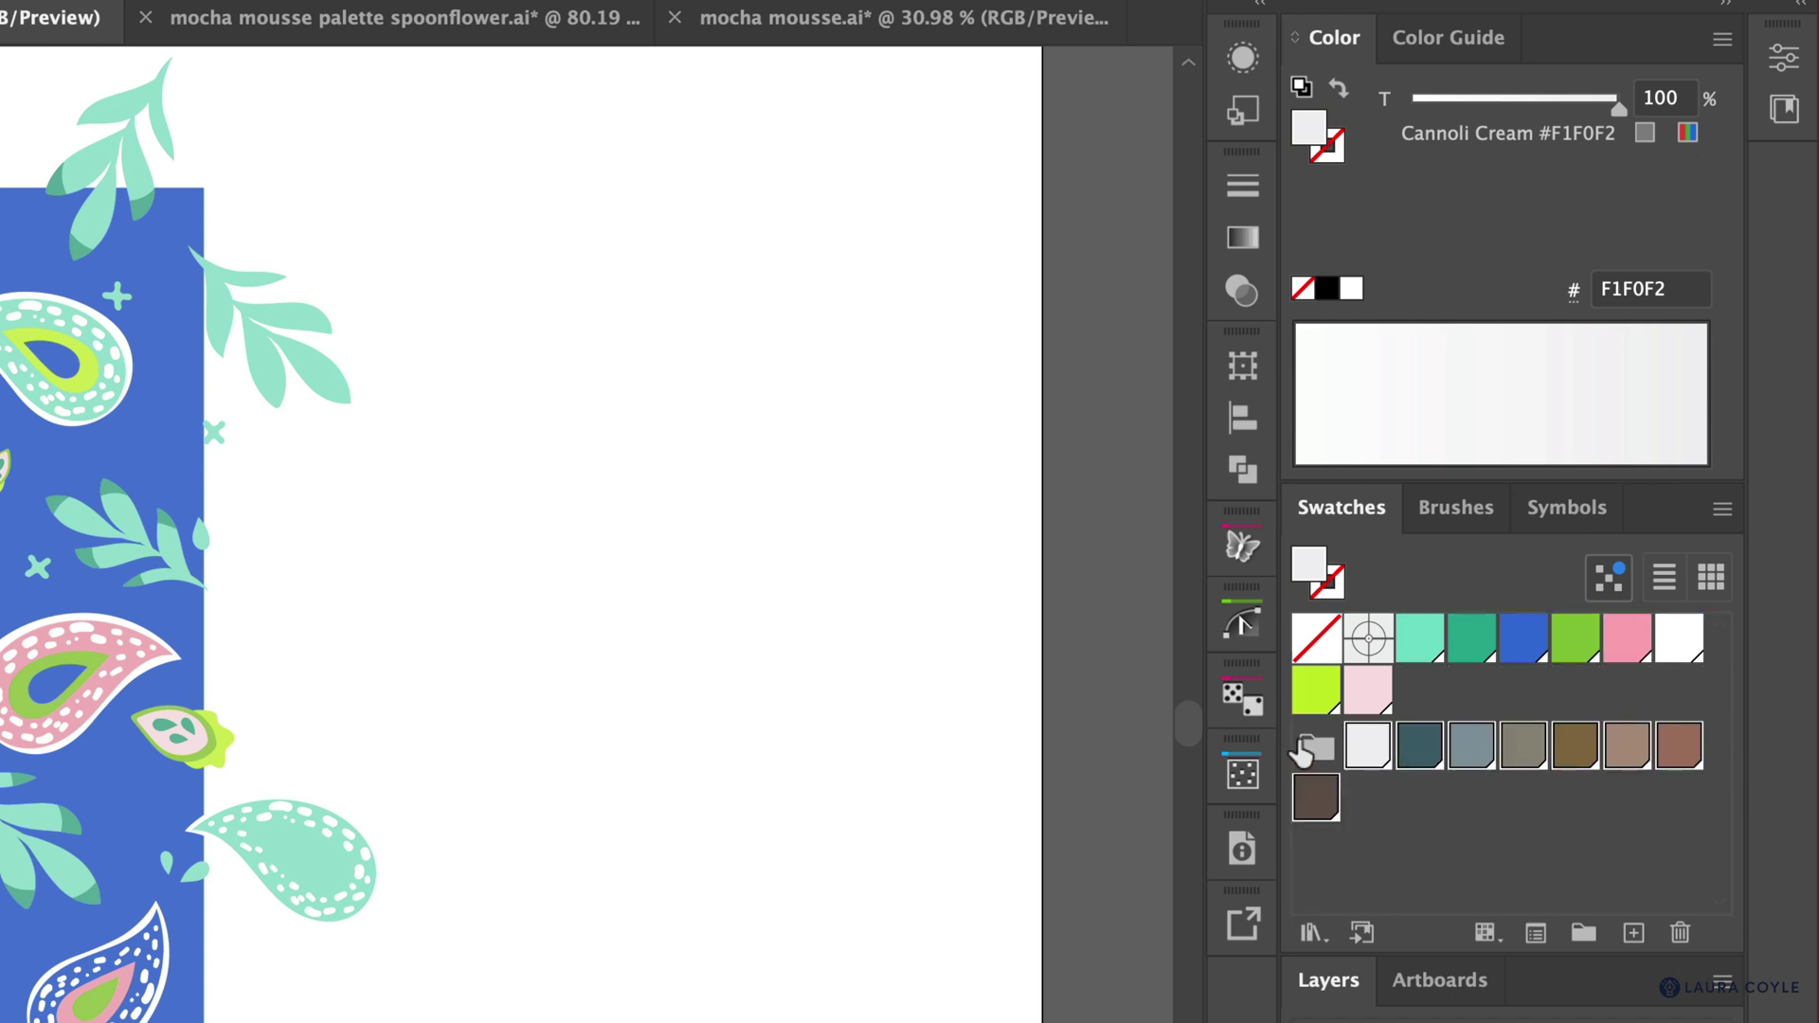
click(1426, 829)
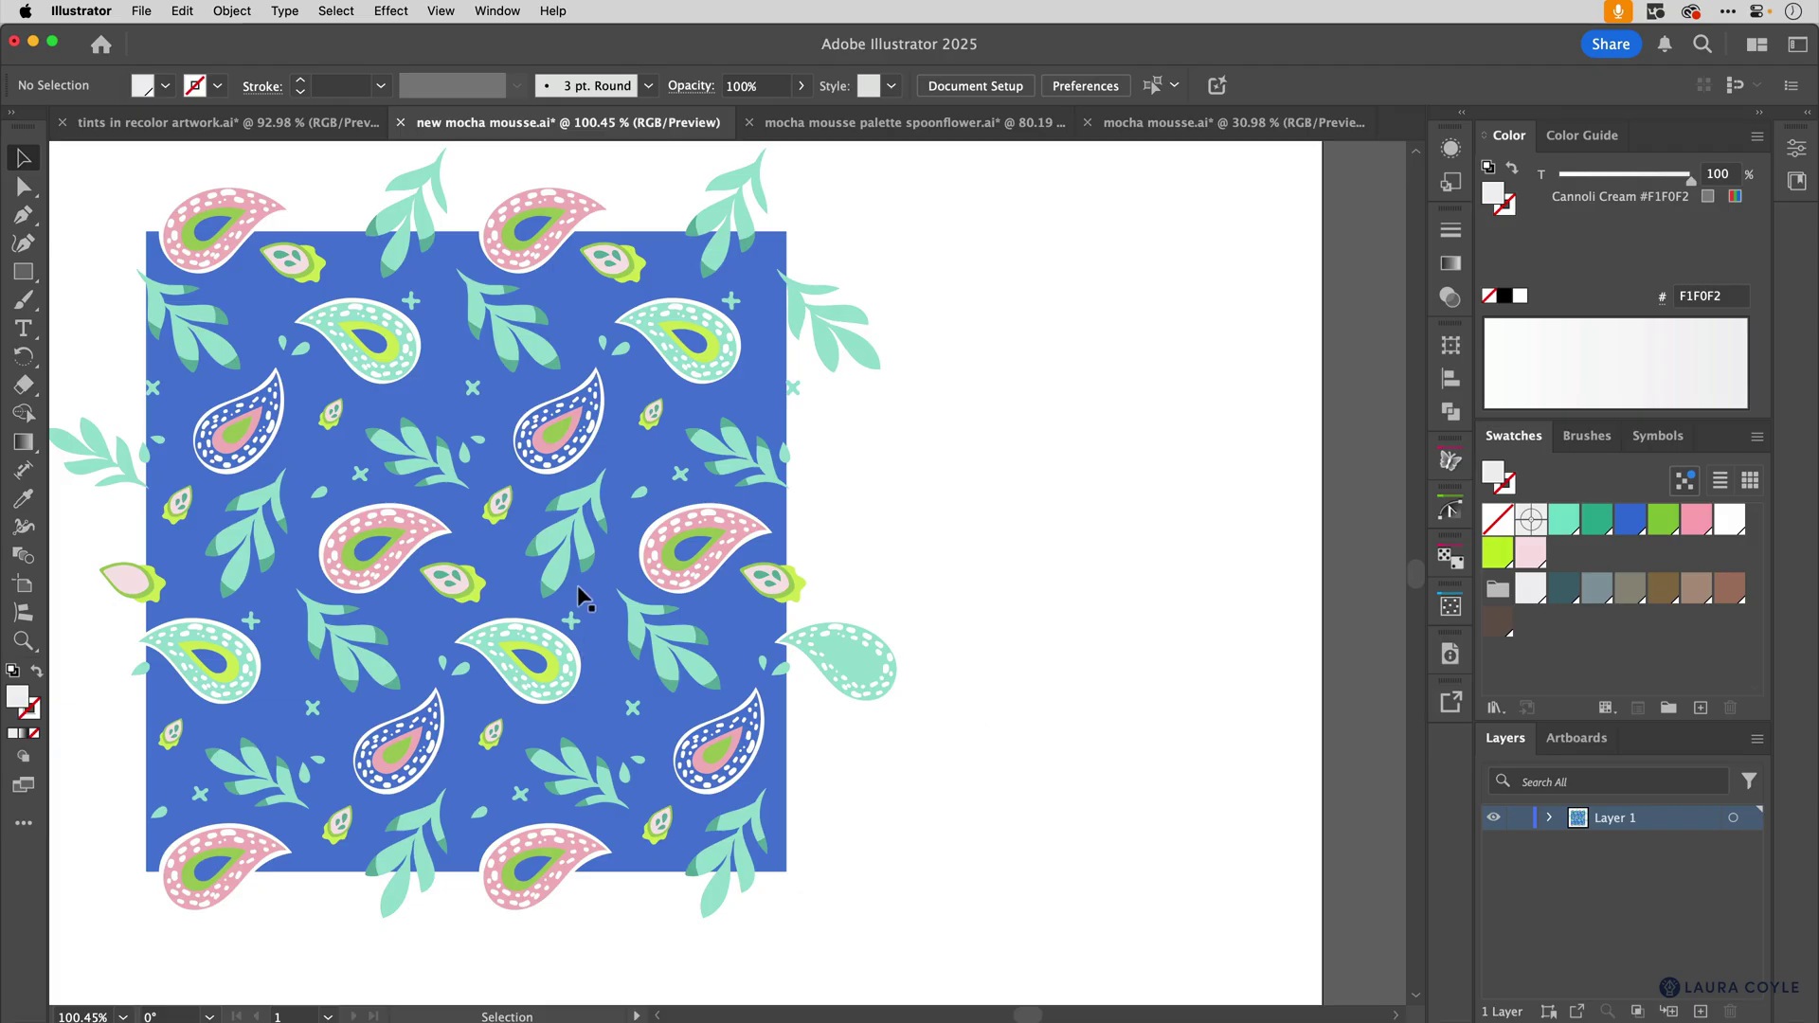
- Recolor the paisley pattern group with the mousse palette swatch group and randomly change the color order twice
click(582, 597)
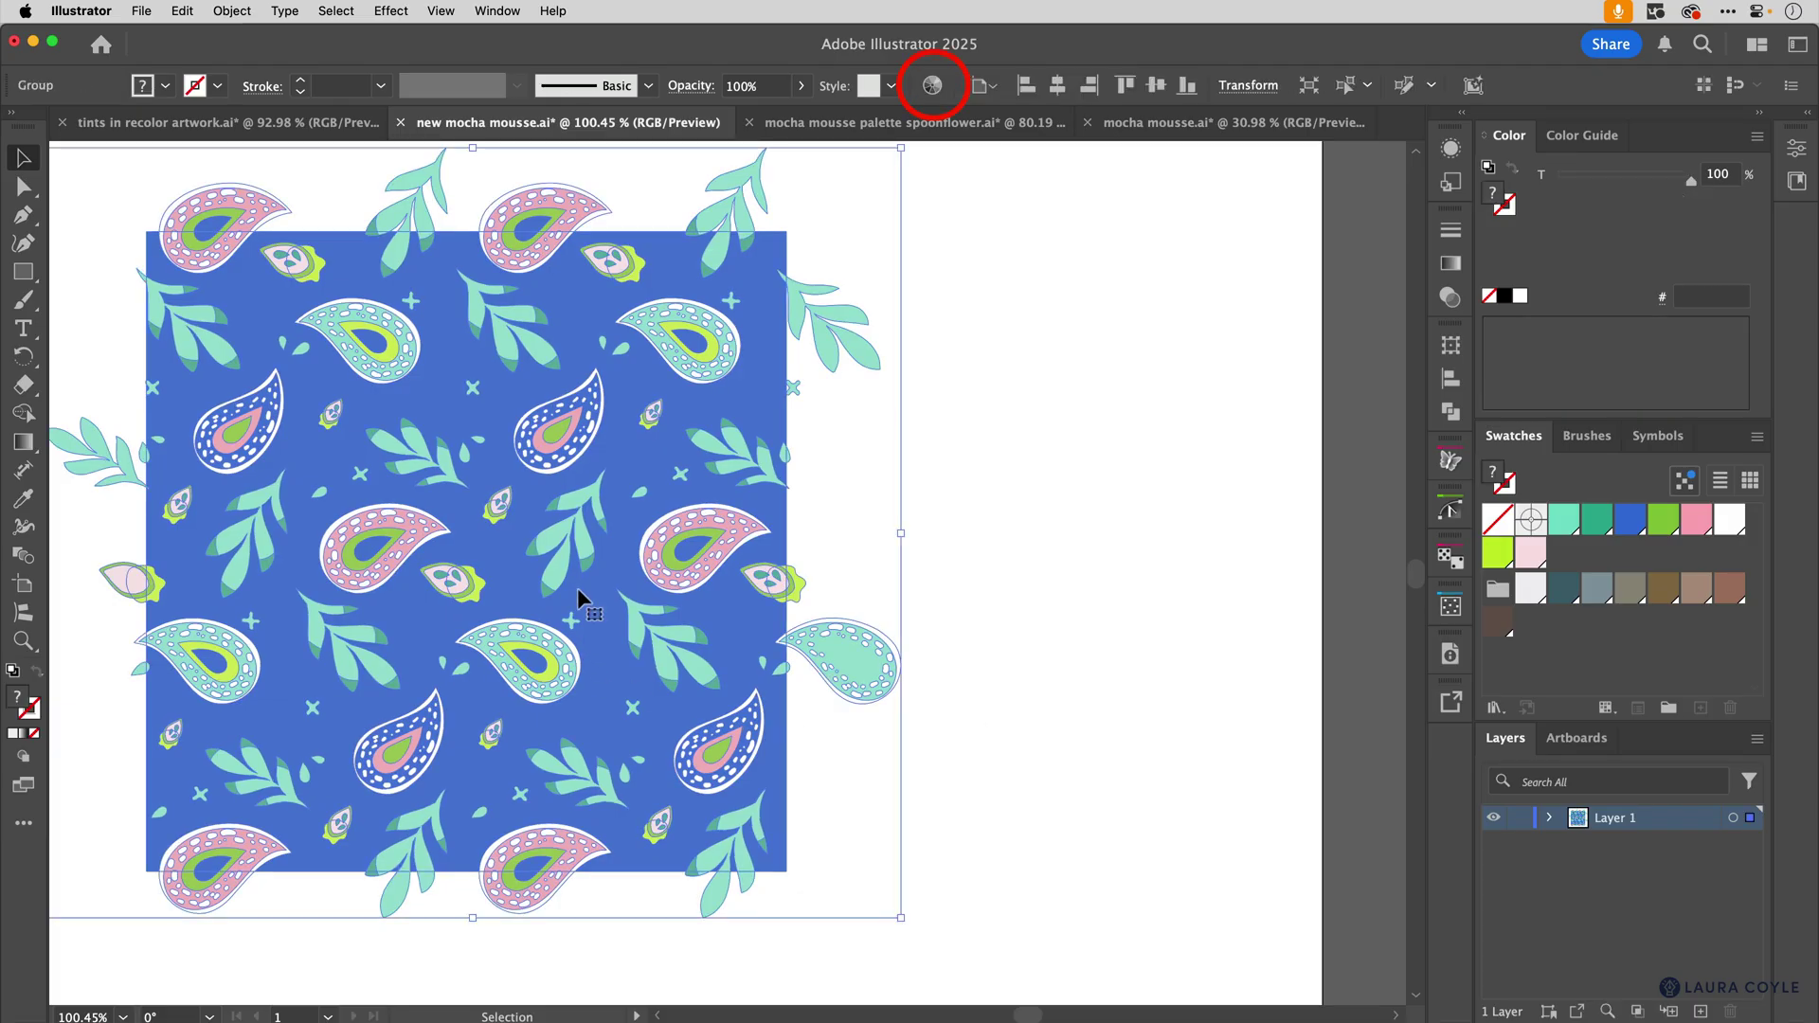
click(931, 87)
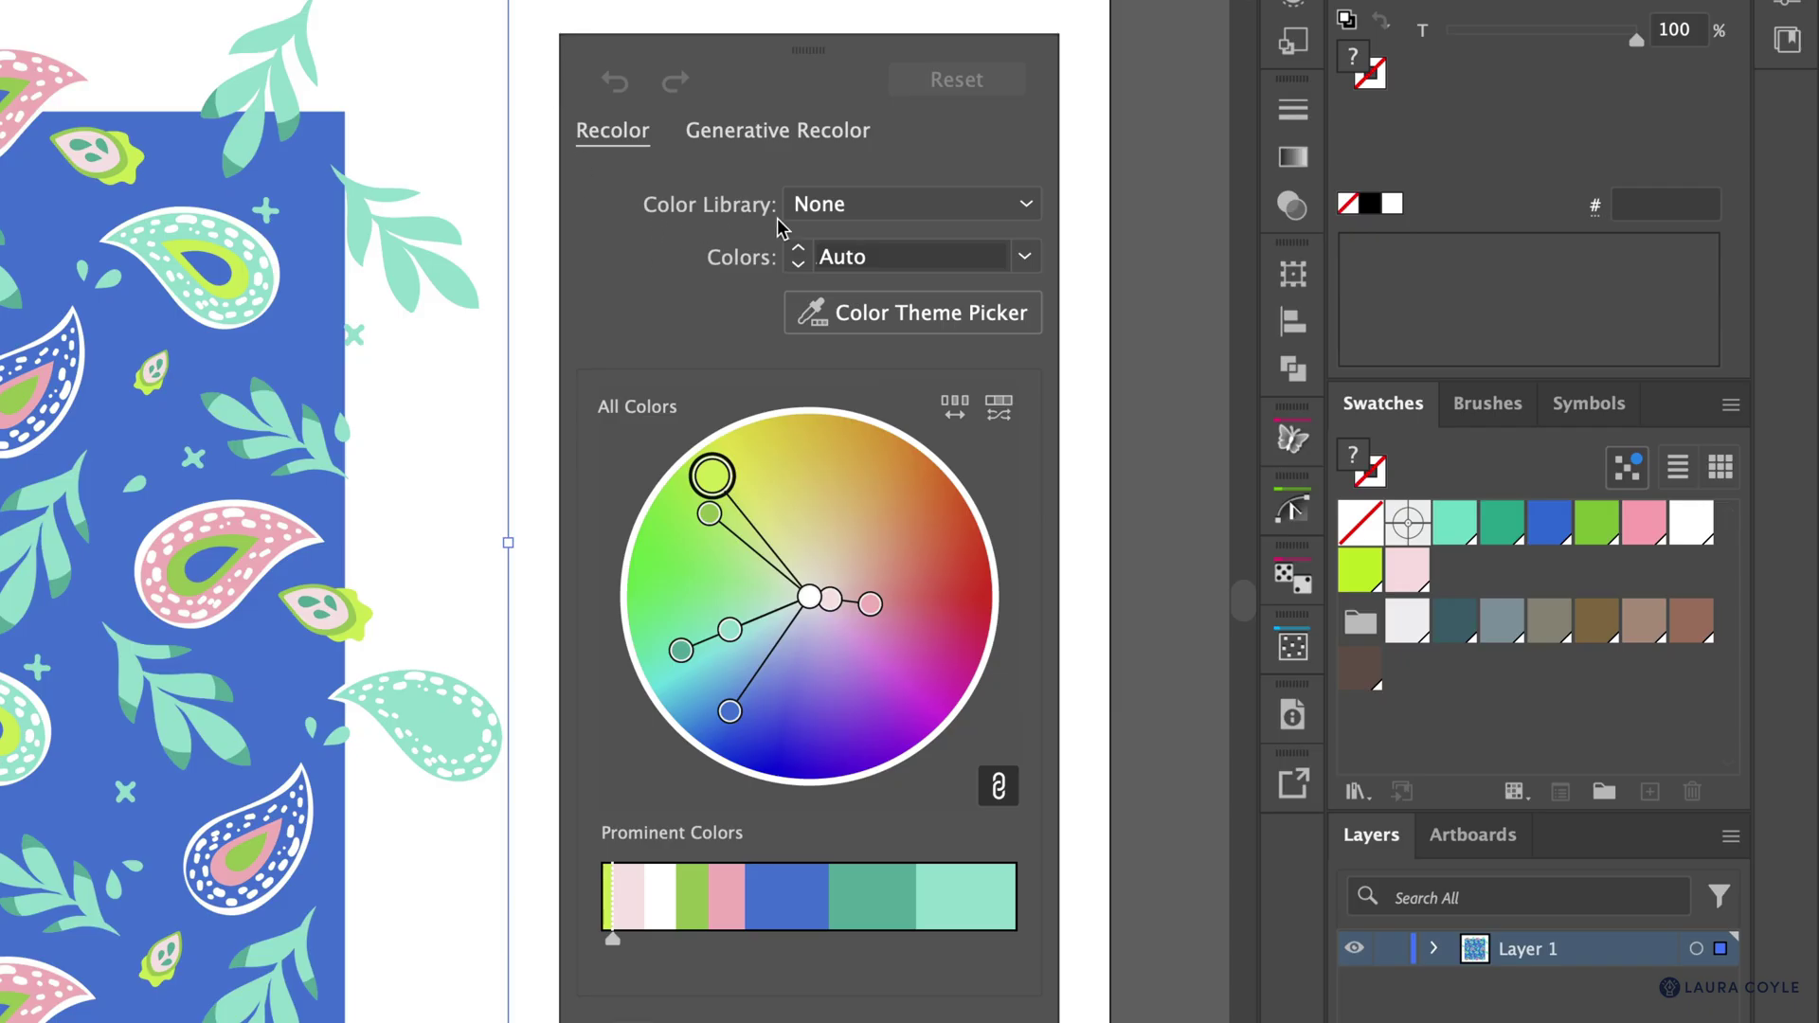
click(1027, 206)
mouse_move(985, 295)
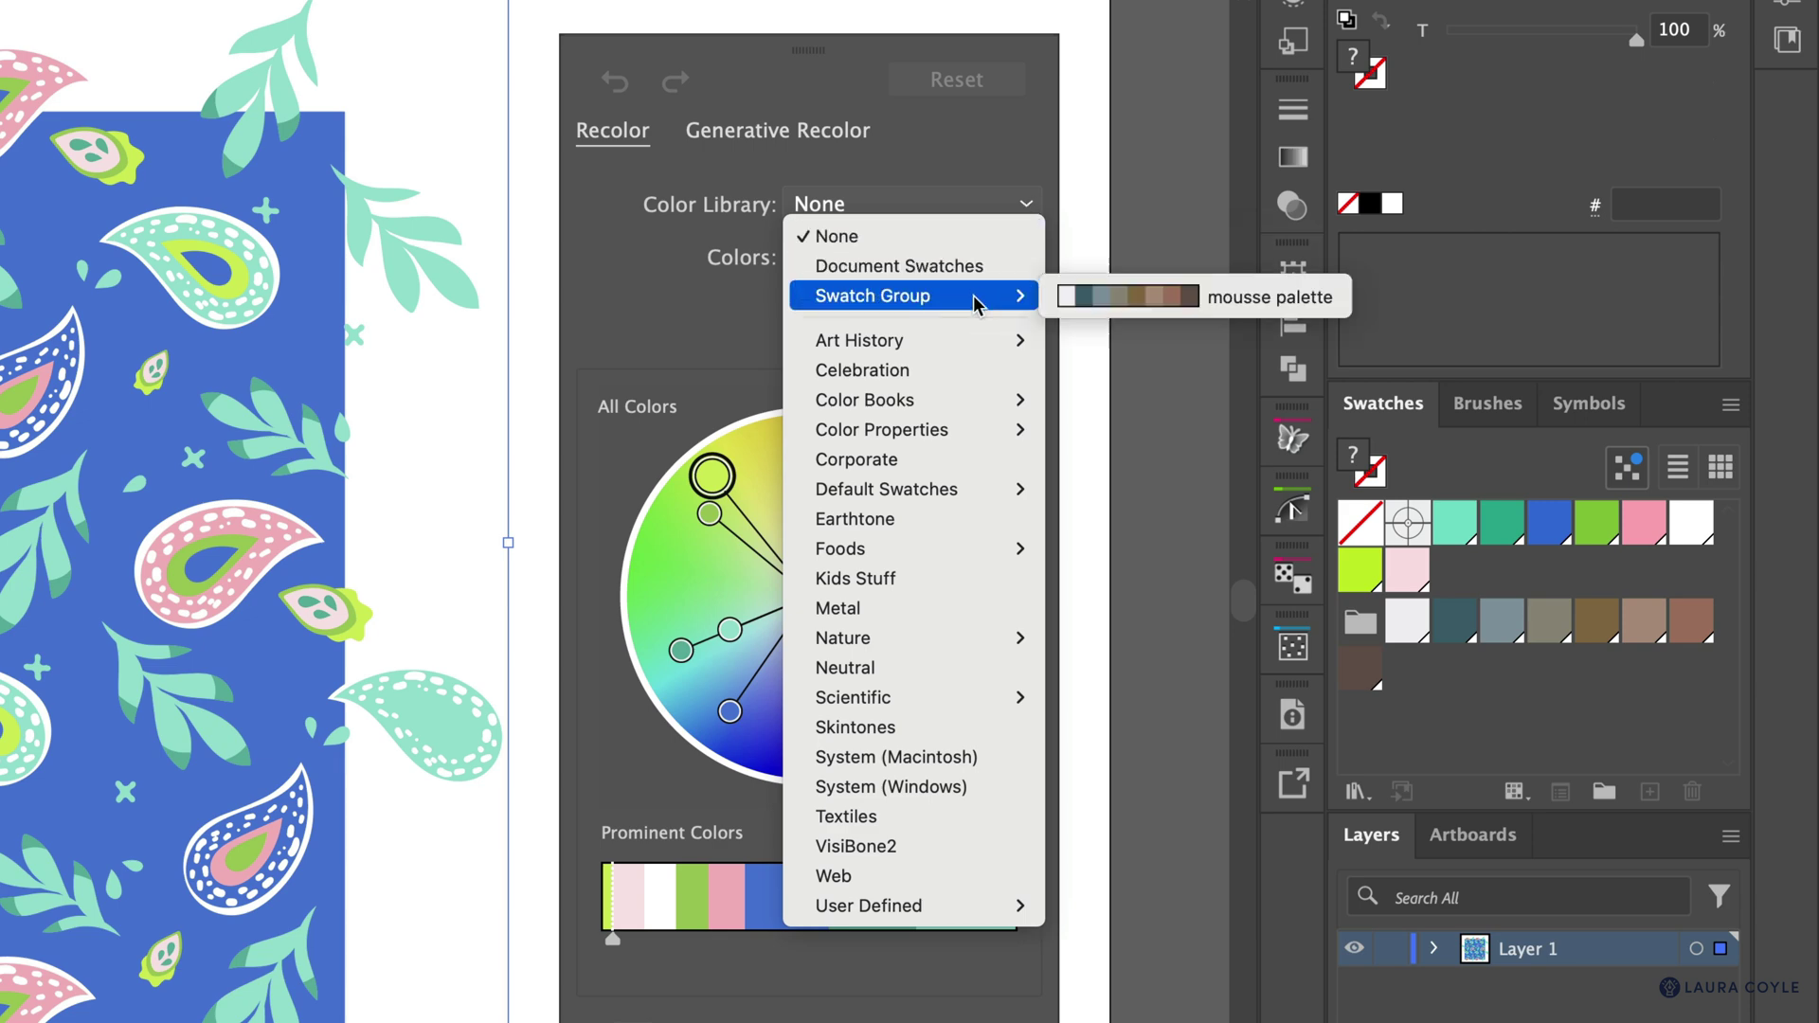
click(1227, 301)
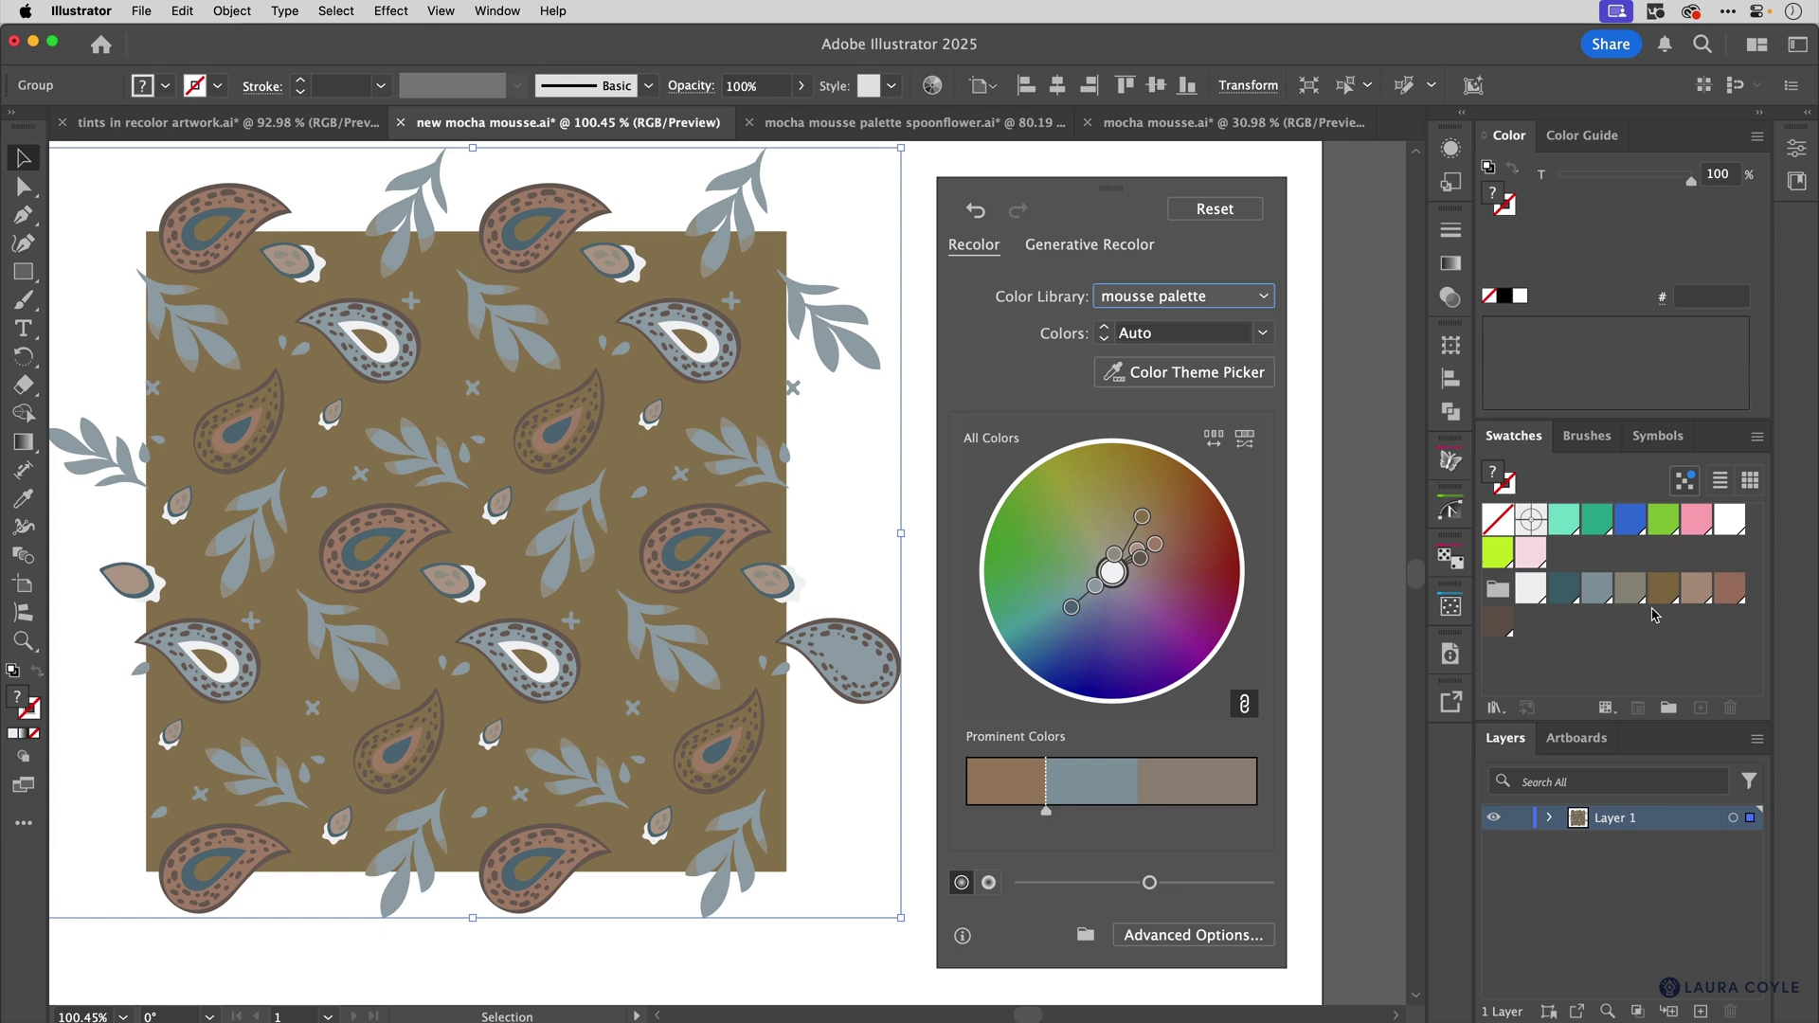
click(1209, 442)
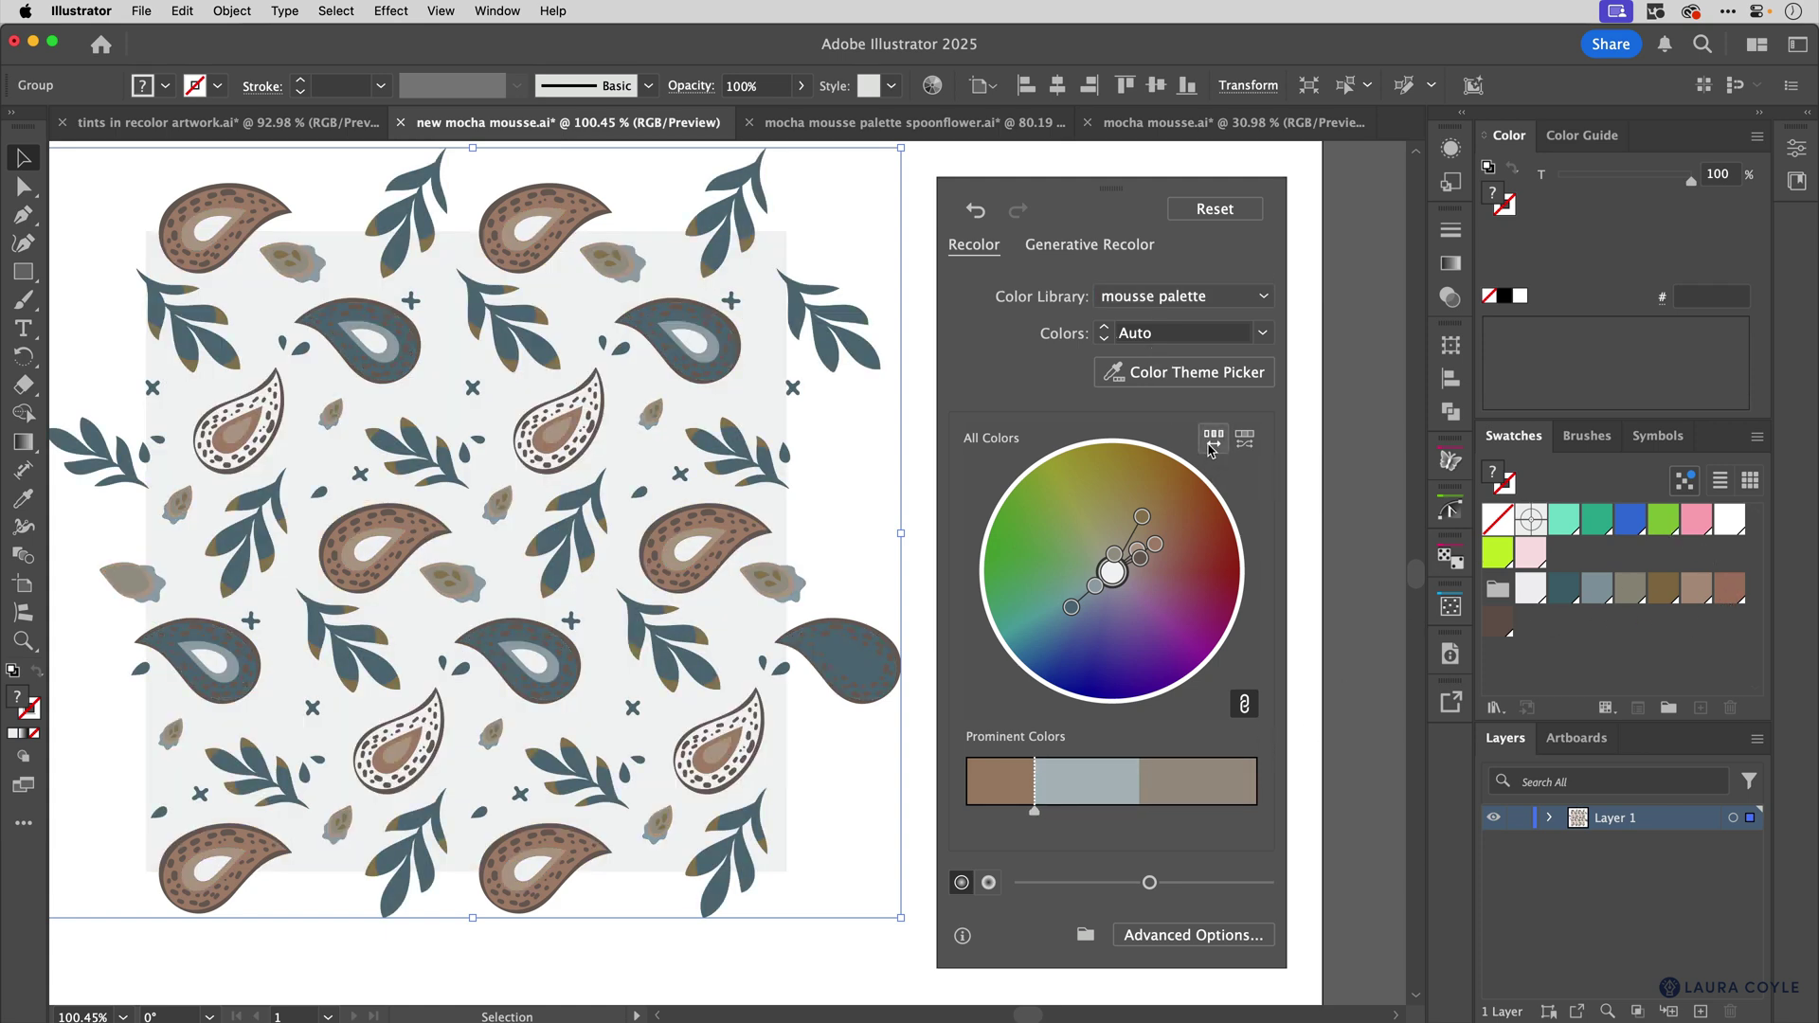
click(1209, 444)
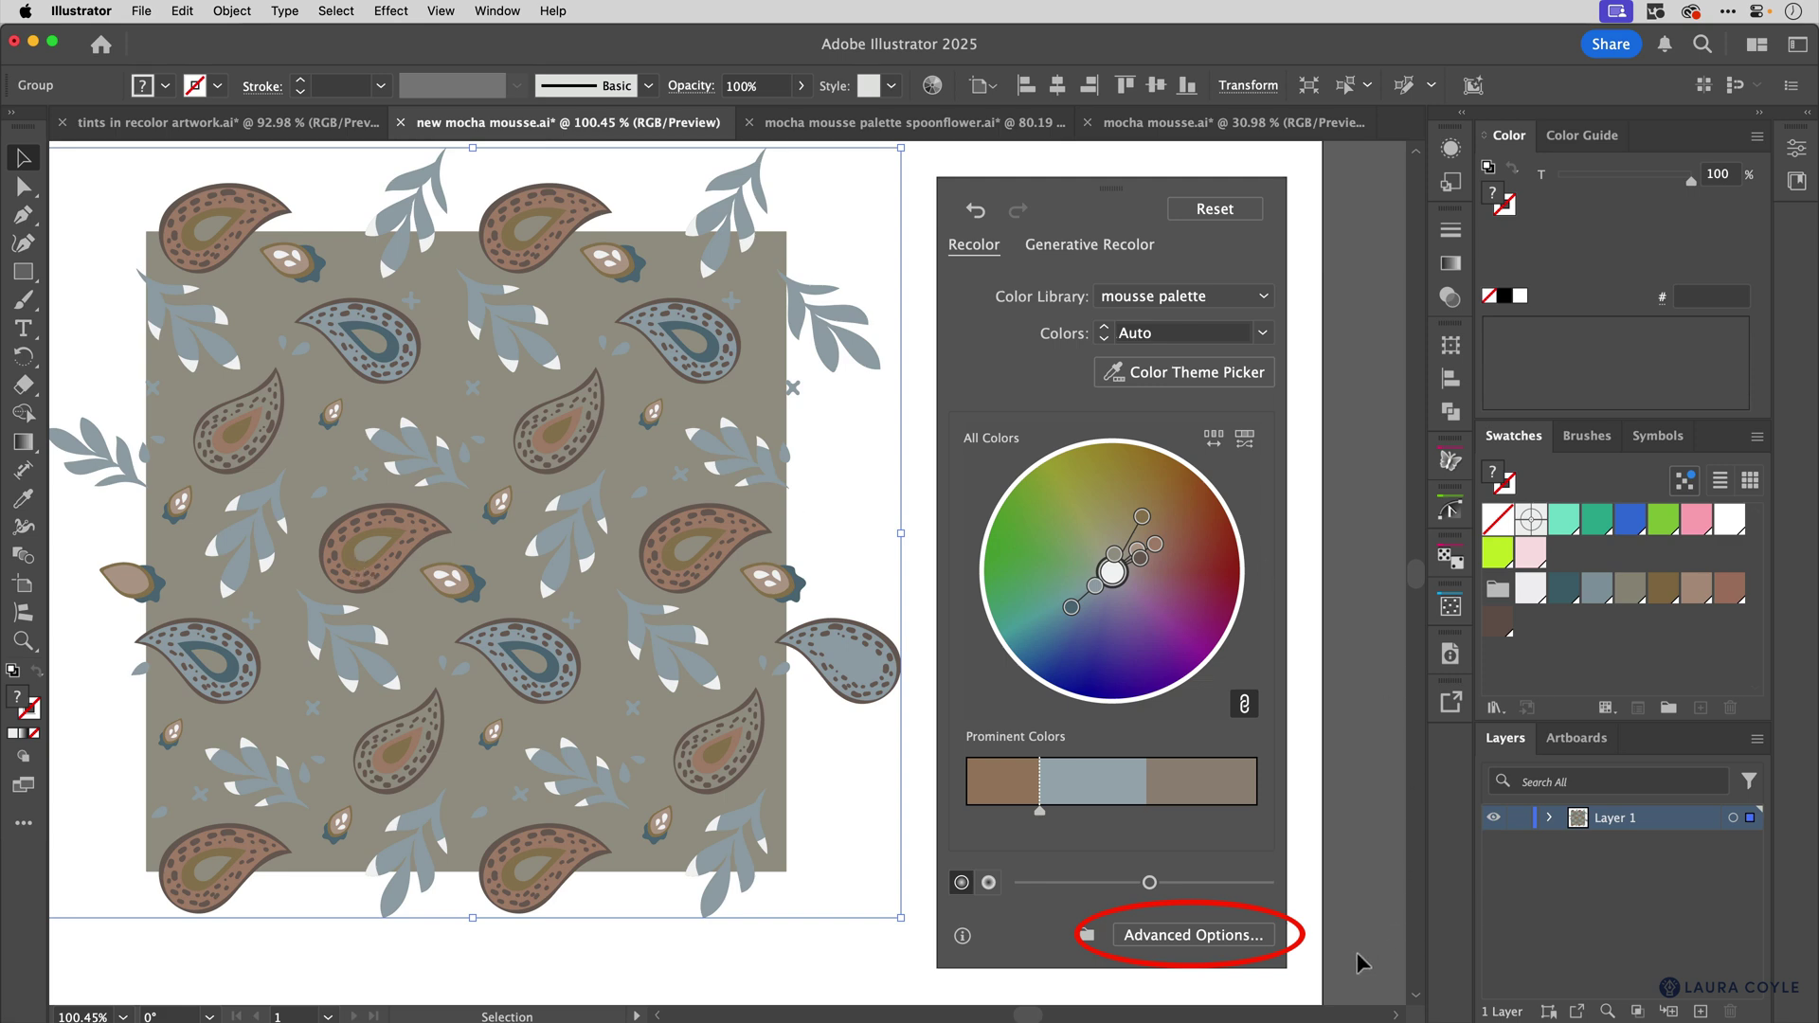
- In the advanced recolor options, set the color reduction's colorize method to Scale Tints
click(1192, 936)
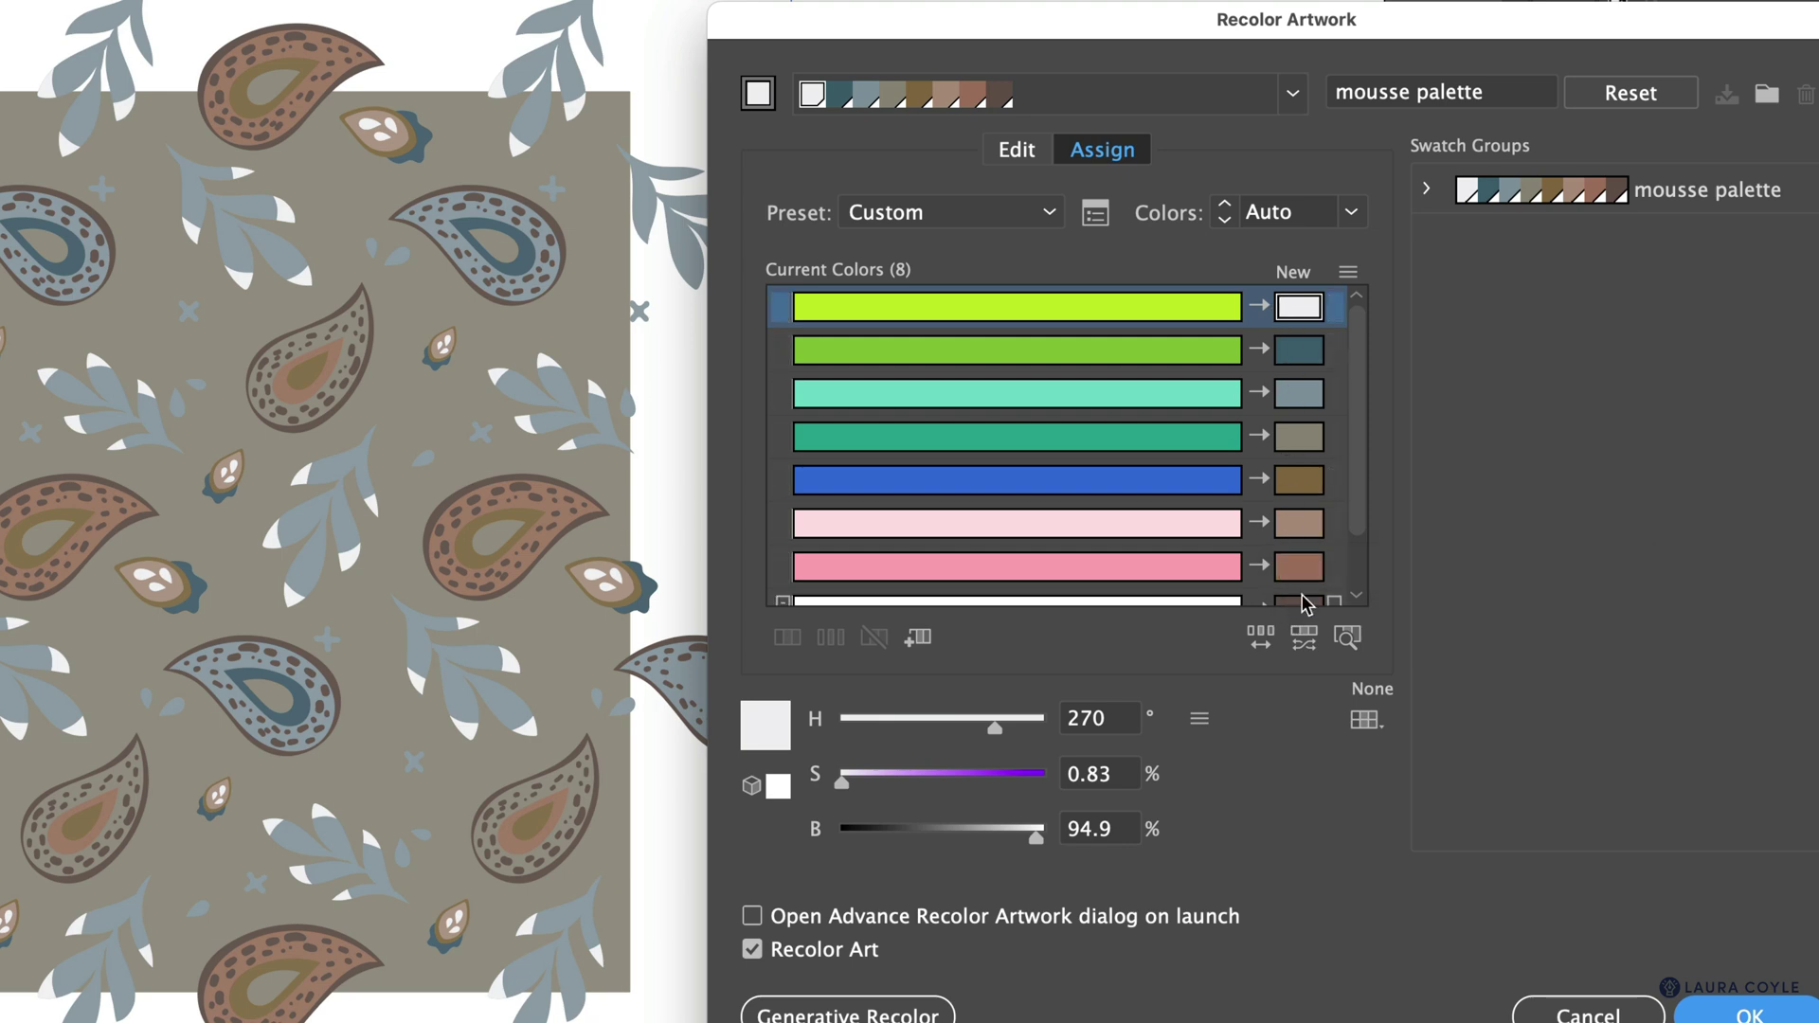
drag(1365, 496, 1352, 402)
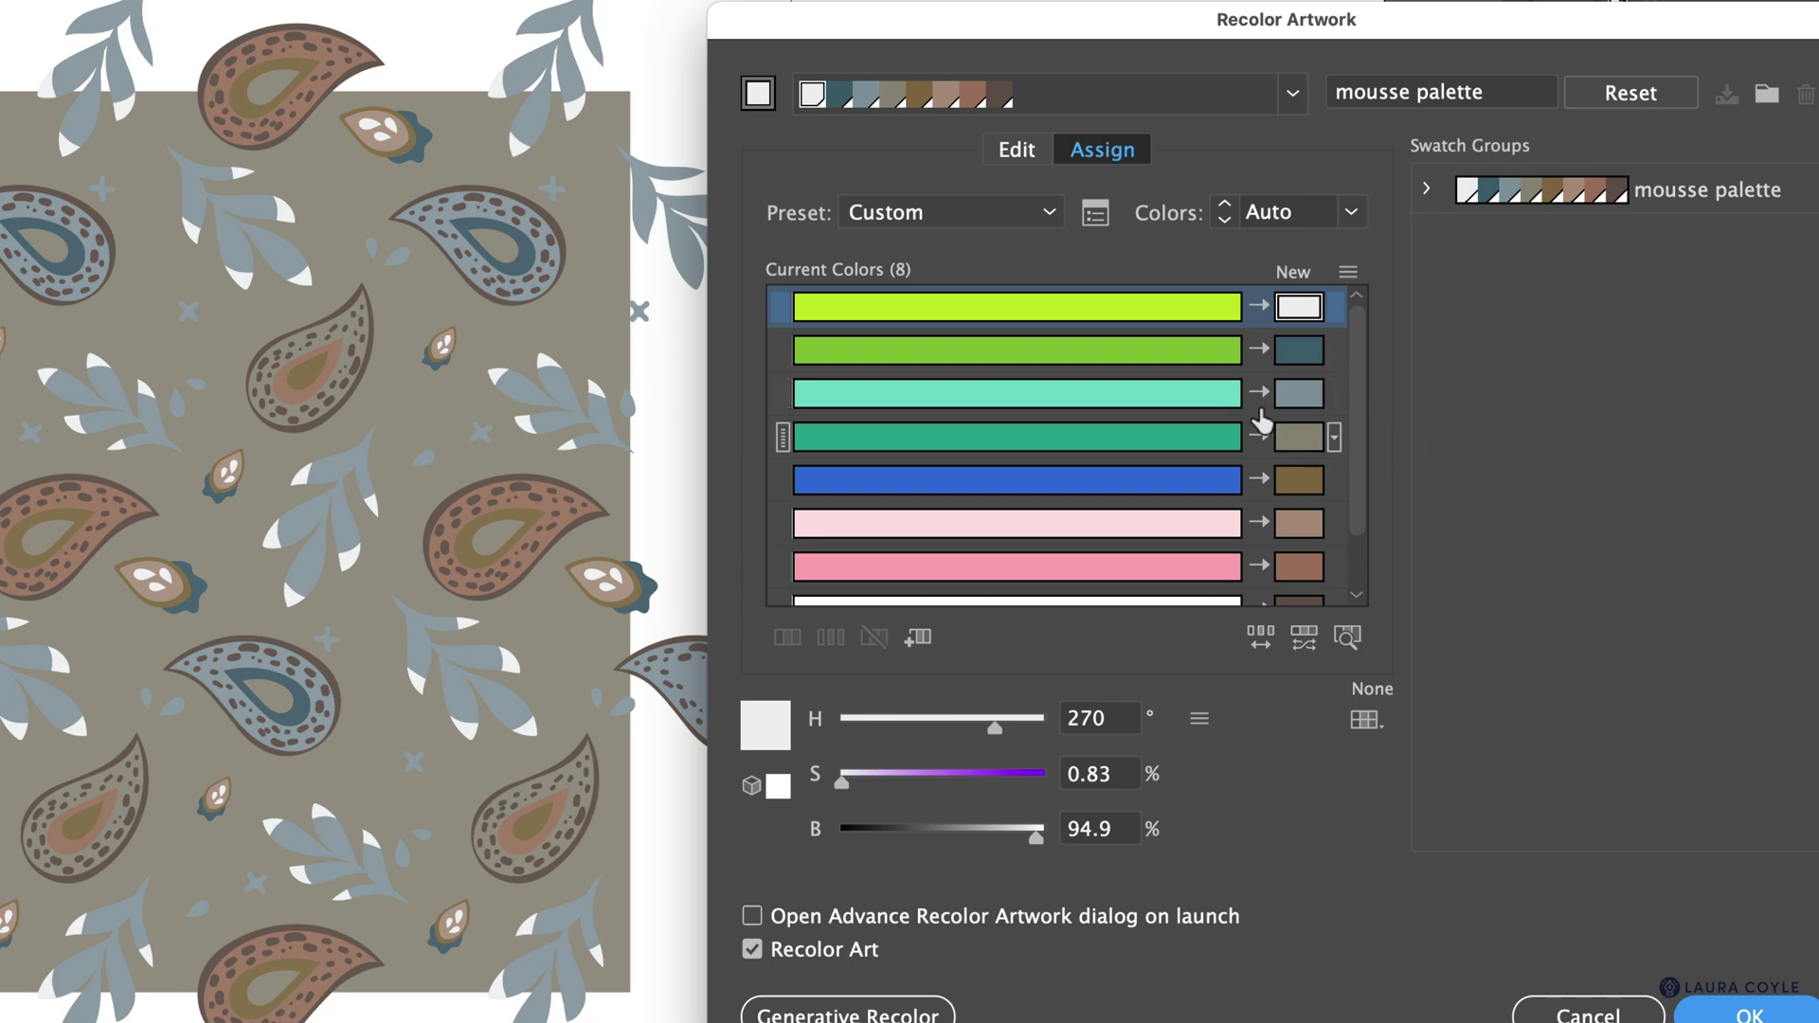
click(1096, 219)
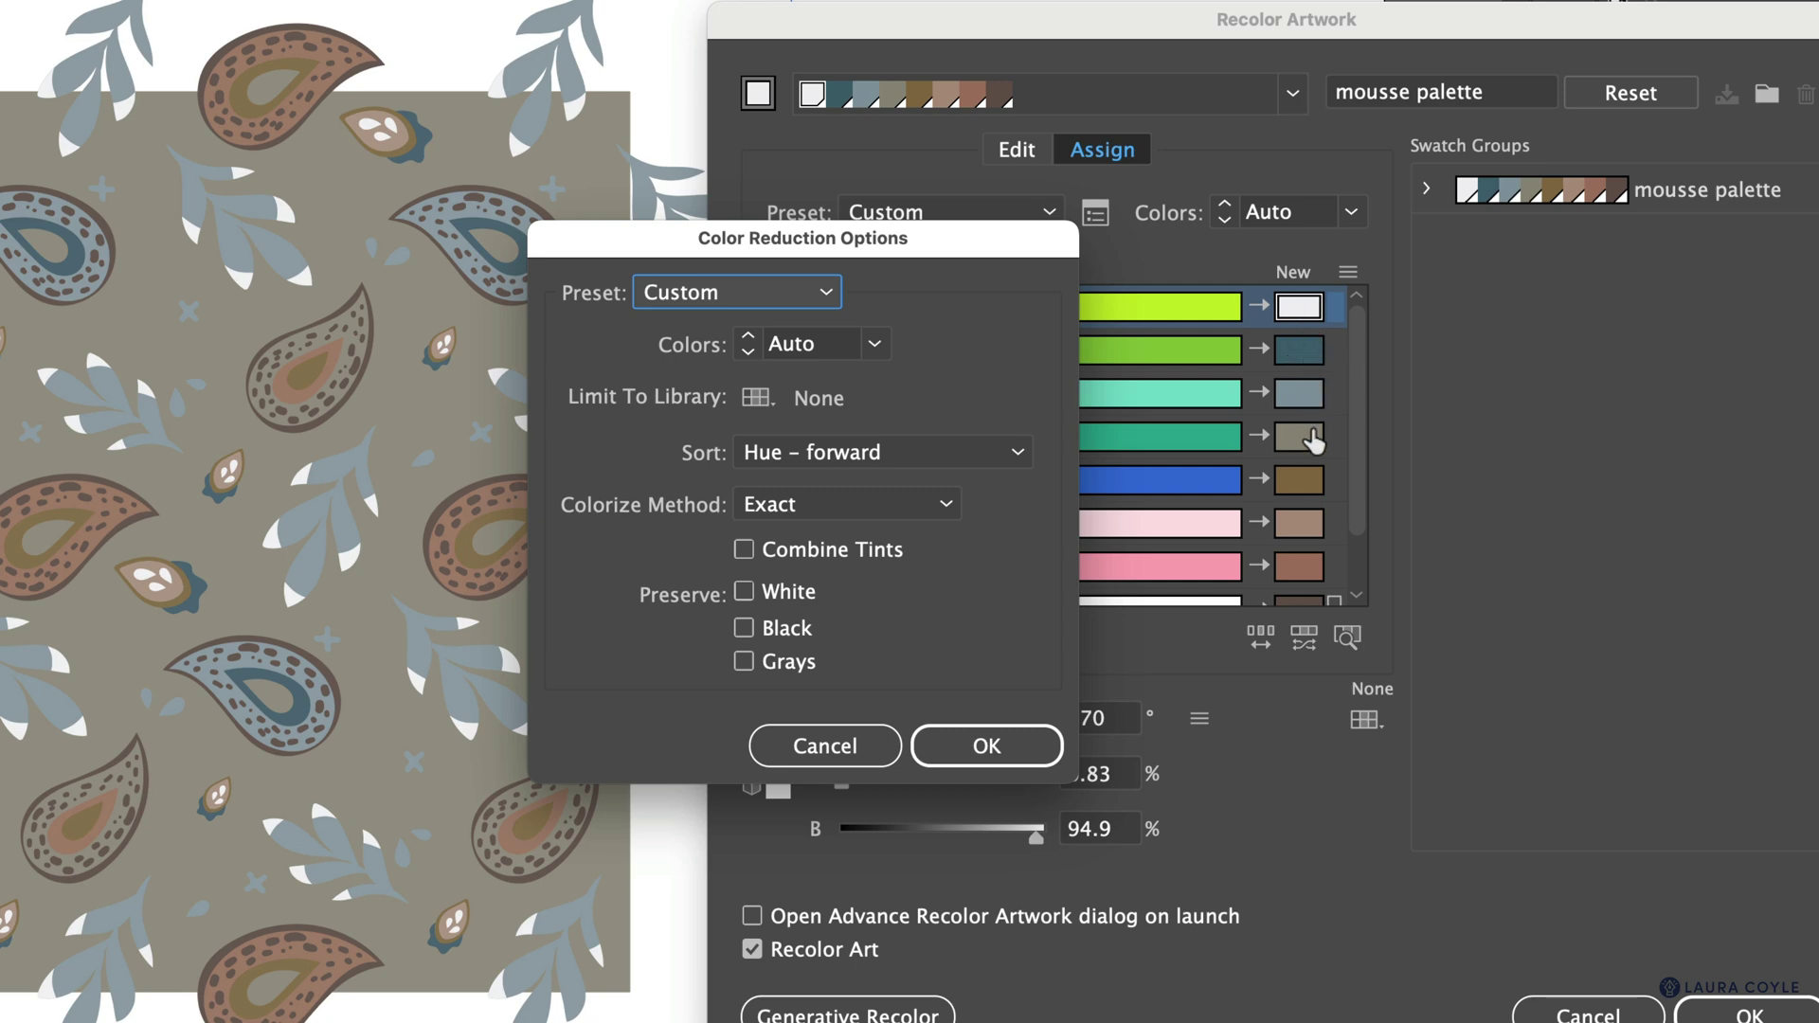
click(950, 509)
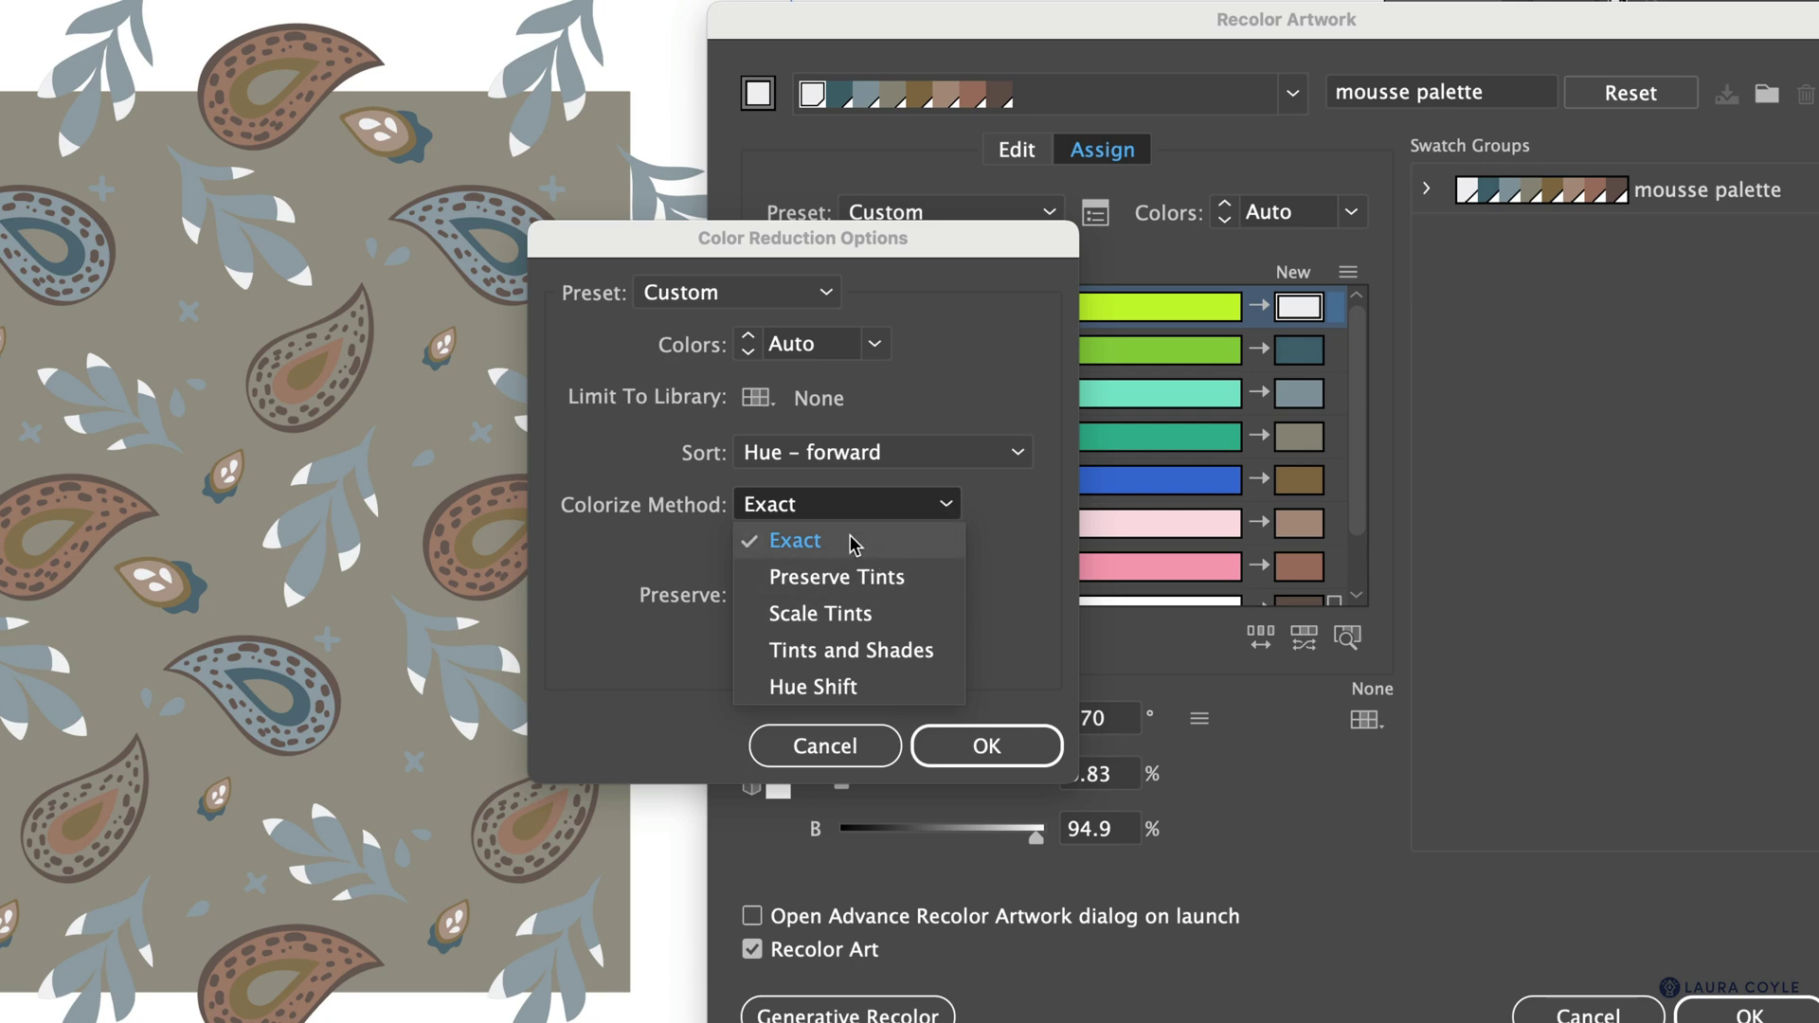
click(901, 627)
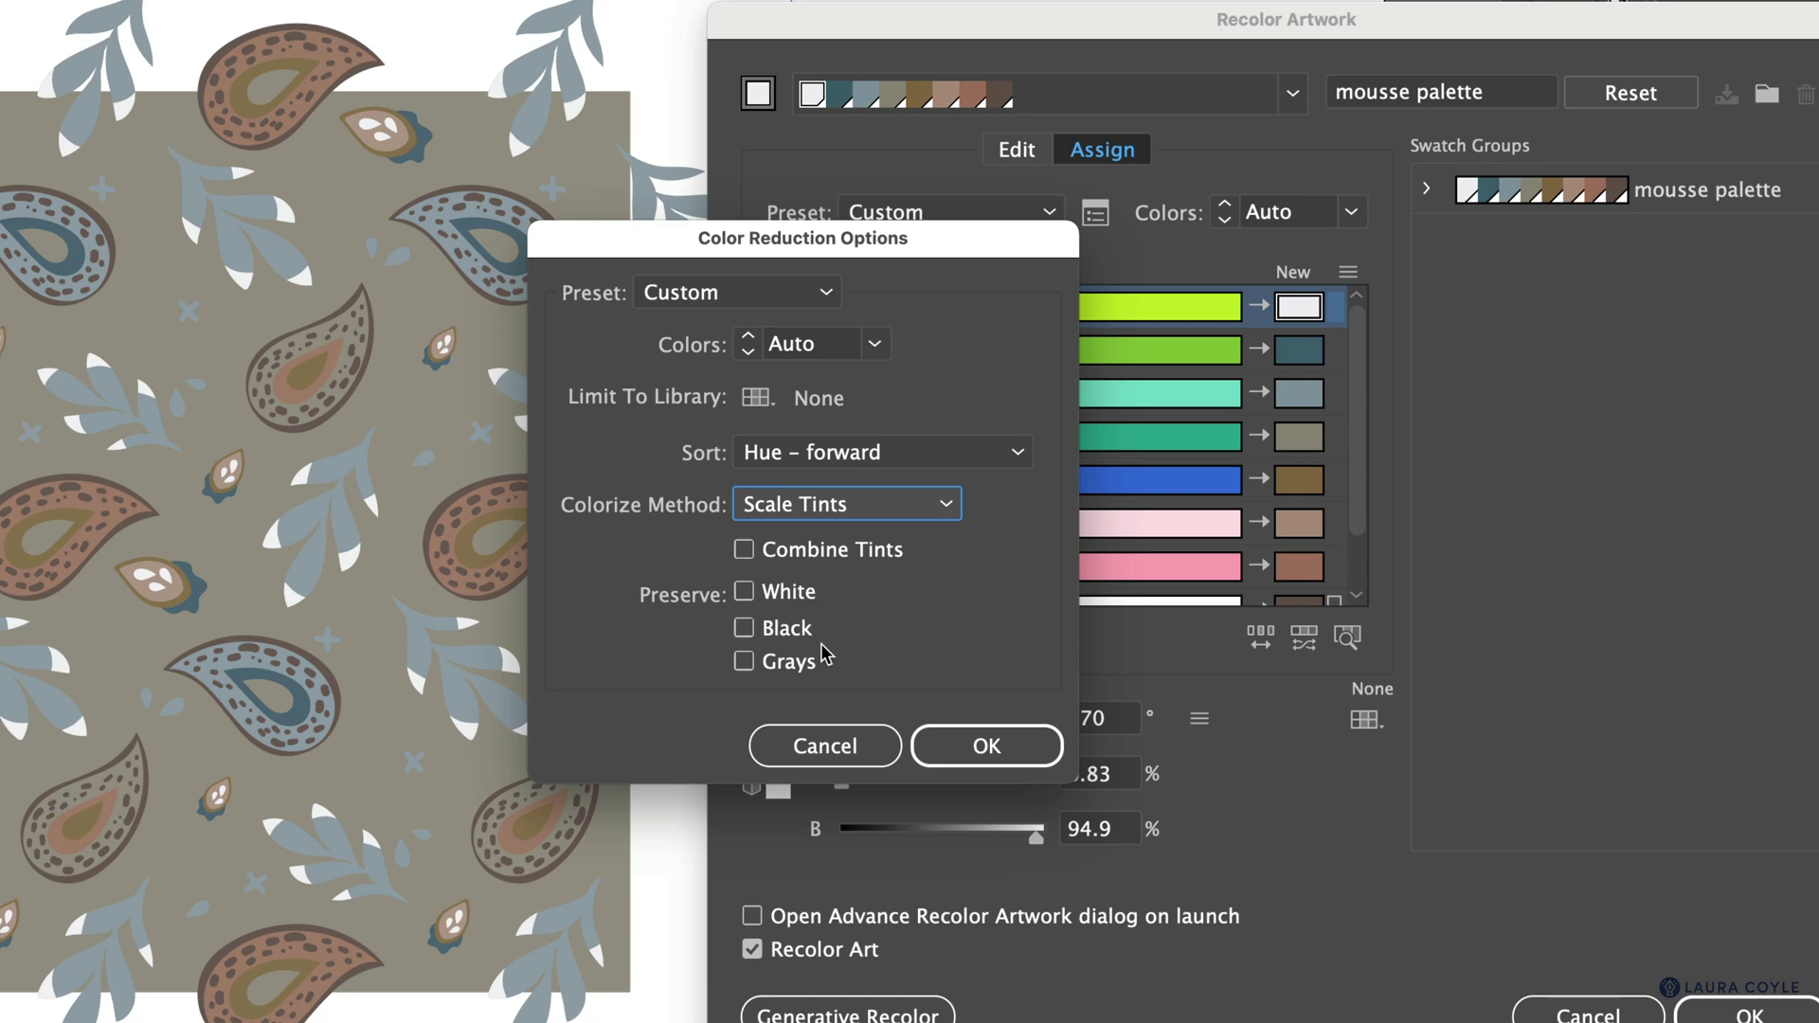
click(988, 747)
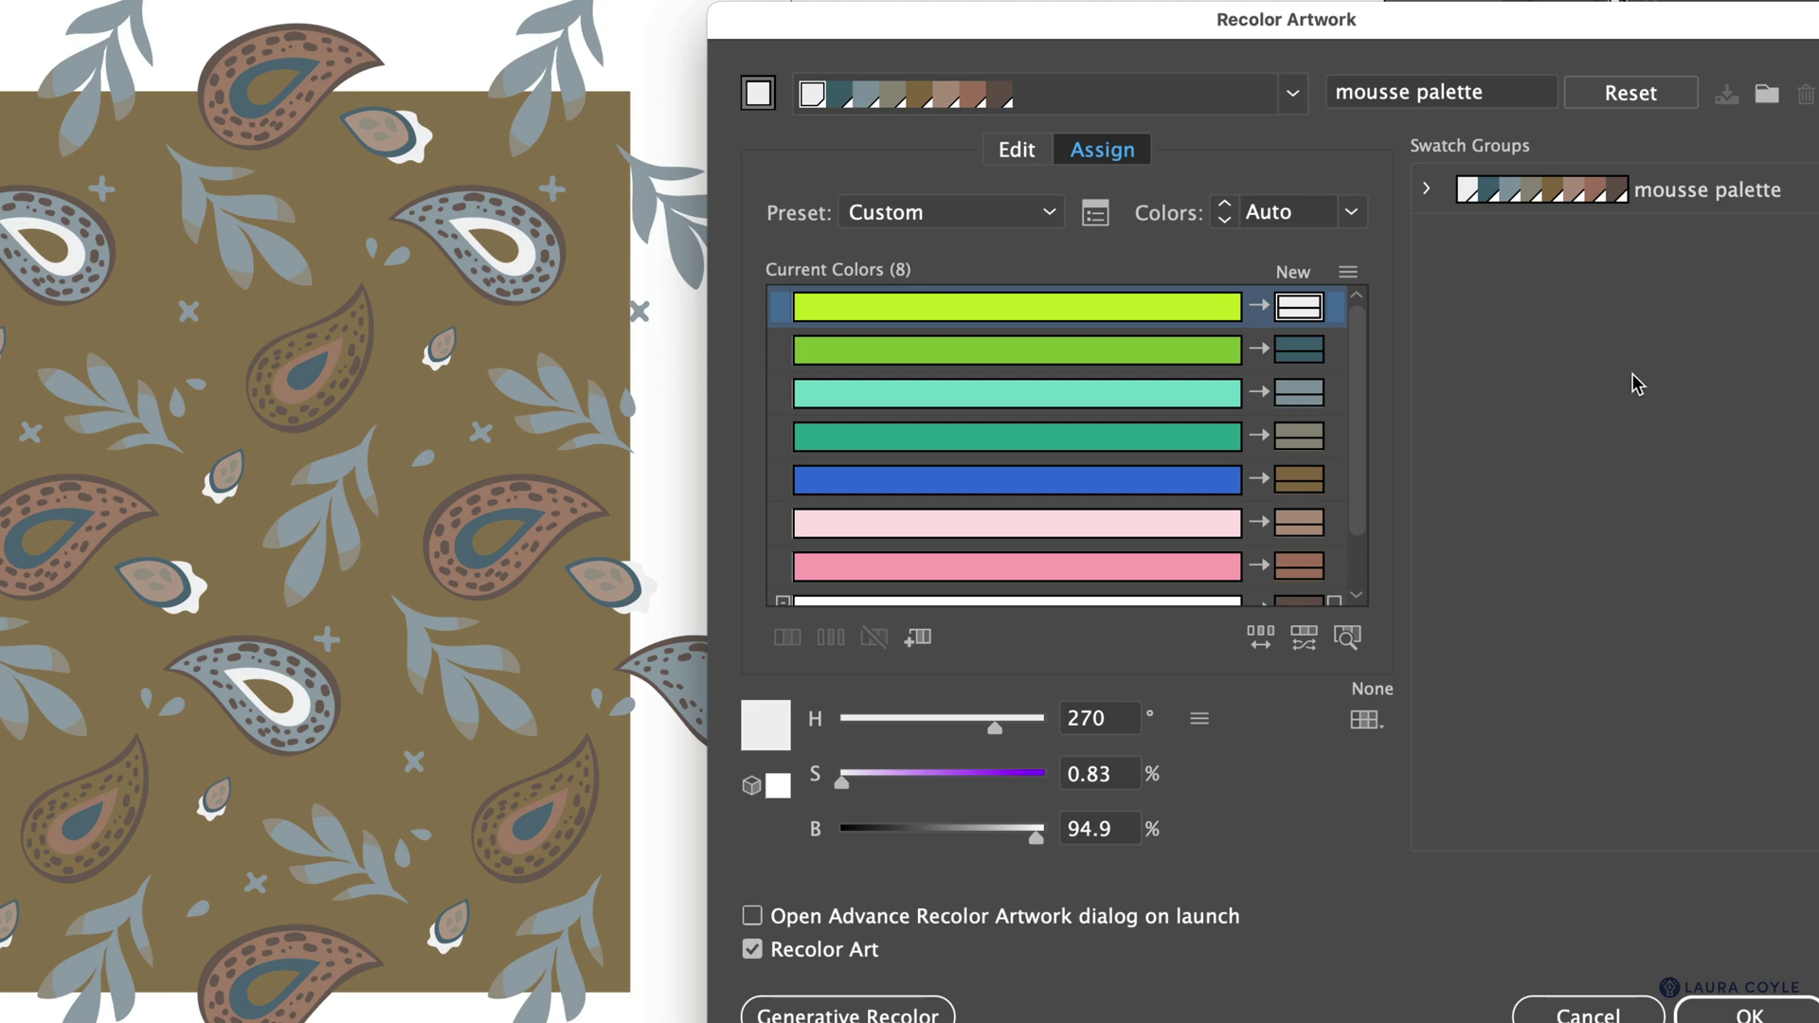
- Compare reducing the recolored pattern to 5 and 3 colors, and settle on 4 colors
click(1351, 216)
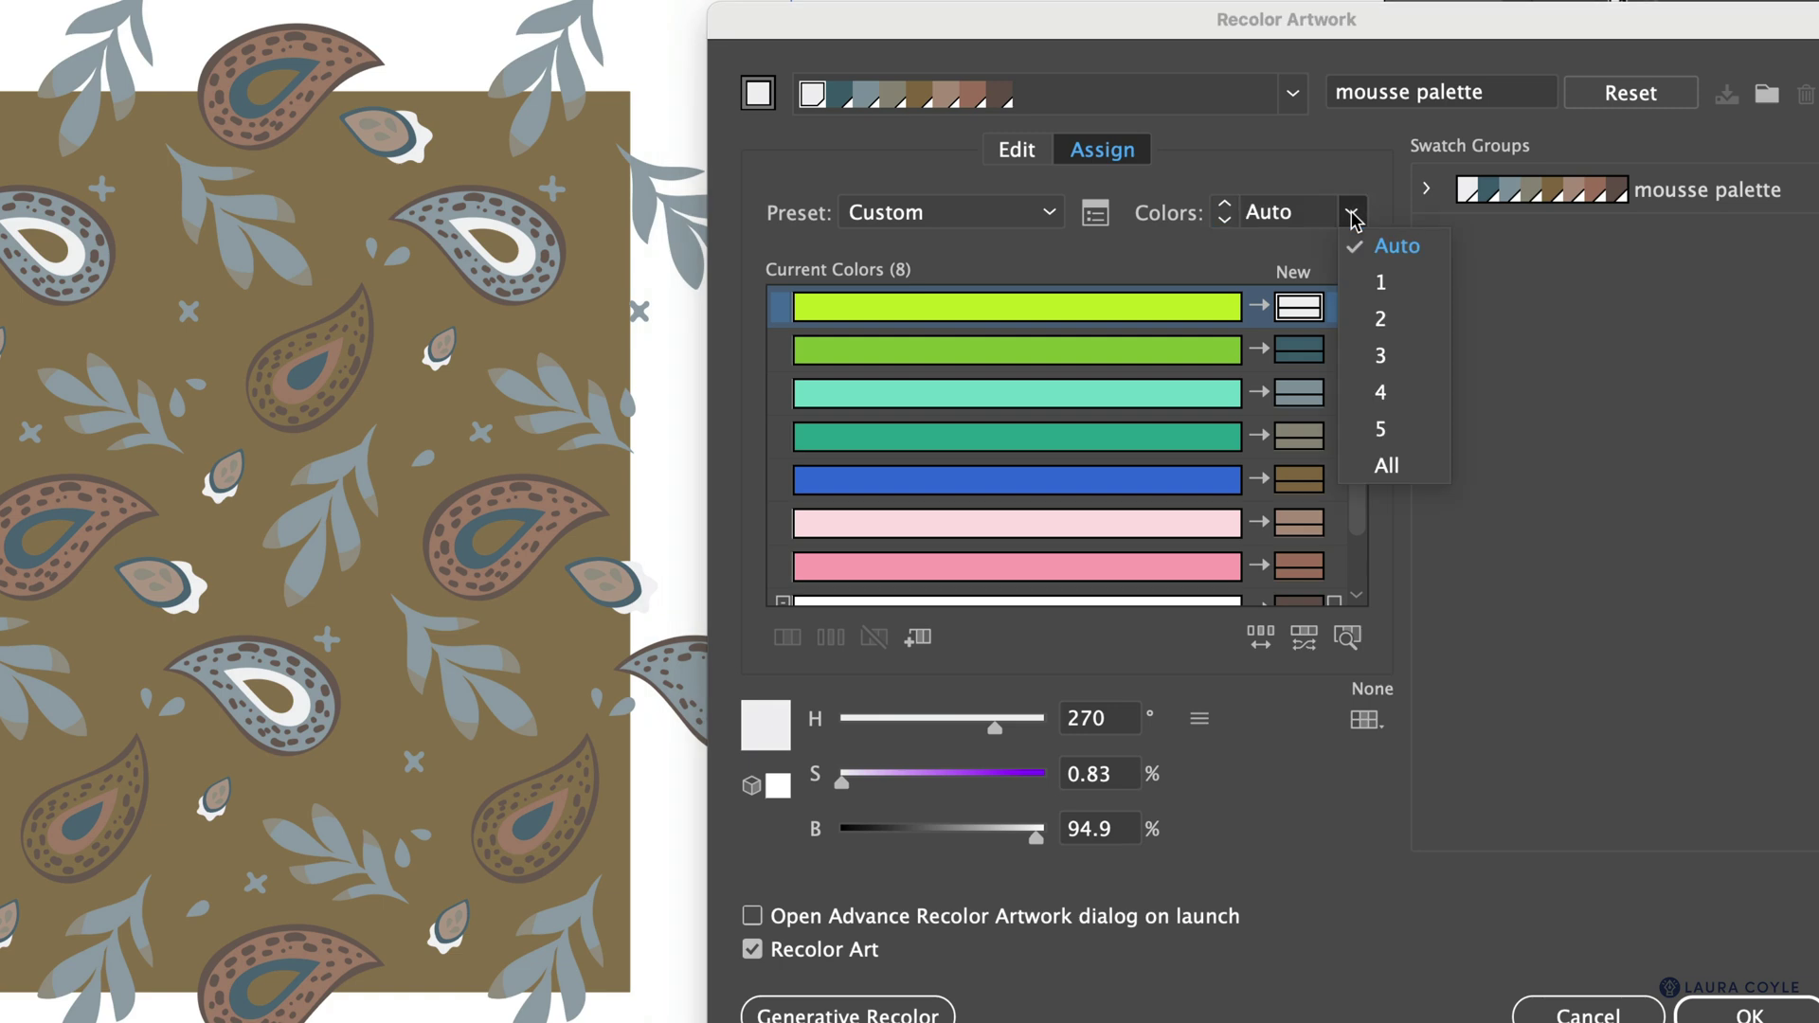
click(1381, 430)
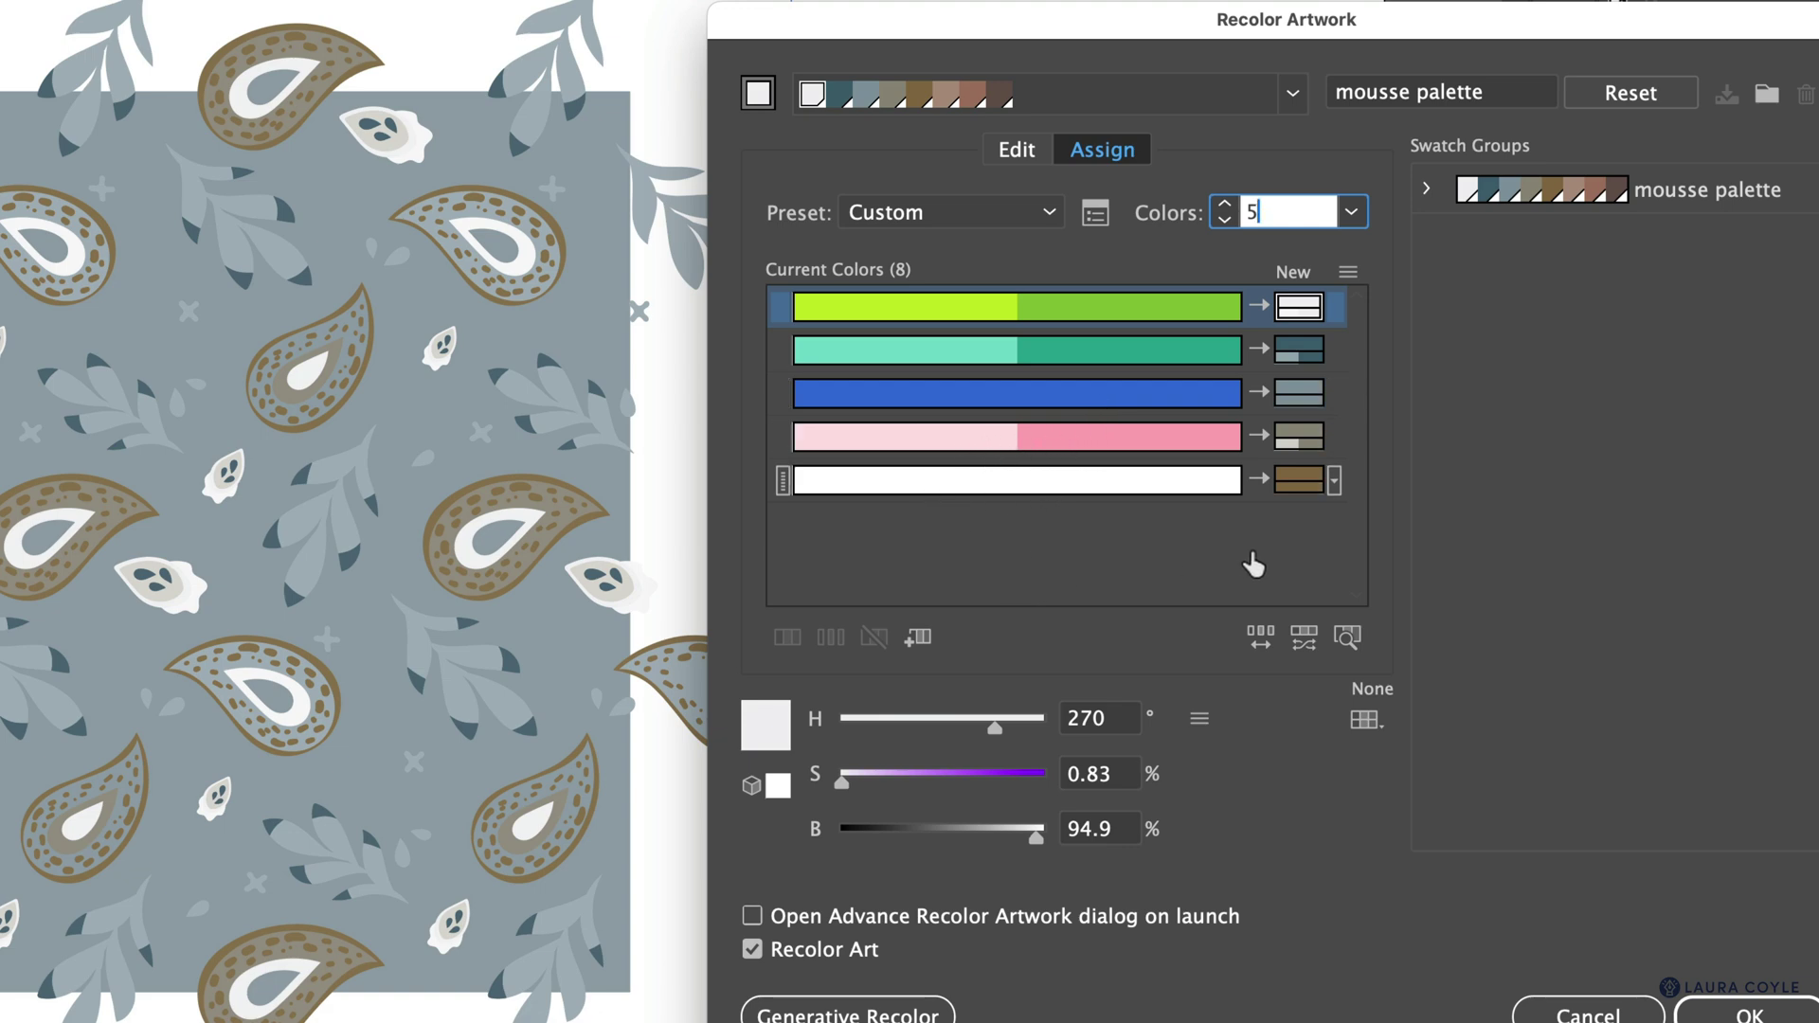
click(1352, 214)
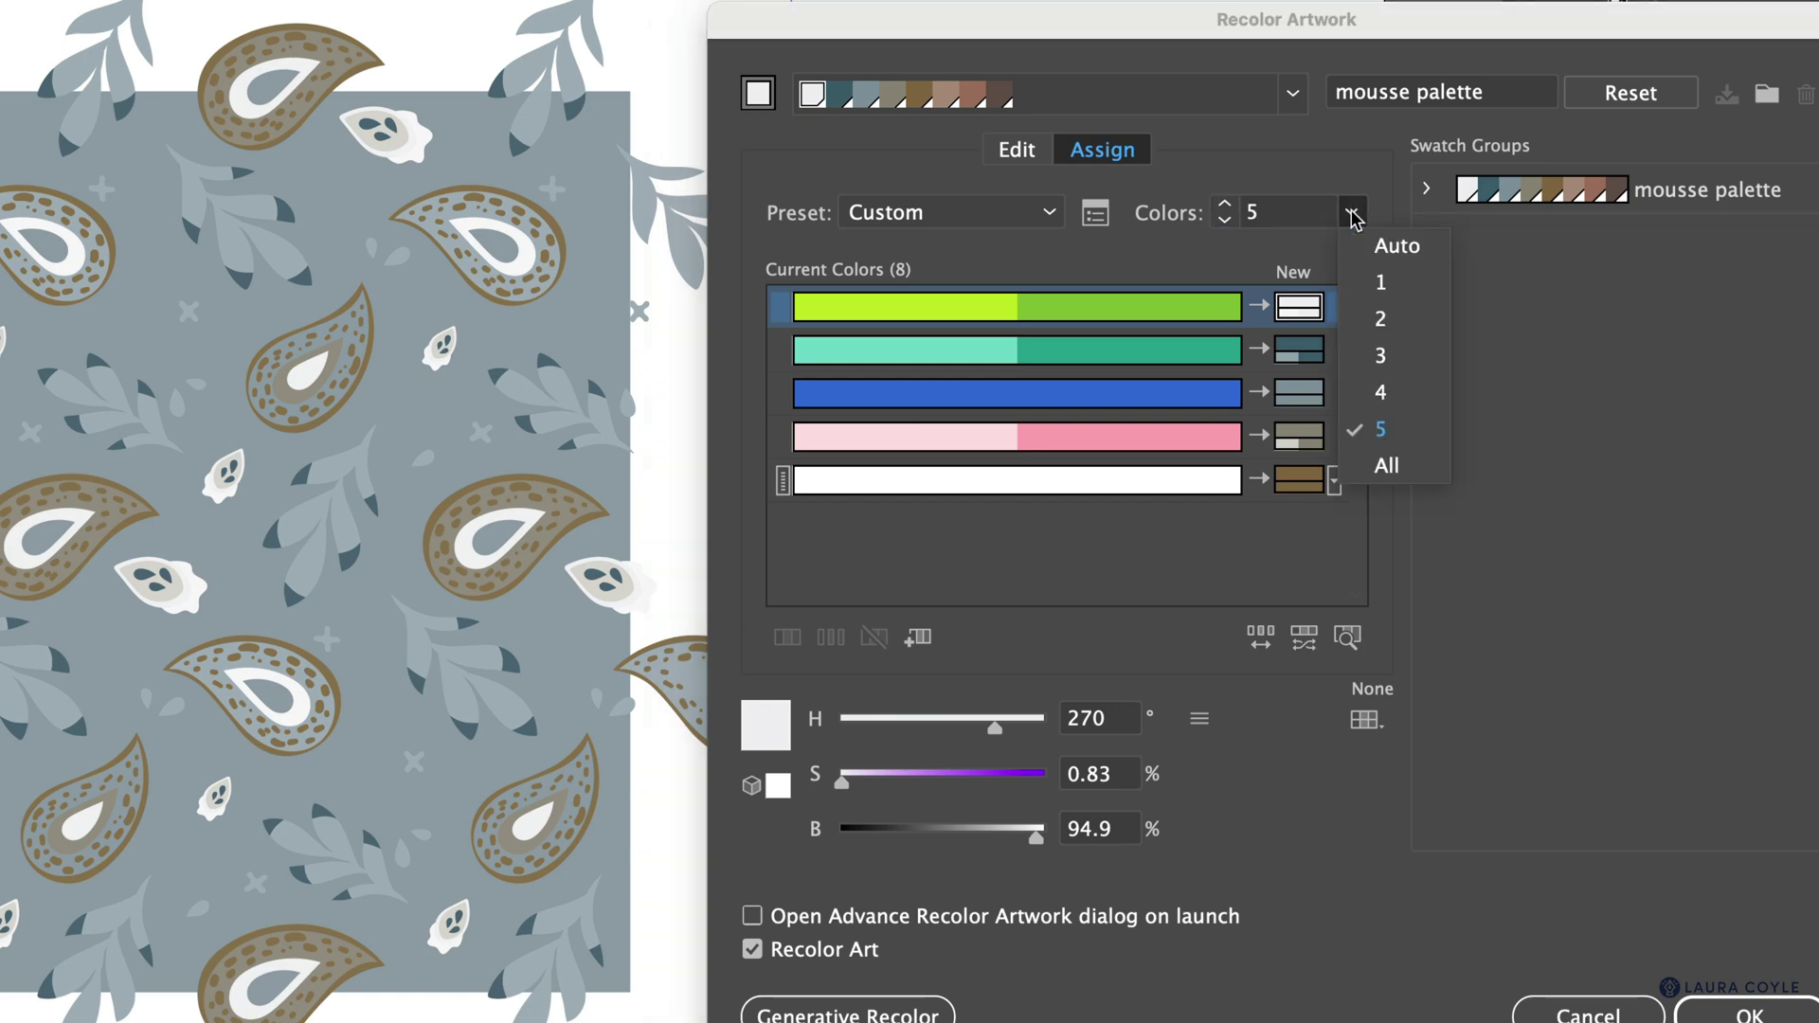
click(1397, 361)
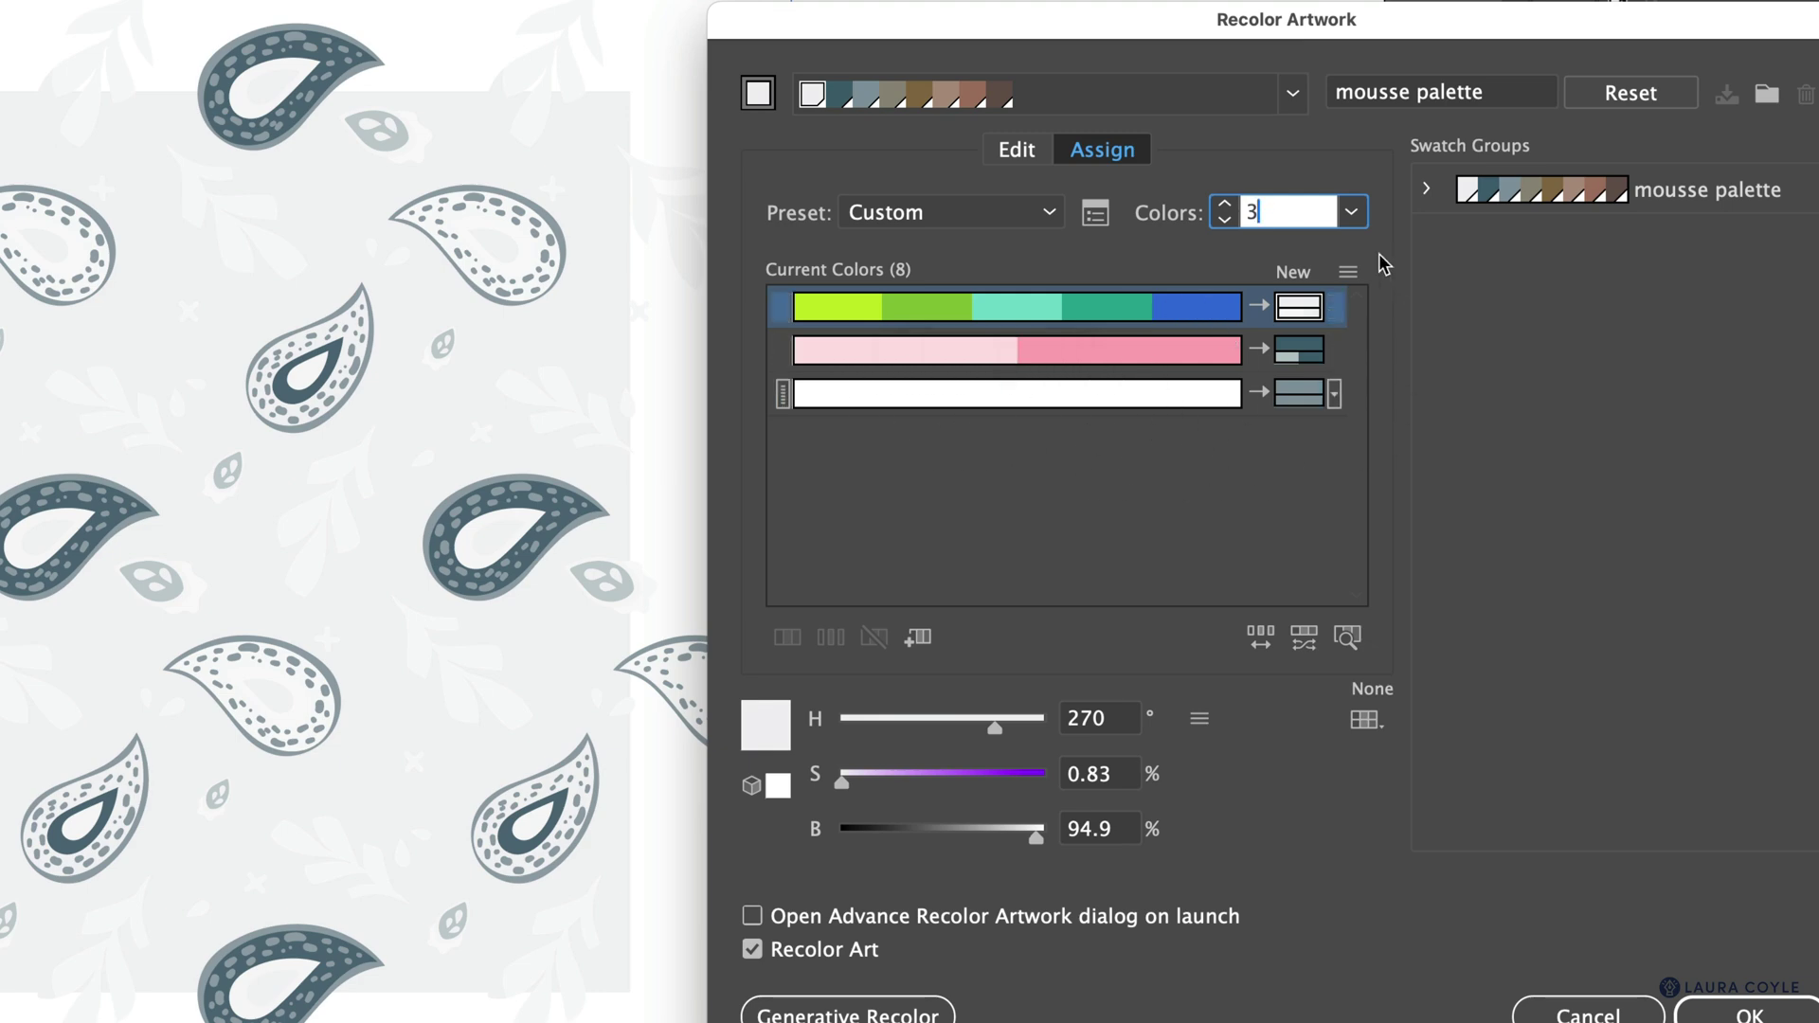
click(1352, 212)
click(1390, 396)
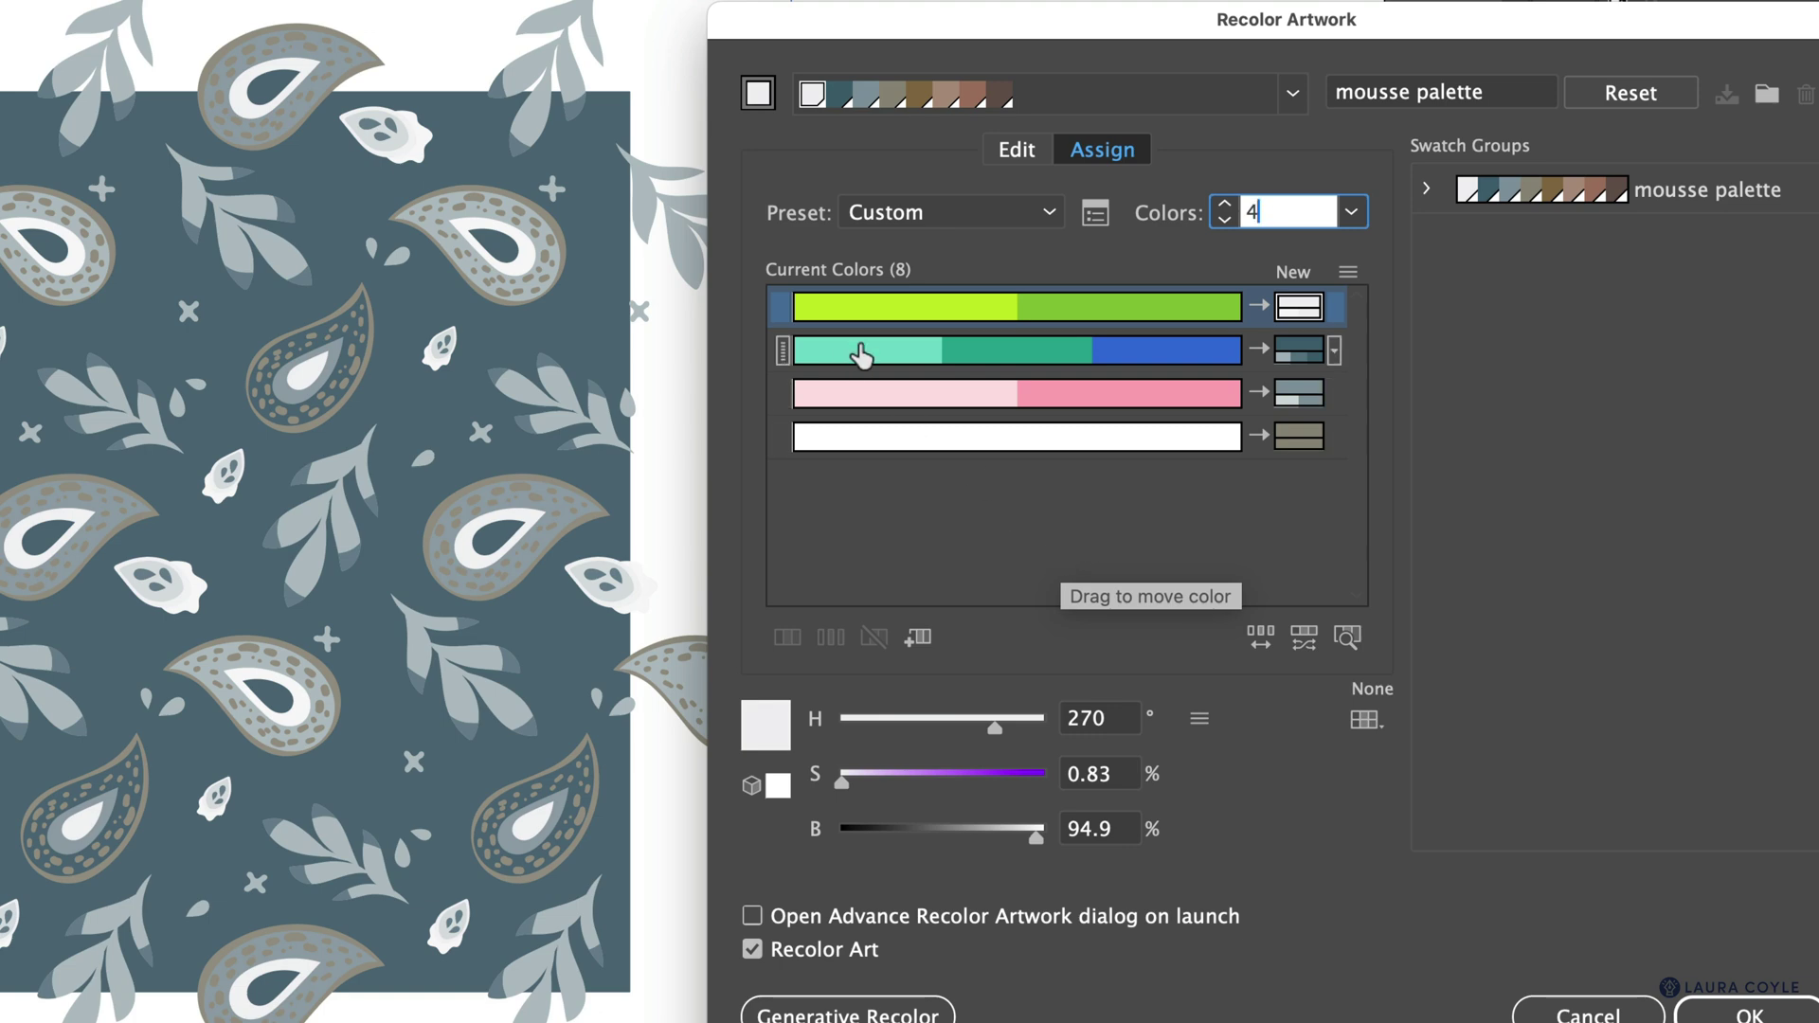
- Try the light mint color in the lime and green row, and return it to the teal and blue row
drag(860, 360, 853, 318)
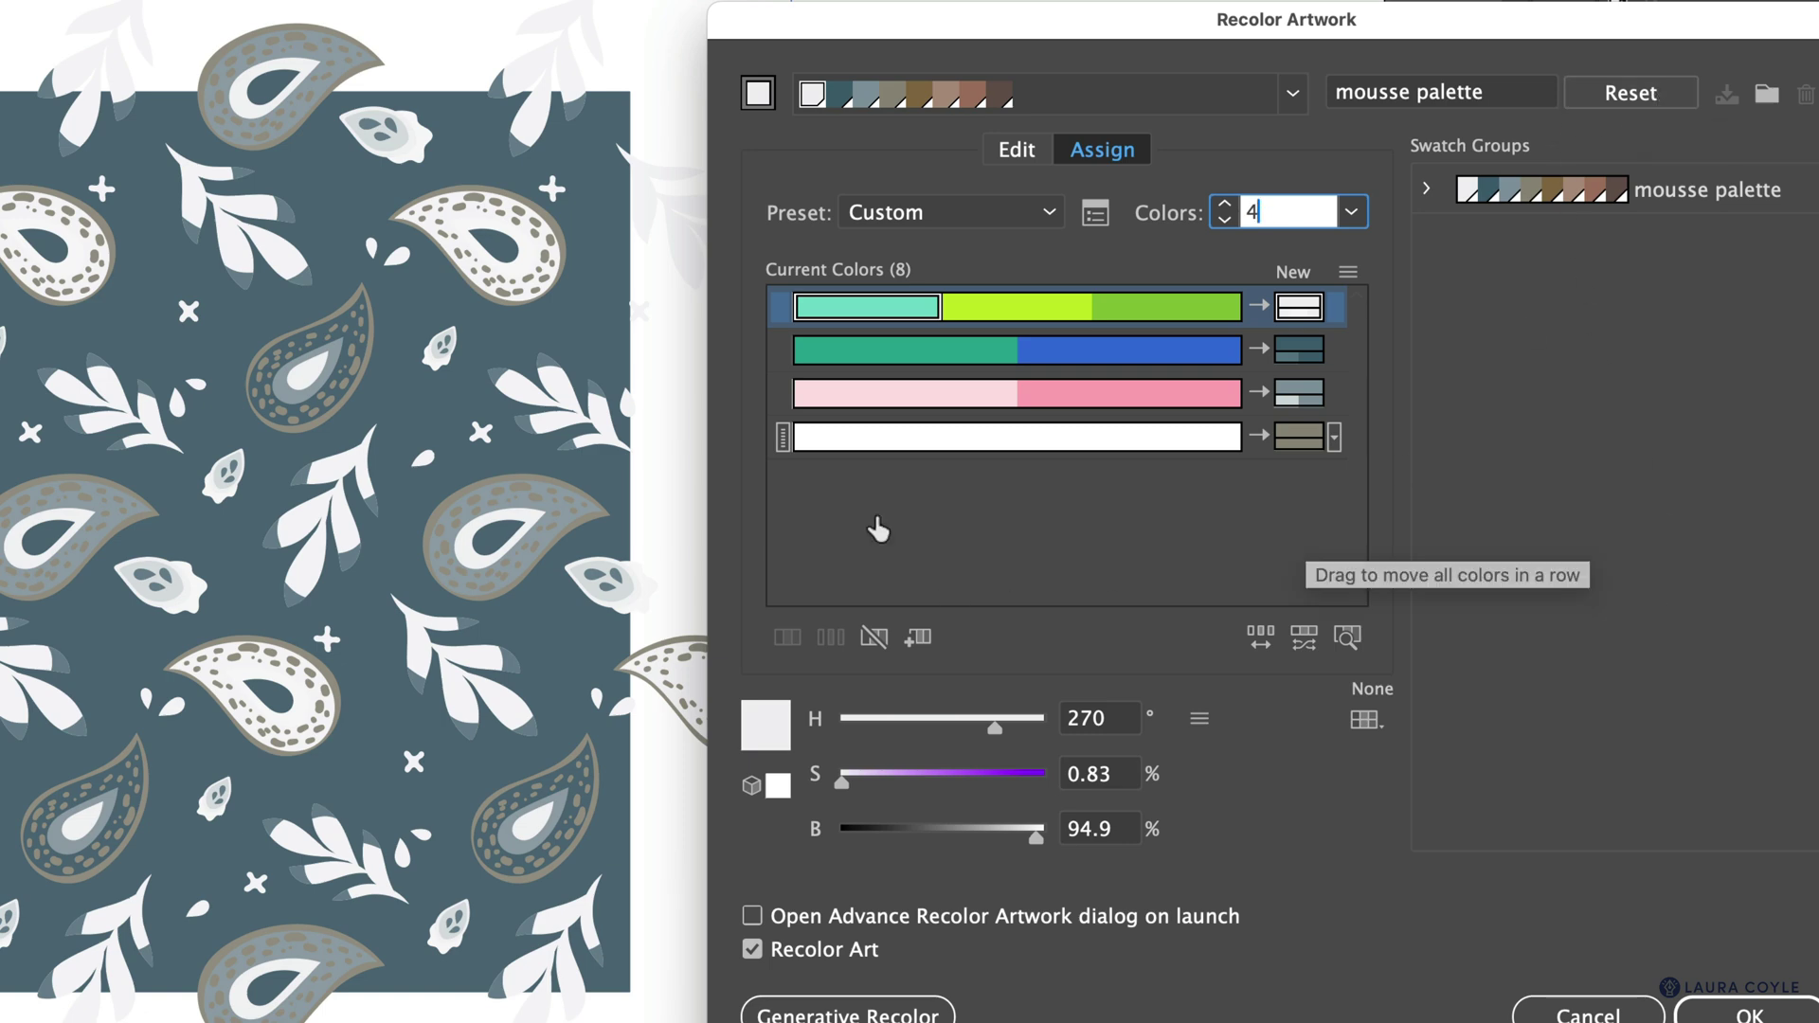
drag(849, 331, 840, 357)
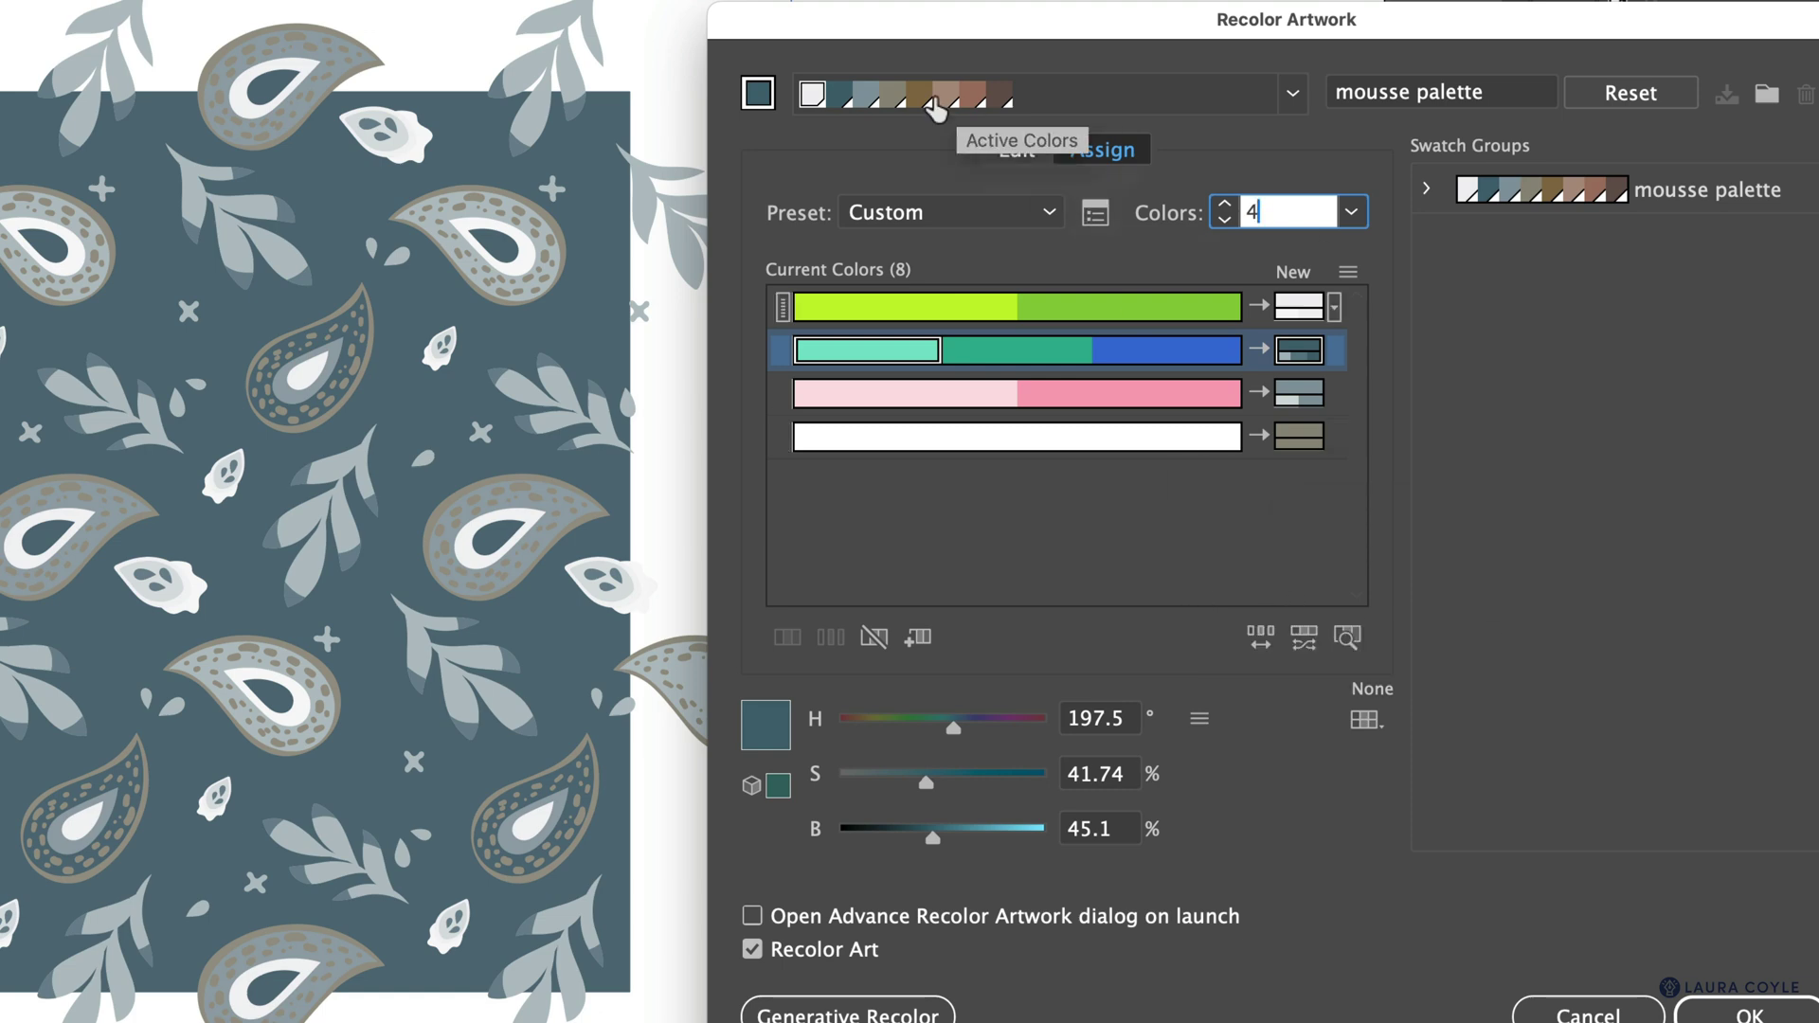
- Randomly change the color order of the four-color assignment repeatedly to generate different colorways of the pattern
click(1264, 646)
click(1262, 643)
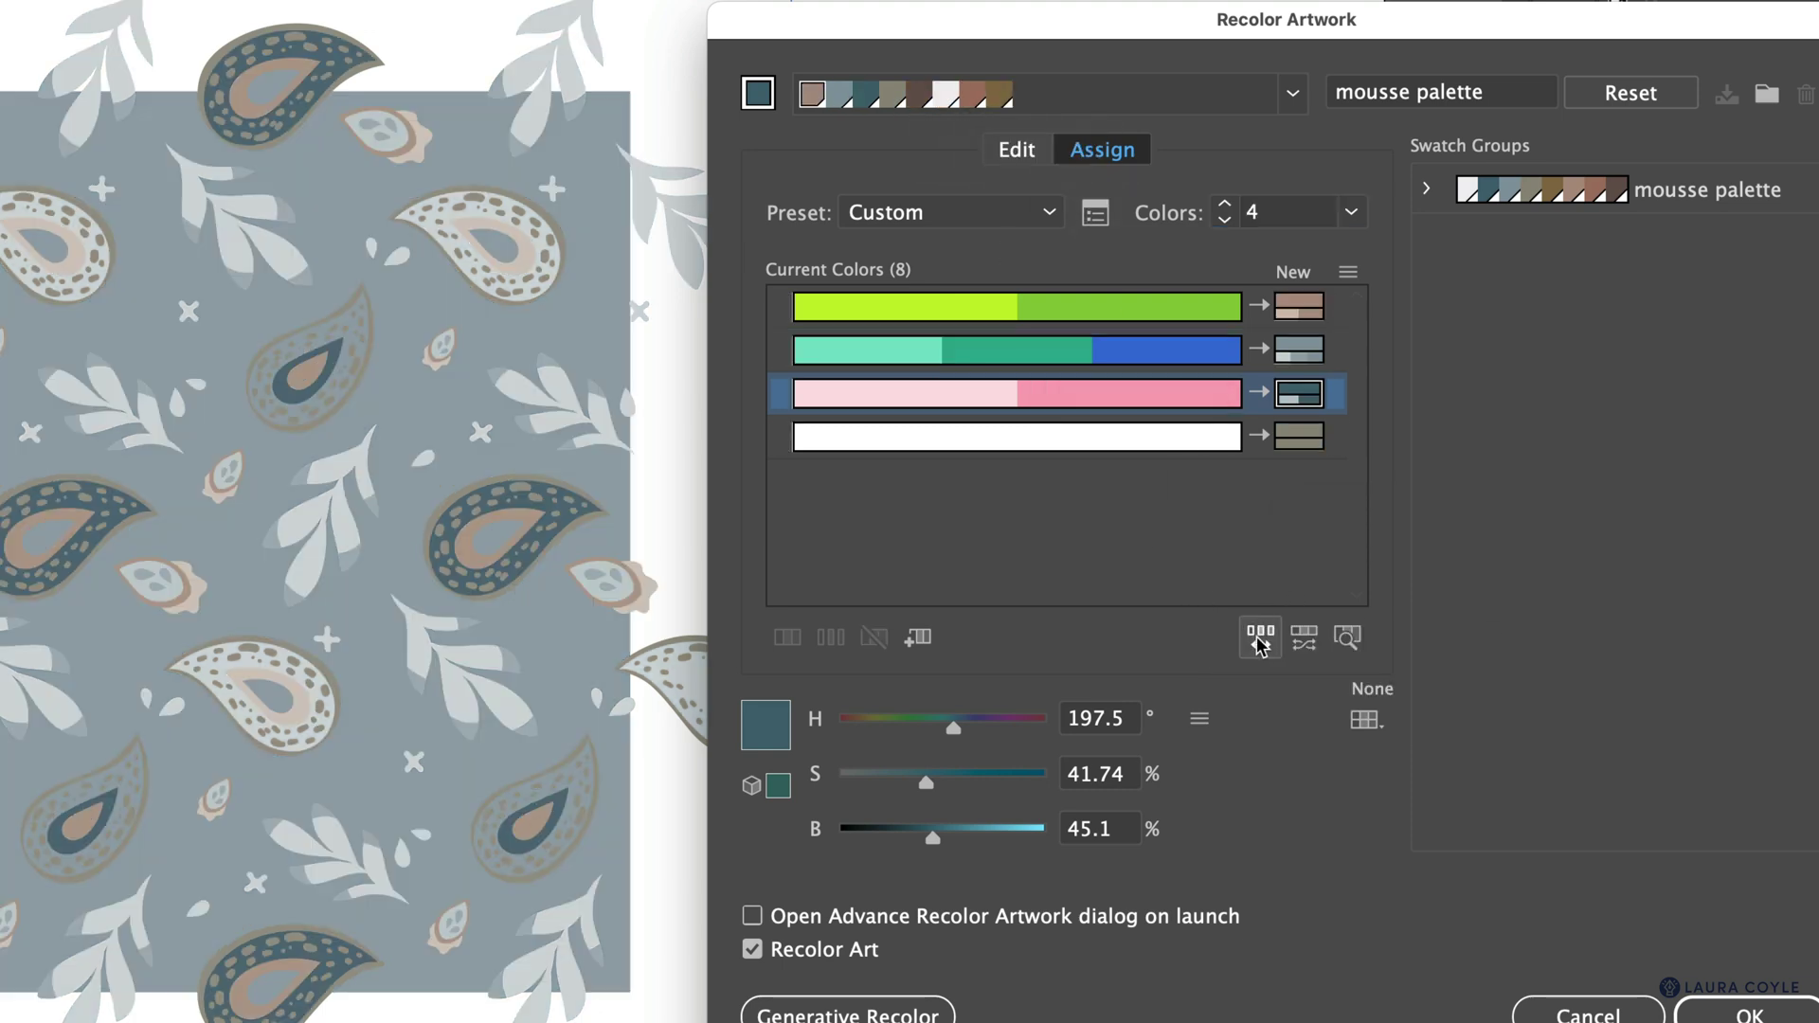
click(1260, 645)
click(1260, 644)
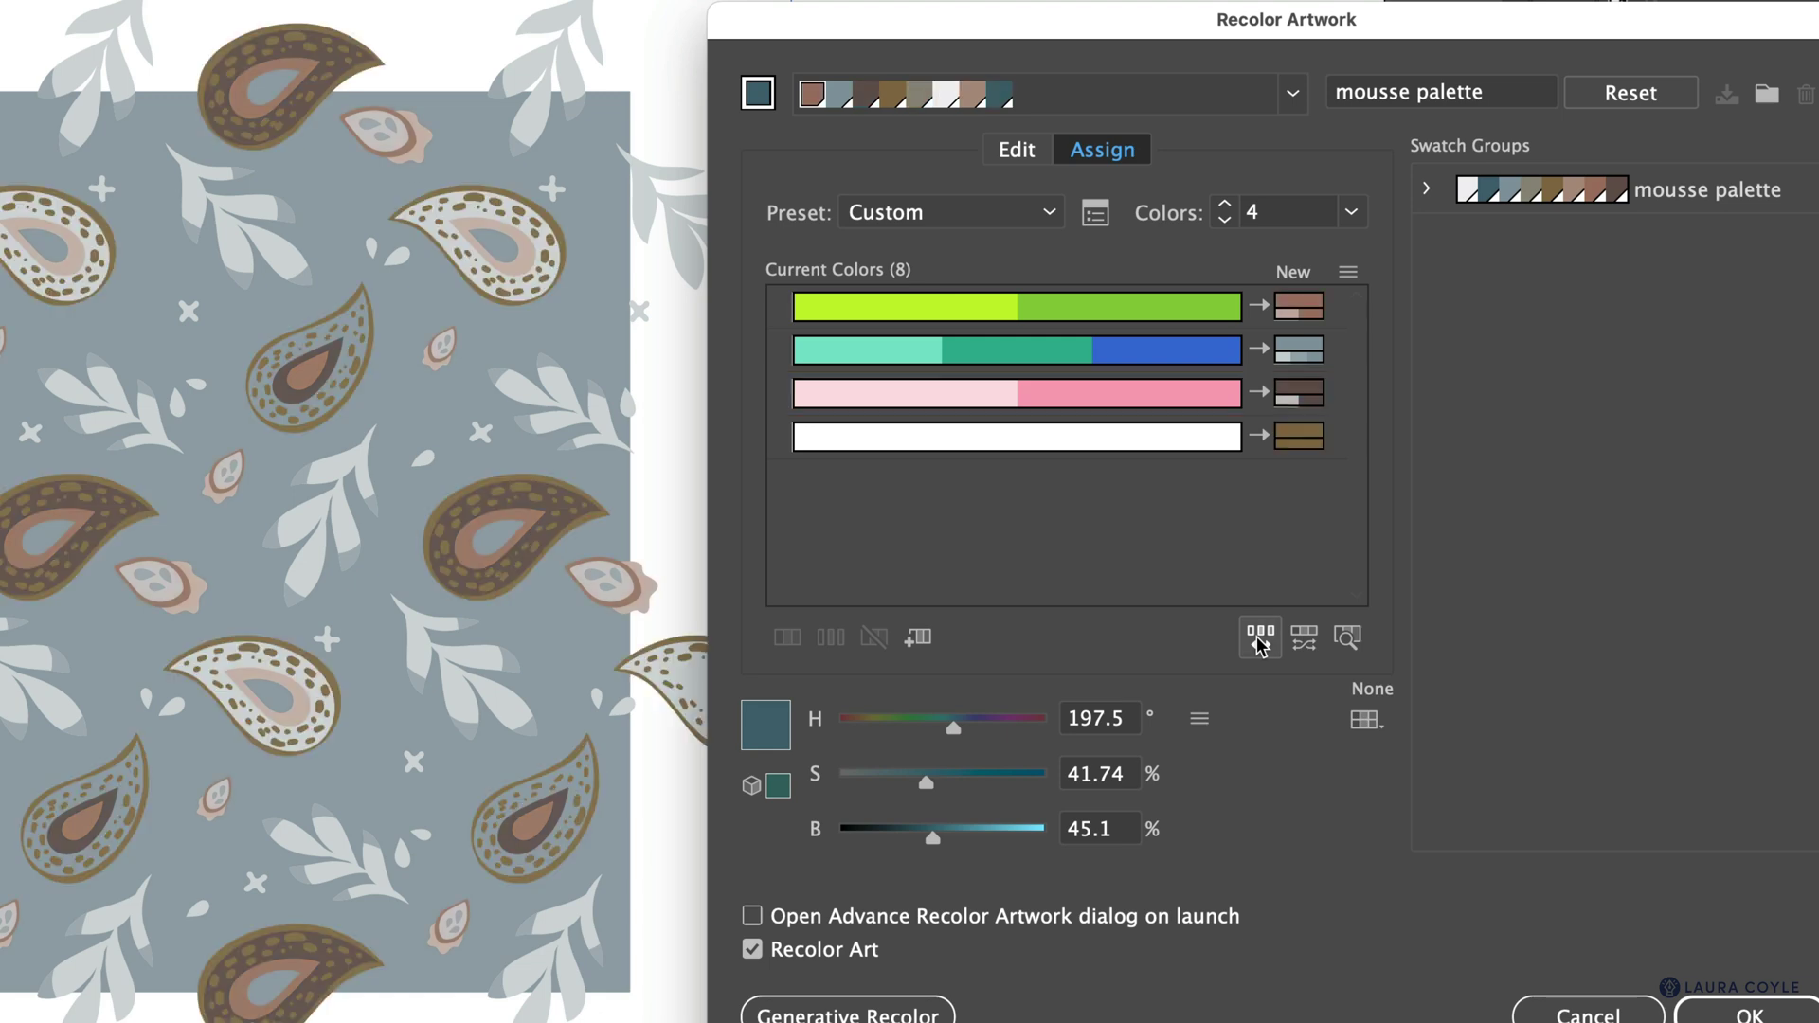
click(1260, 644)
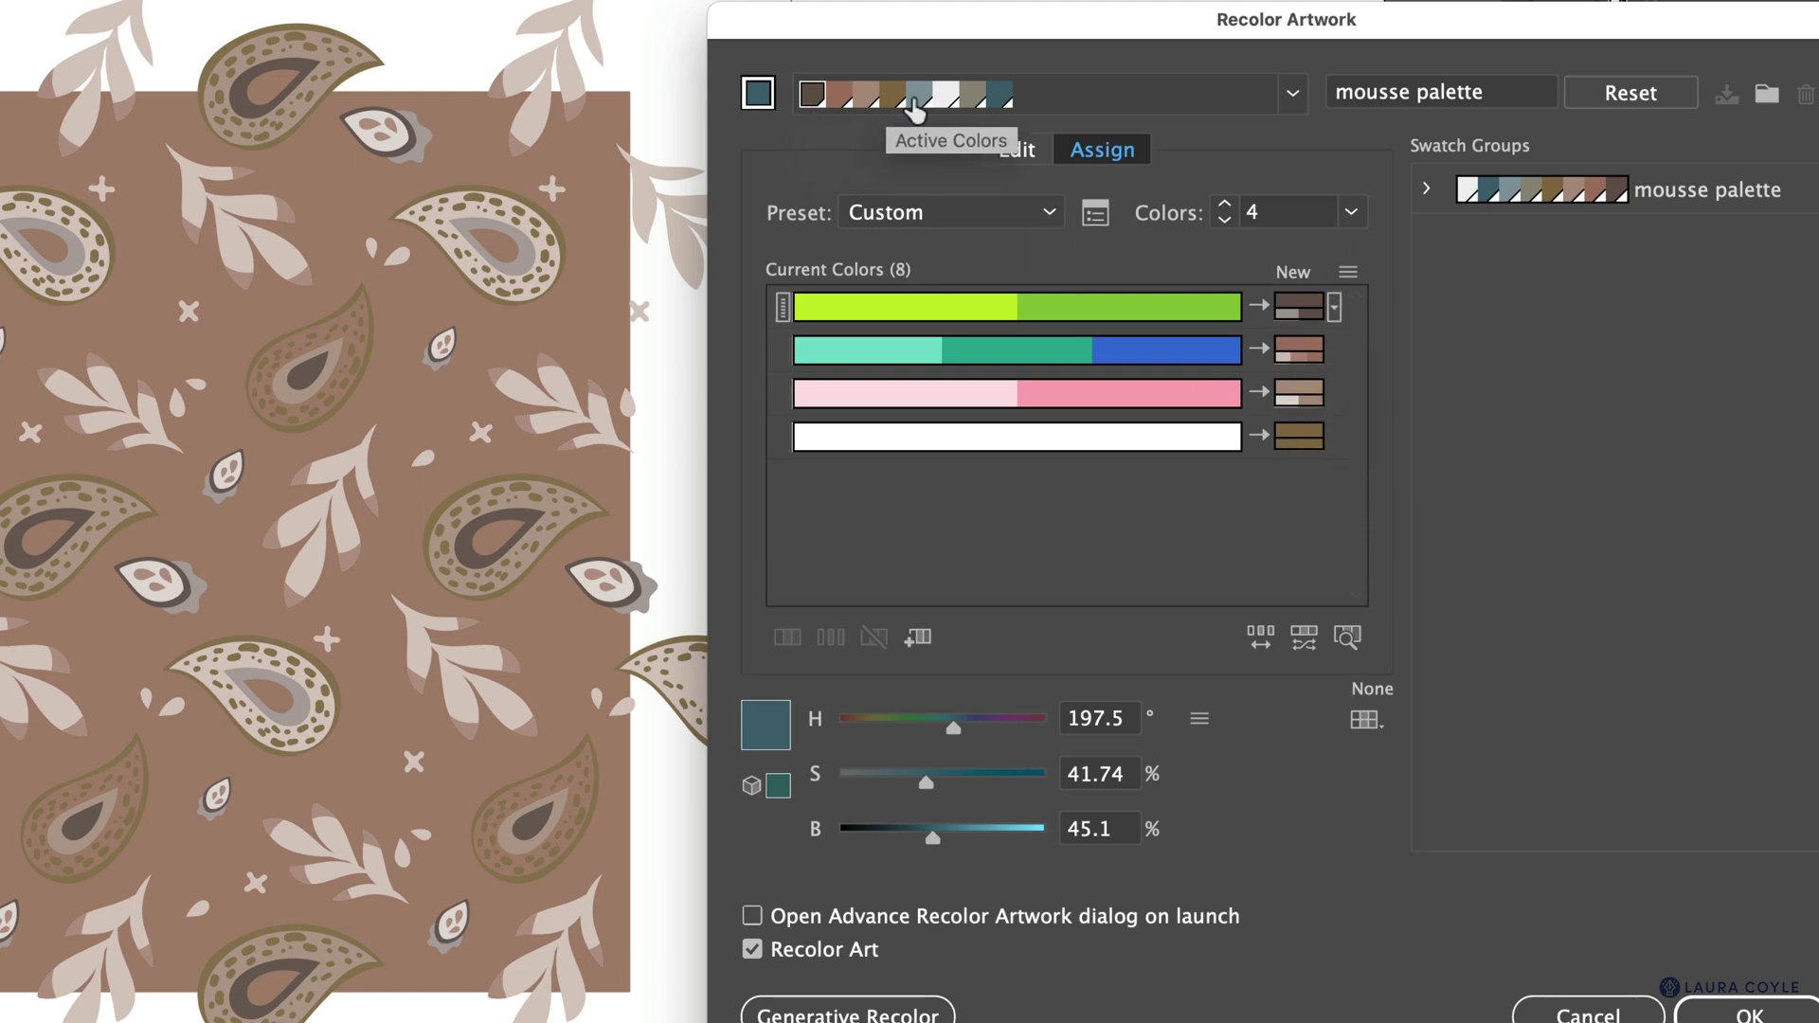
click(1260, 640)
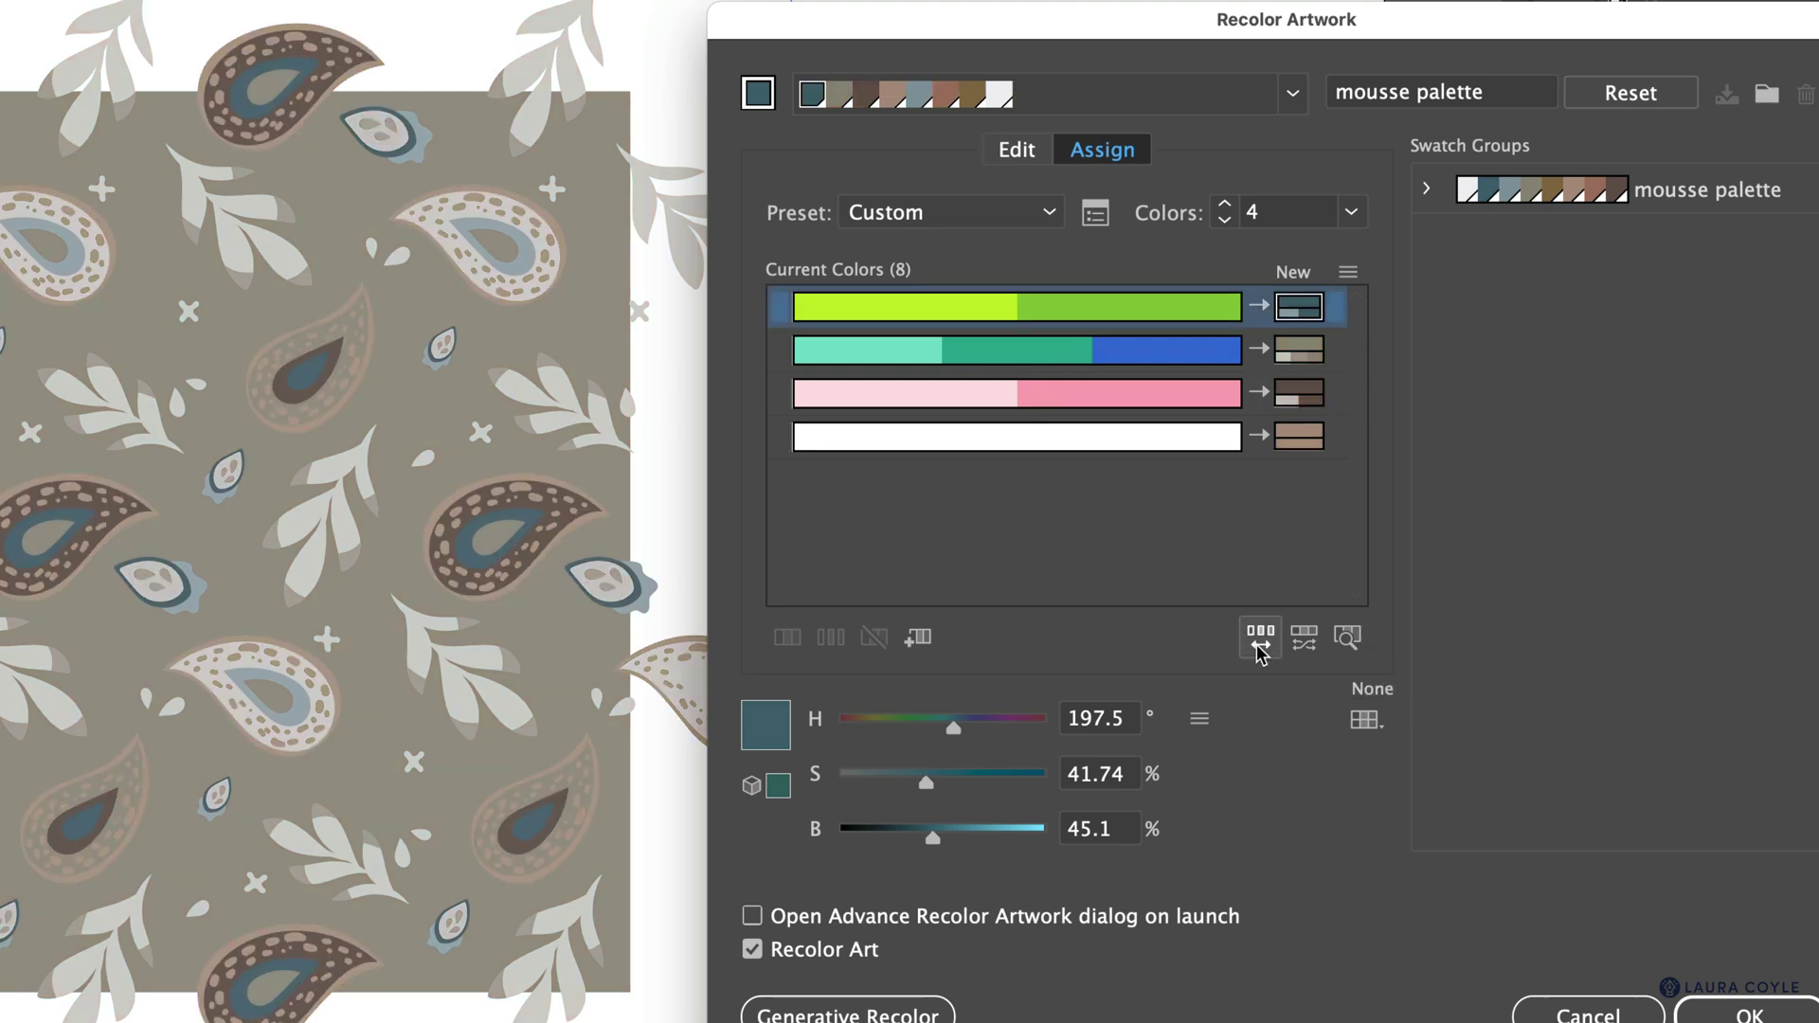
click(1260, 641)
click(1260, 641)
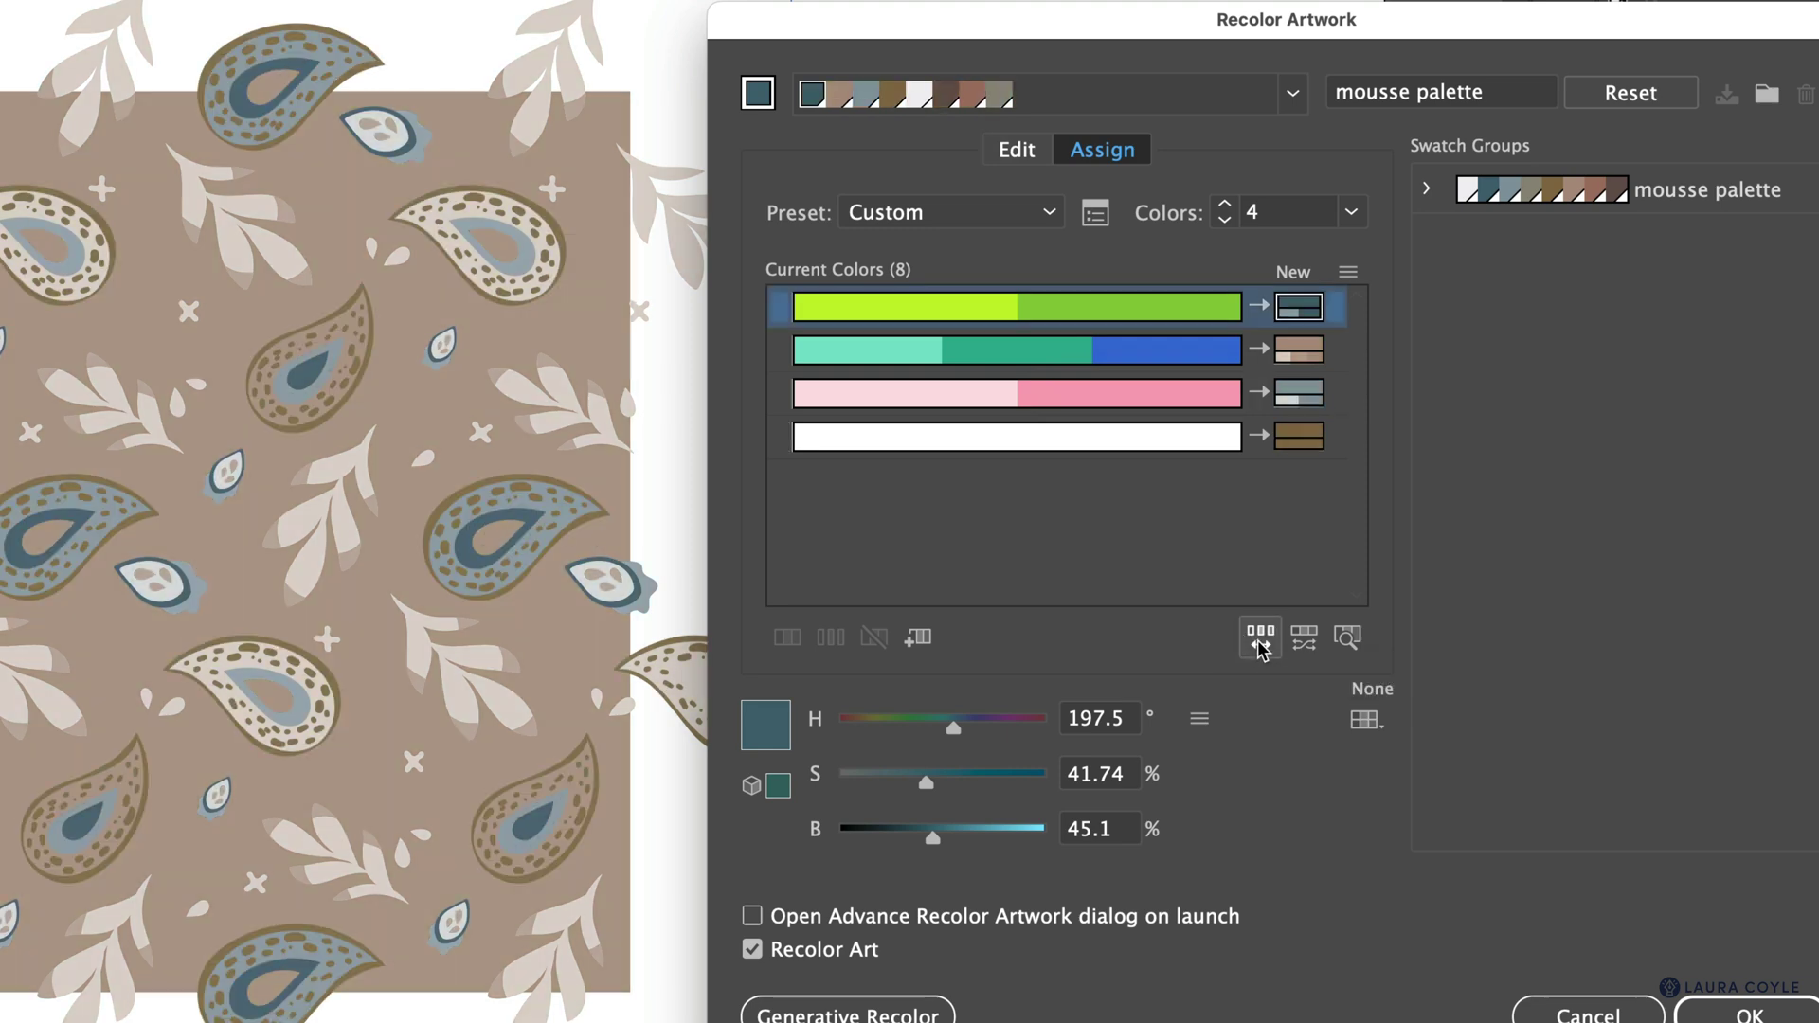
- Randomly change the color order once more to get a colorway with a Tapestry teal background
click(1260, 641)
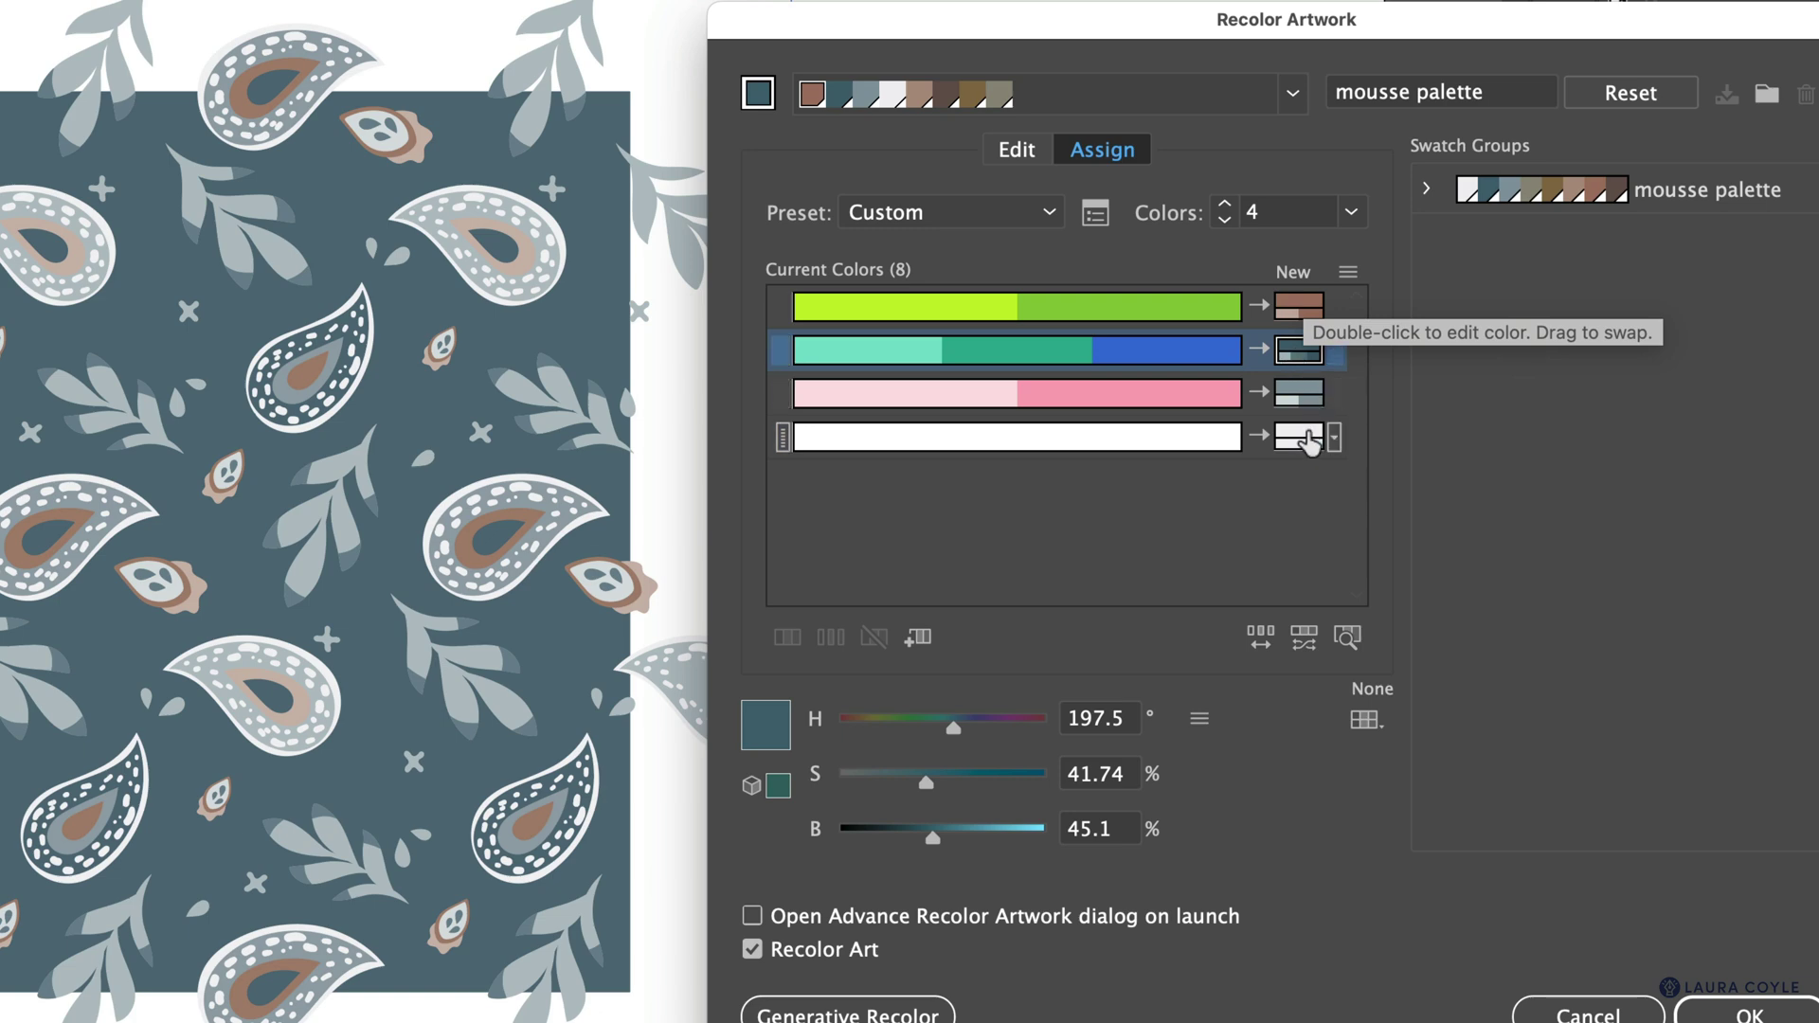
- Try the Laurel Oak #918C7E swatch for the lime and green row, and return the row to Mocha Mousse #A47864
double_click(1307, 311)
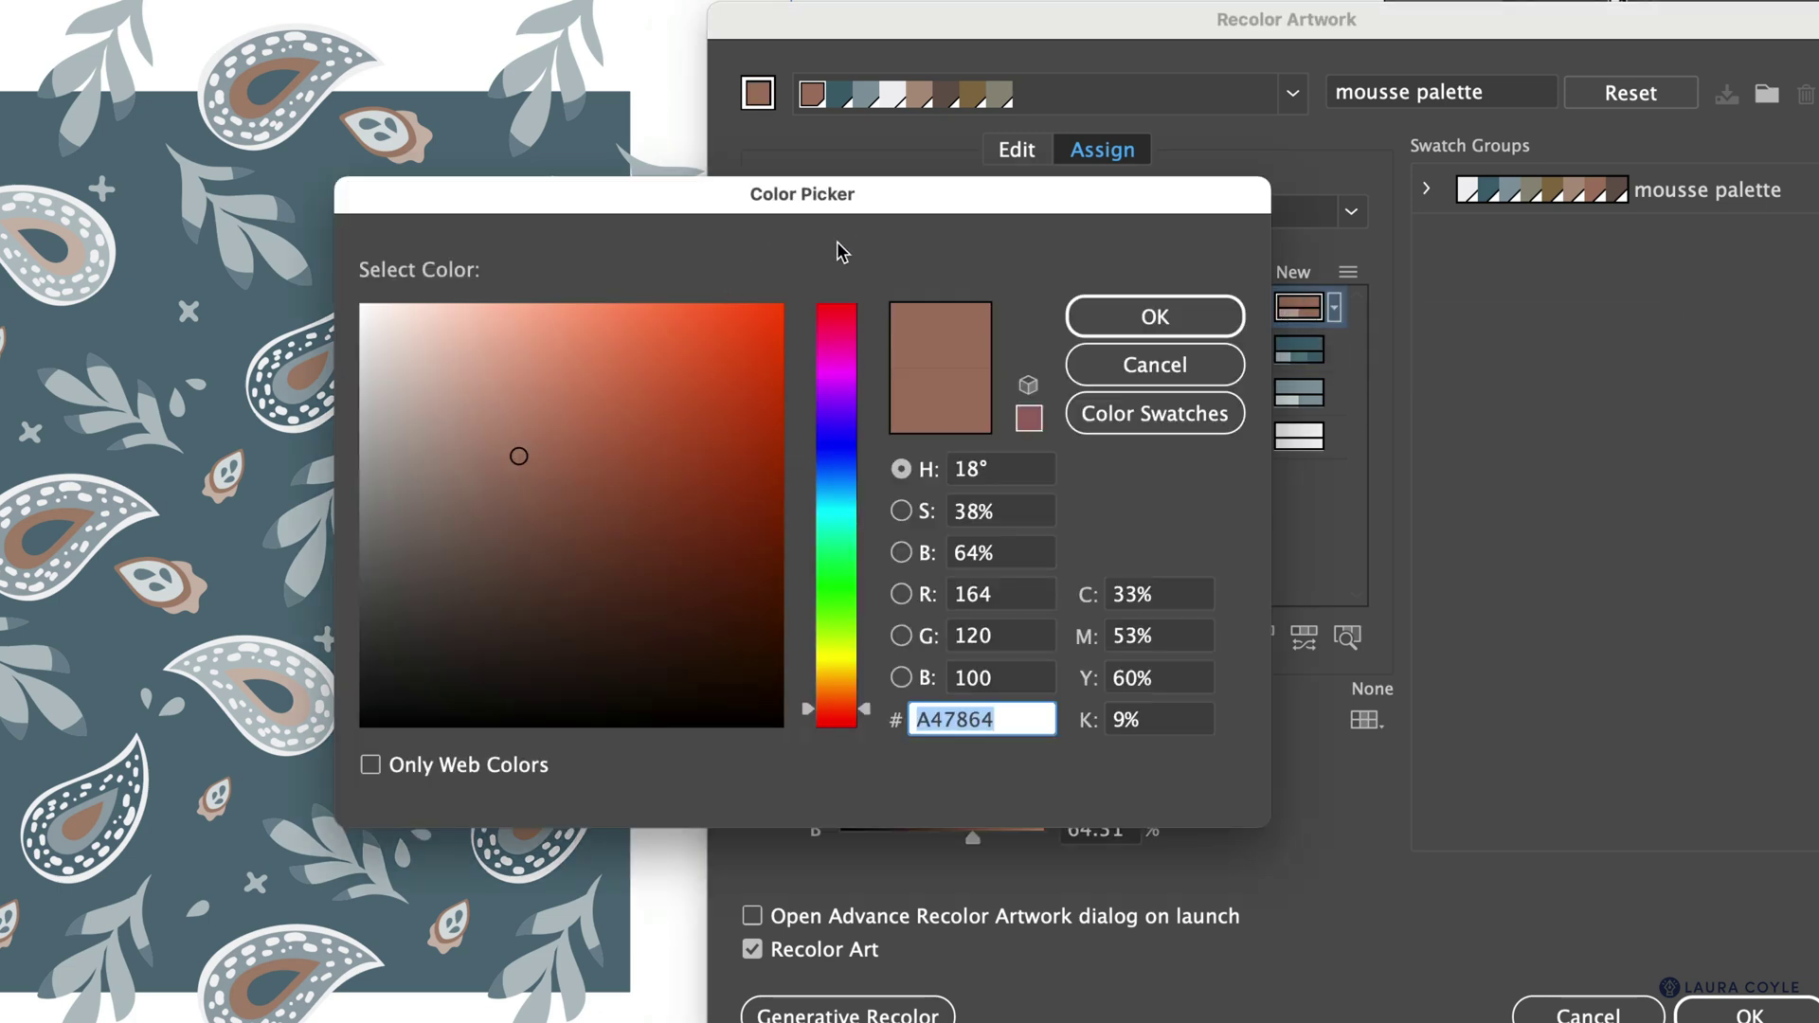
click(1192, 413)
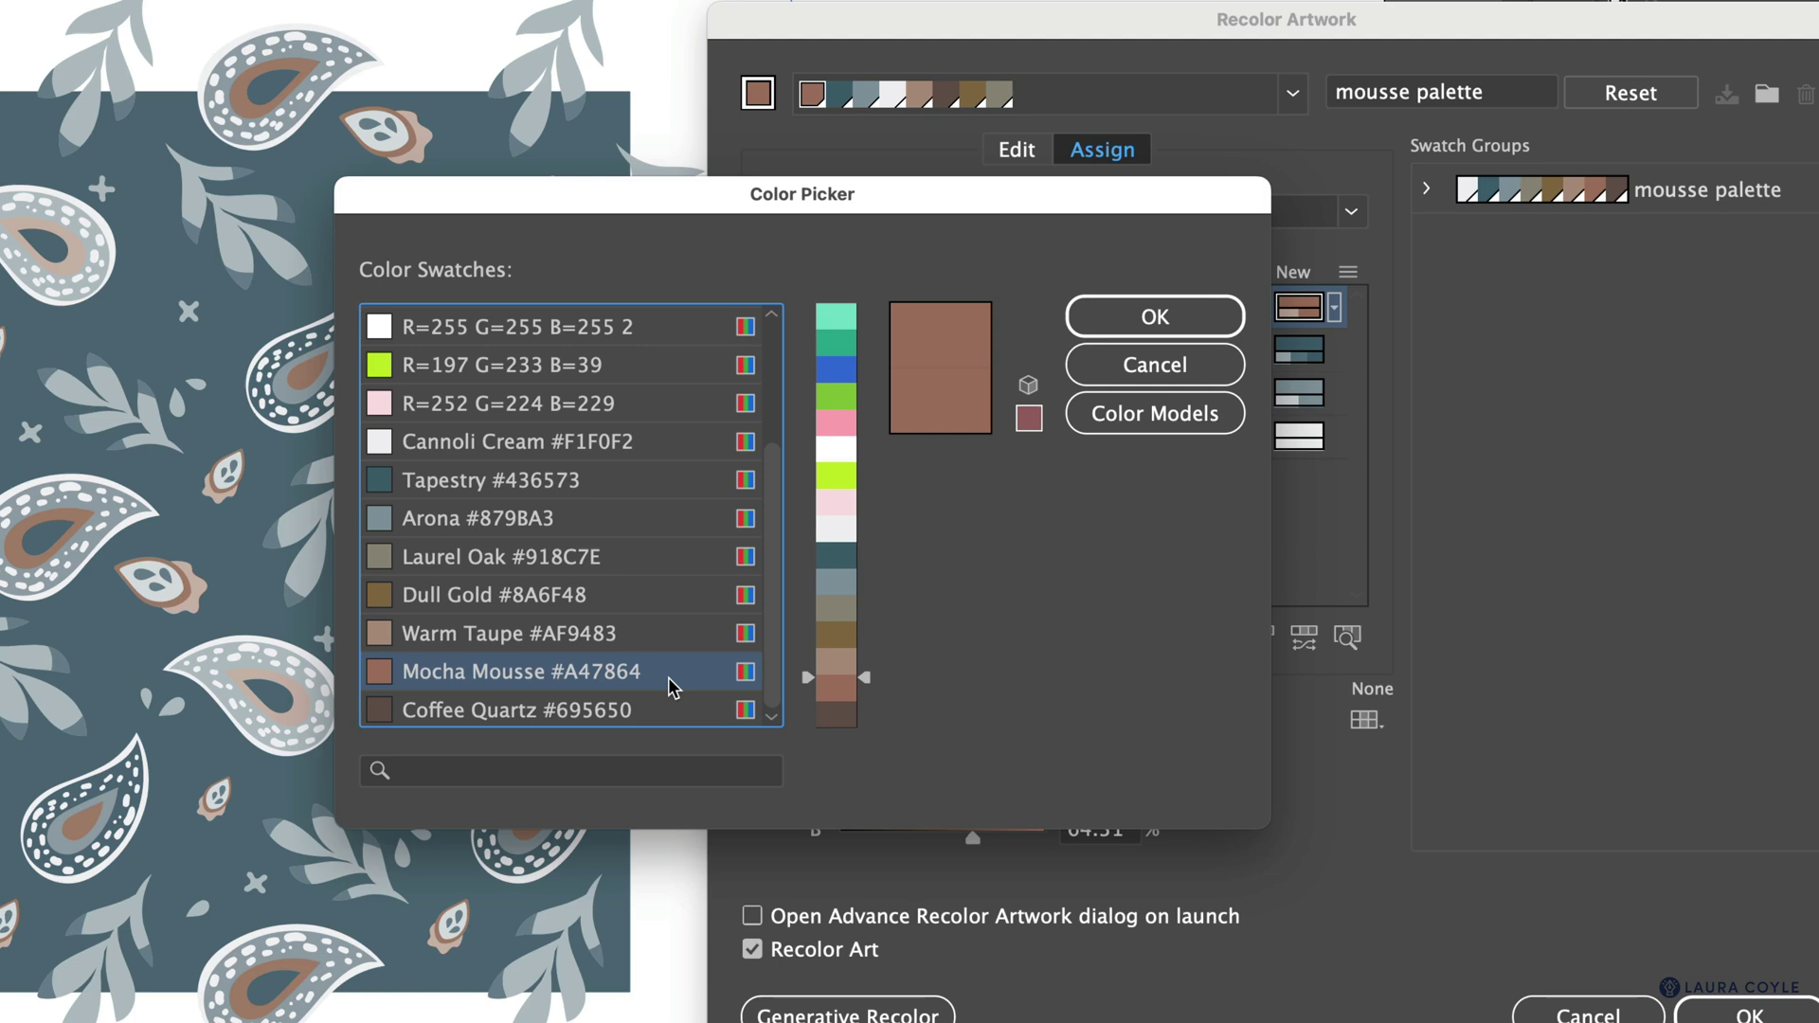
drag(910, 190, 351, 170)
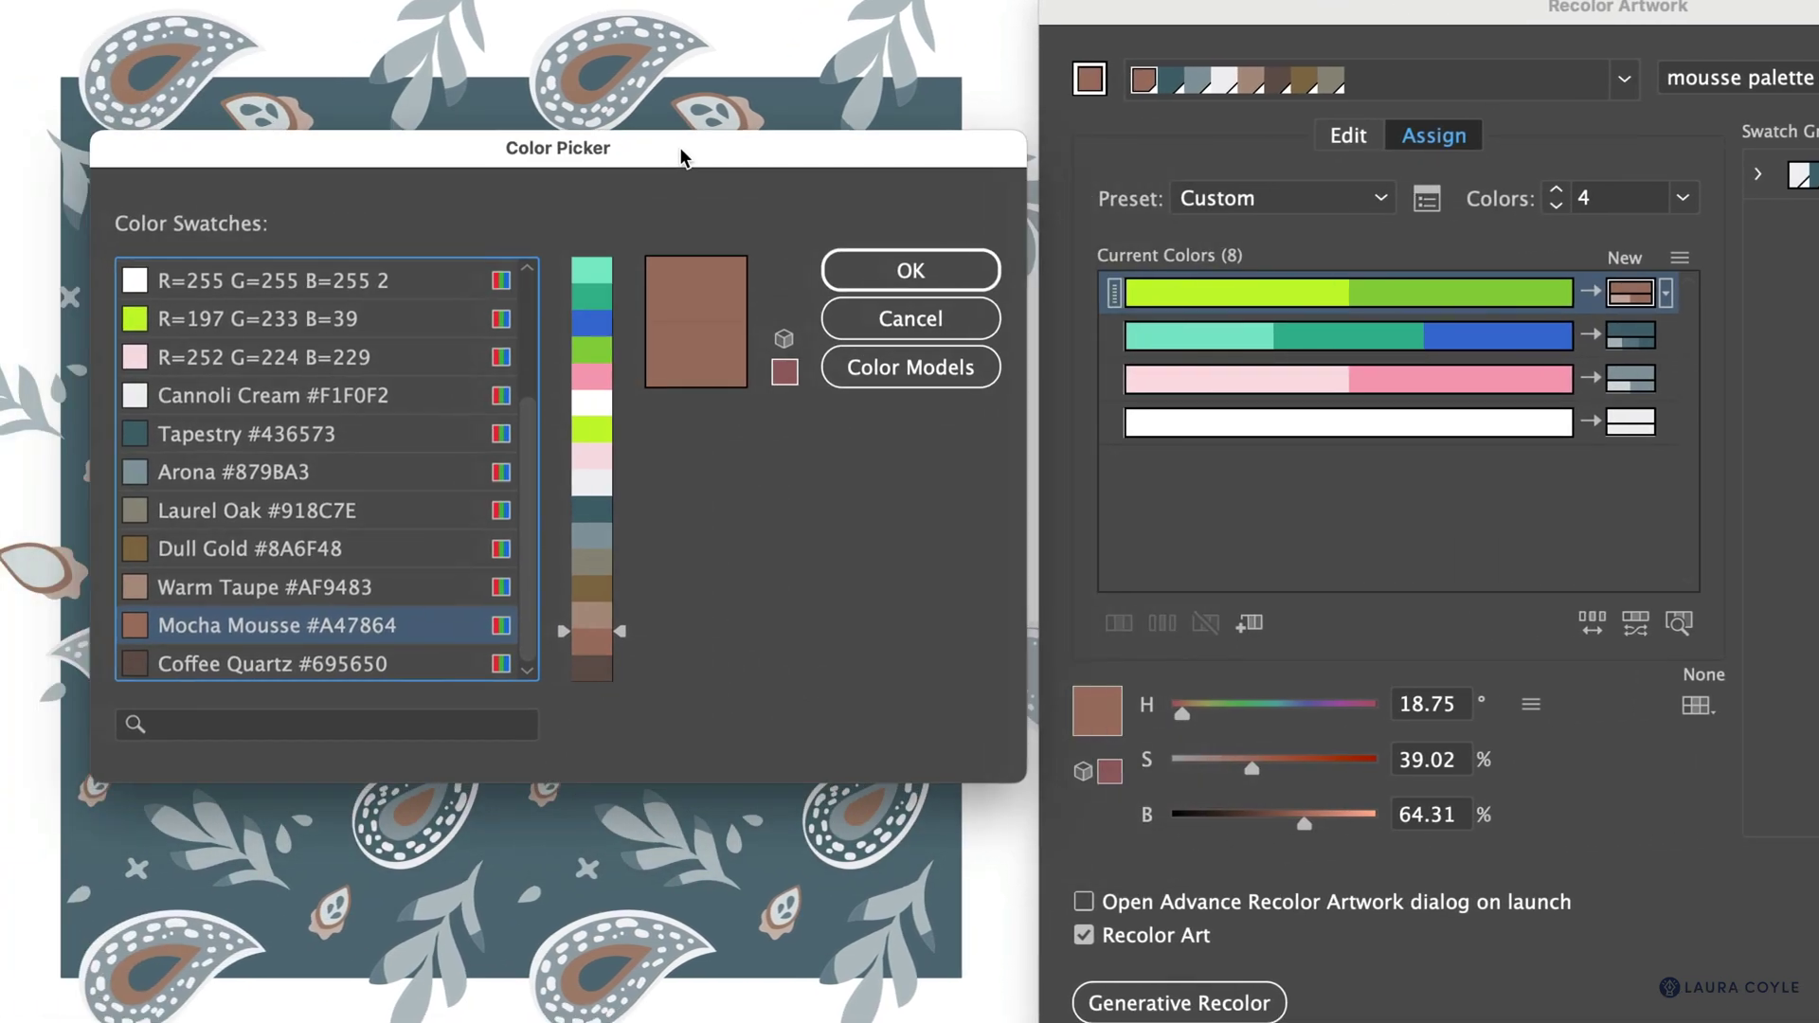
click(403, 519)
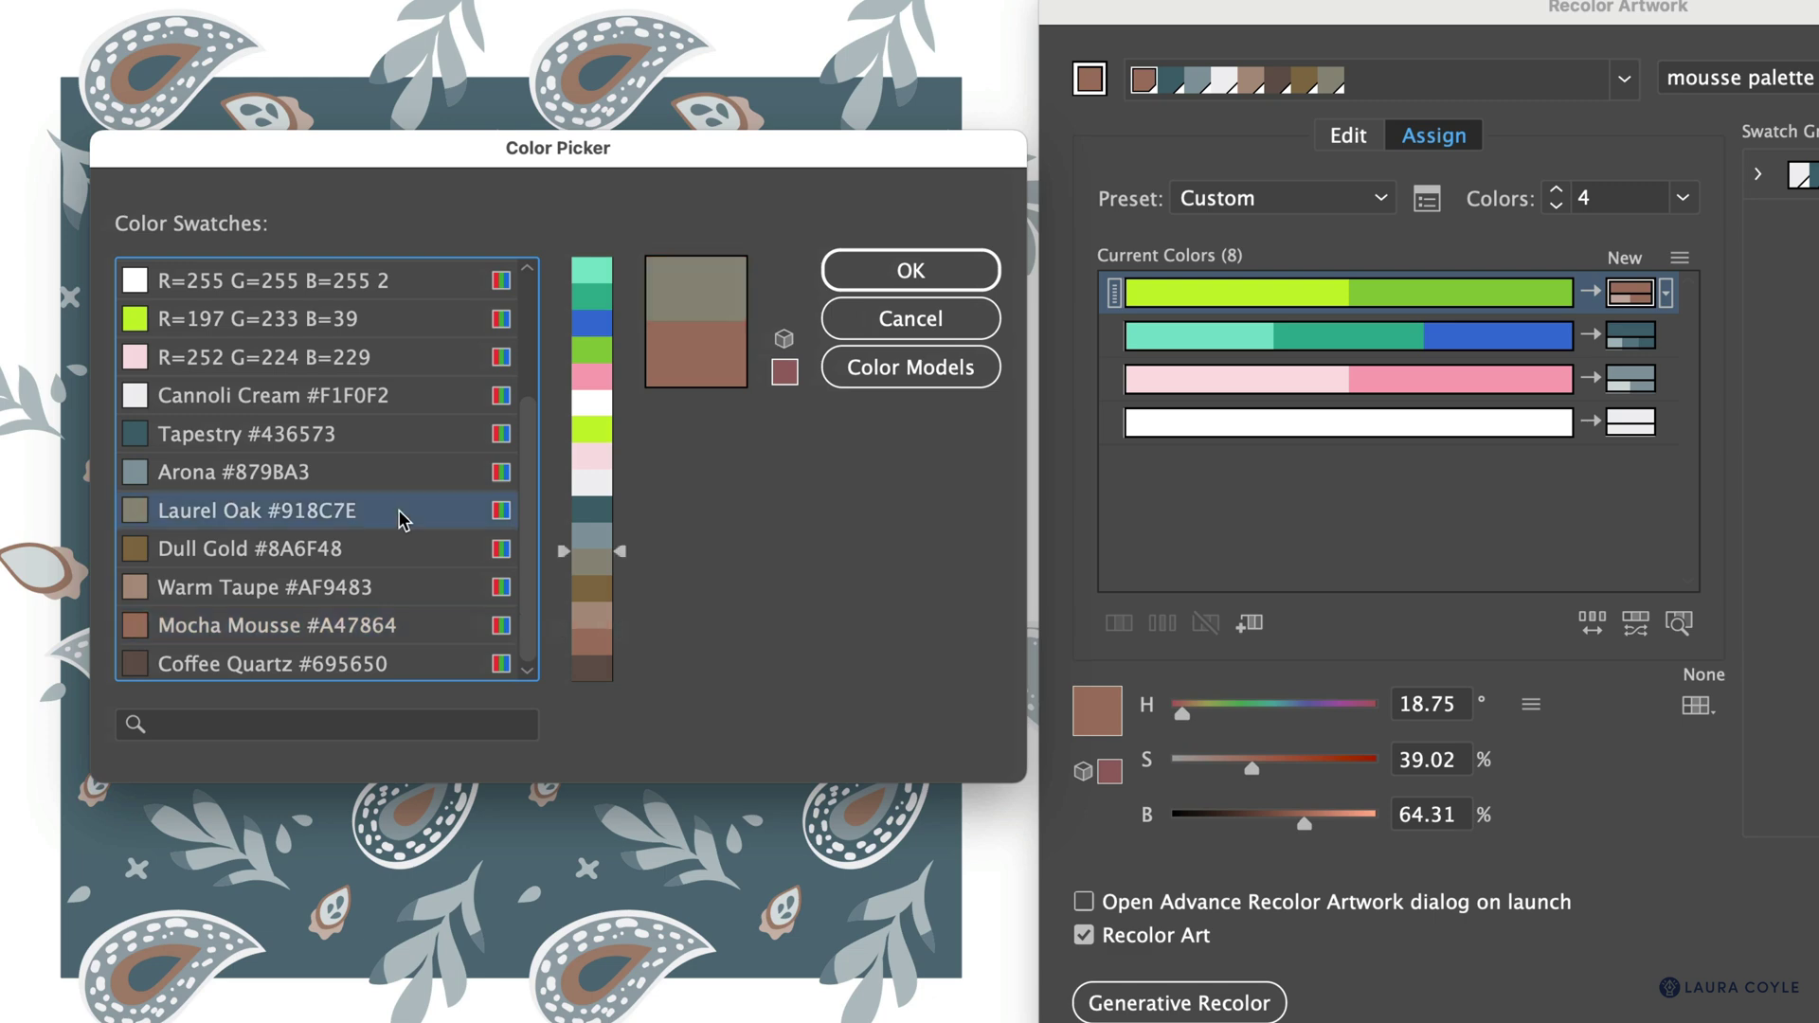
click(952, 275)
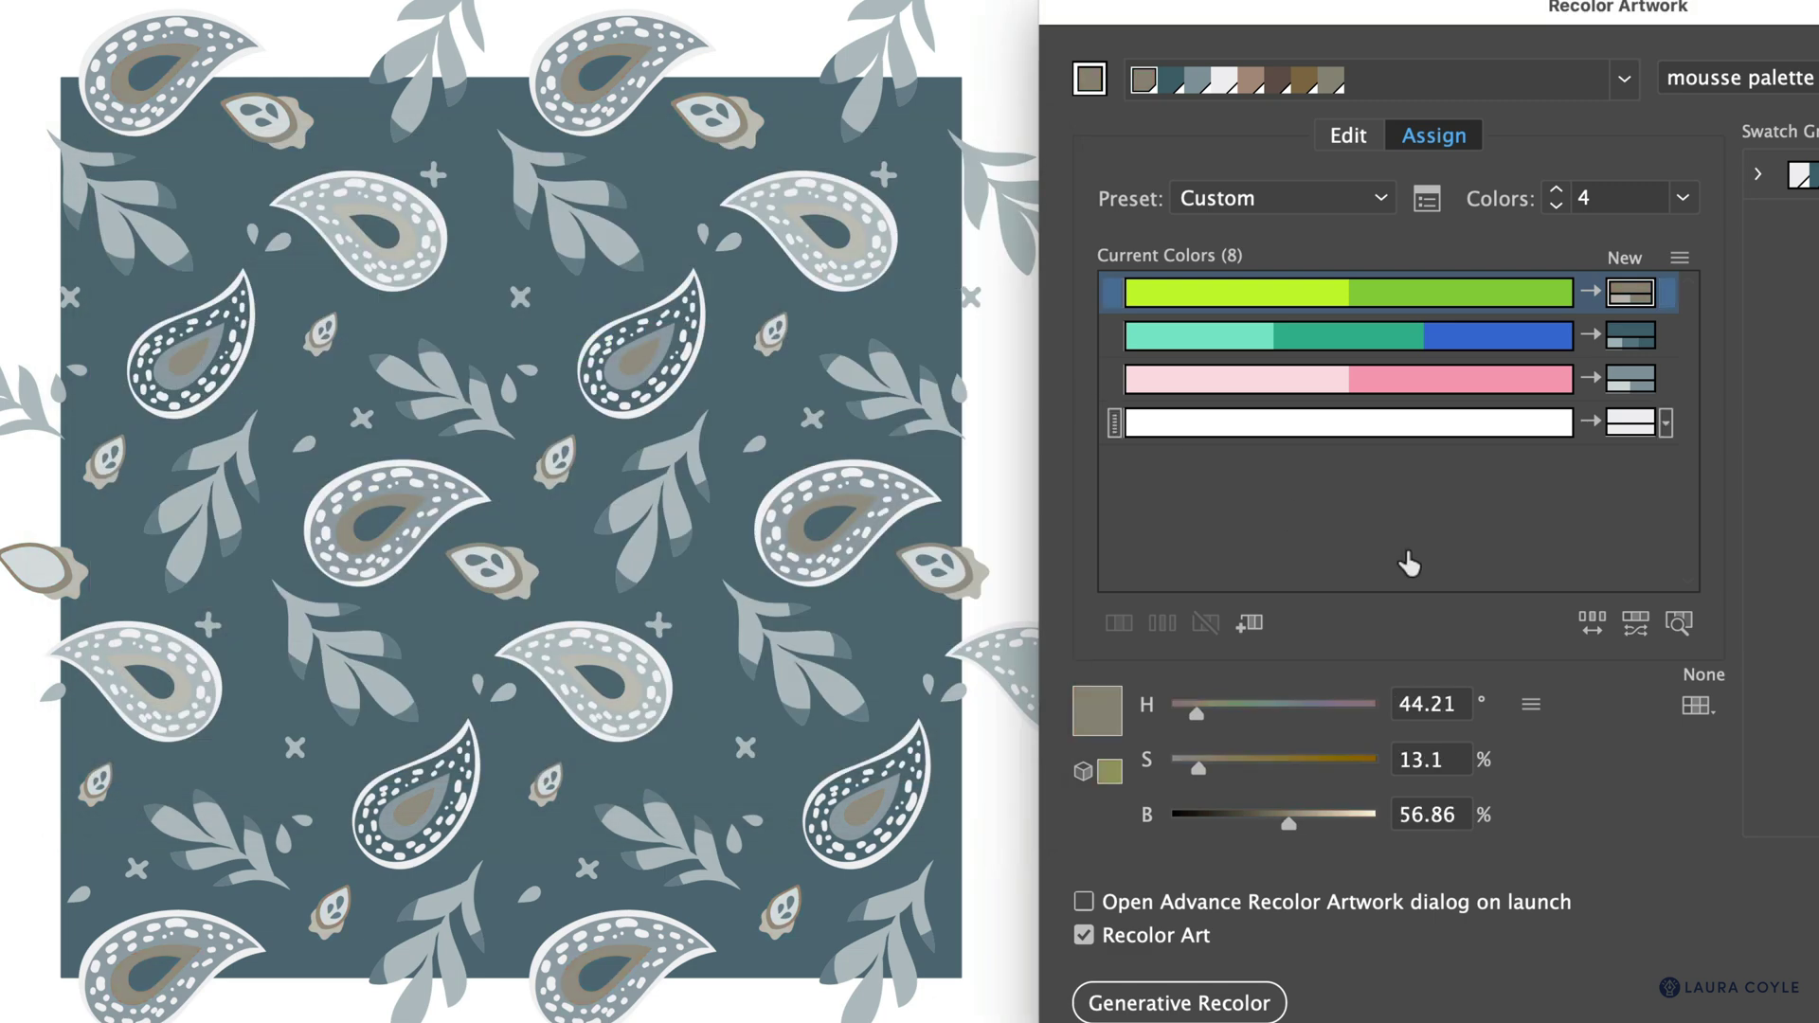
double_click(1631, 299)
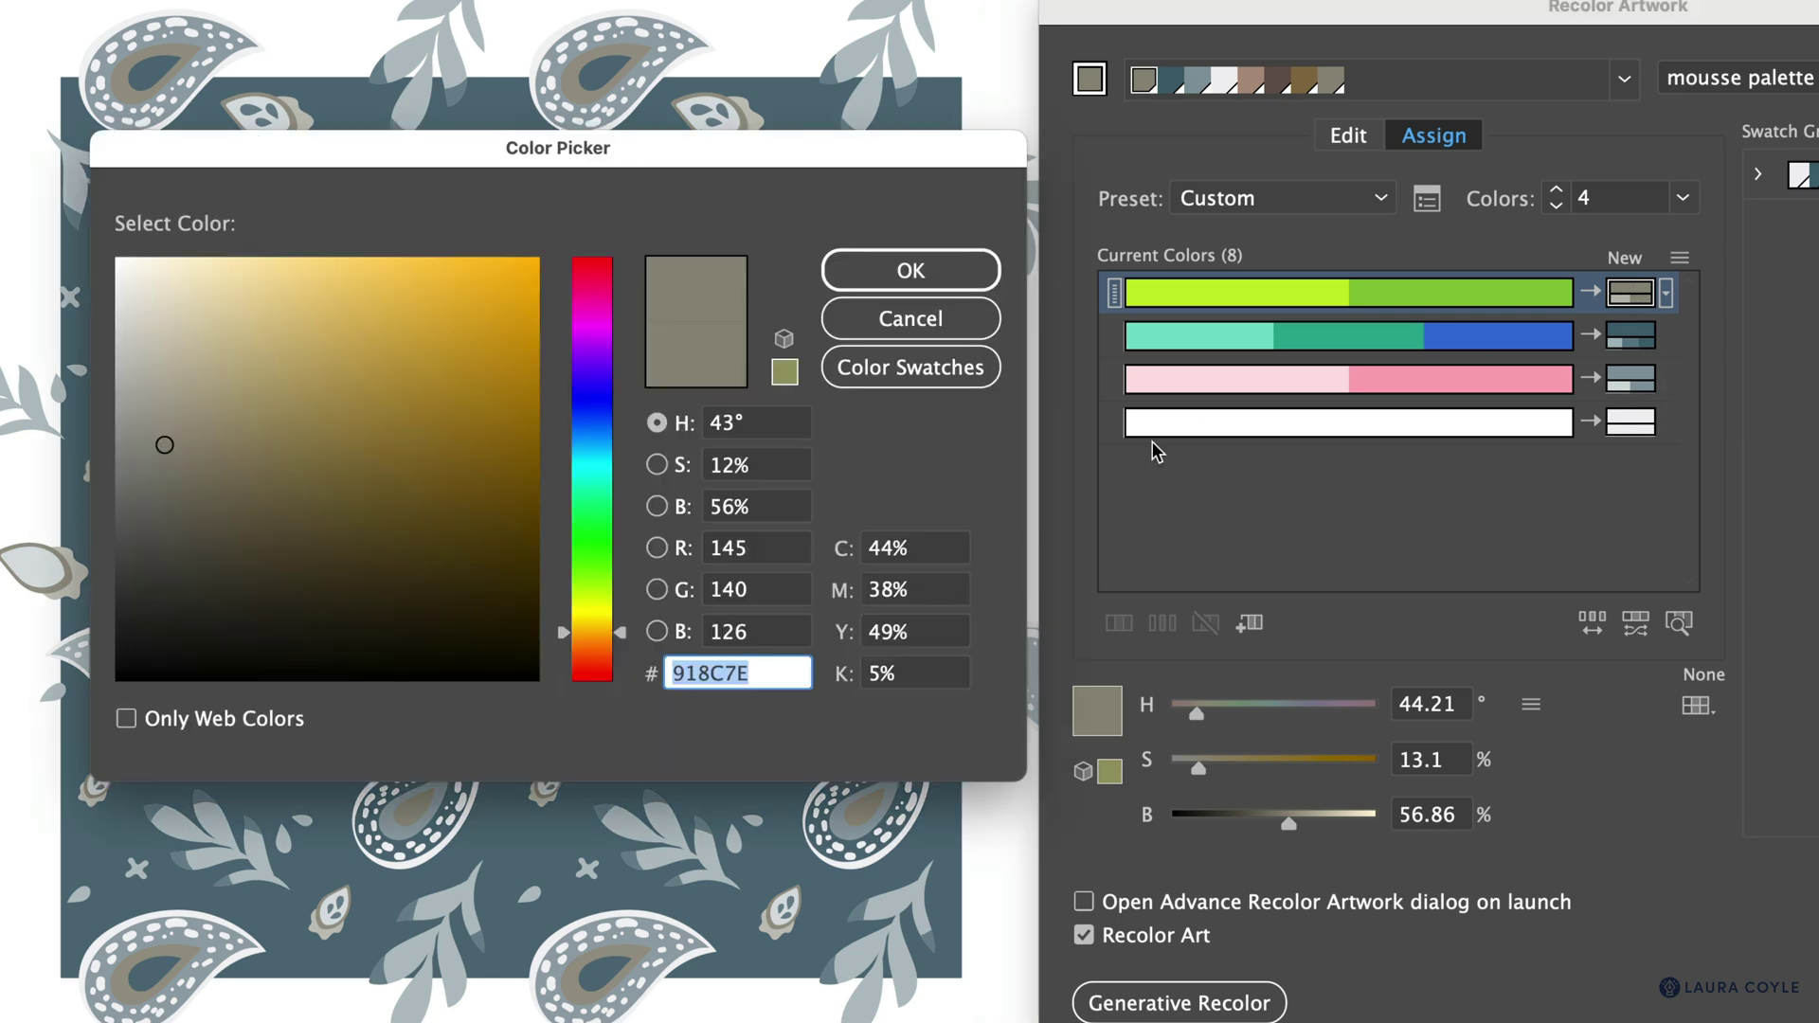
click(967, 375)
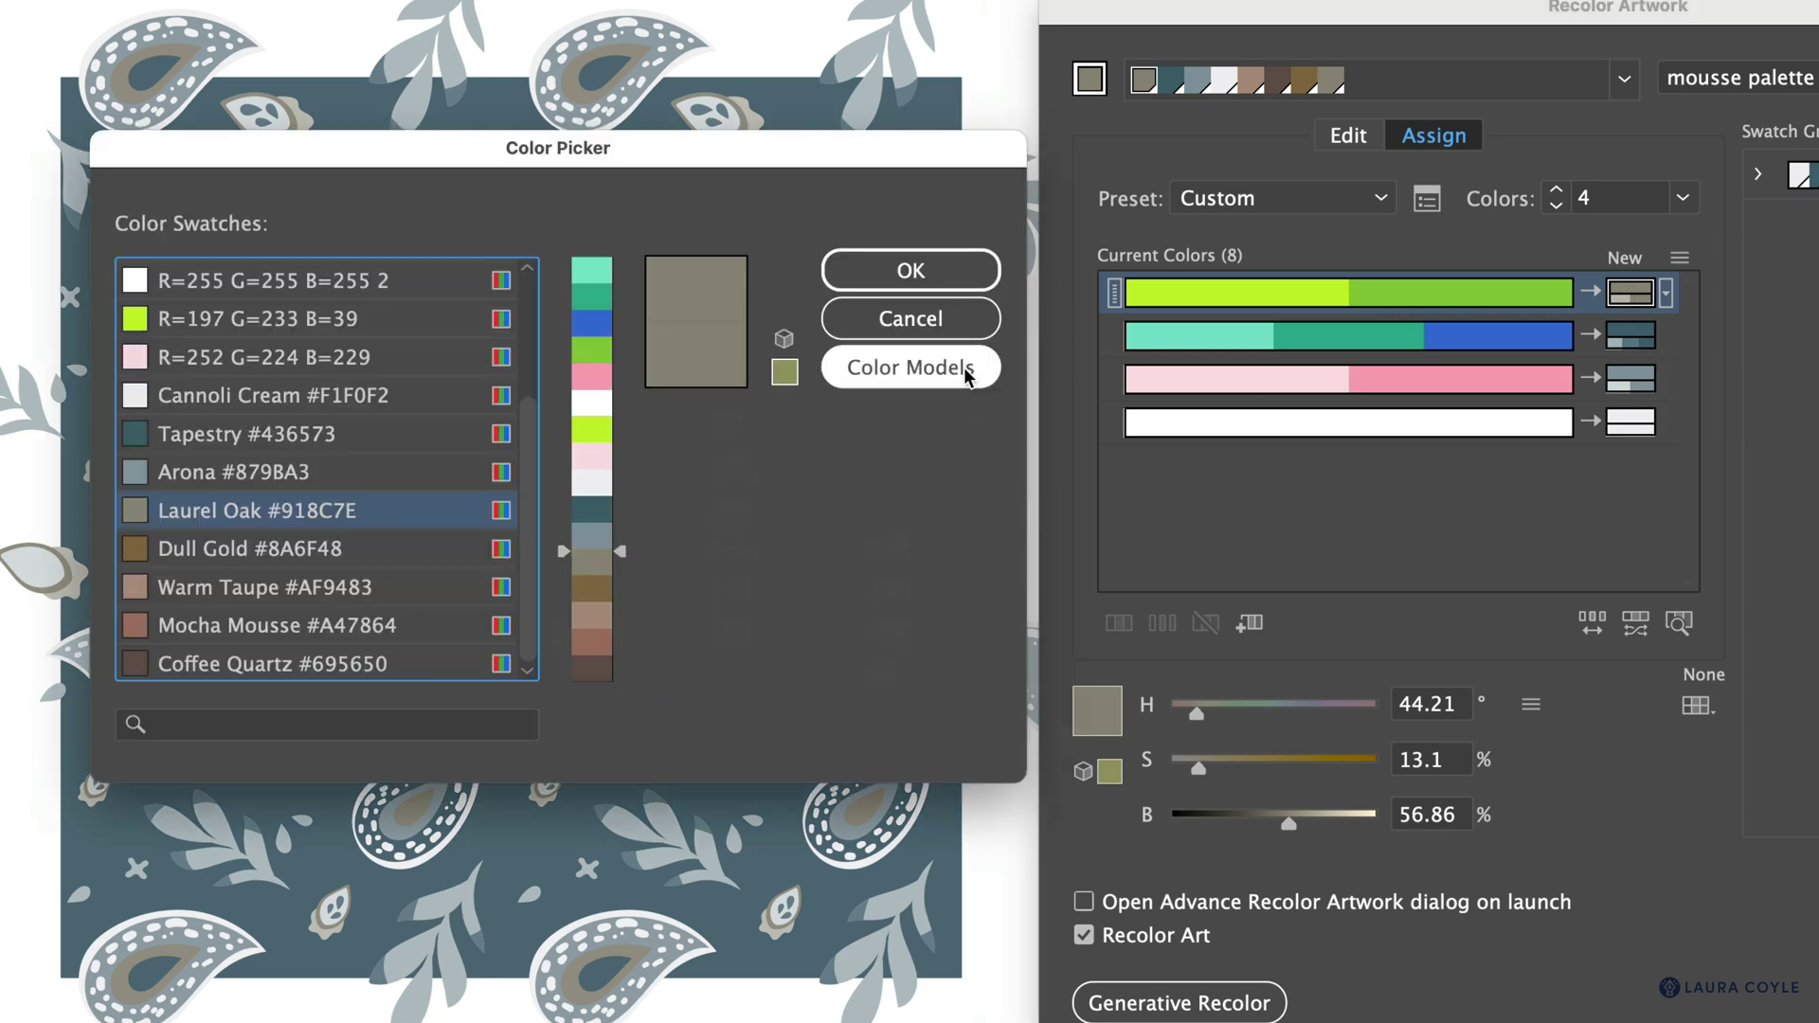
click(239, 629)
click(883, 267)
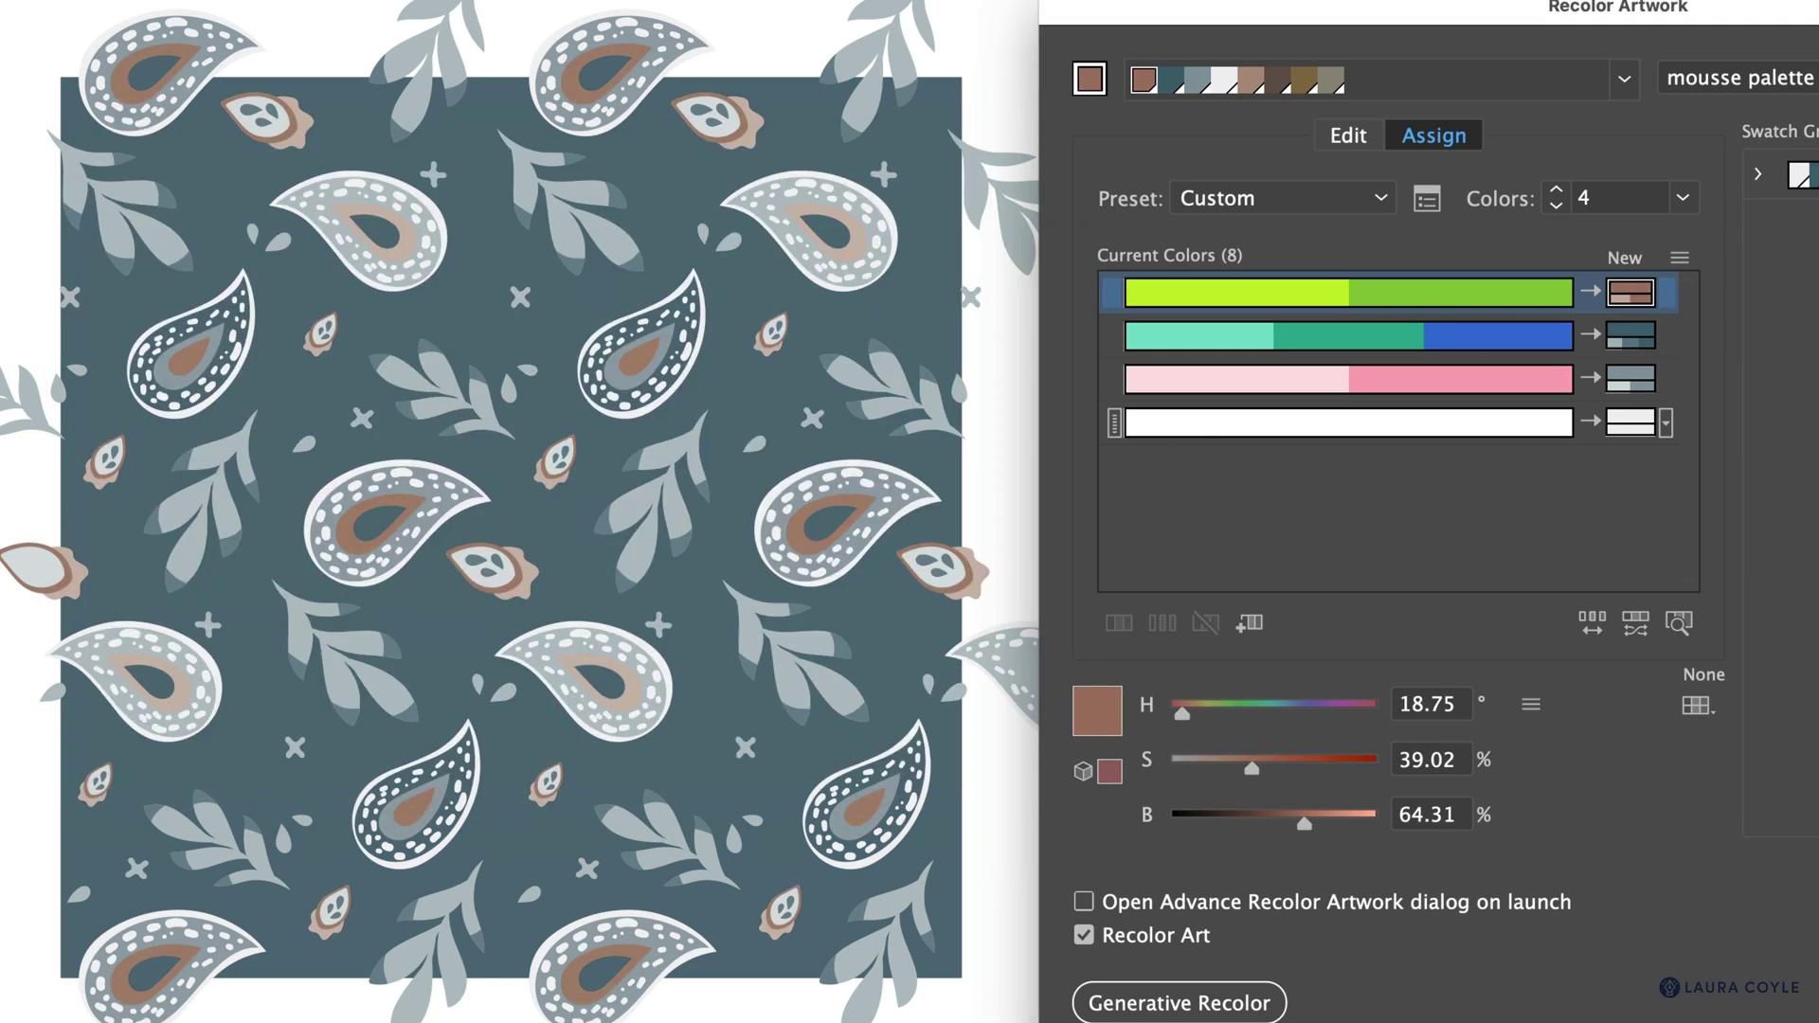
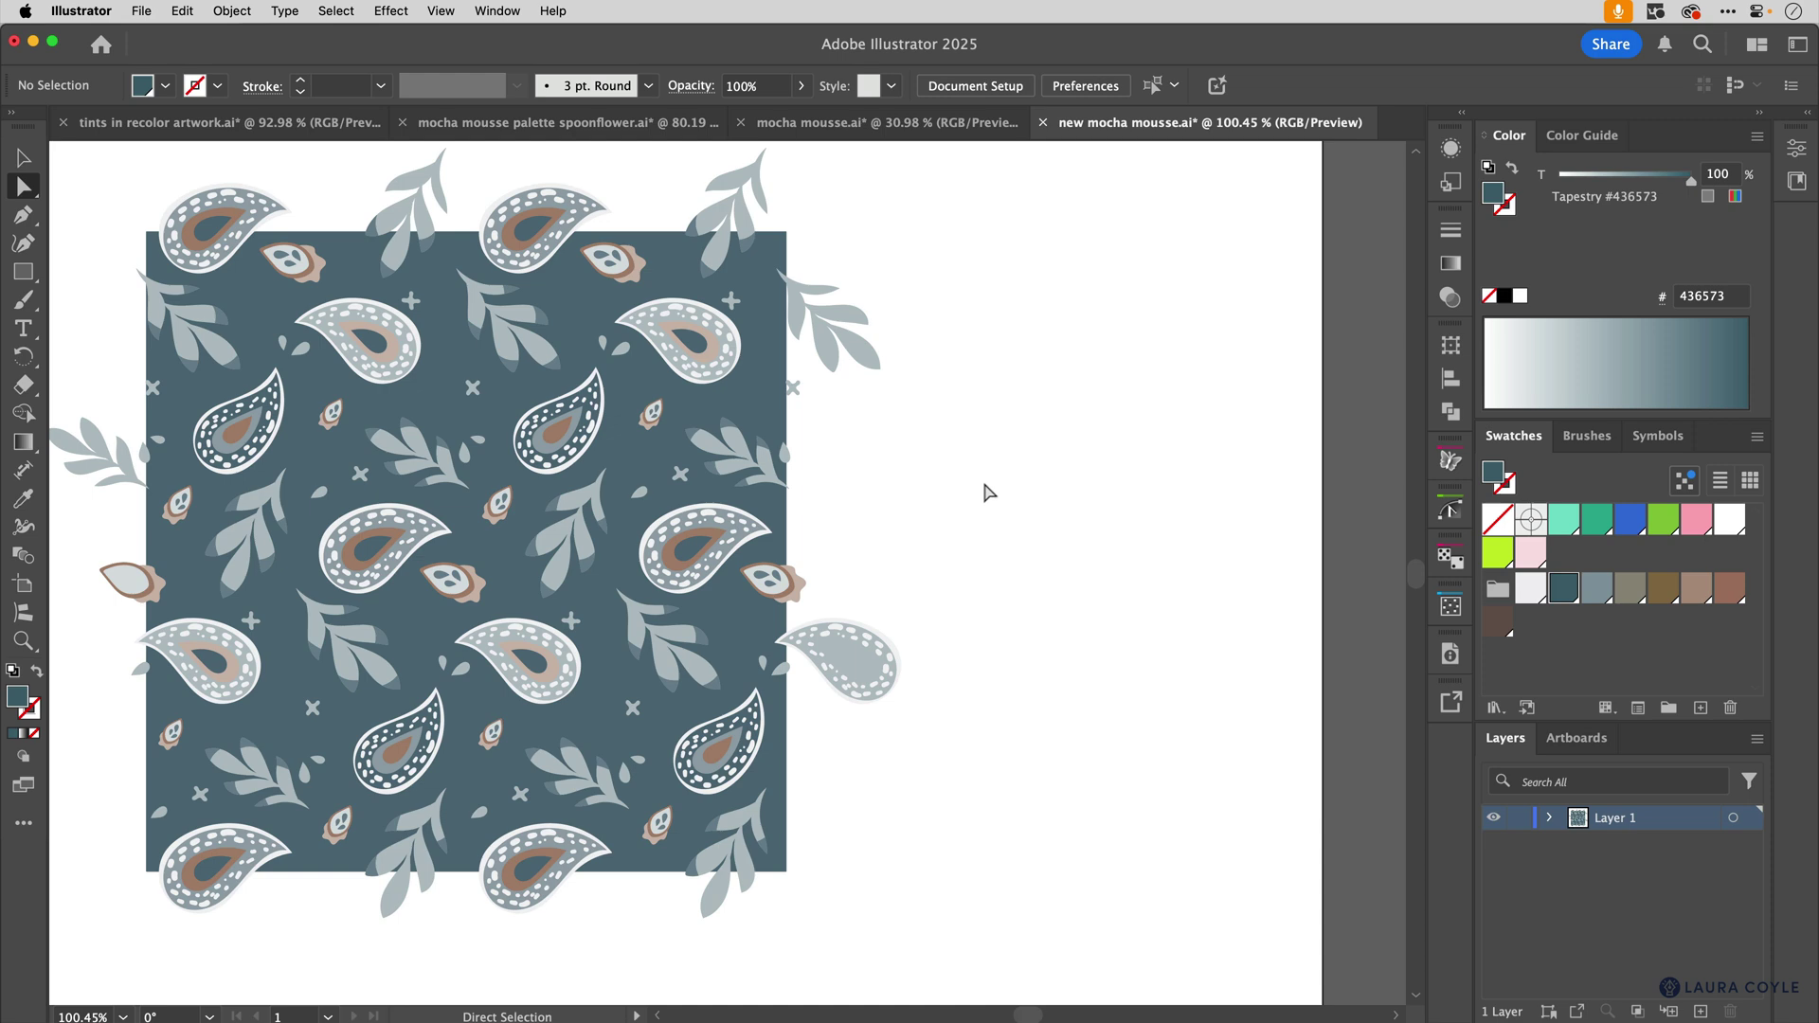
- Compare Mocha Mousse and Warm Taupe fills on the pattern's background square, and settle on Mocha Mousse #A47864
click(752, 410)
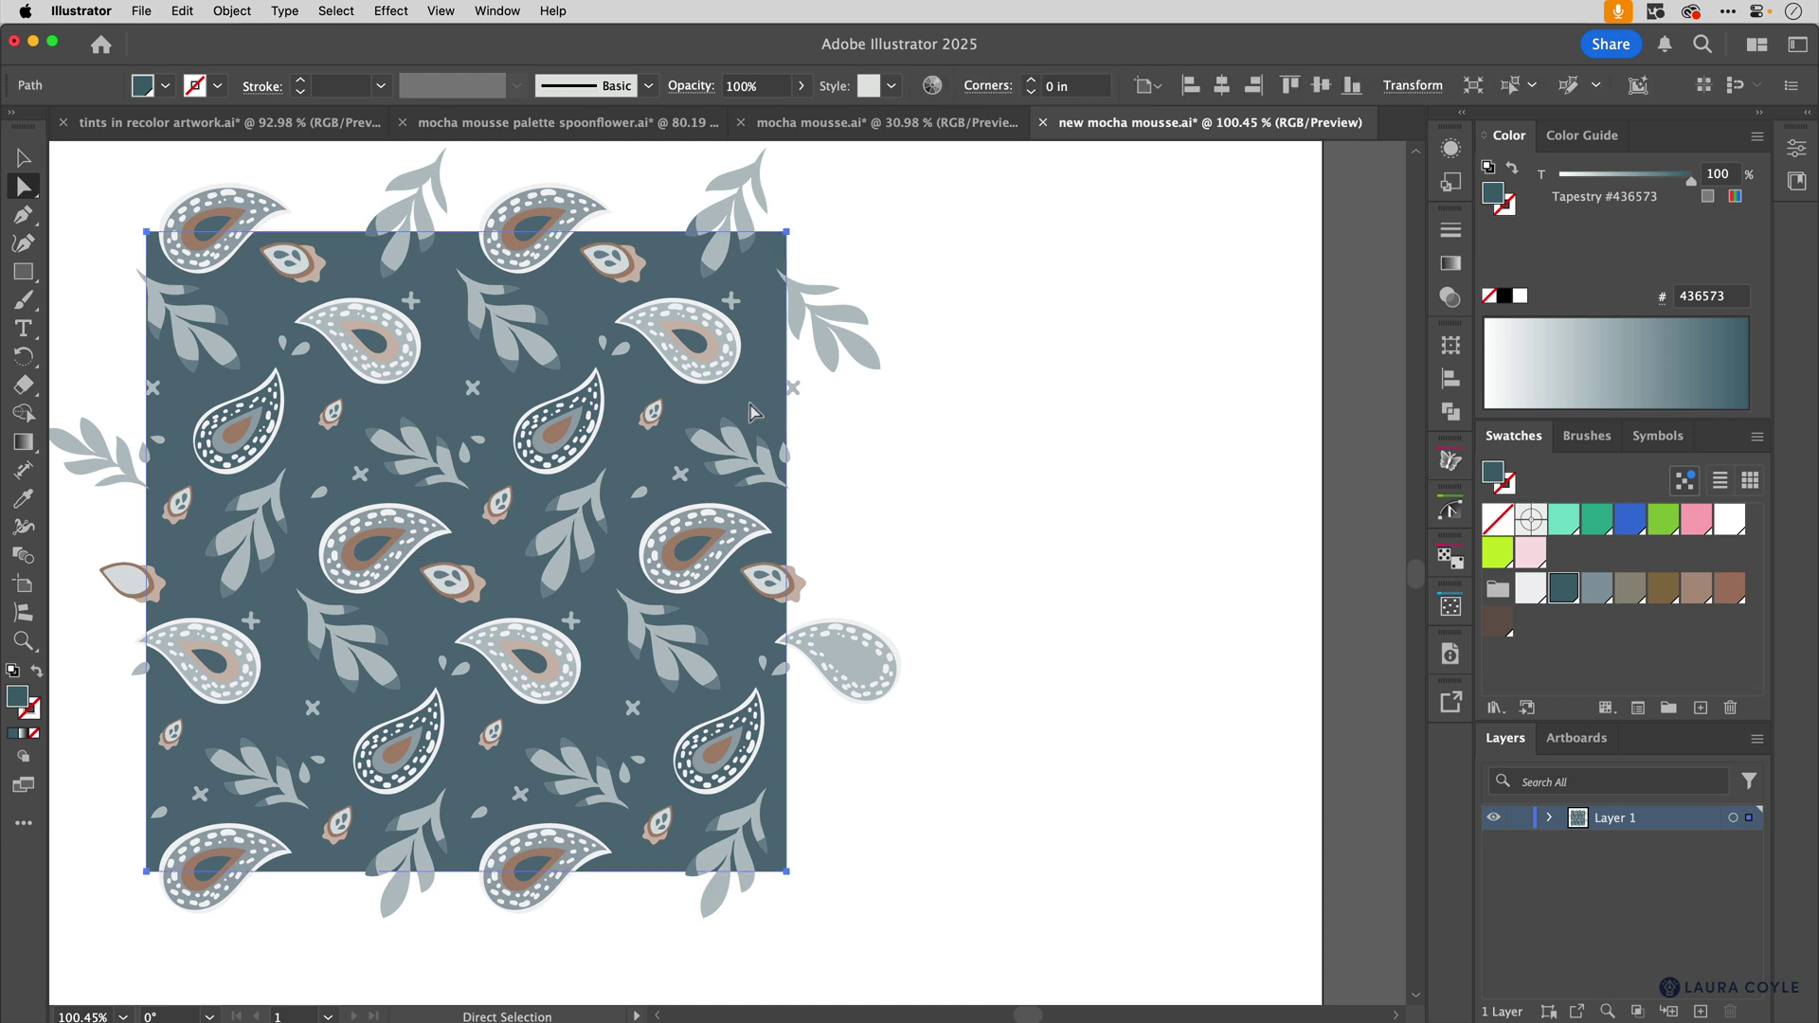
click(1729, 594)
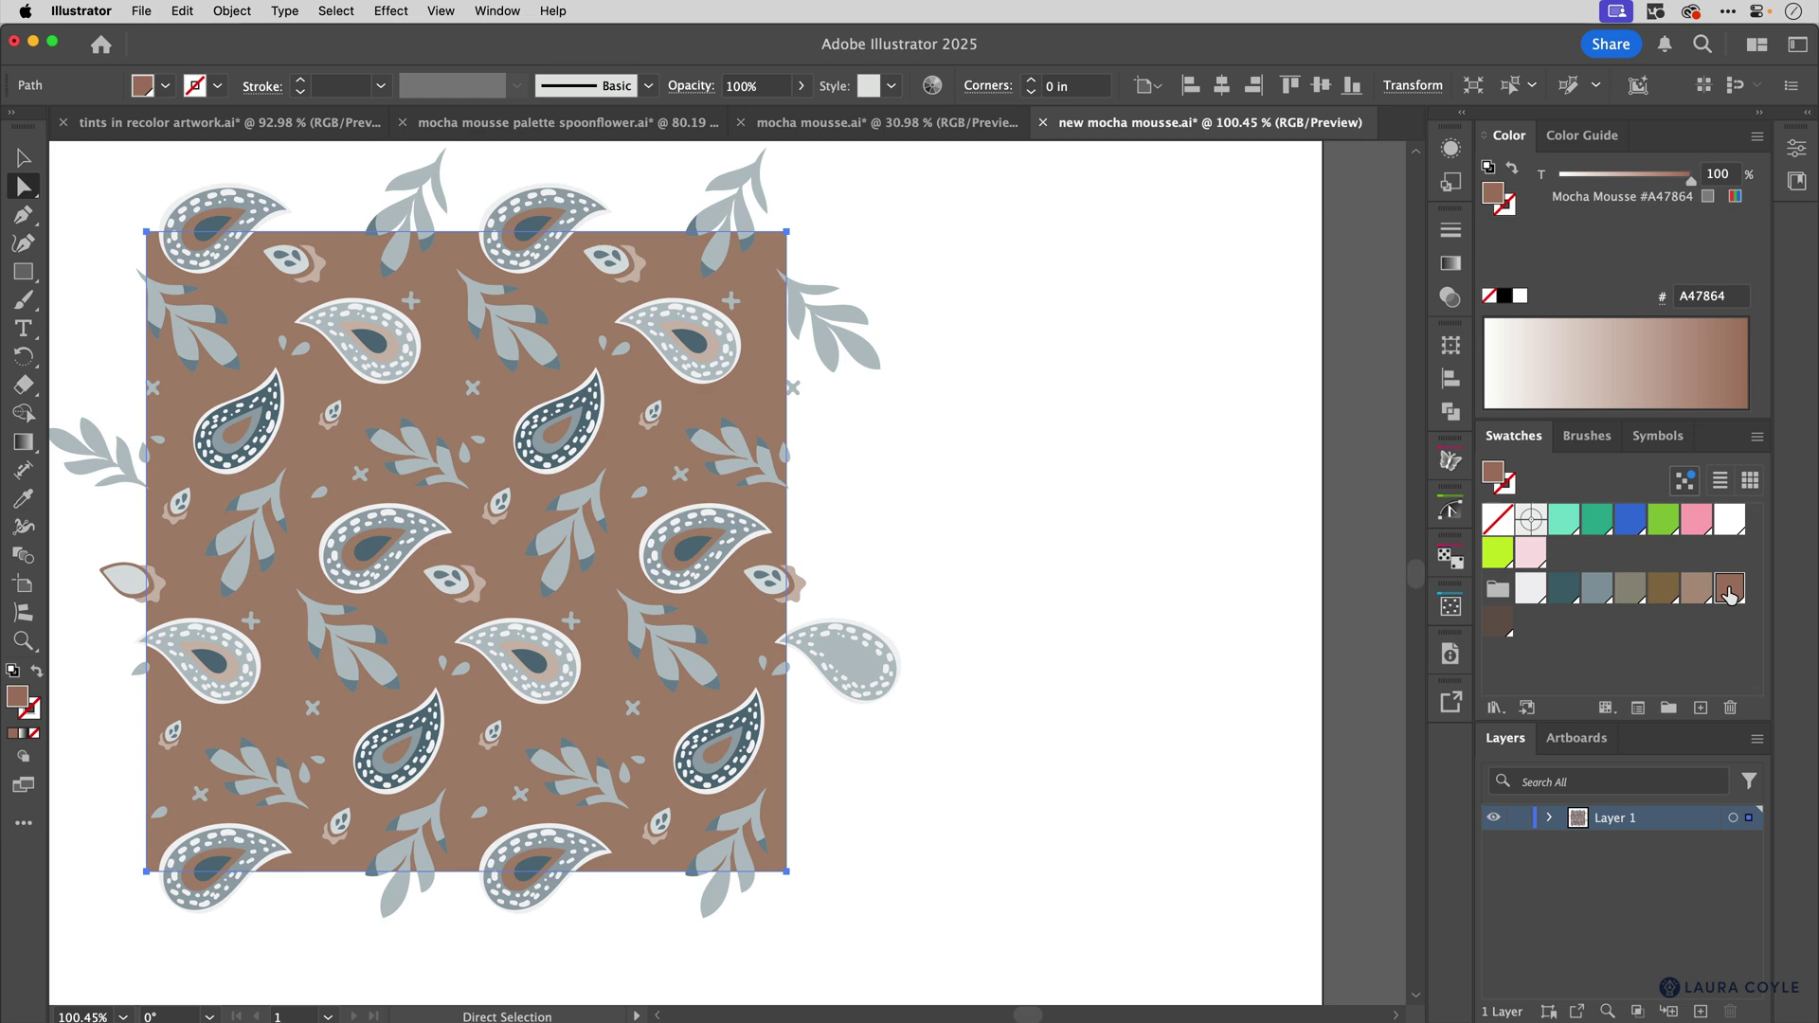
click(1697, 592)
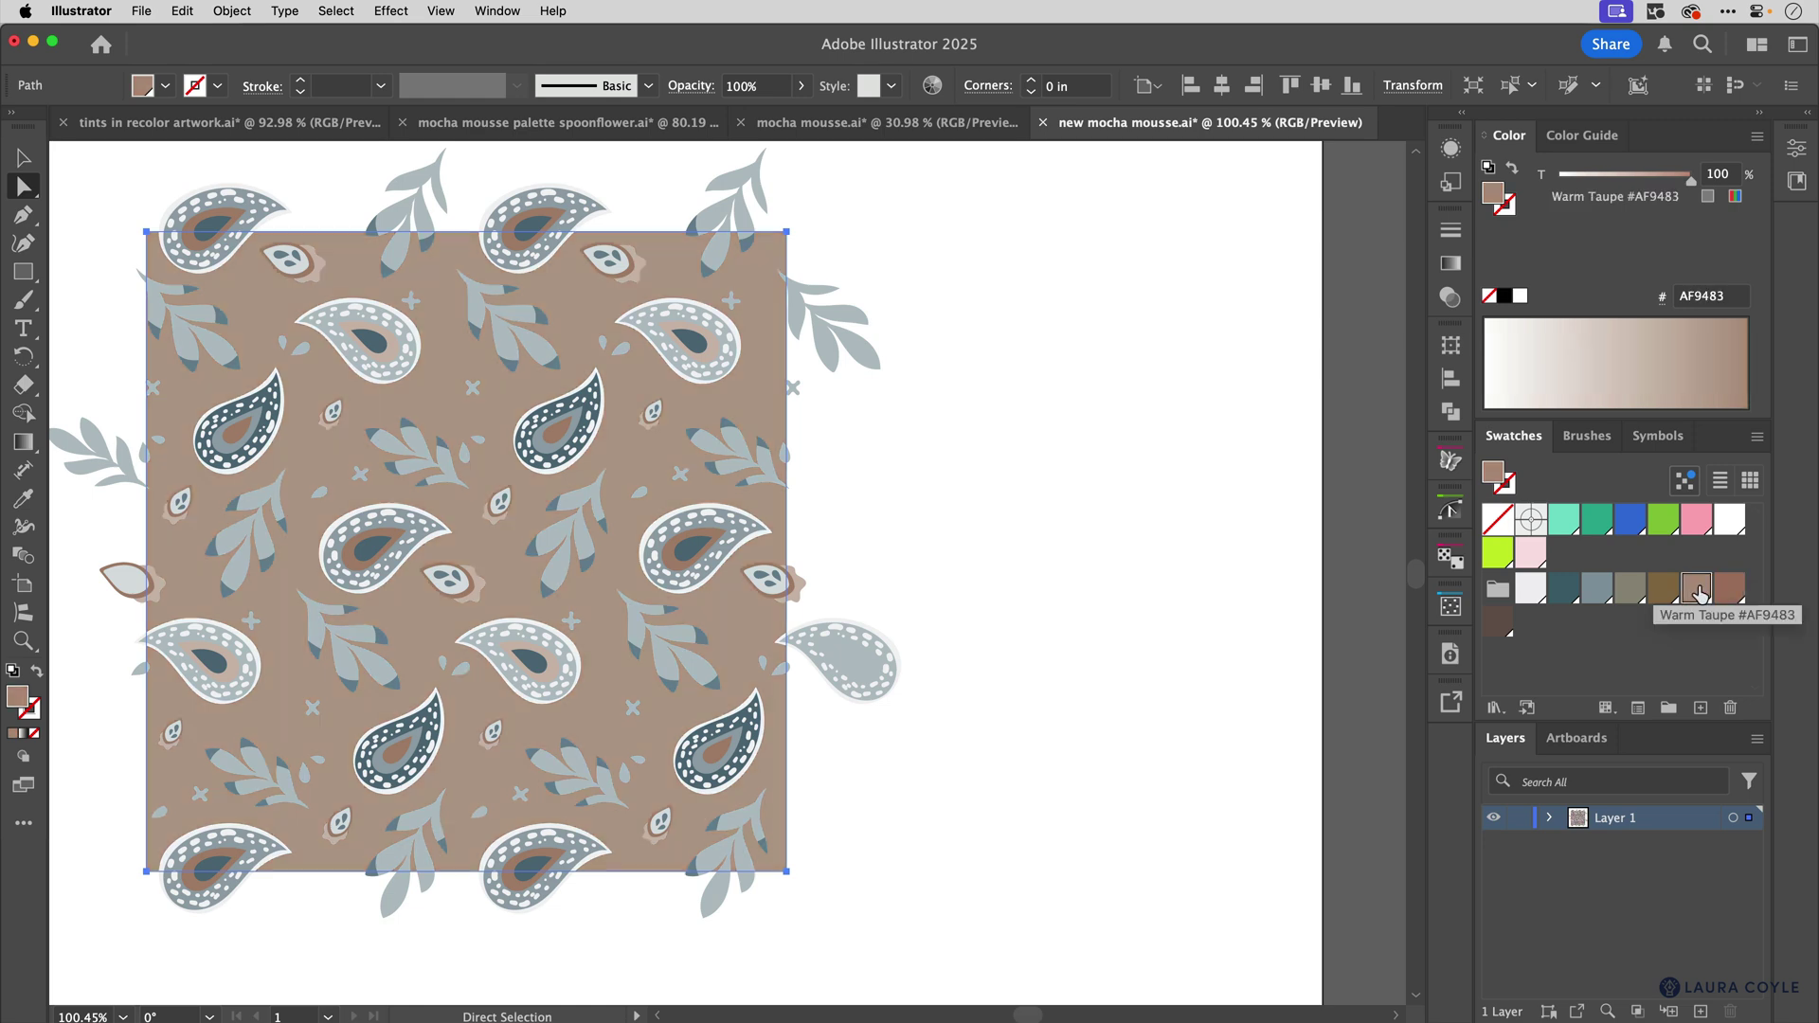
click(1725, 594)
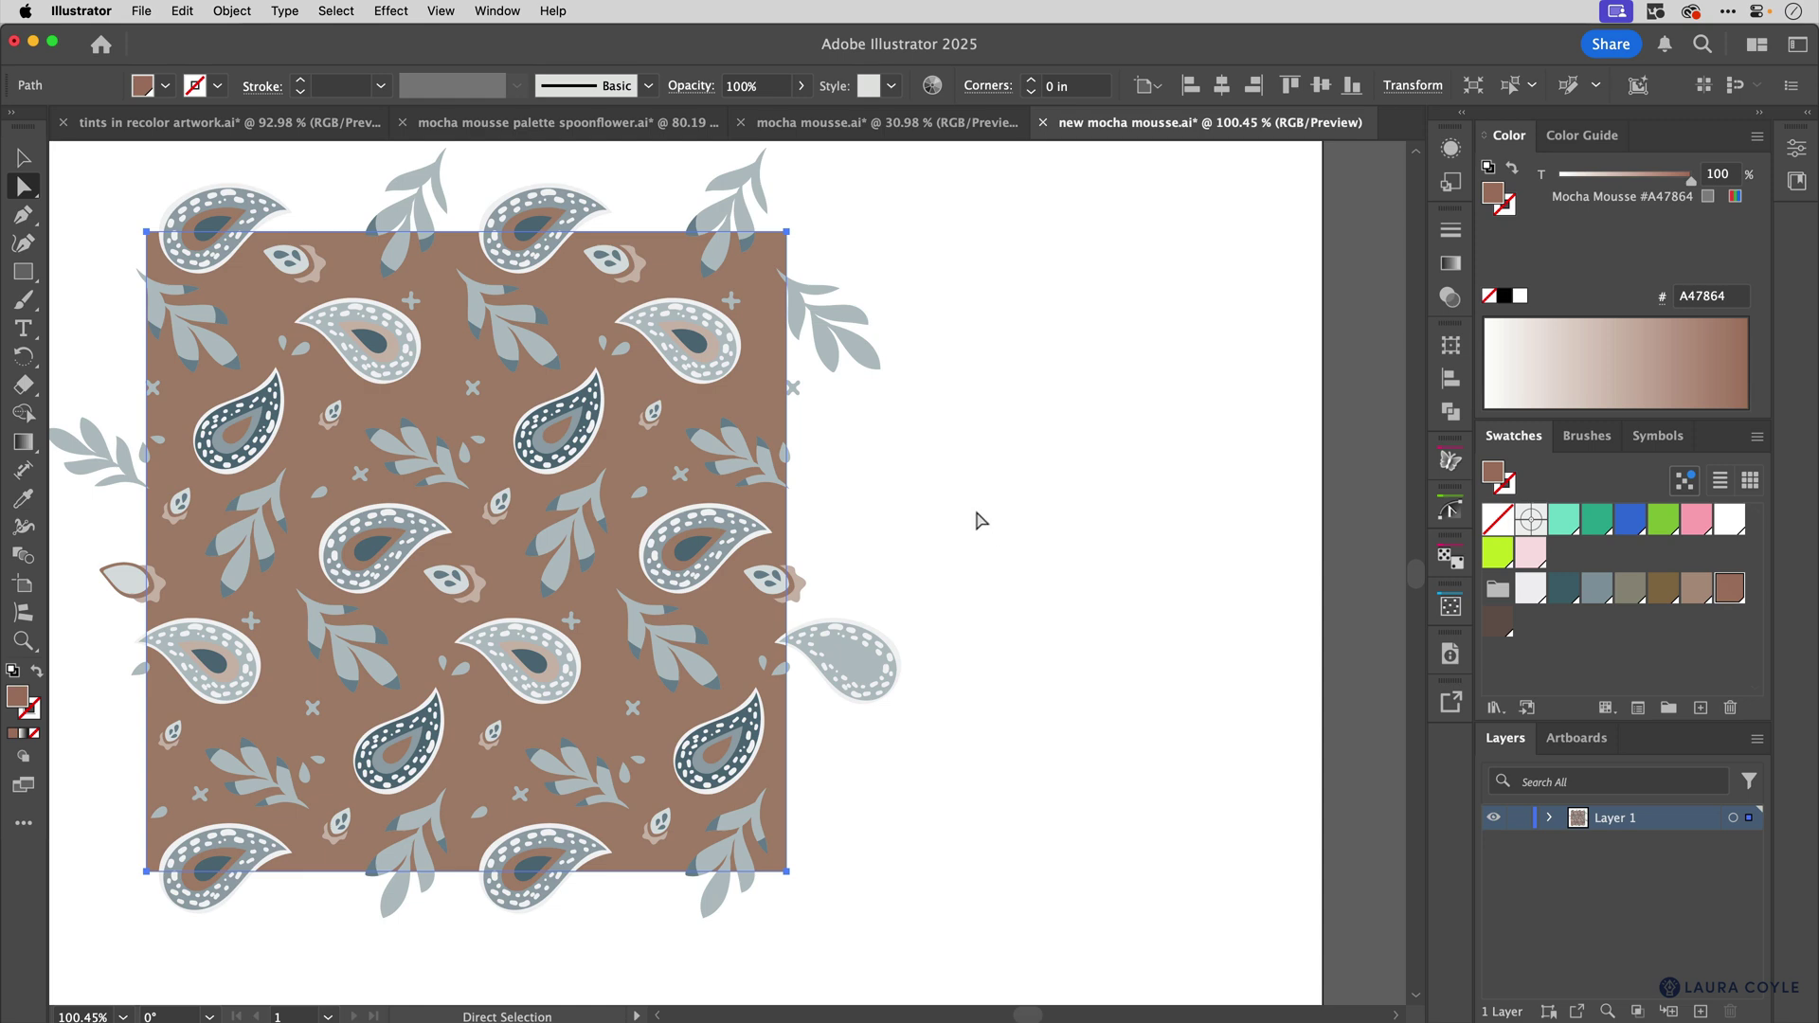
- Recolor all the similar leaf sprigs together with a 45% tint of Mocha Mousse using global edit
click(578, 536)
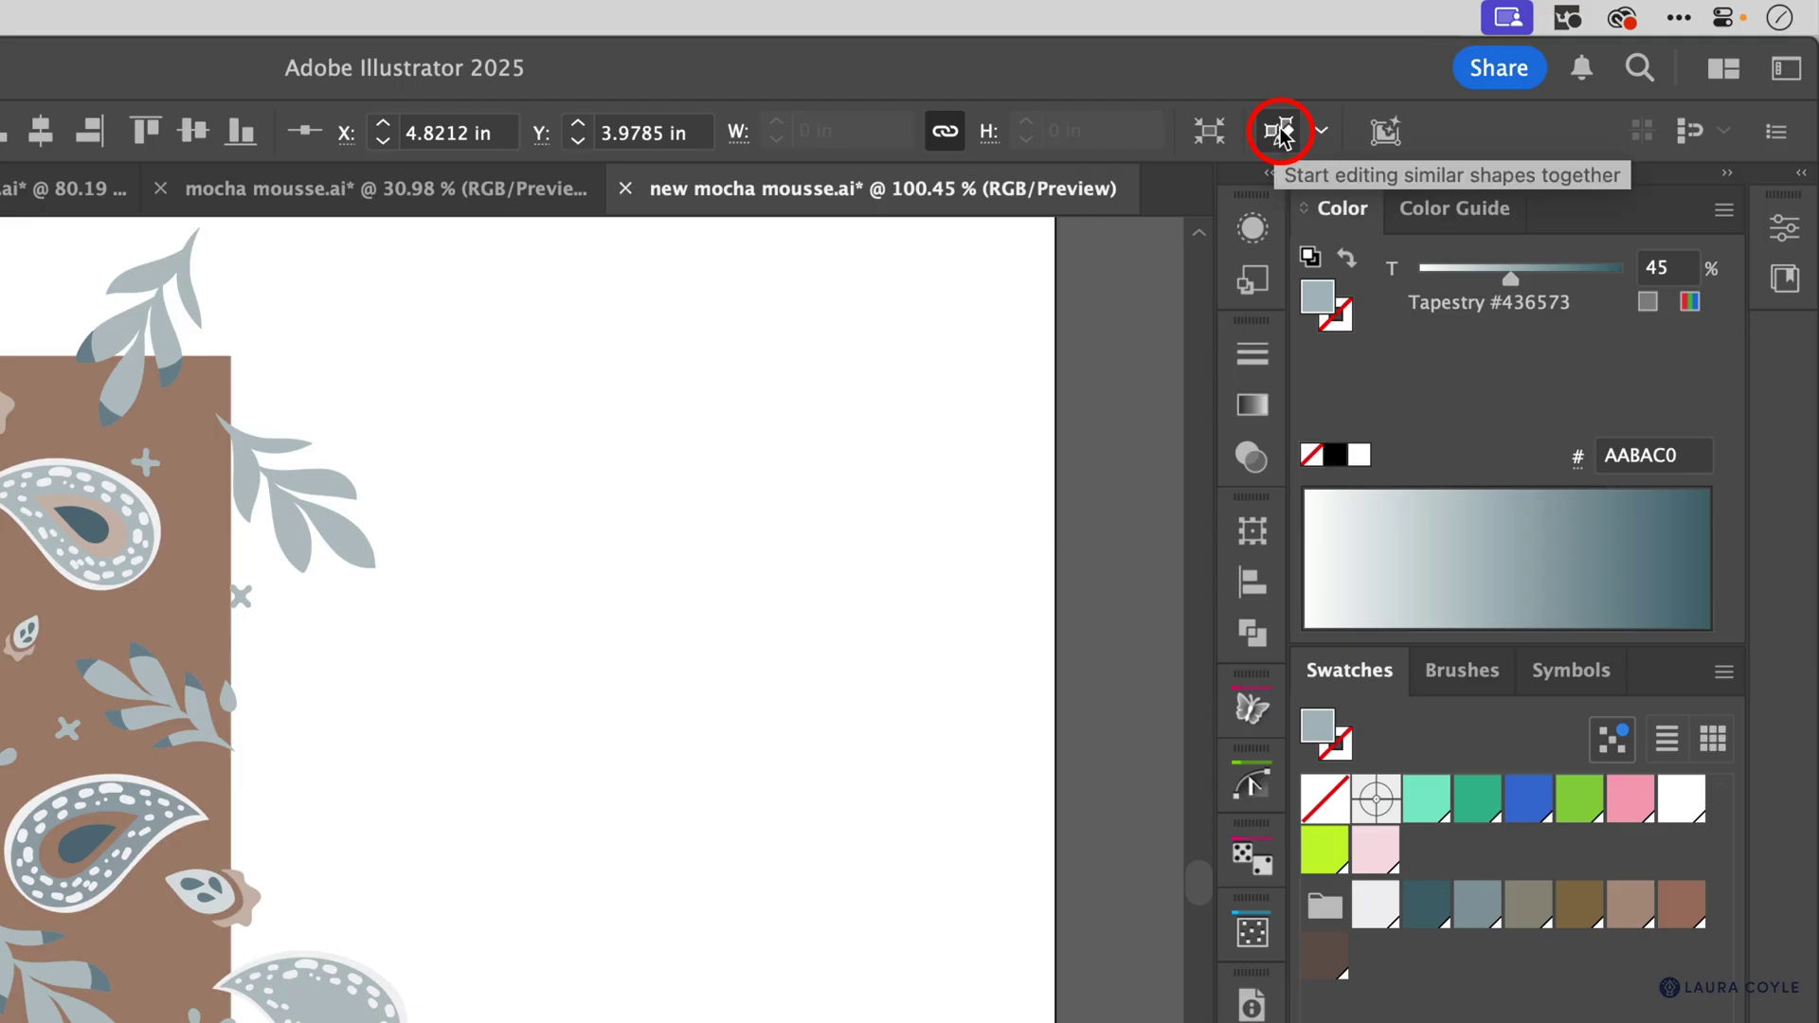
click(1282, 136)
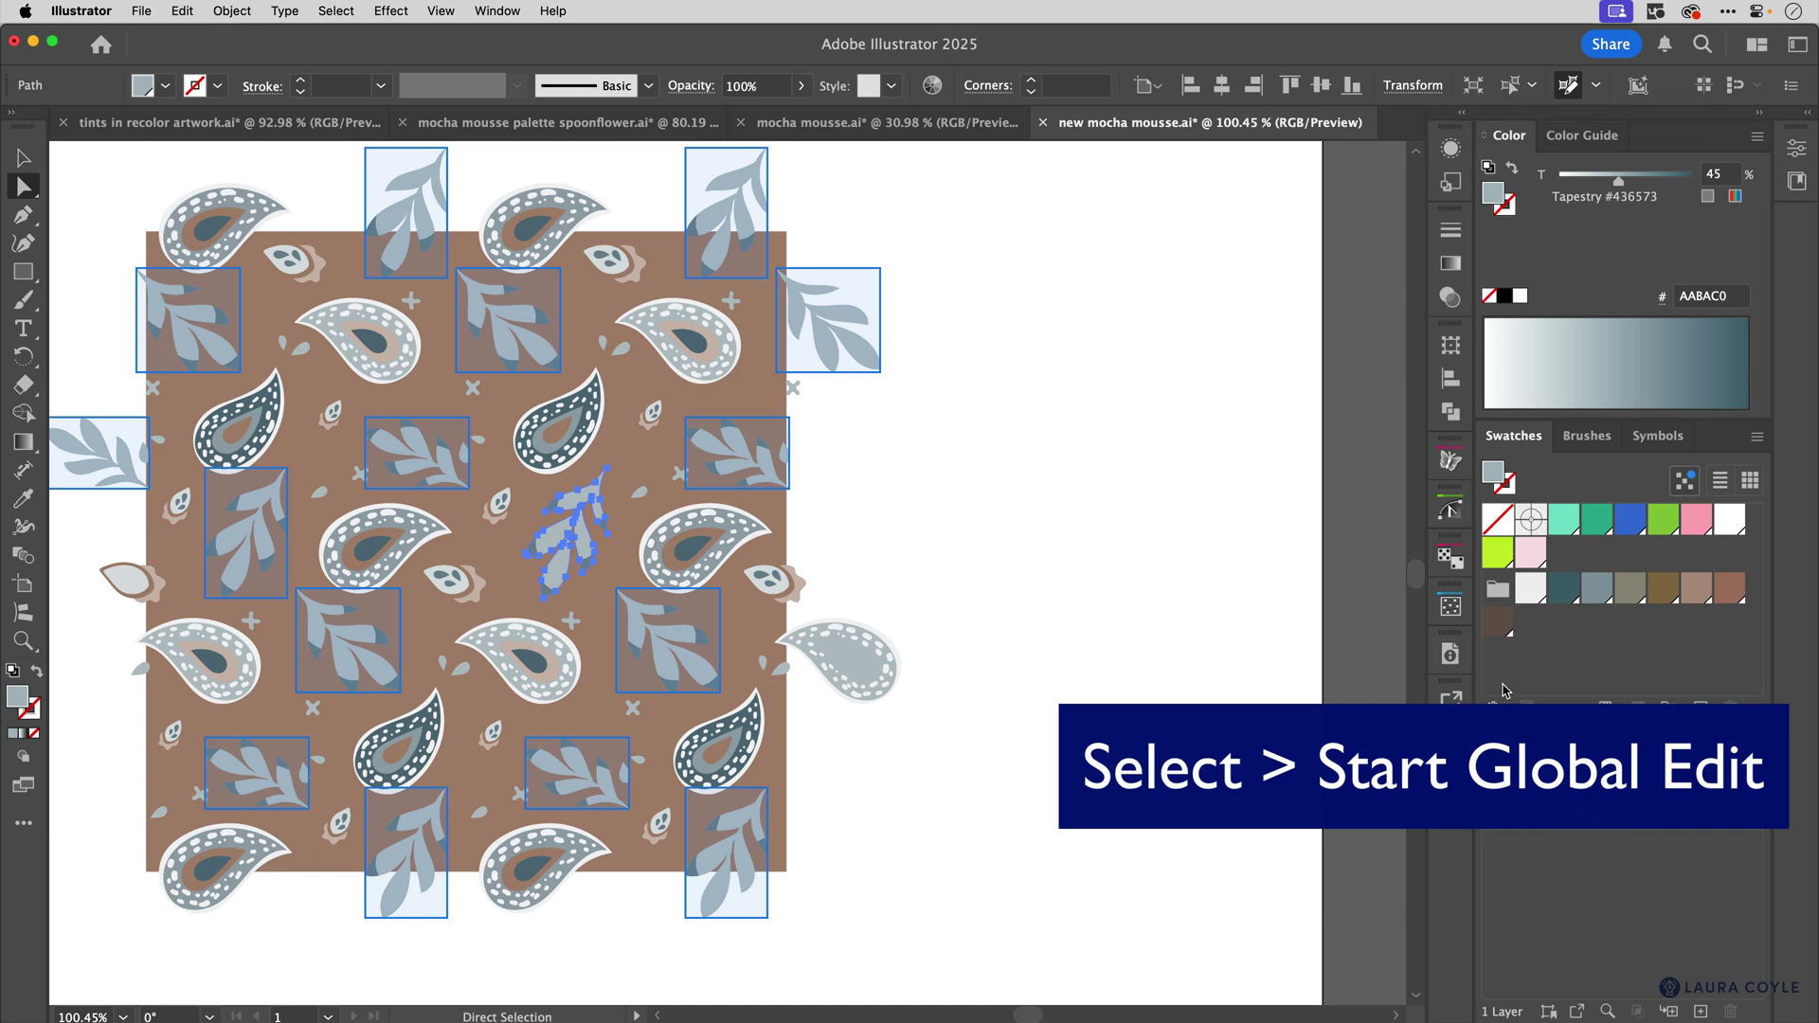
click(1729, 591)
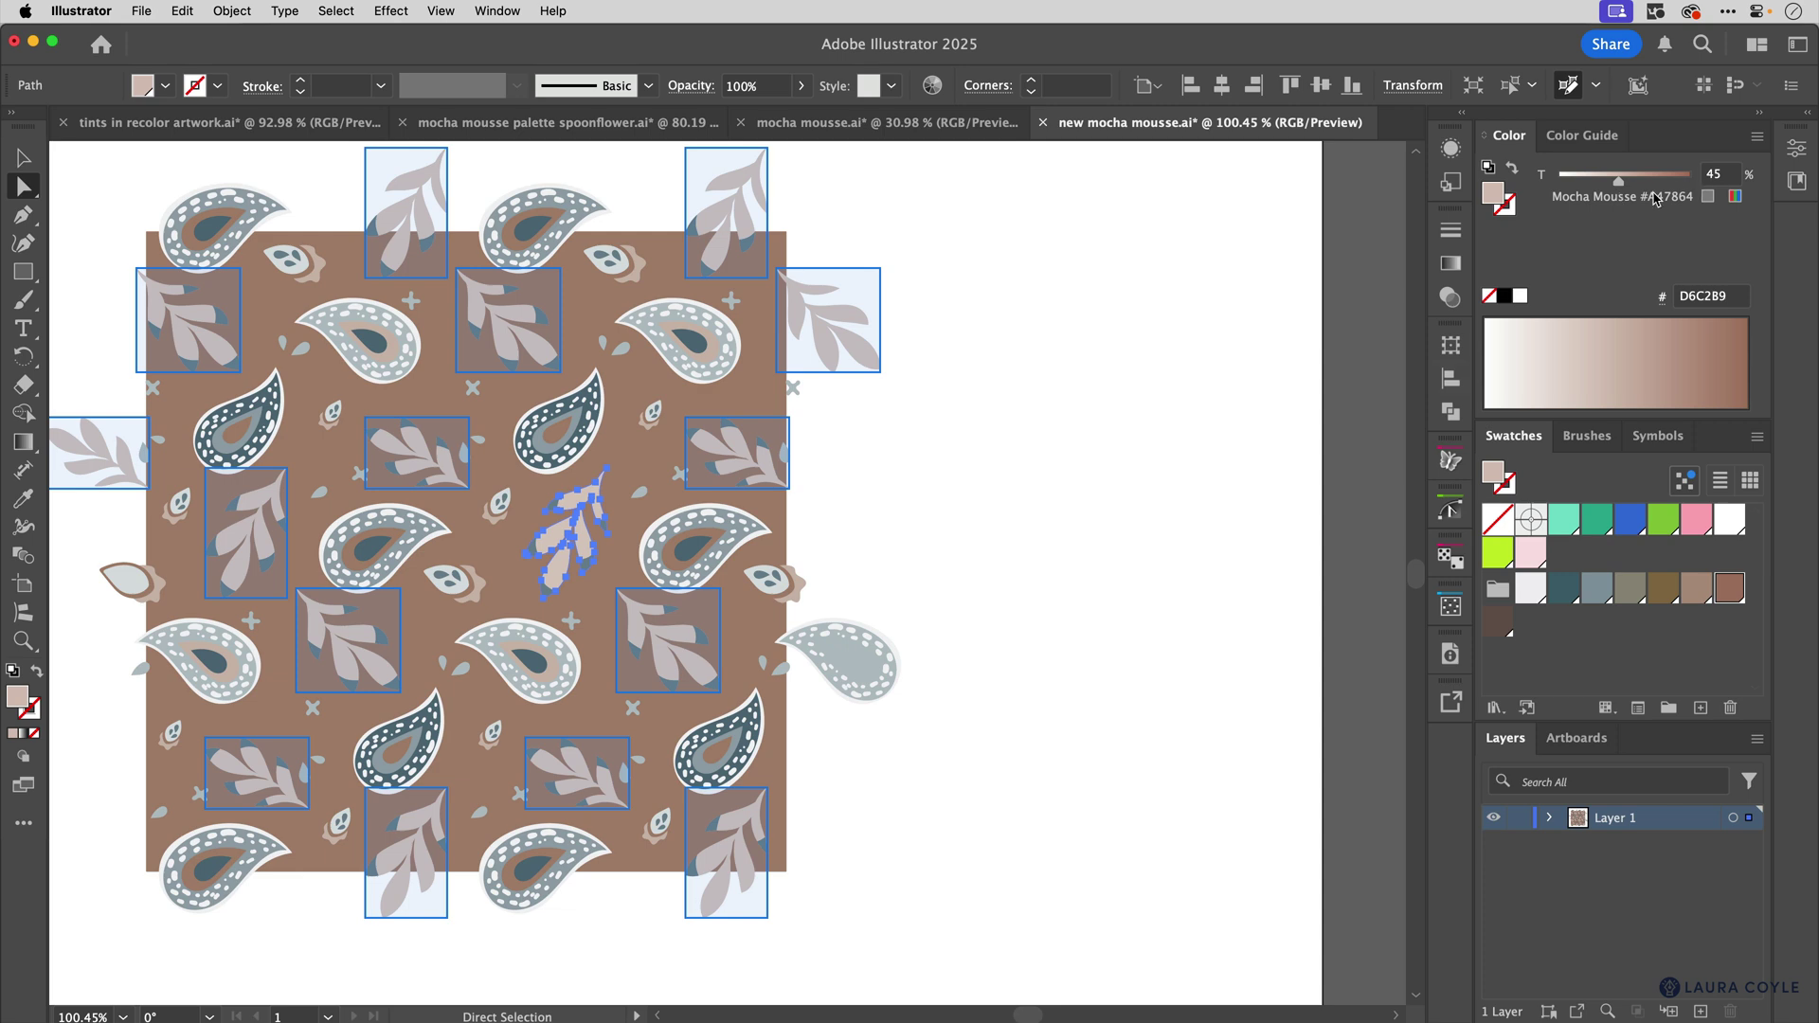
click(929, 508)
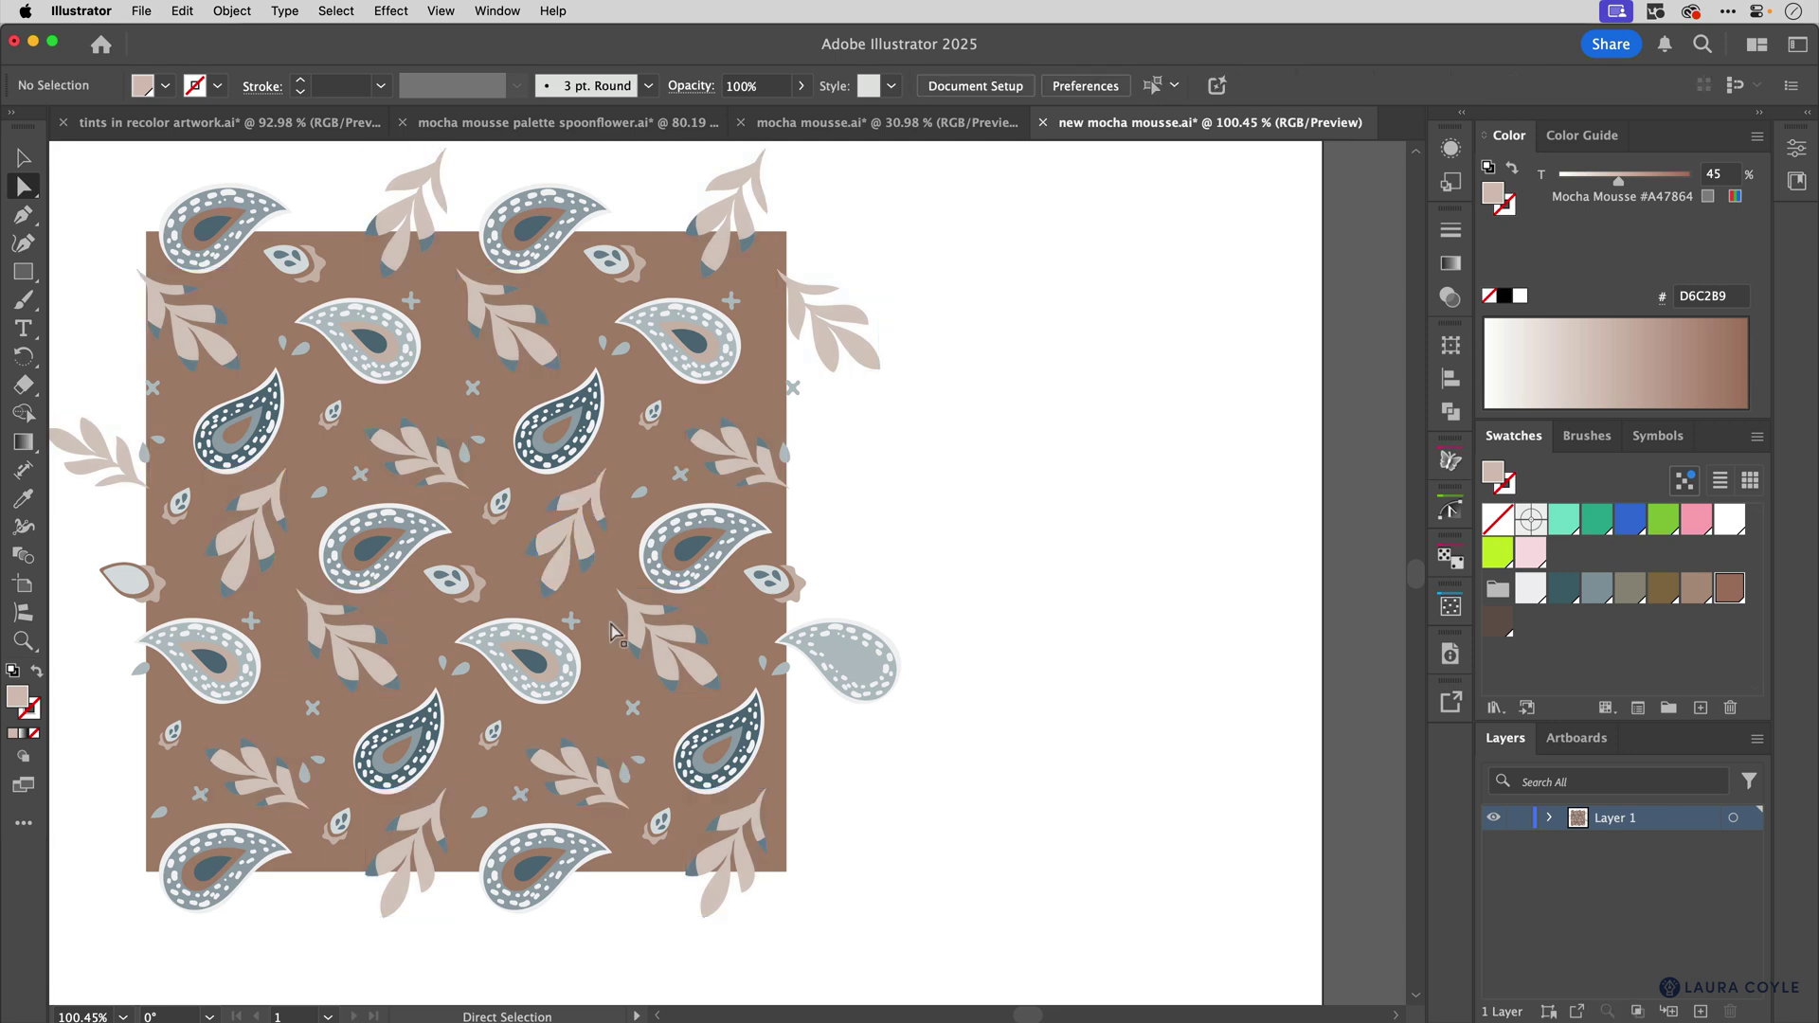
- Recolor all the small crosses together with a 45% tint of Cannoli Cream using global edit
click(571, 621)
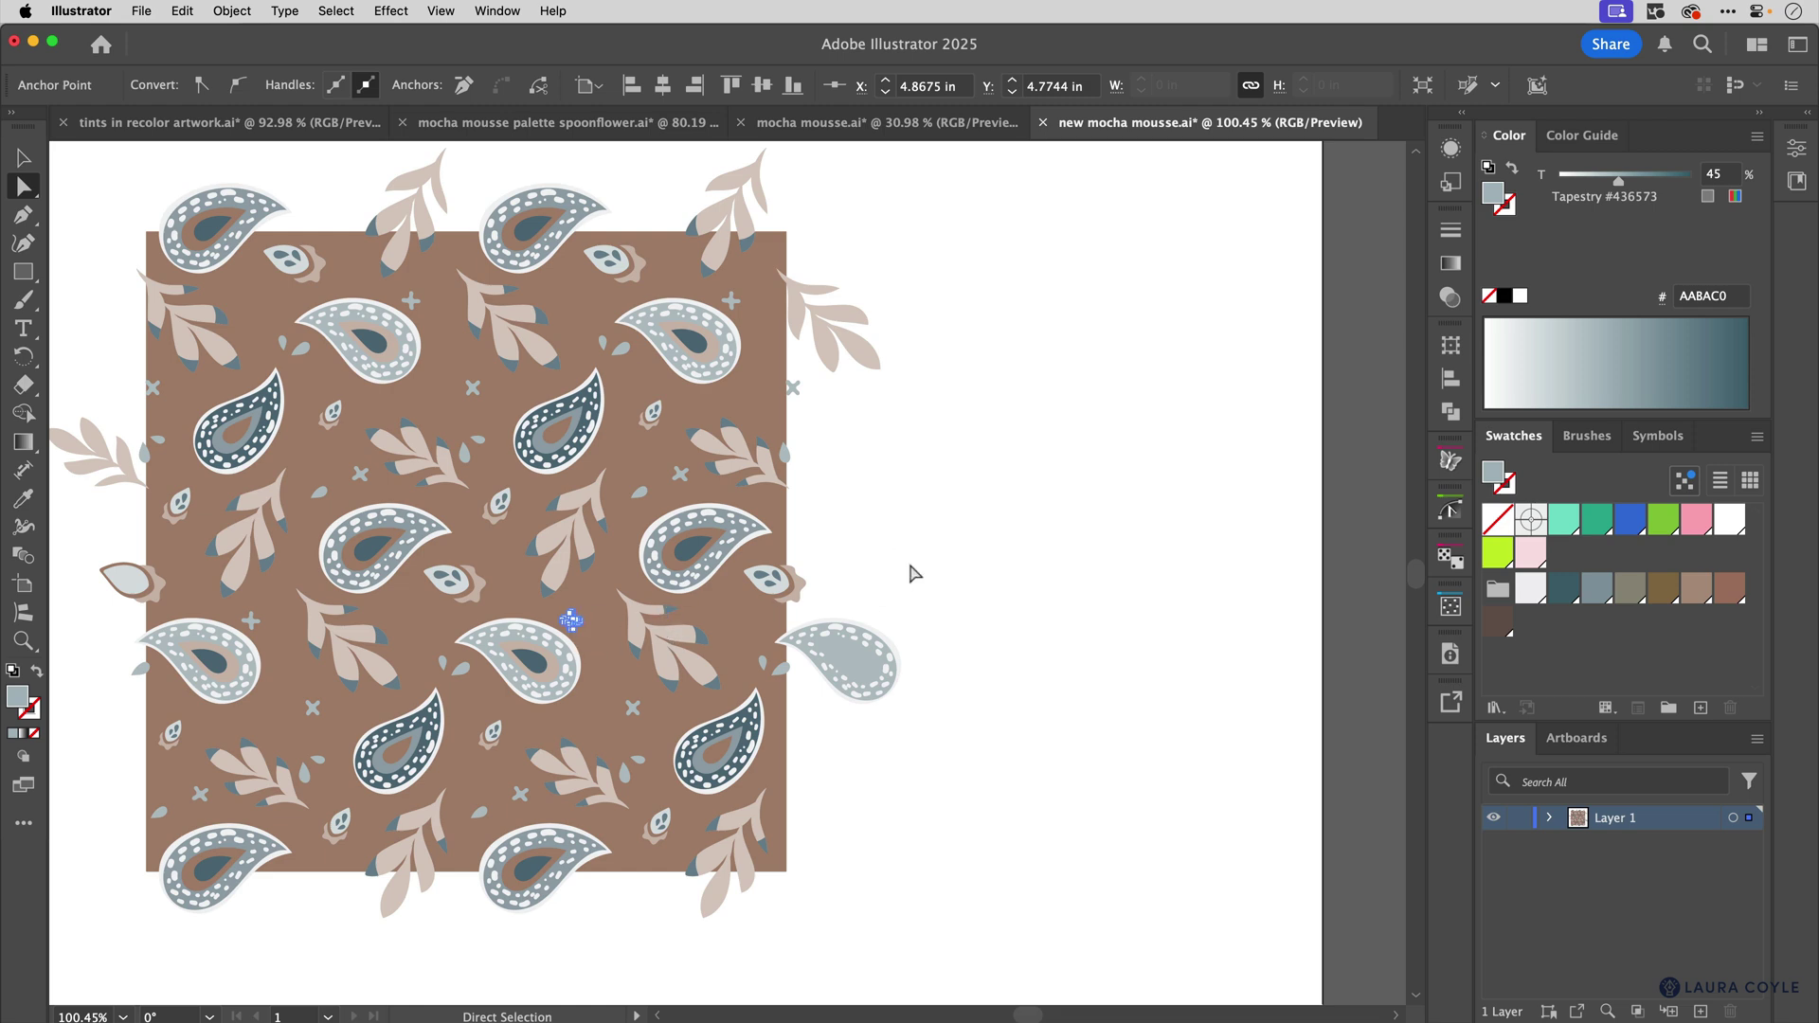
click(1468, 87)
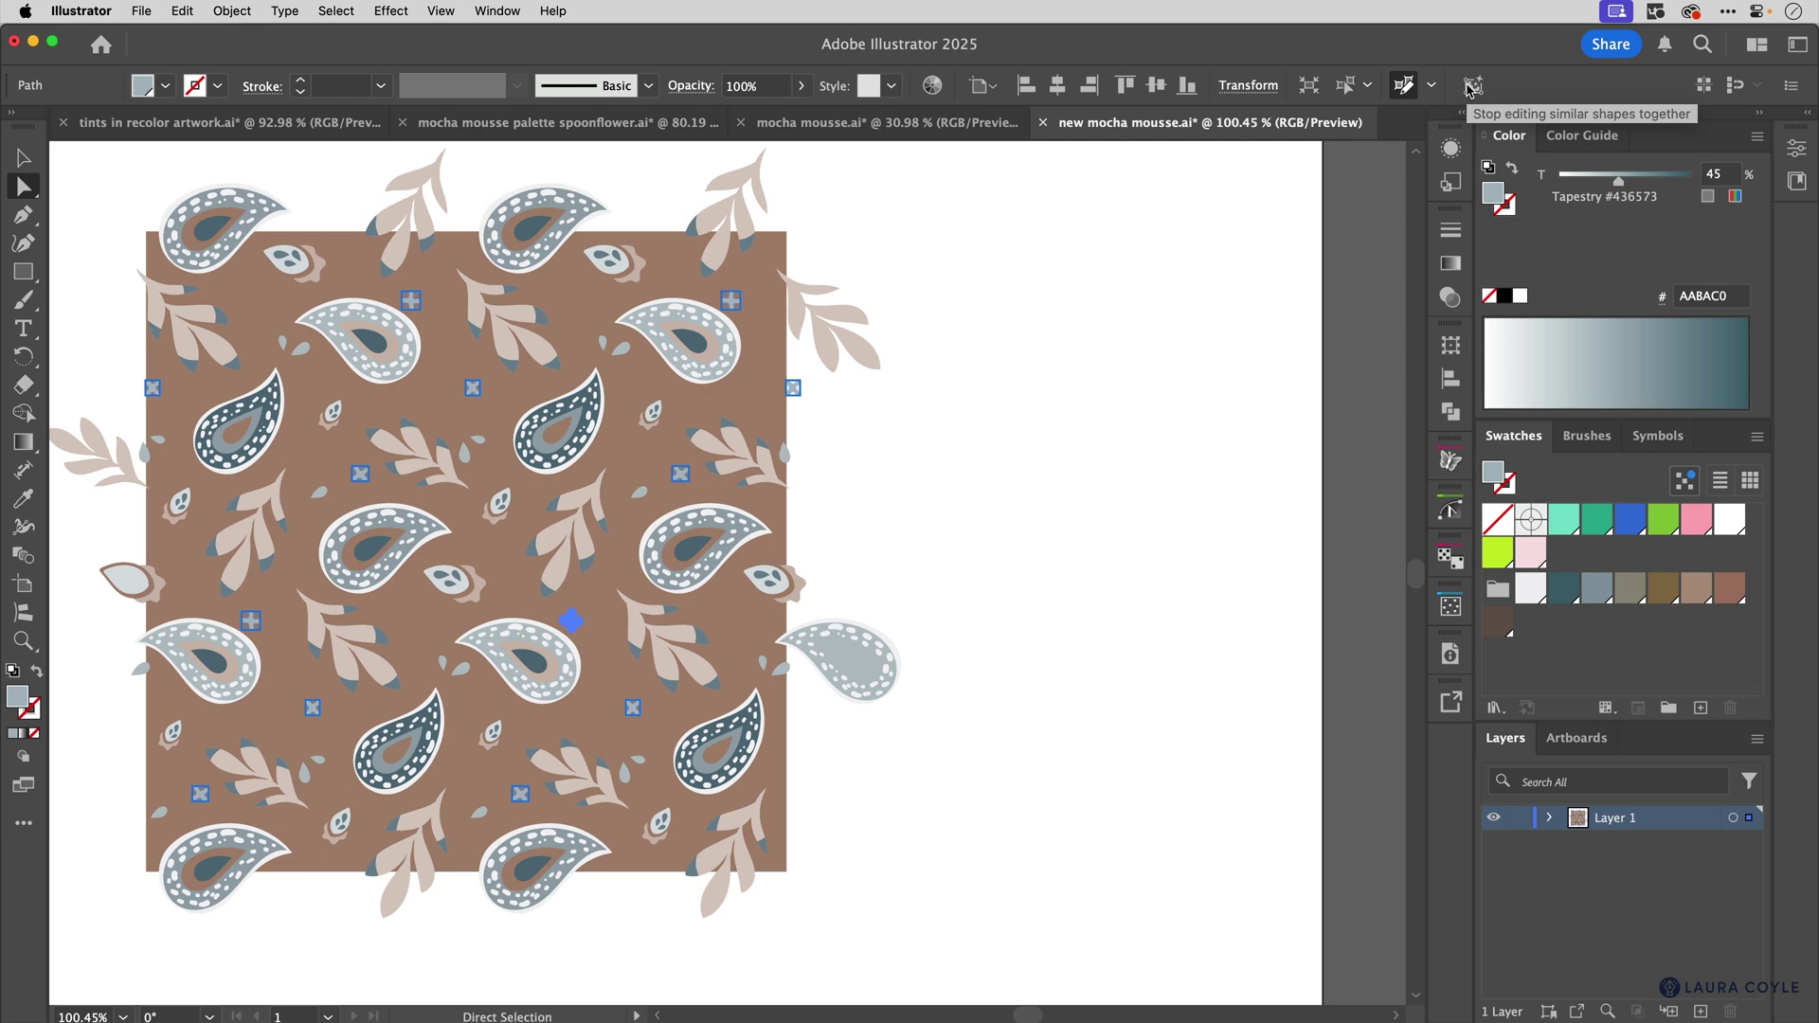
click(1529, 591)
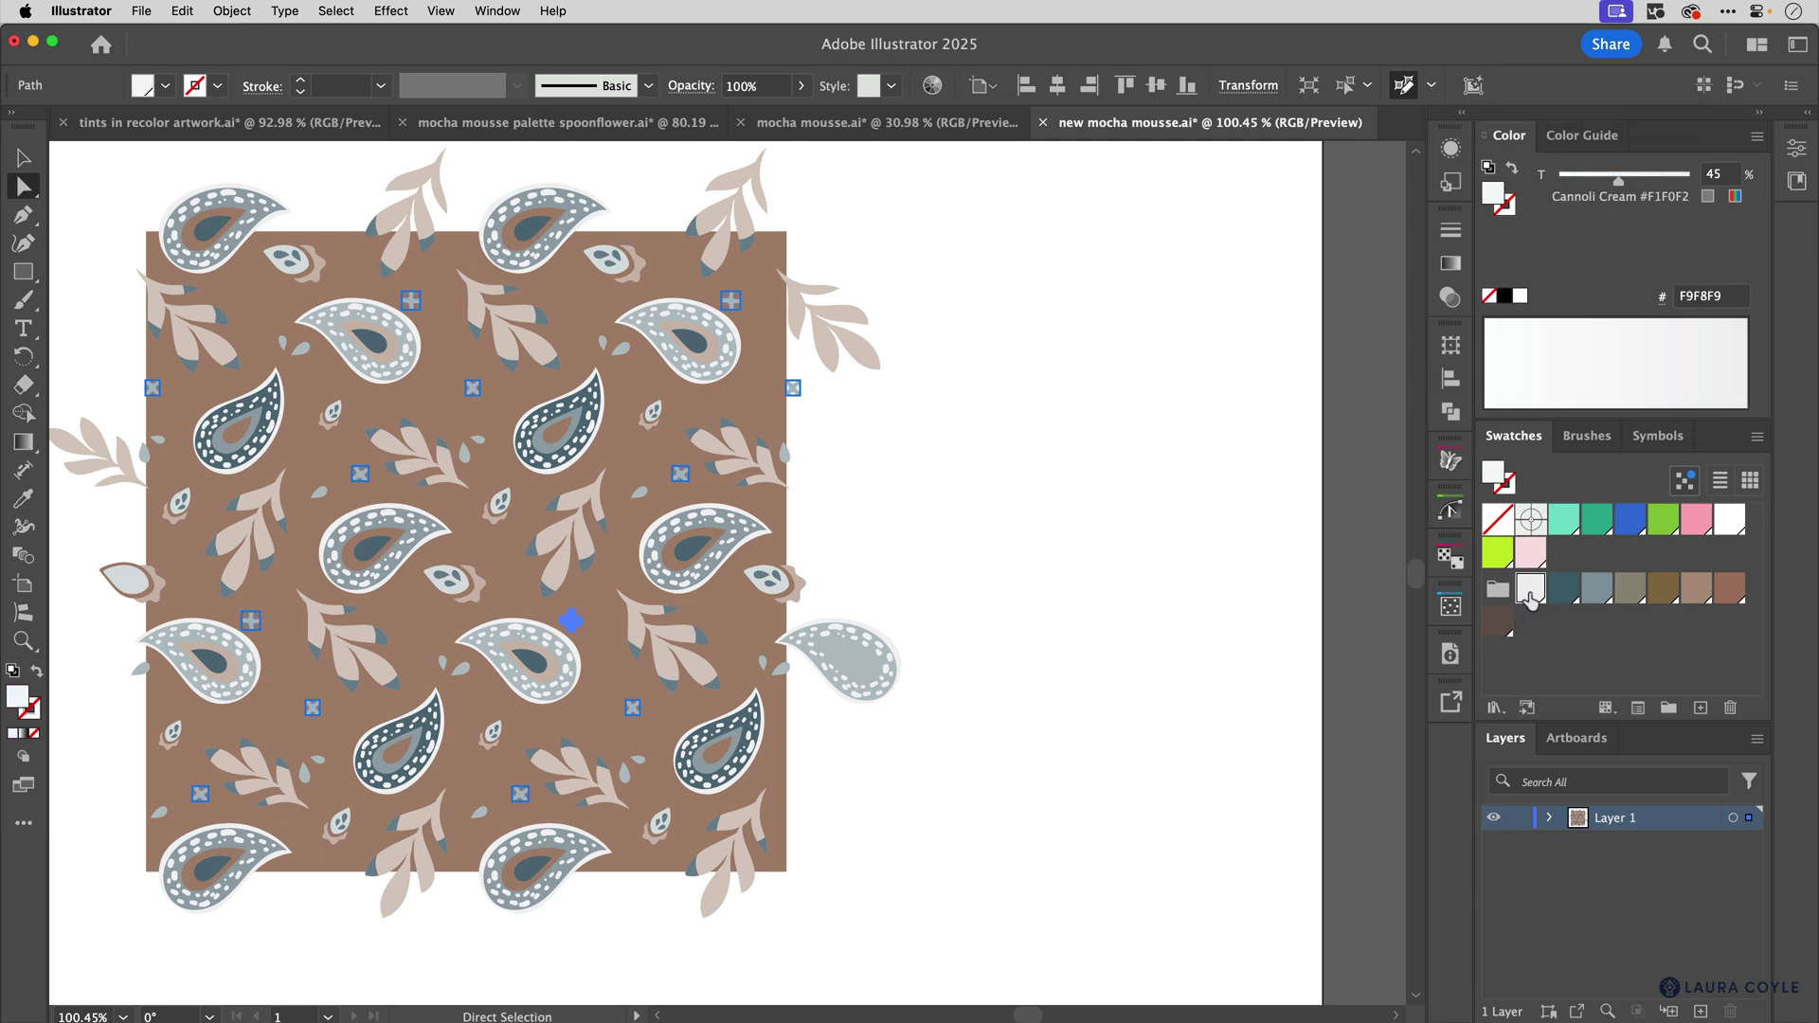
click(1064, 484)
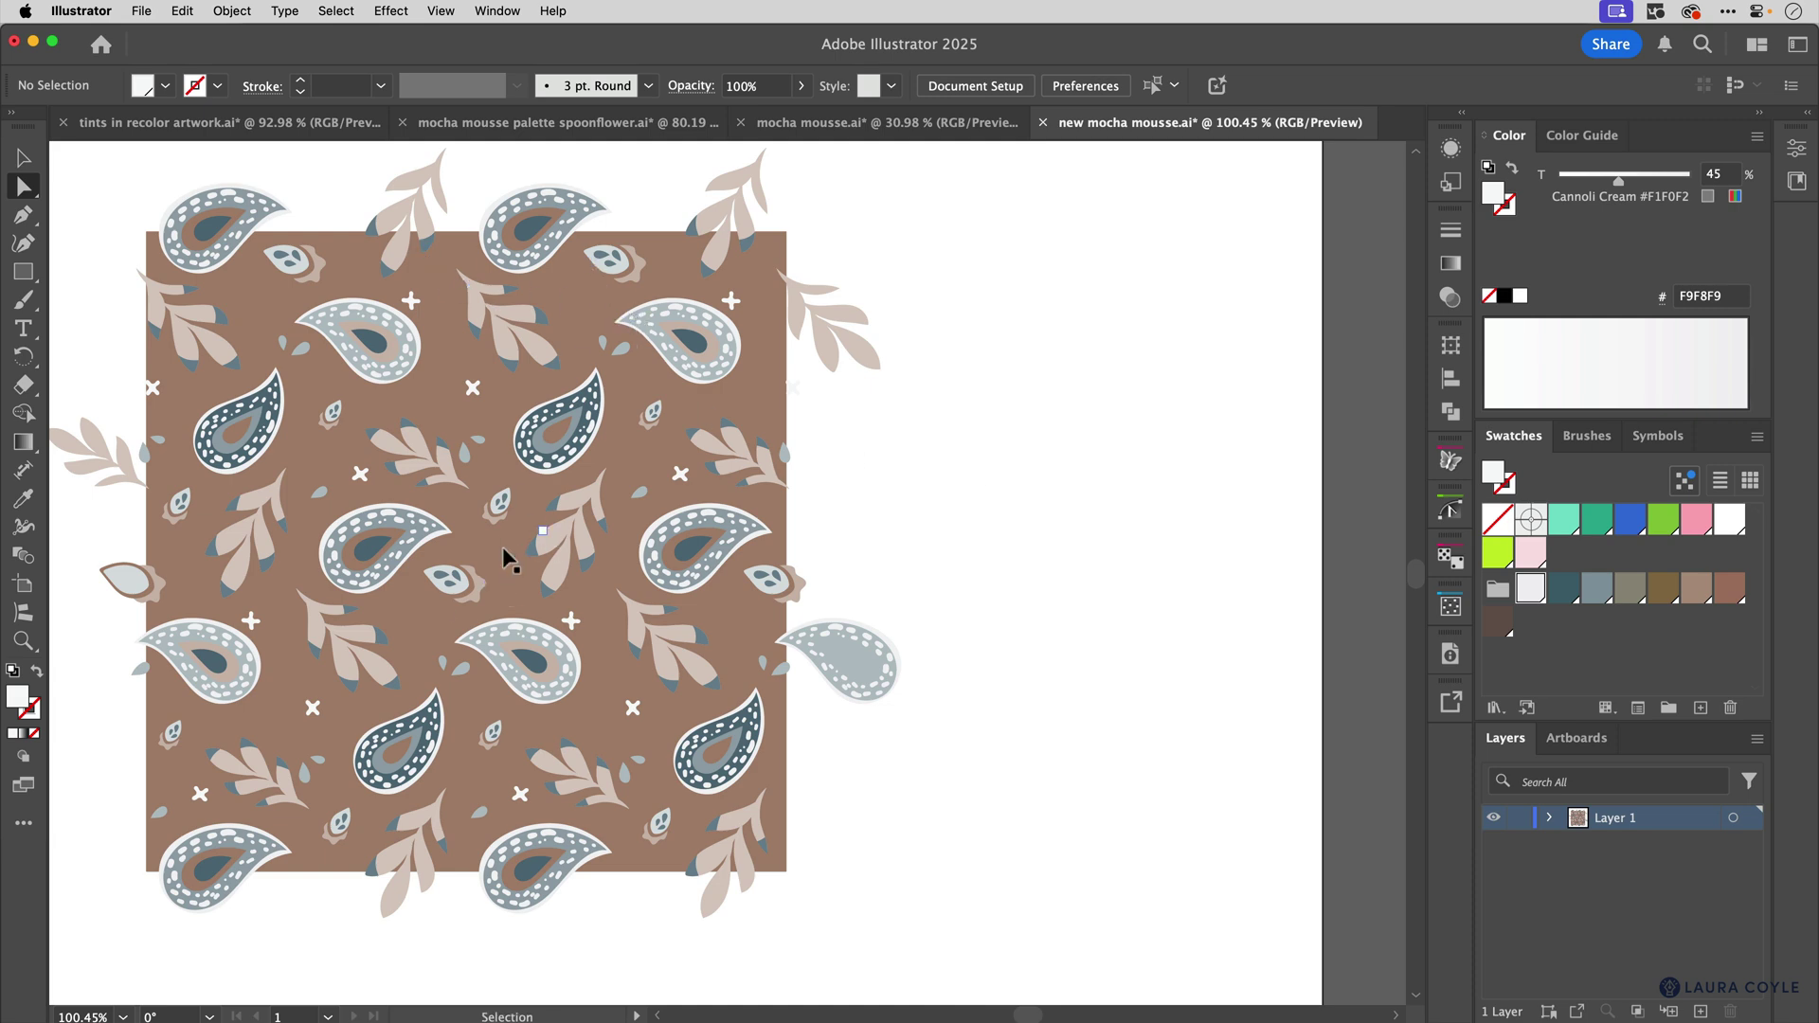
- Use global edit to fill the mocha outline shape around all the small seed motifs with Cannoli Cream #F1F0F2
scroll(445, 603, up, 5)
key(a)
click(505, 595)
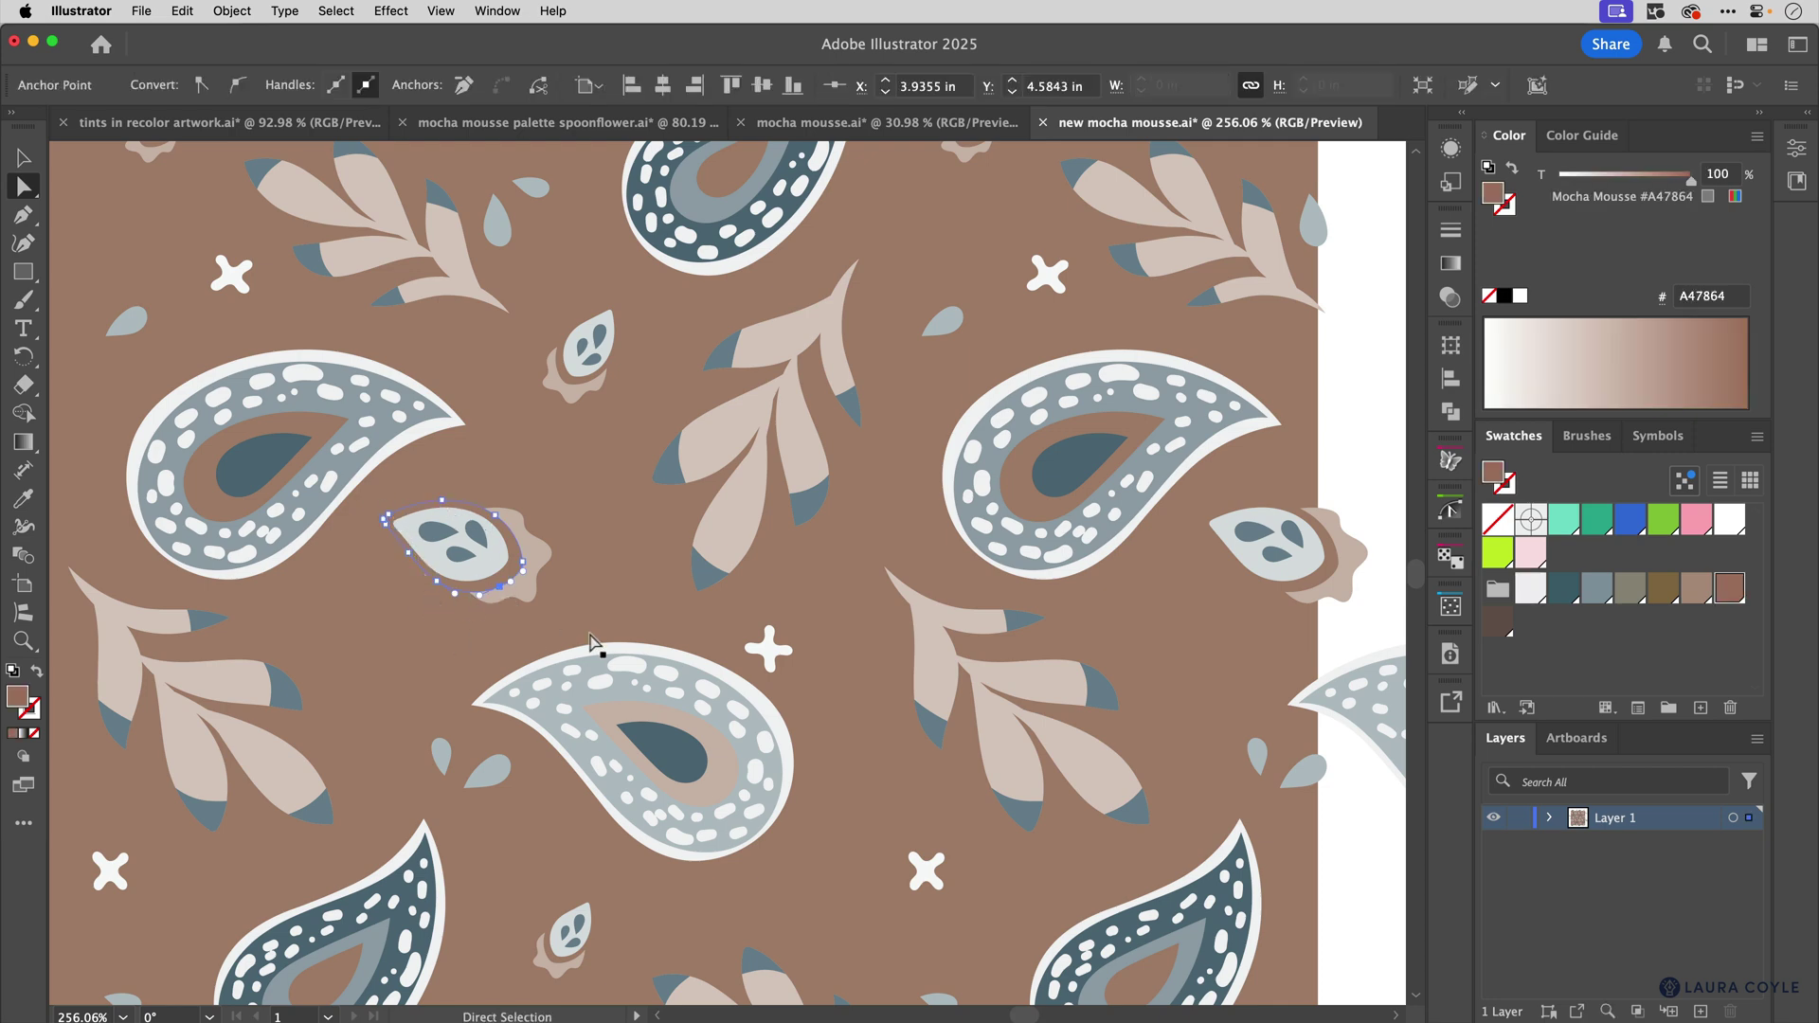
scroll(610, 565, down, 5)
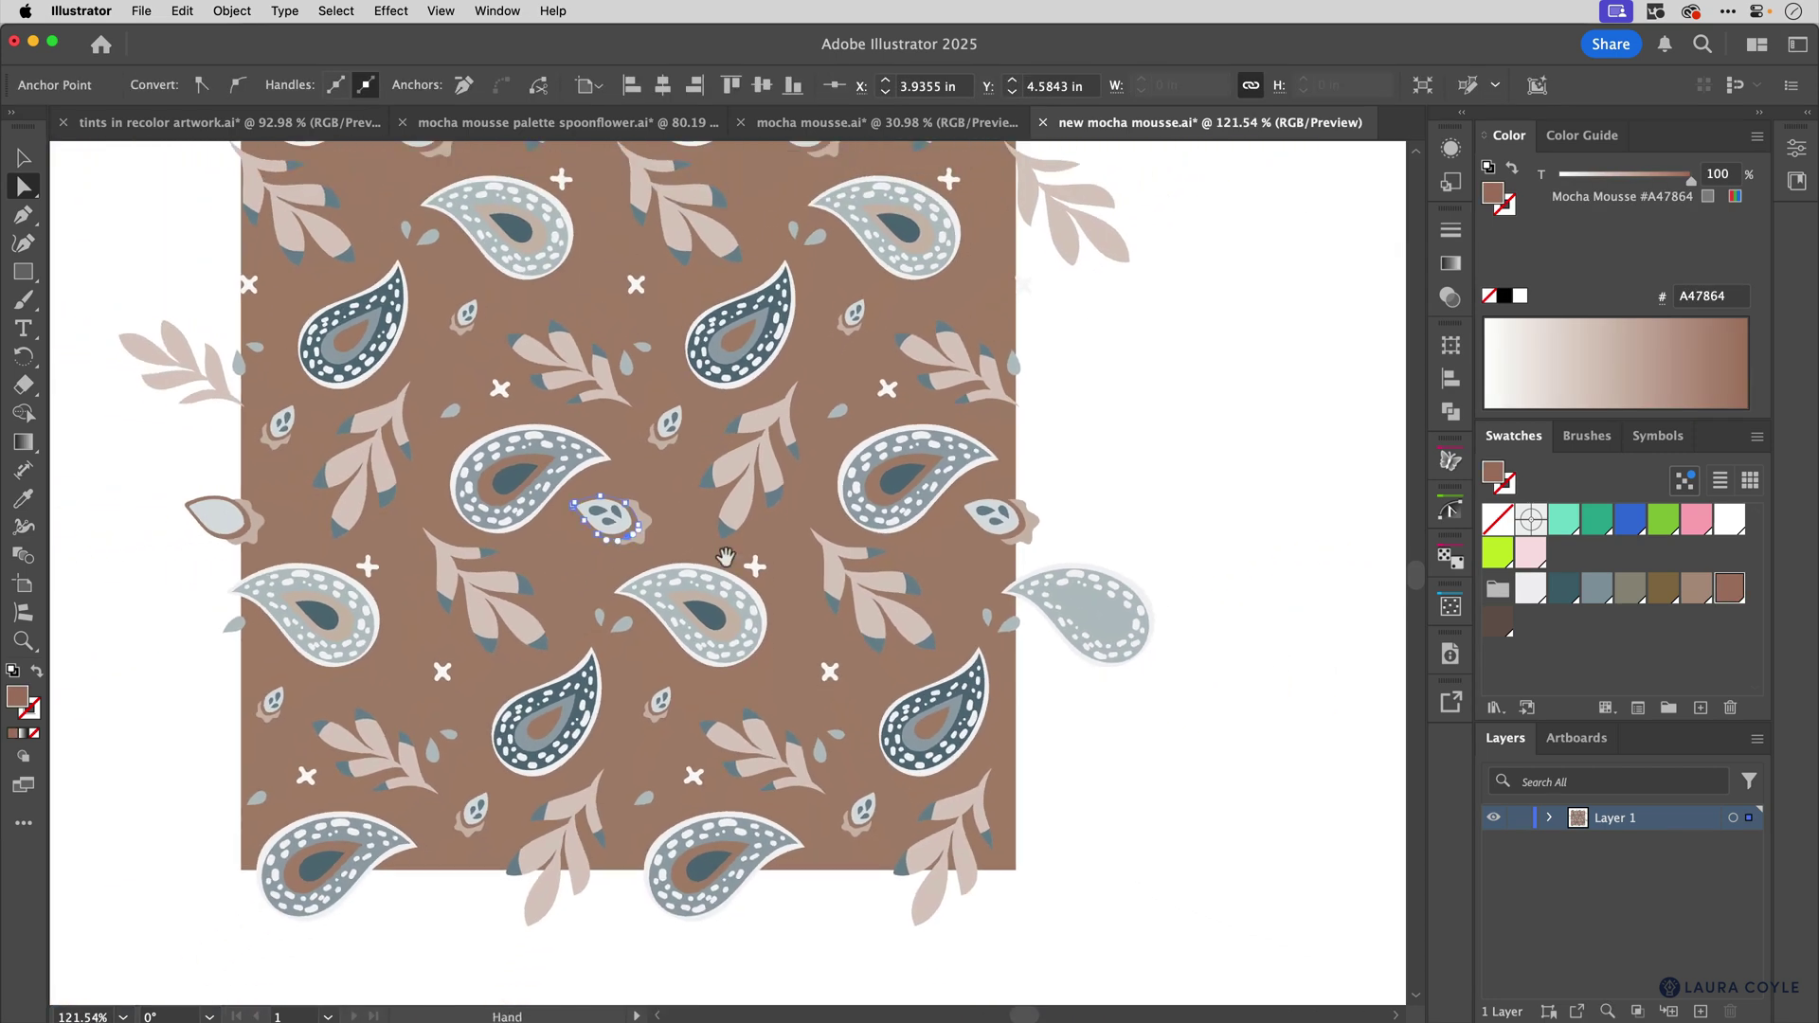
drag(726, 558, 654, 647)
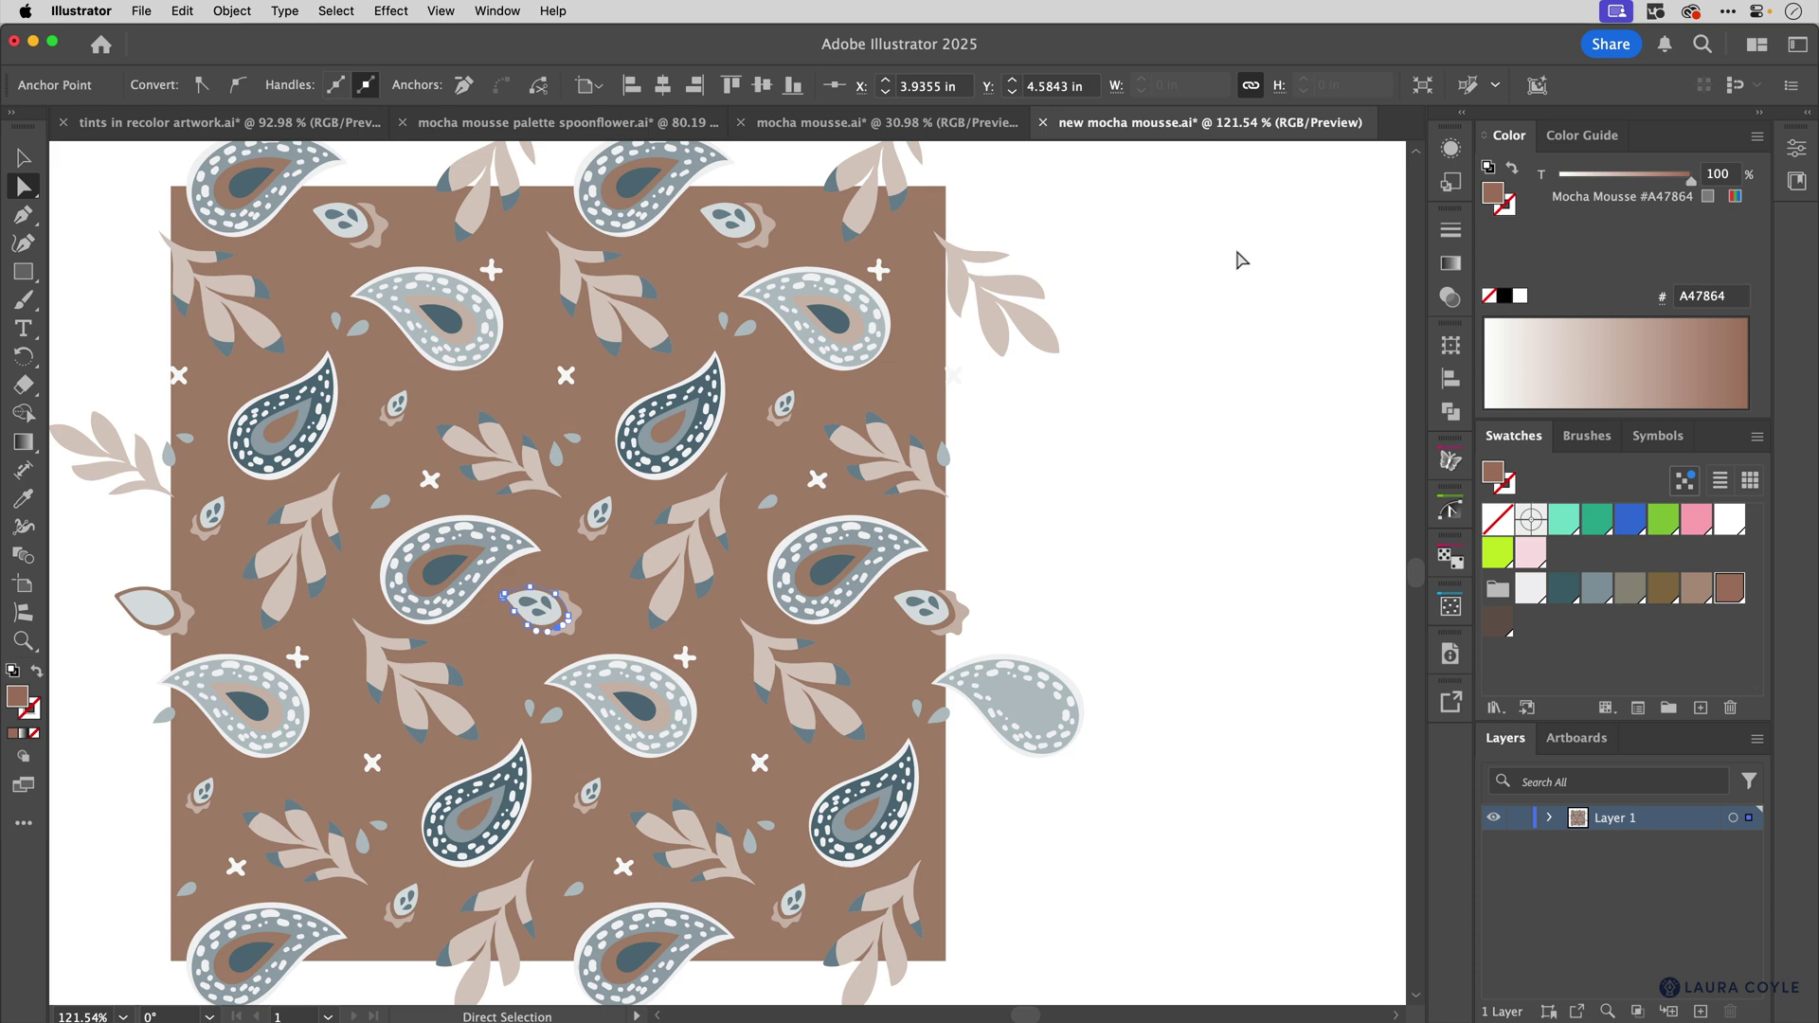
click(1468, 86)
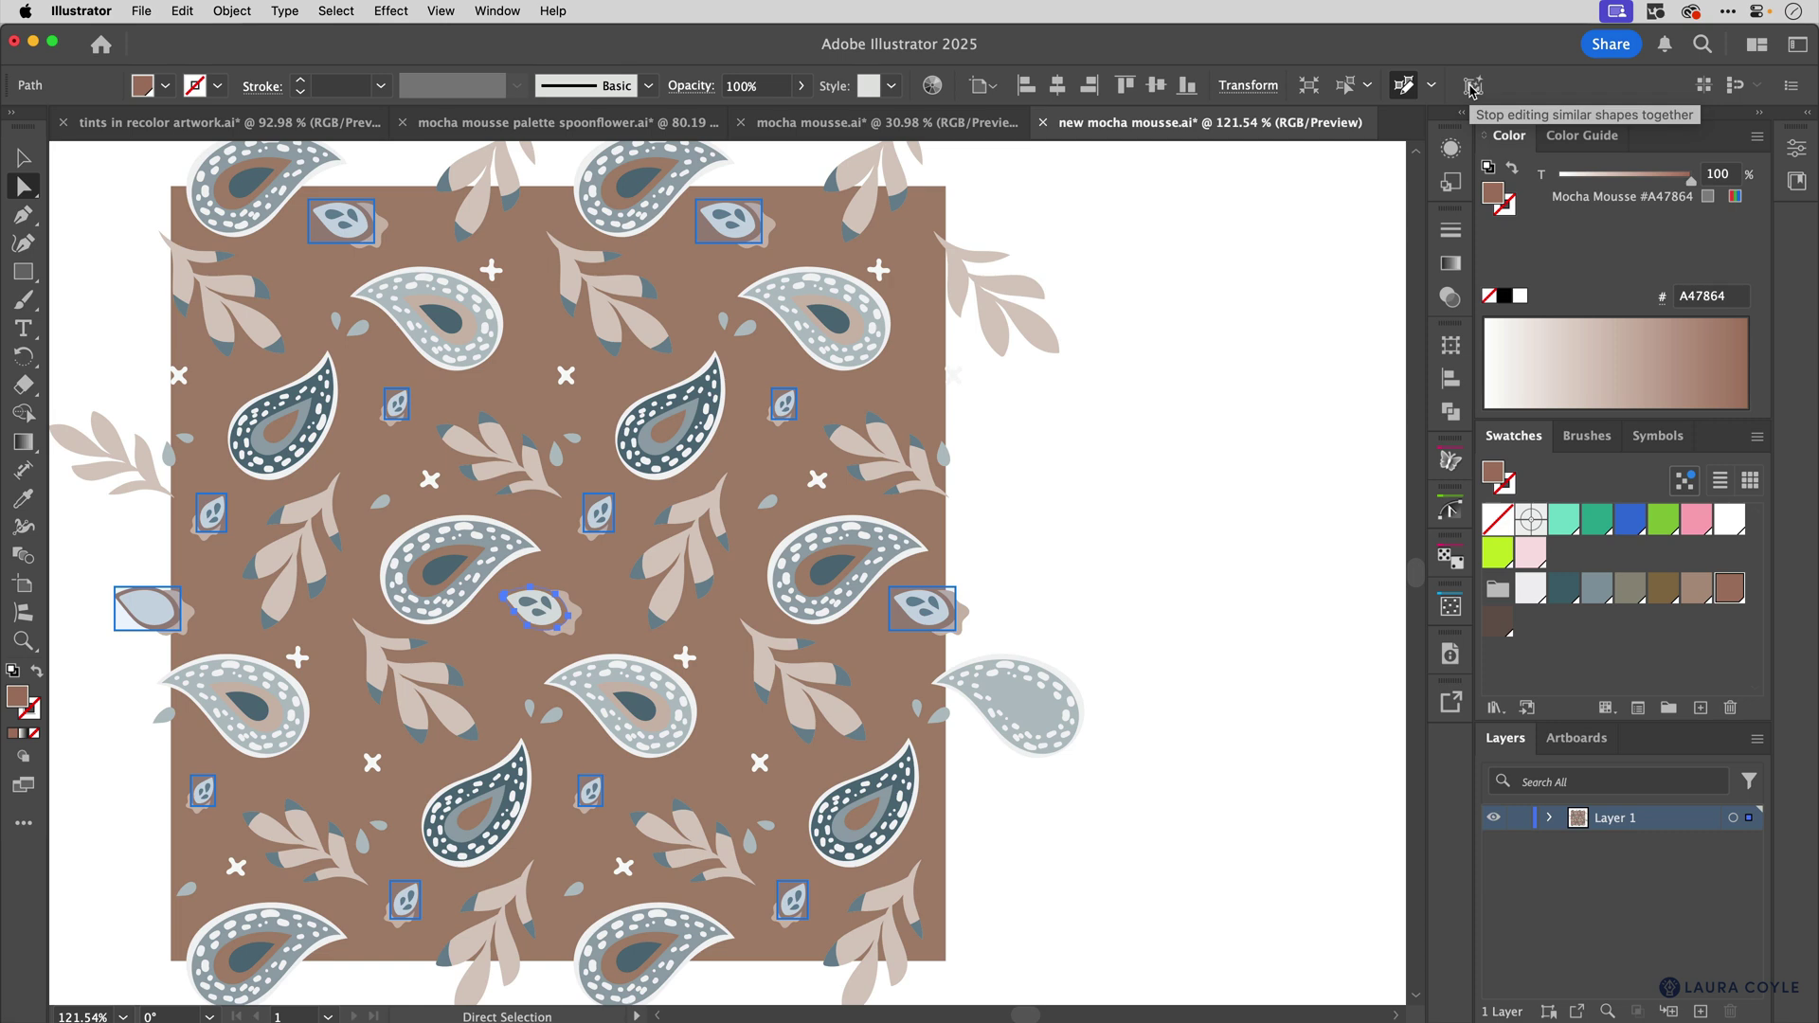
click(1530, 591)
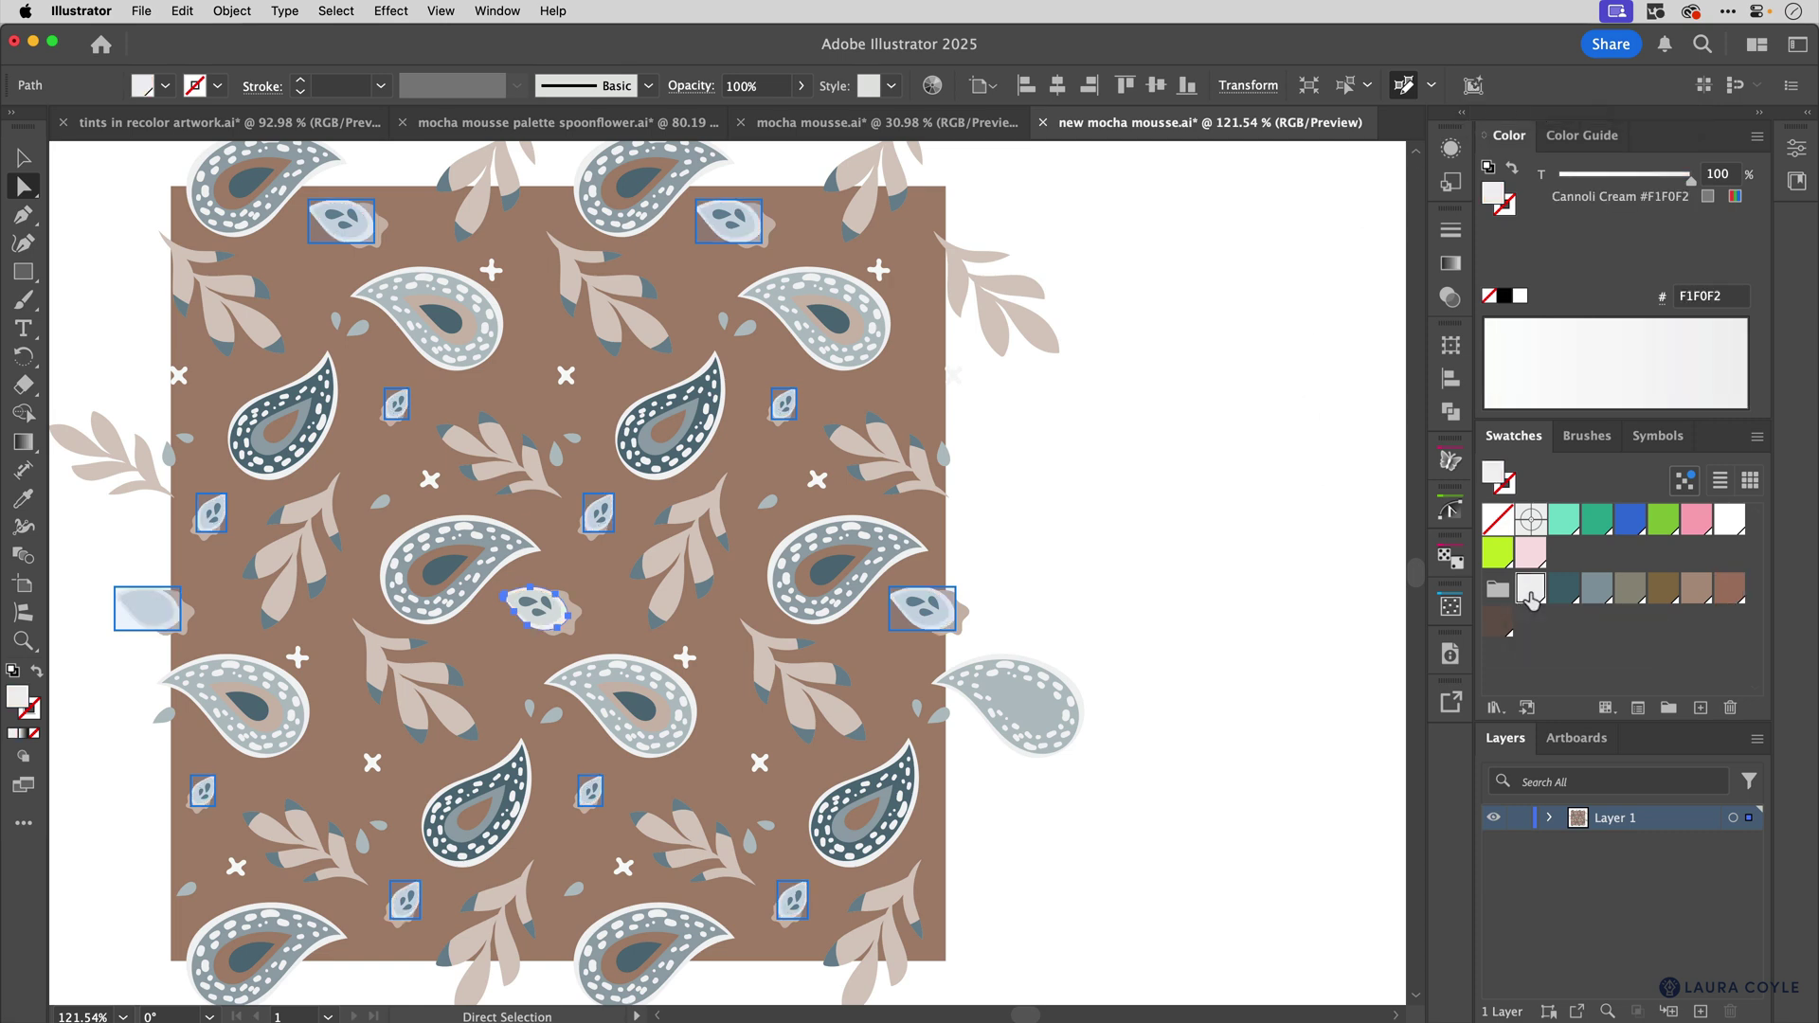
click(1103, 506)
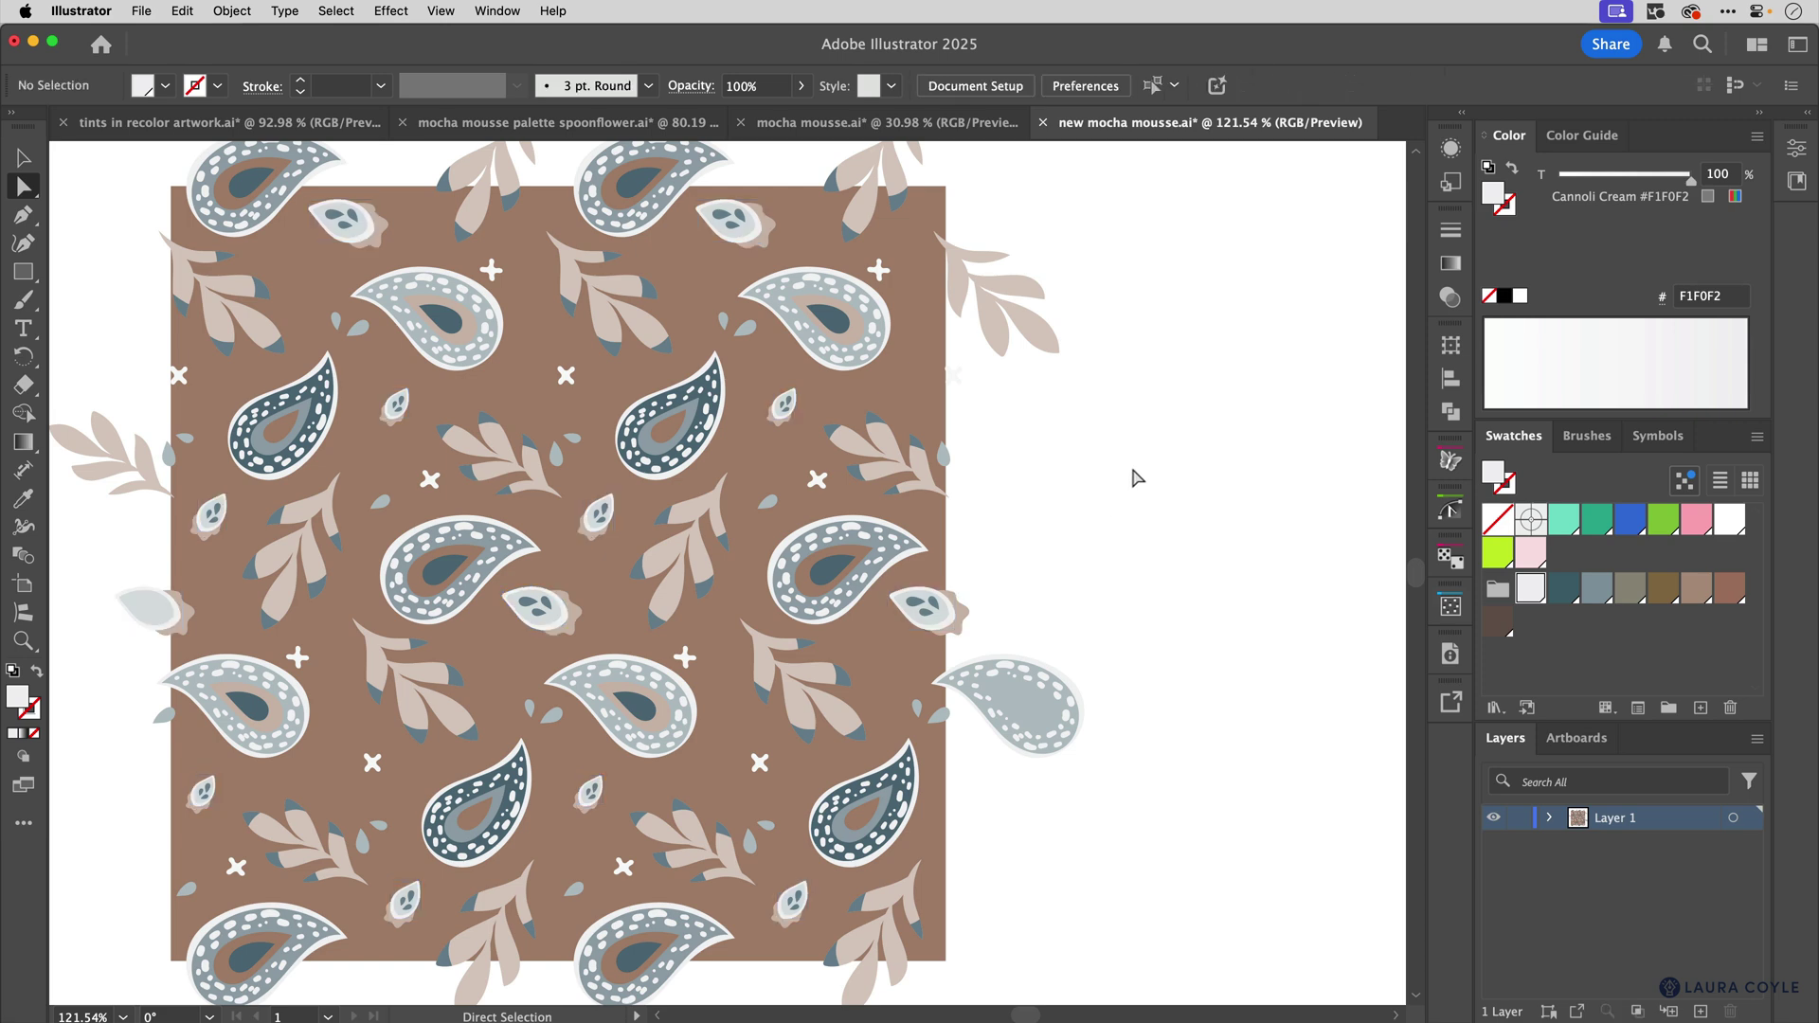
- Check the fill tint of the leaf sprig that extends past the background square's upper right edge
super+click(1133, 483)
alt+super+click(1128, 495)
drag(1129, 495, 982, 510)
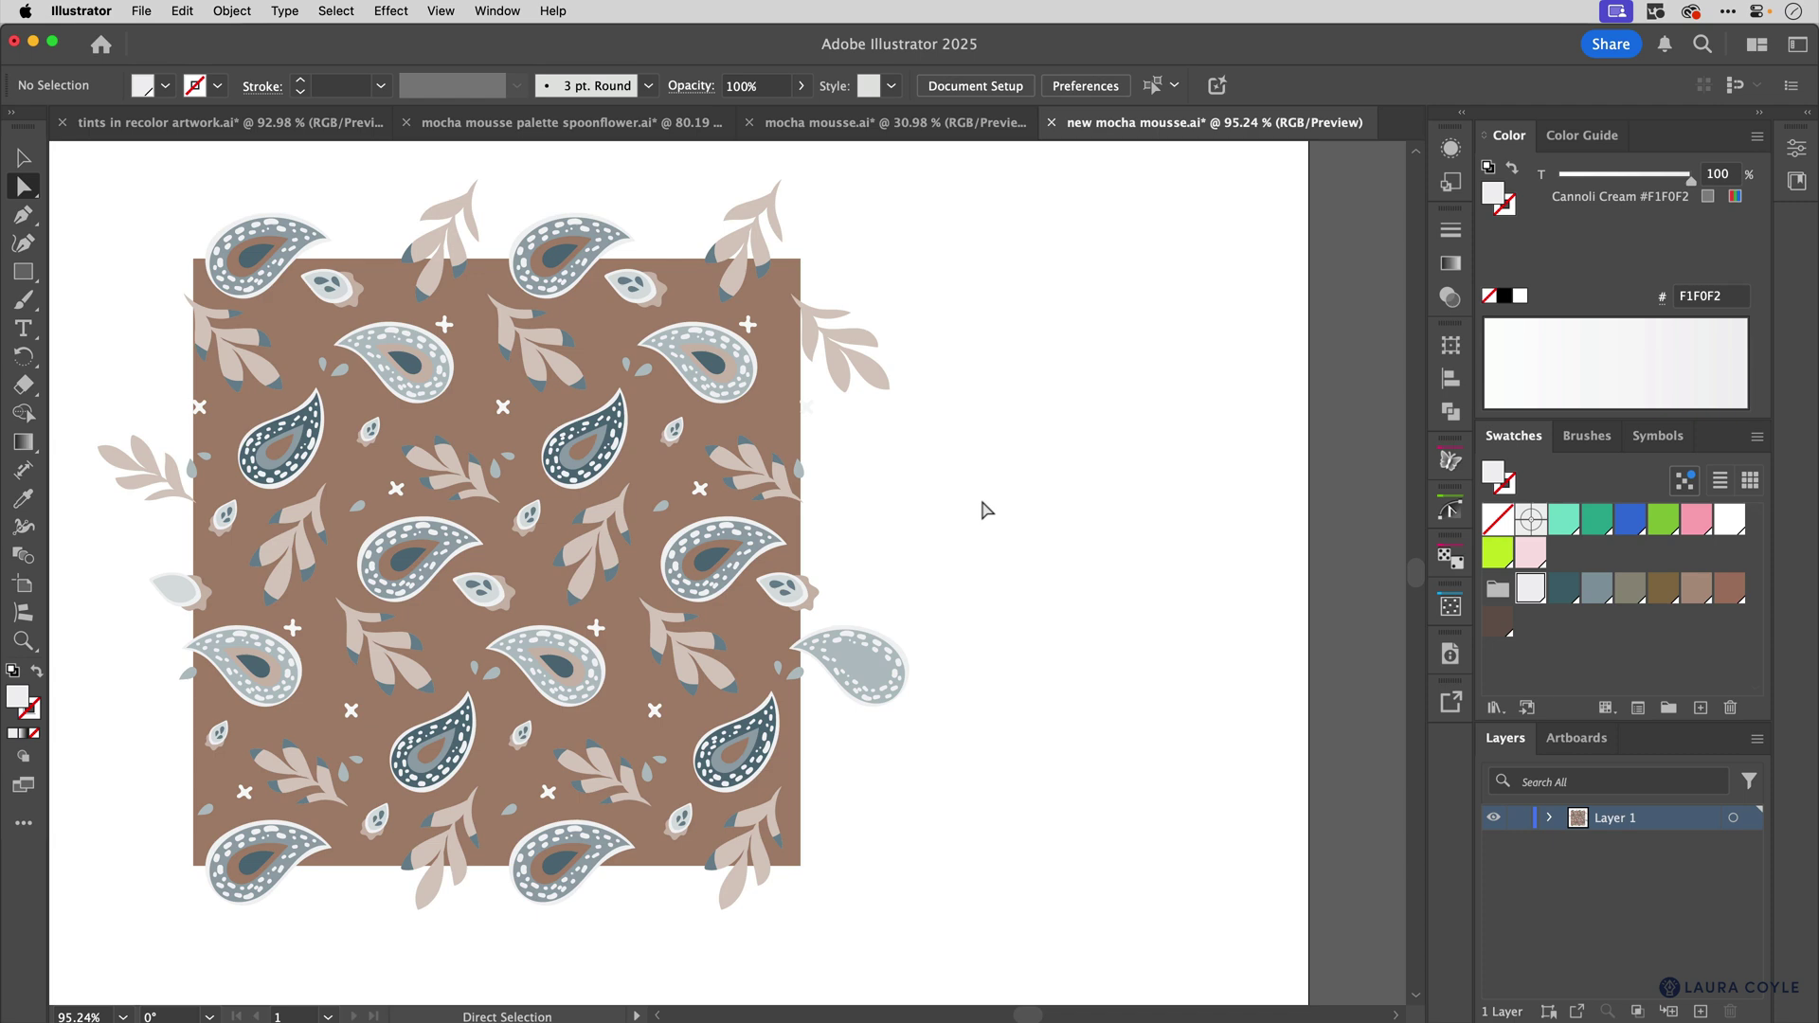
key(v)
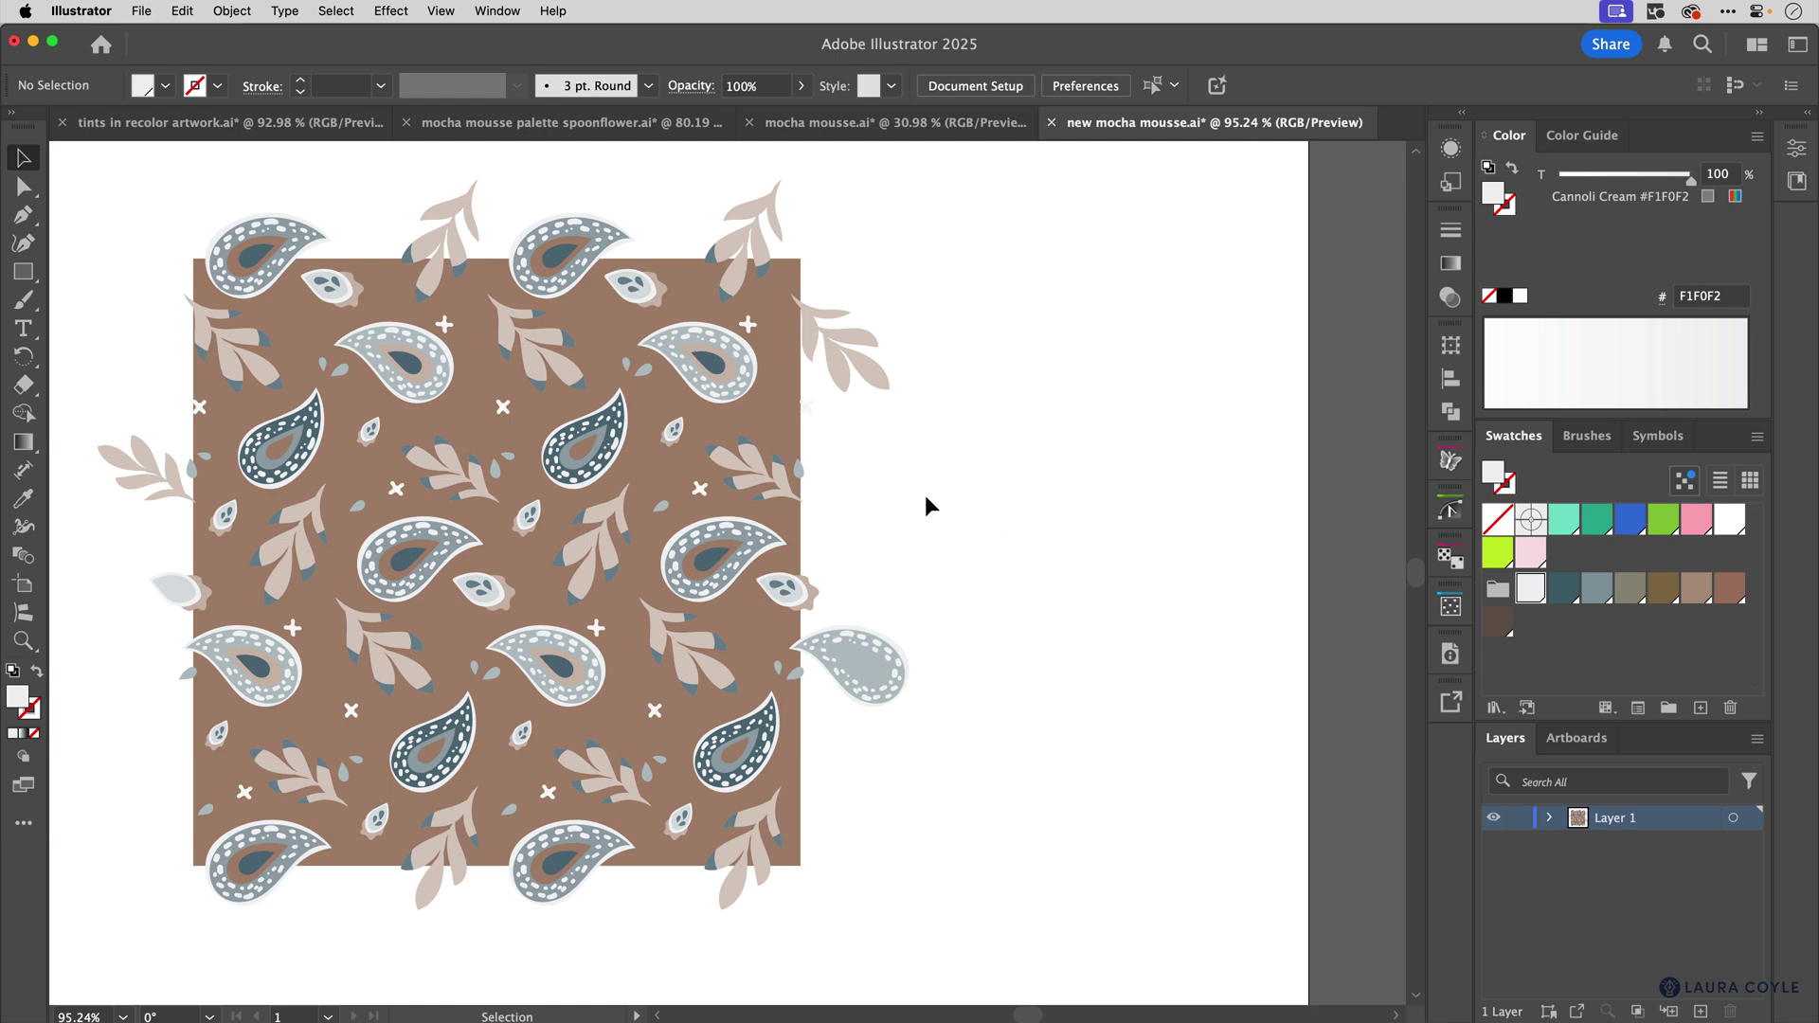
key(a)
click(841, 376)
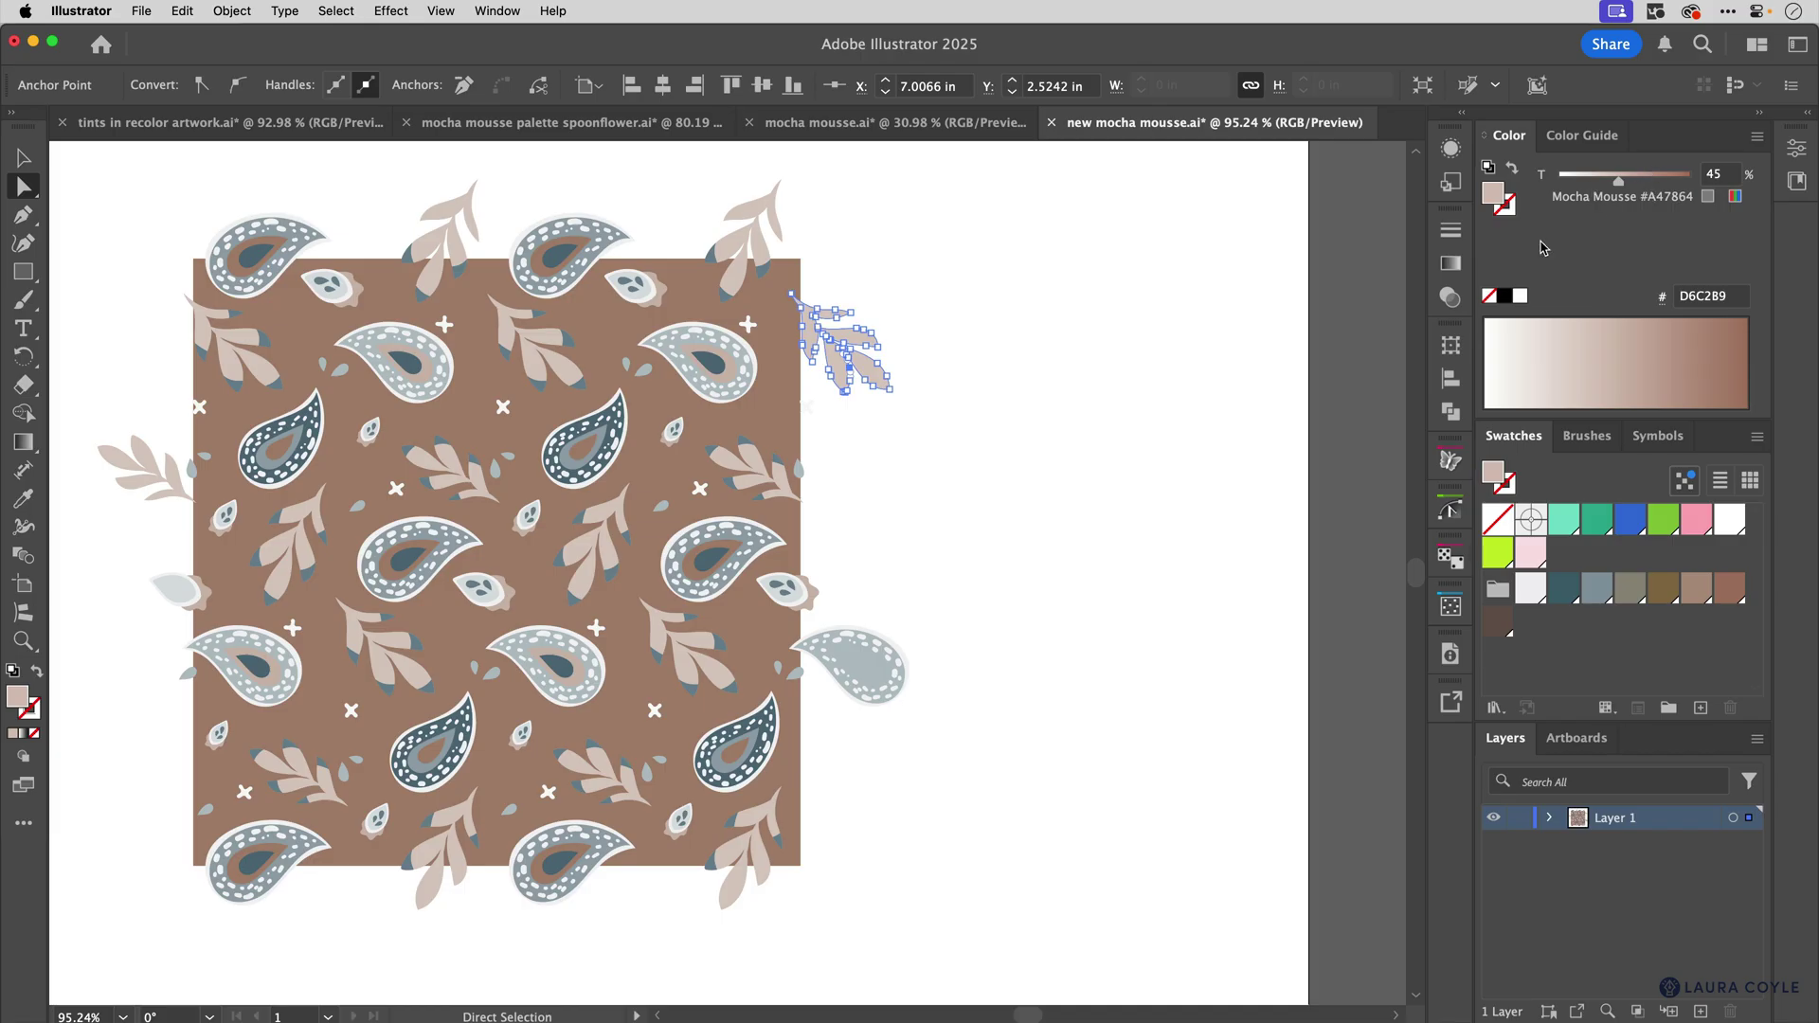
click(938, 526)
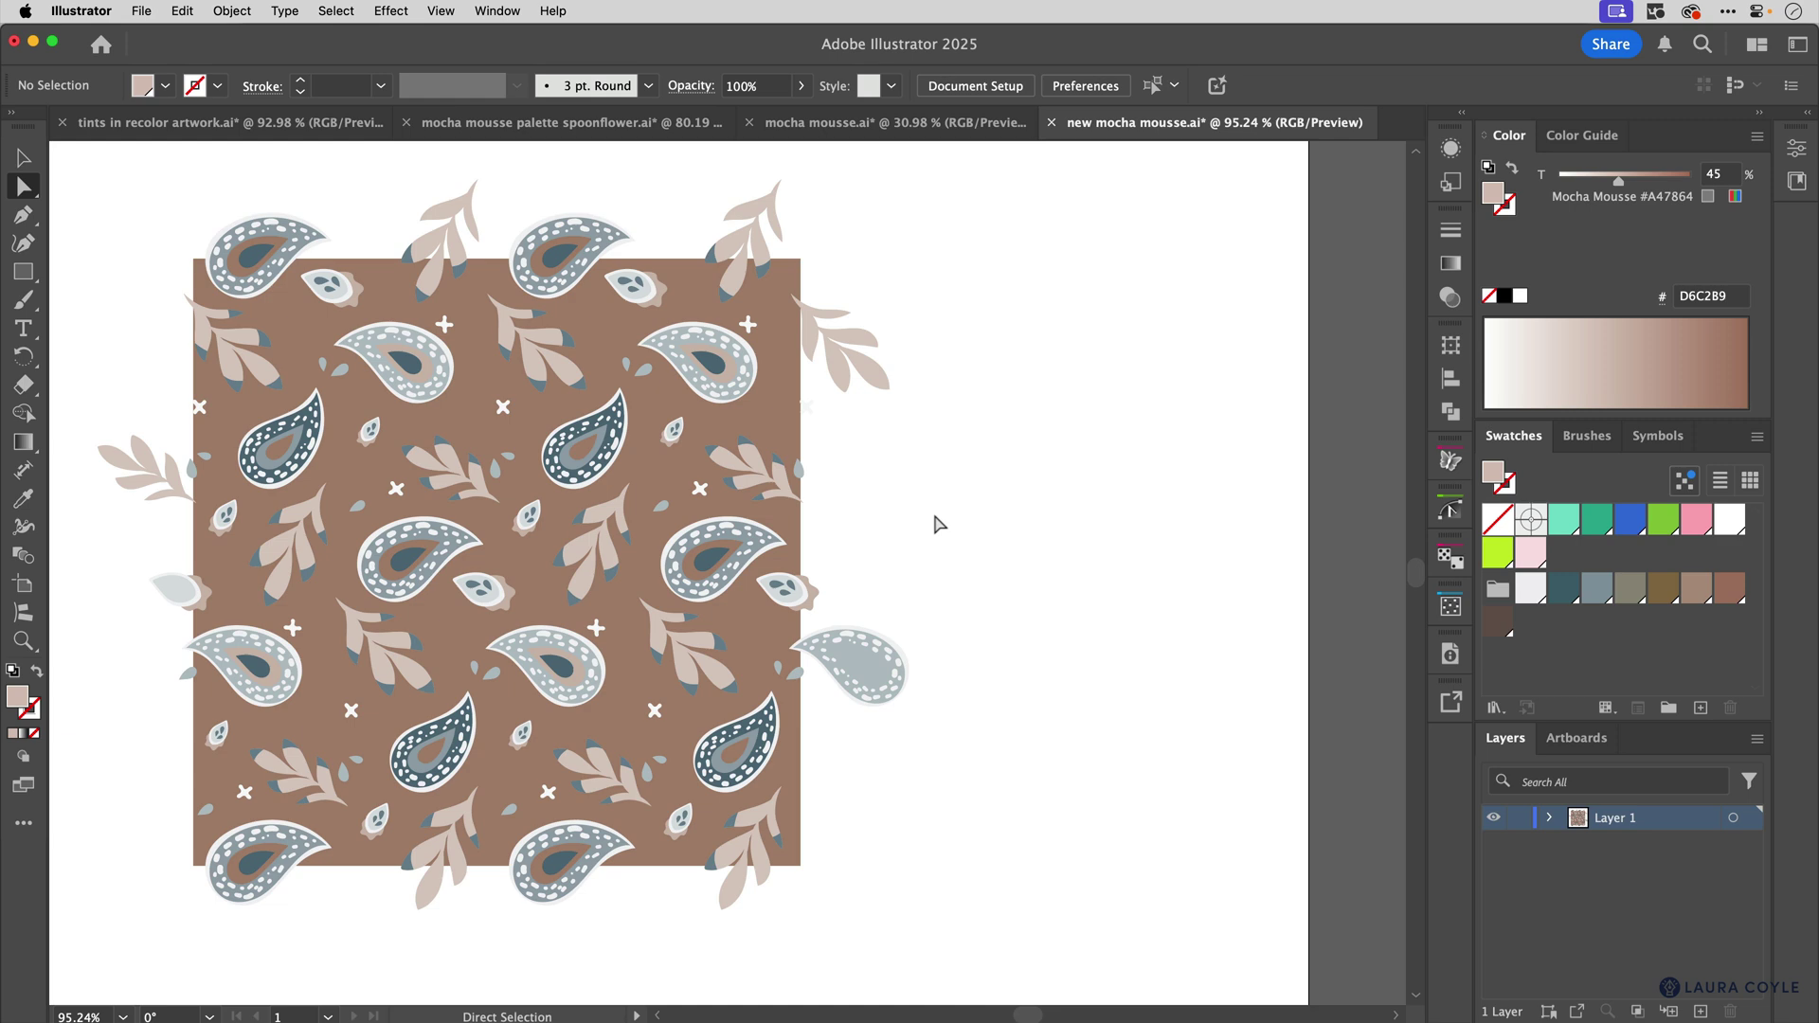
- Save the whole pattern's colors, including swatches for tints, as a swatch group named "mousse w tints"
key(v)
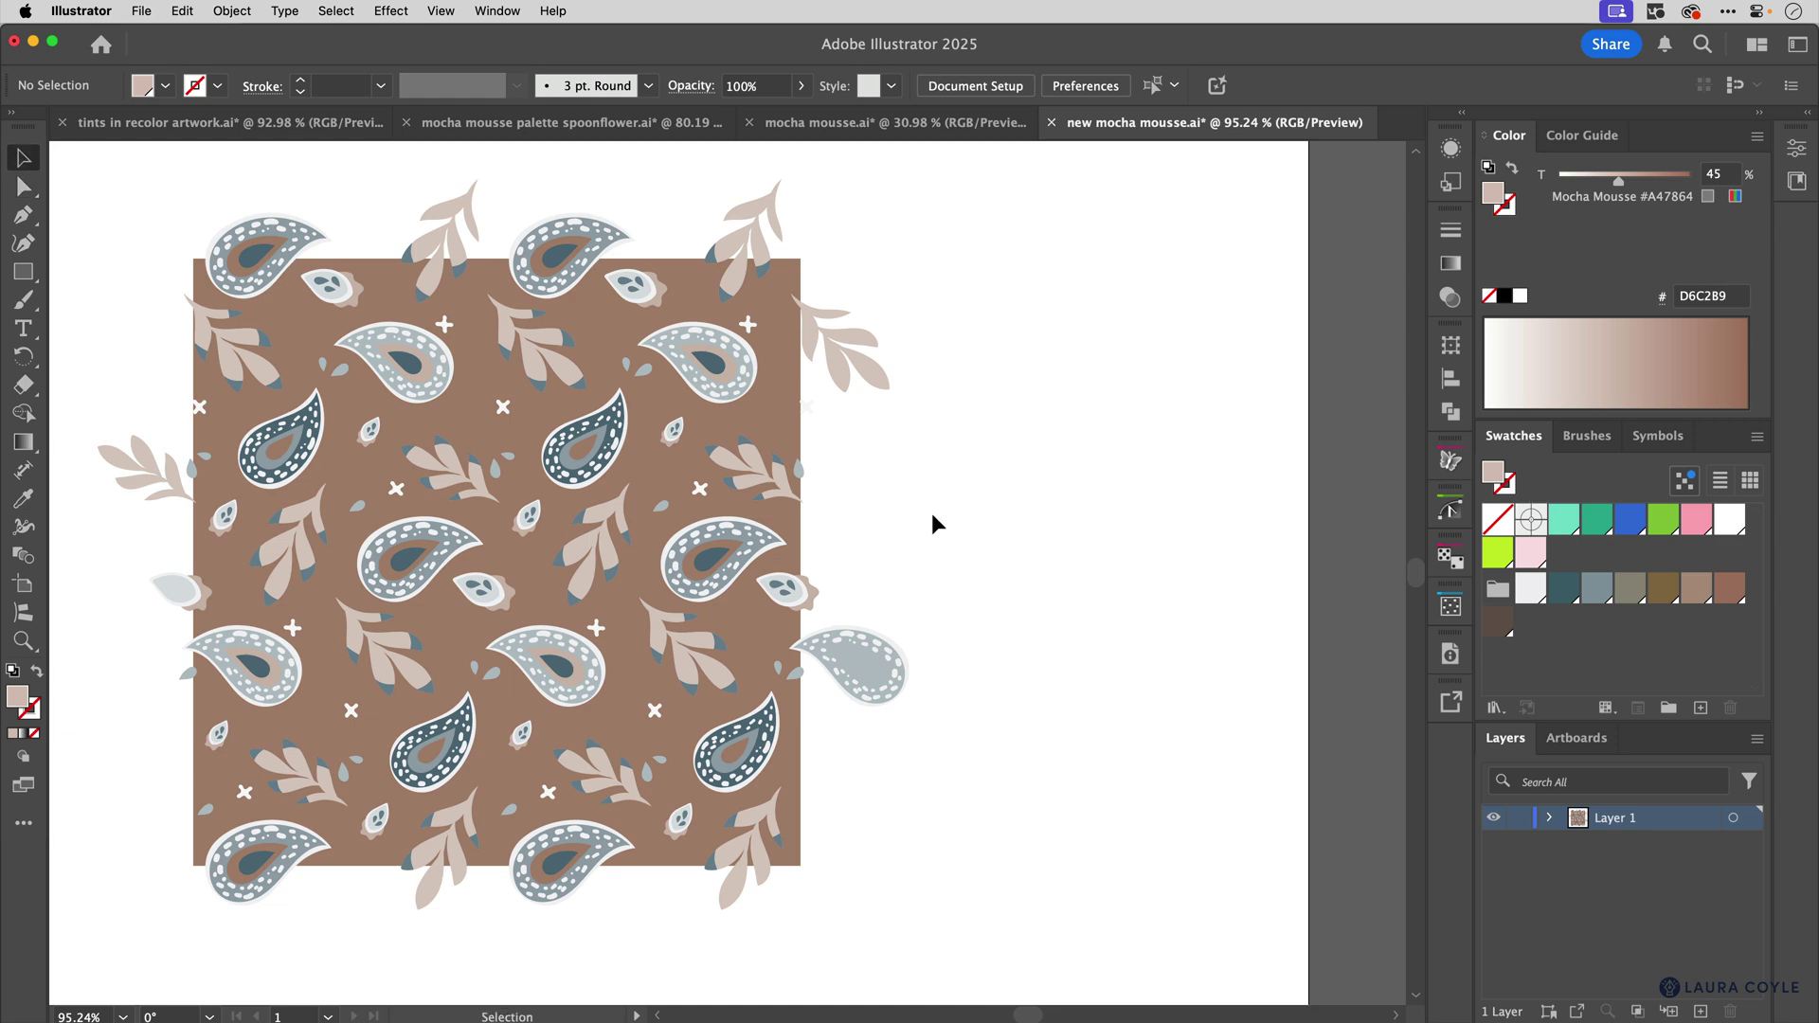
click(719, 496)
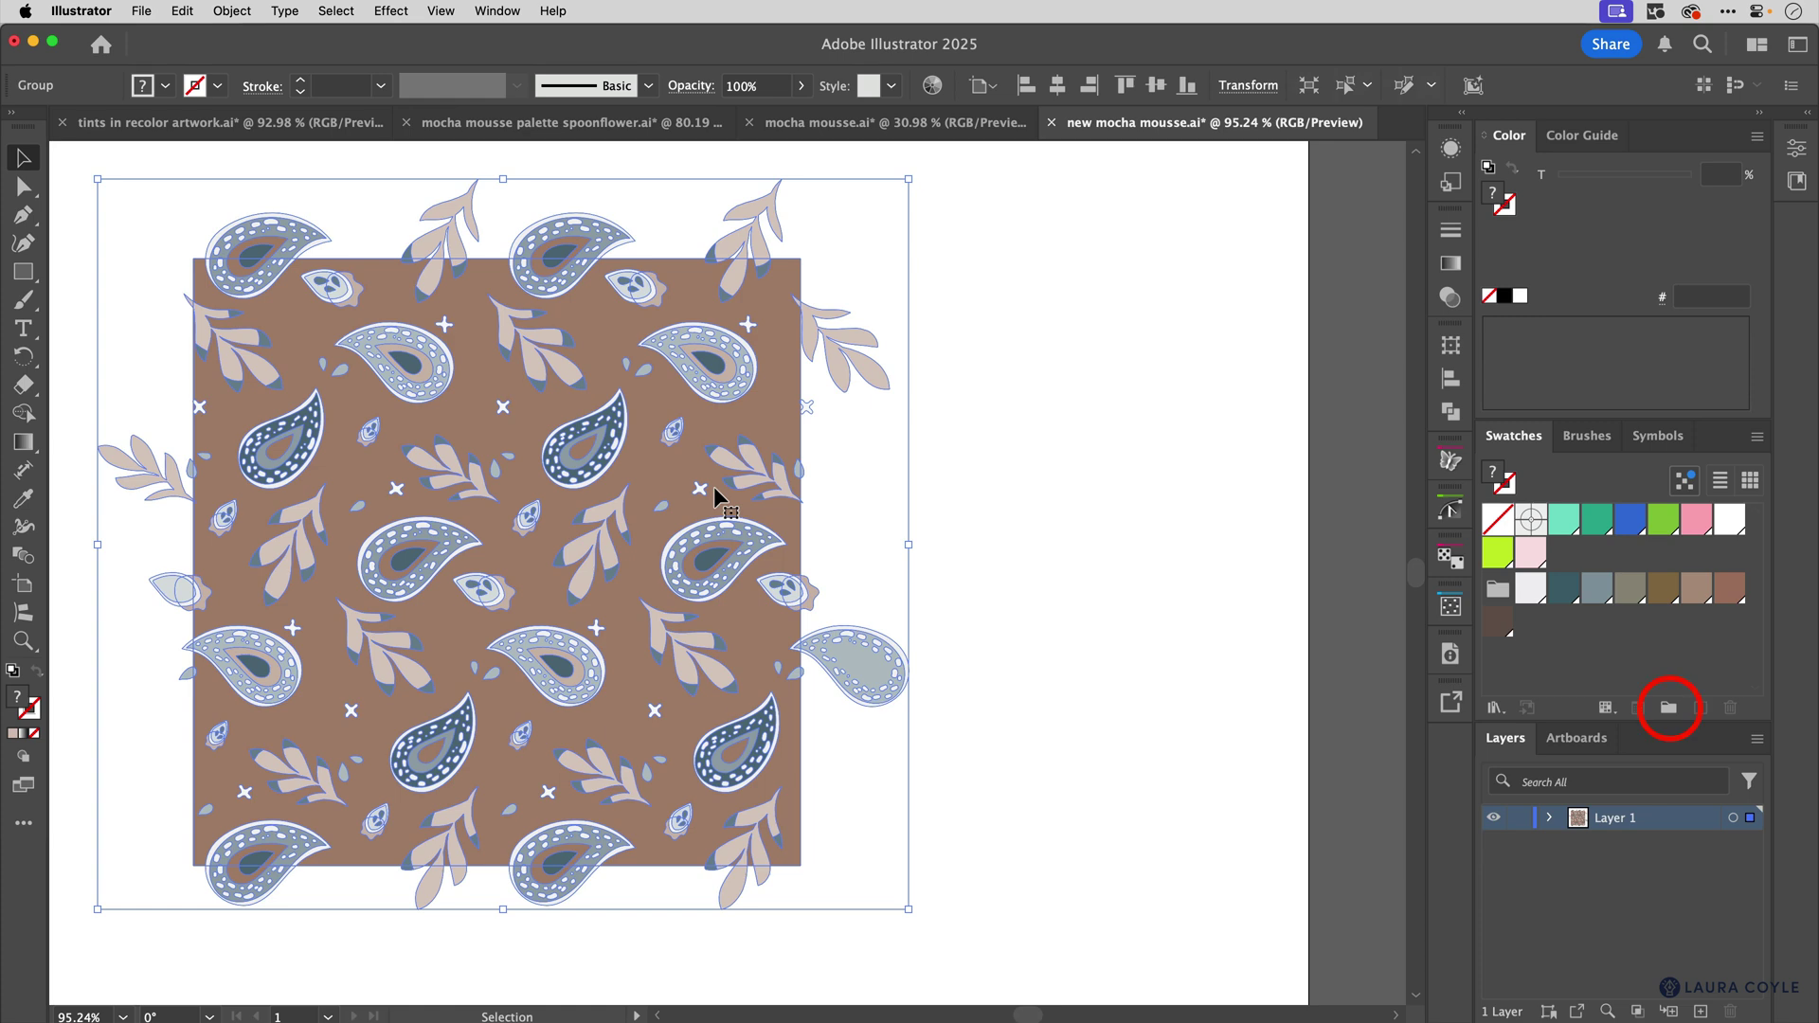
click(1669, 709)
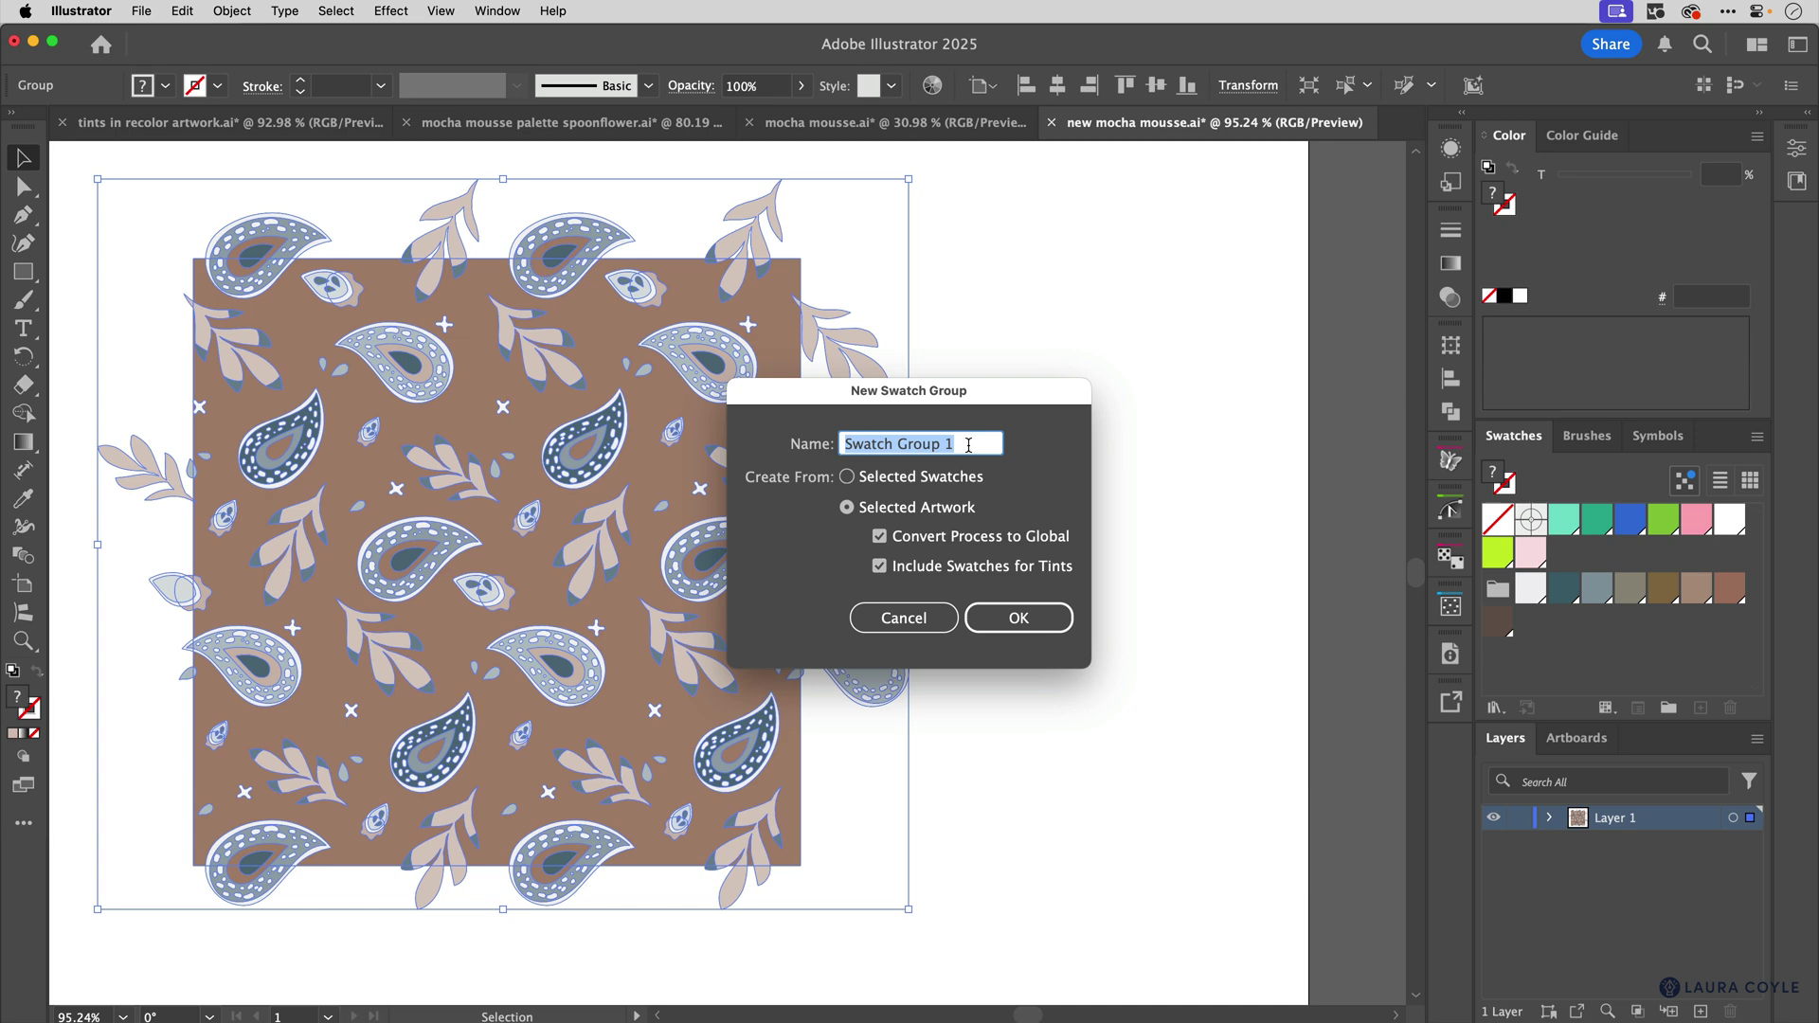
text(mouss)
key(BackSpace)
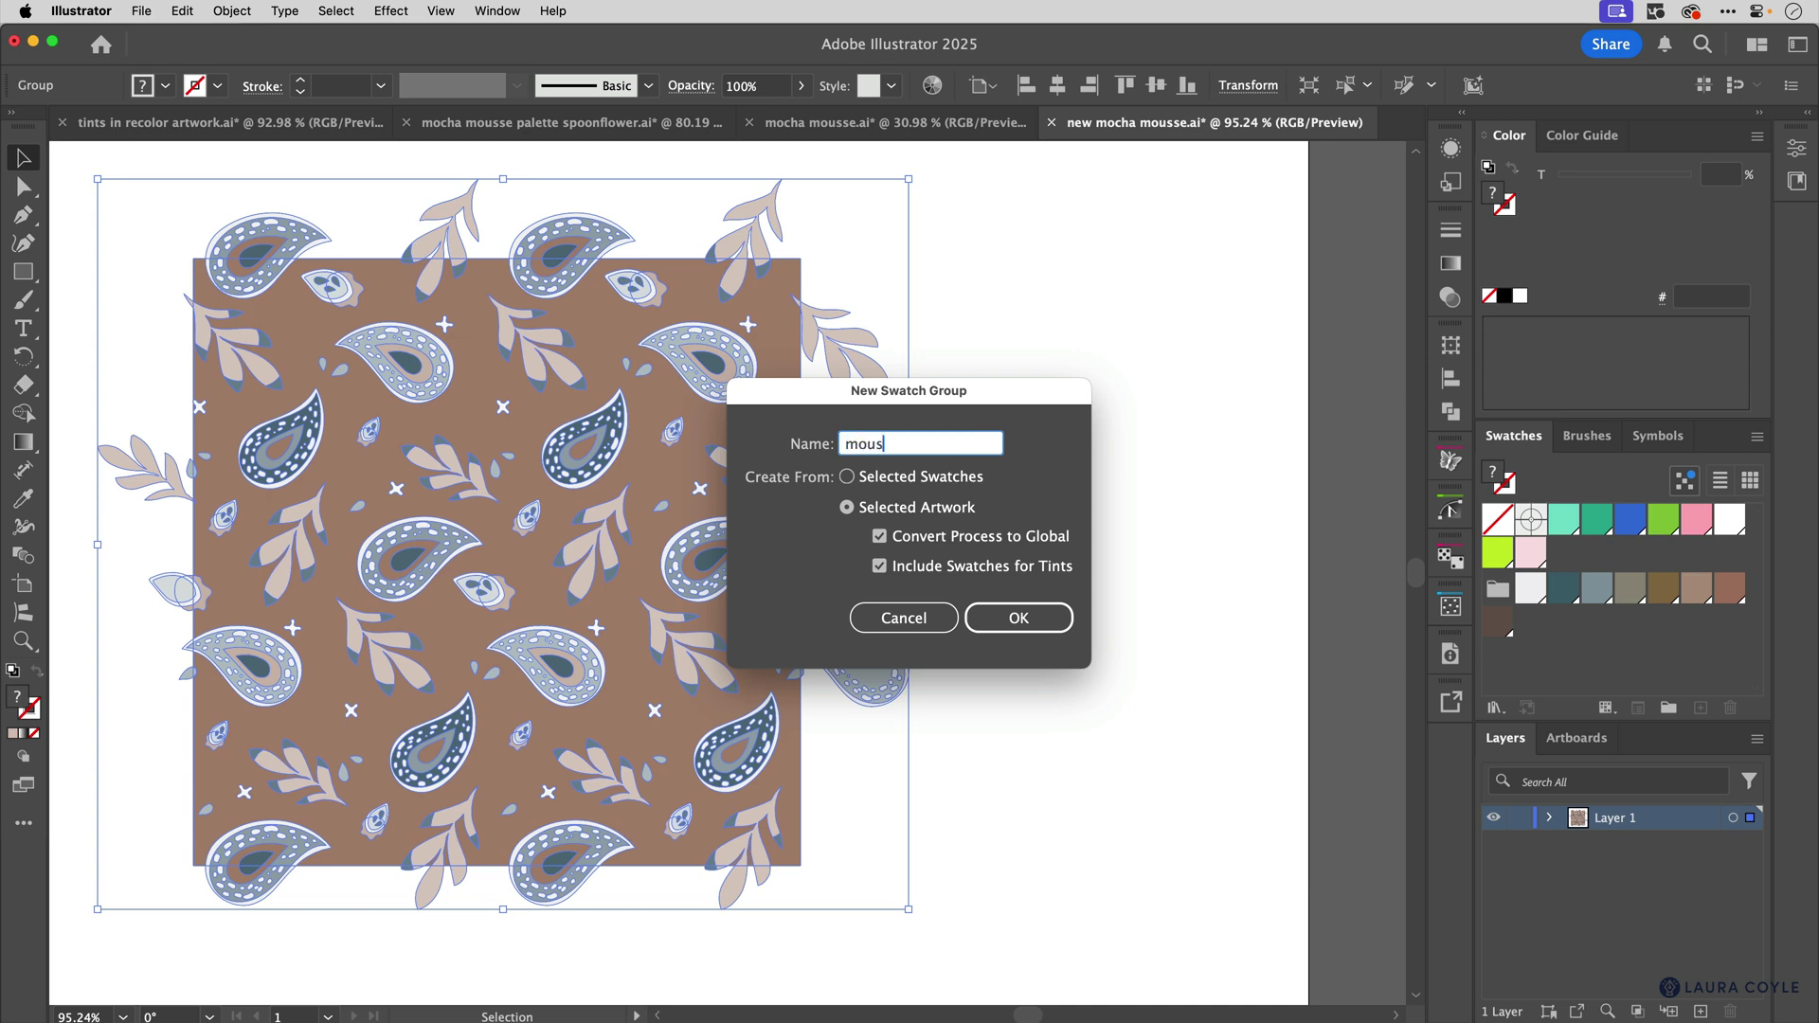
text(se w tints)
click(1033, 620)
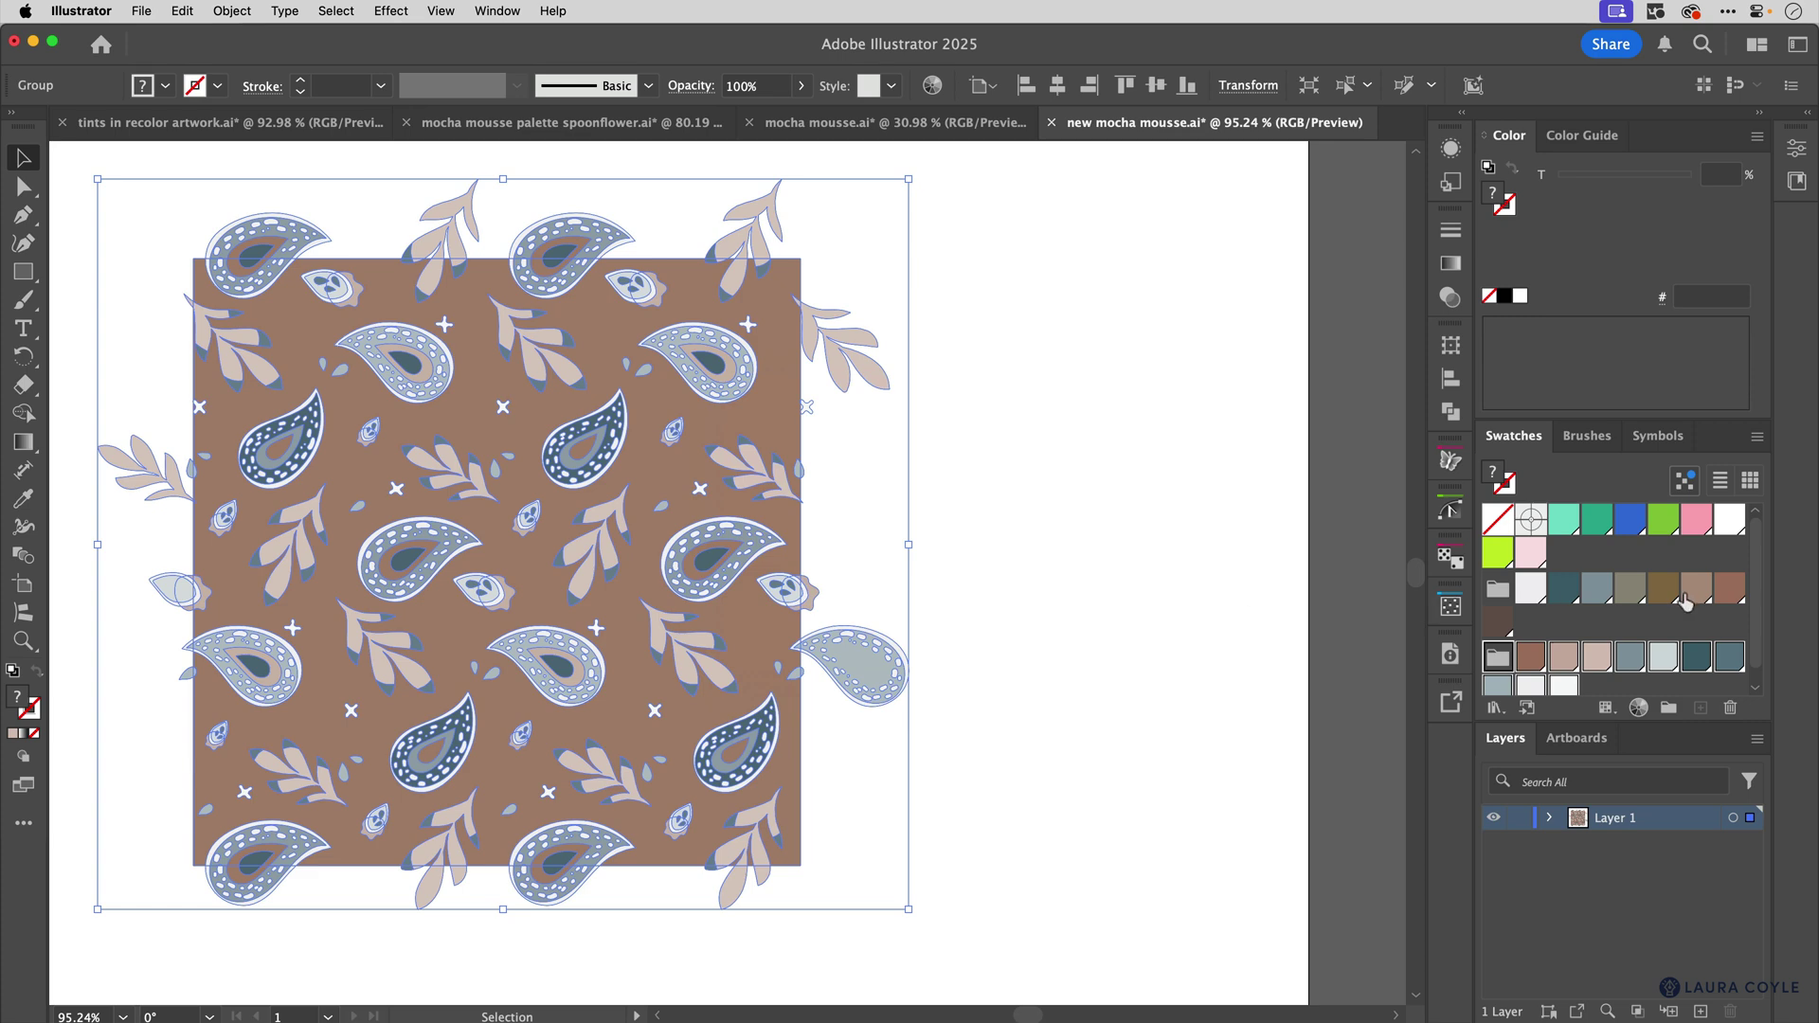
- Examine the Mocha Mousse and Cannoli Cream swatches and their tint percentages in the new swatch group
scroll(1759, 589, down, 2)
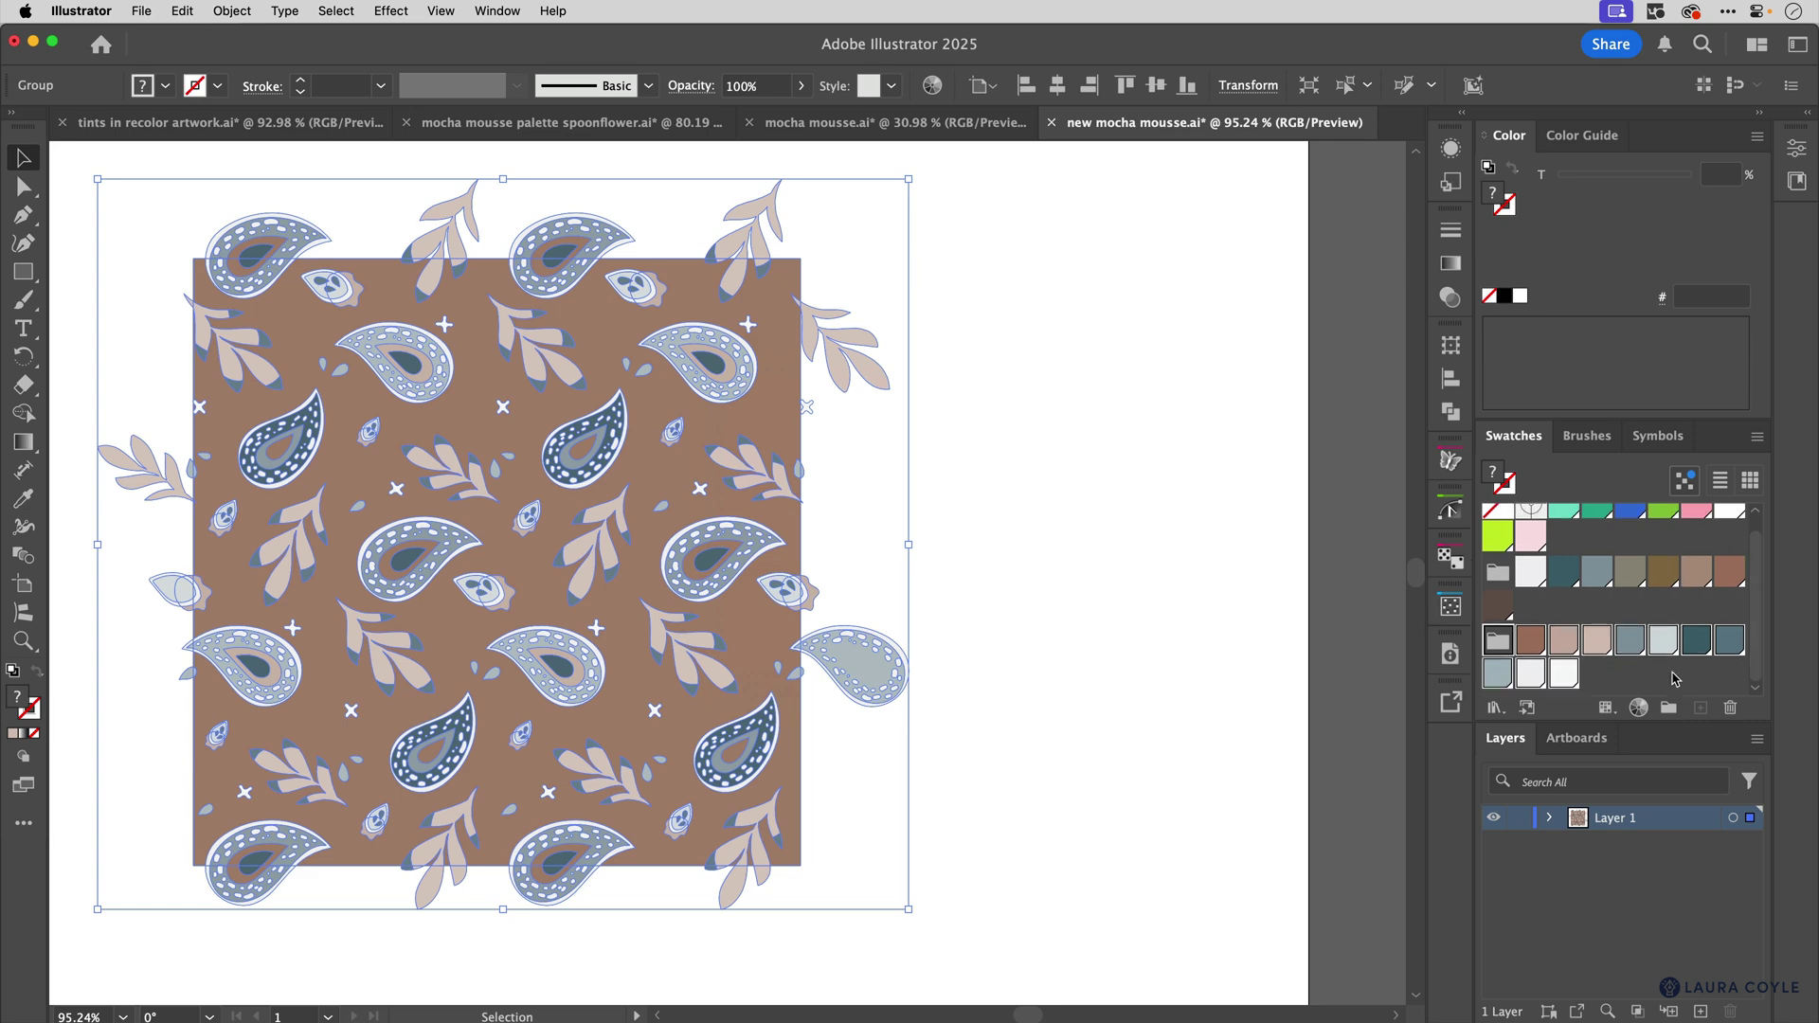
click(1042, 672)
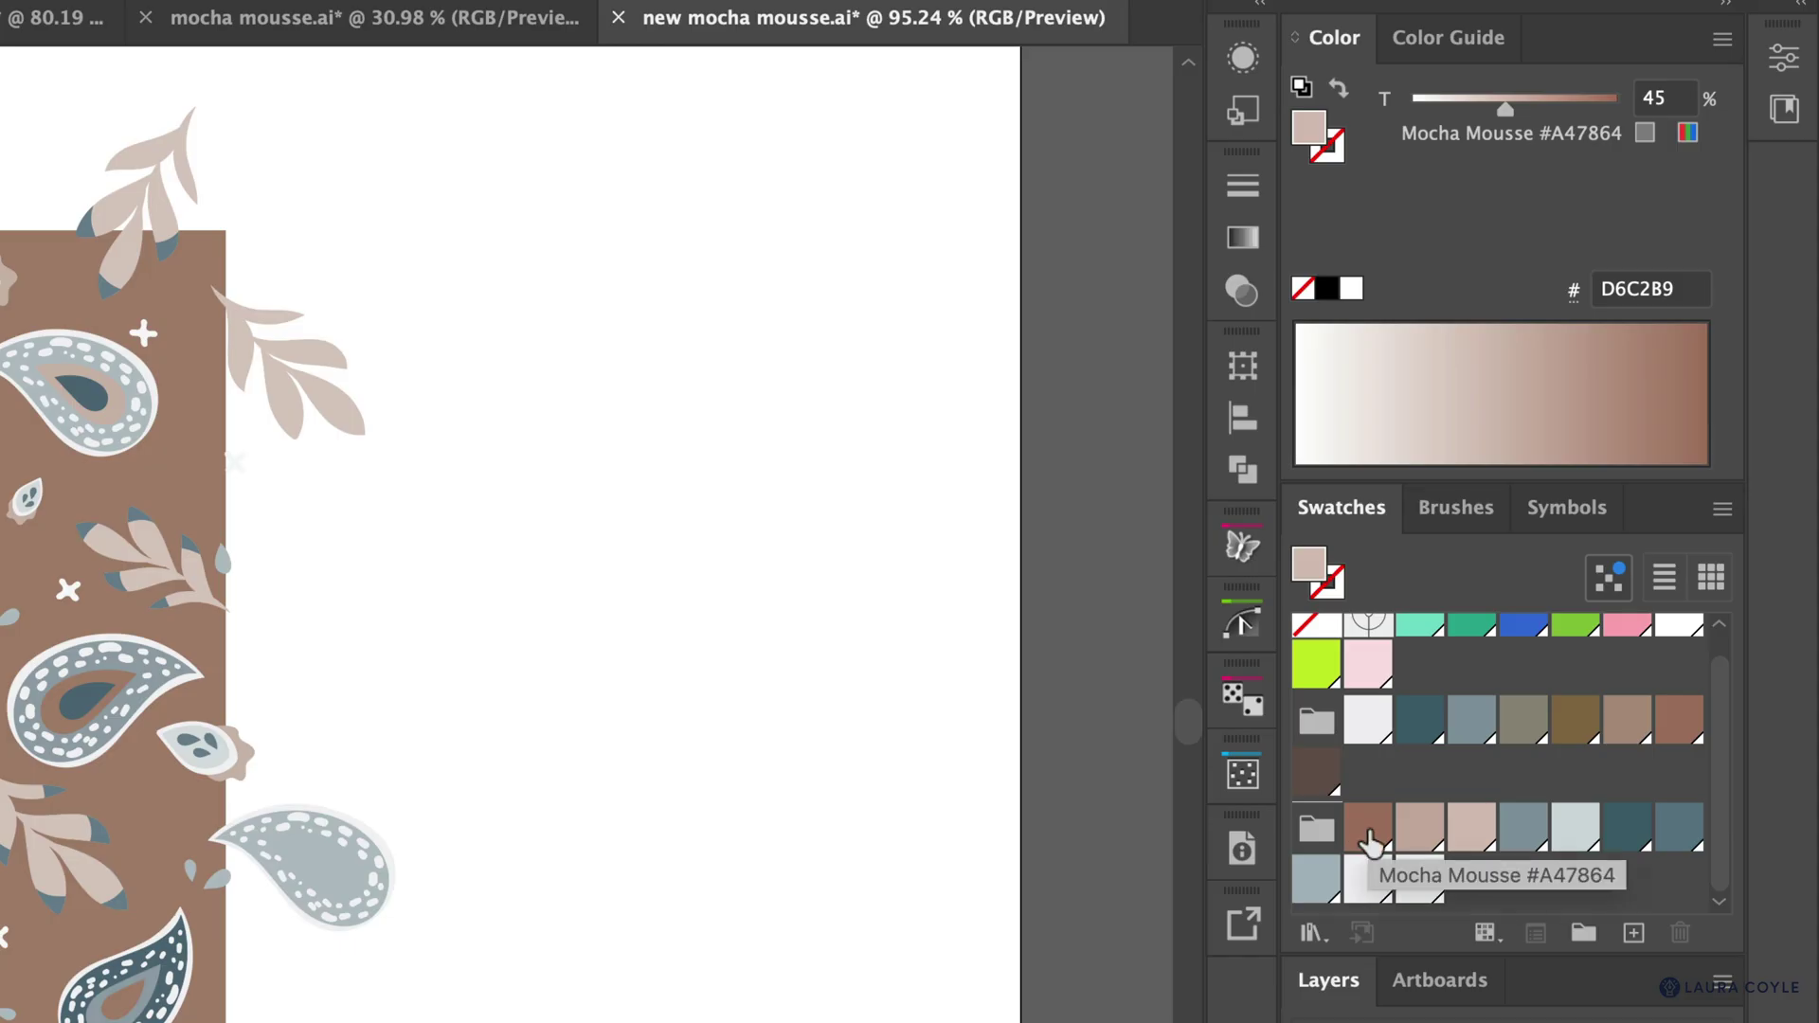
click(1370, 831)
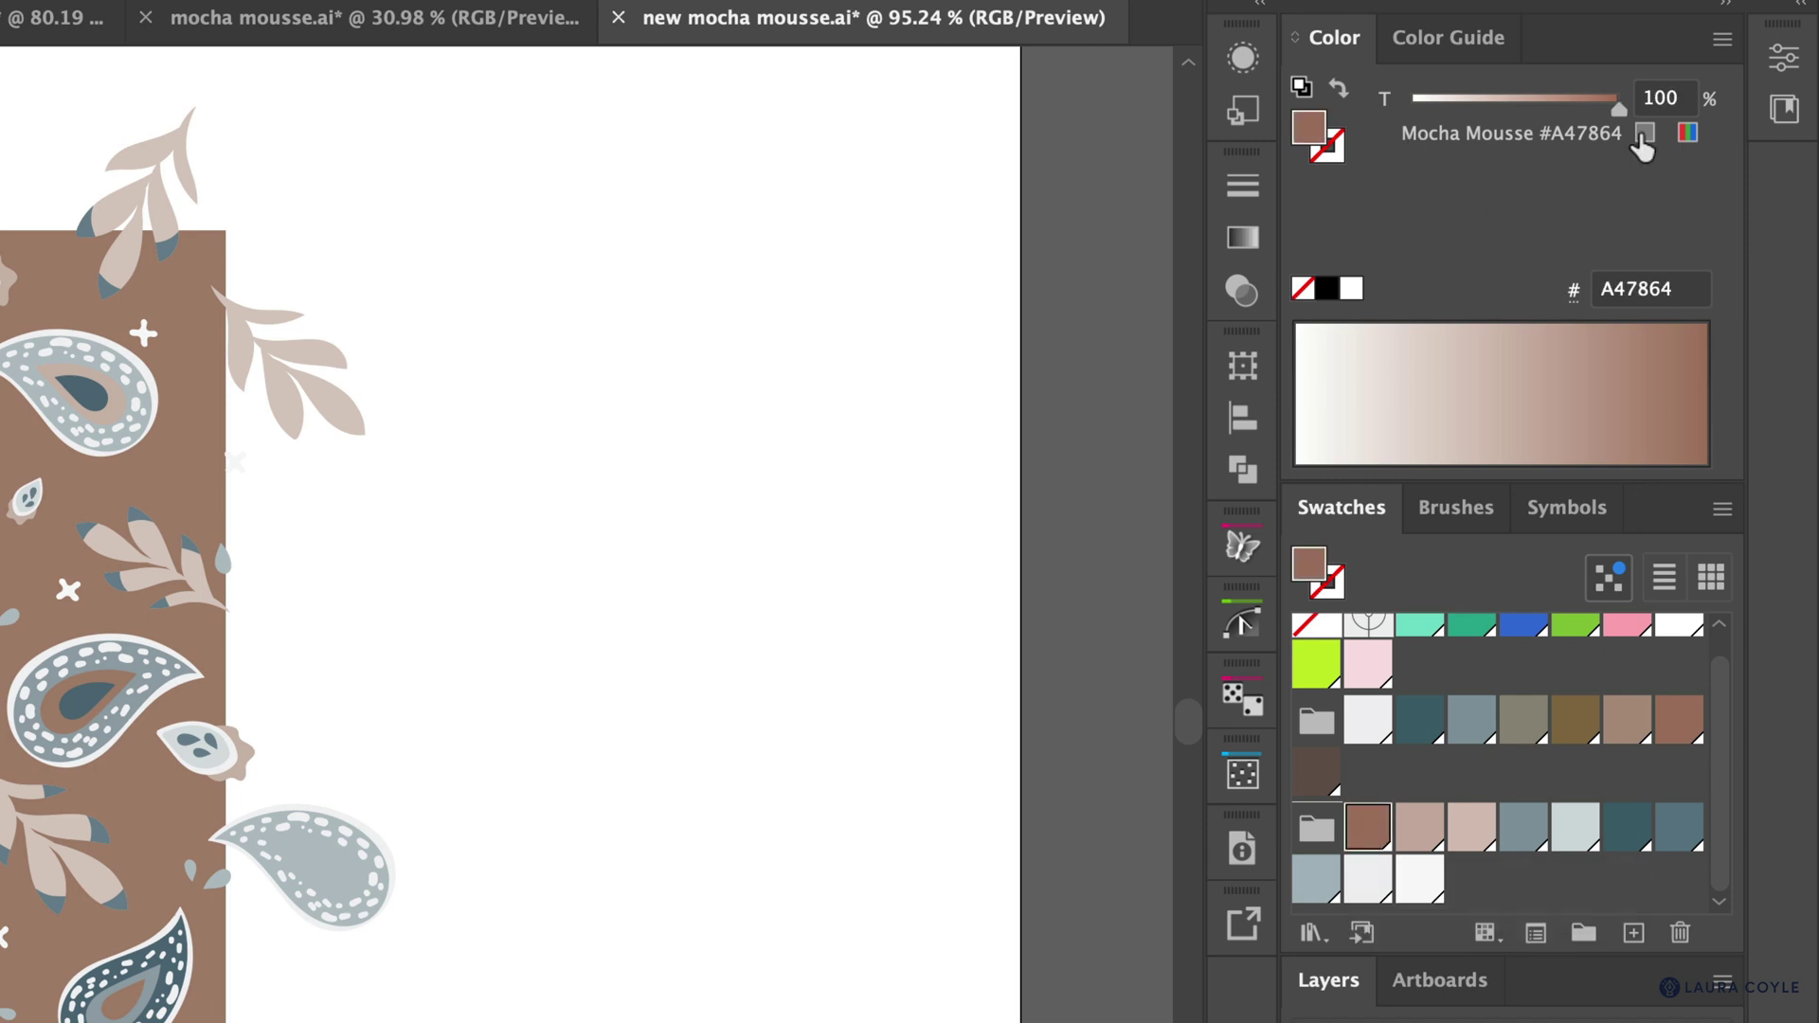
click(1421, 830)
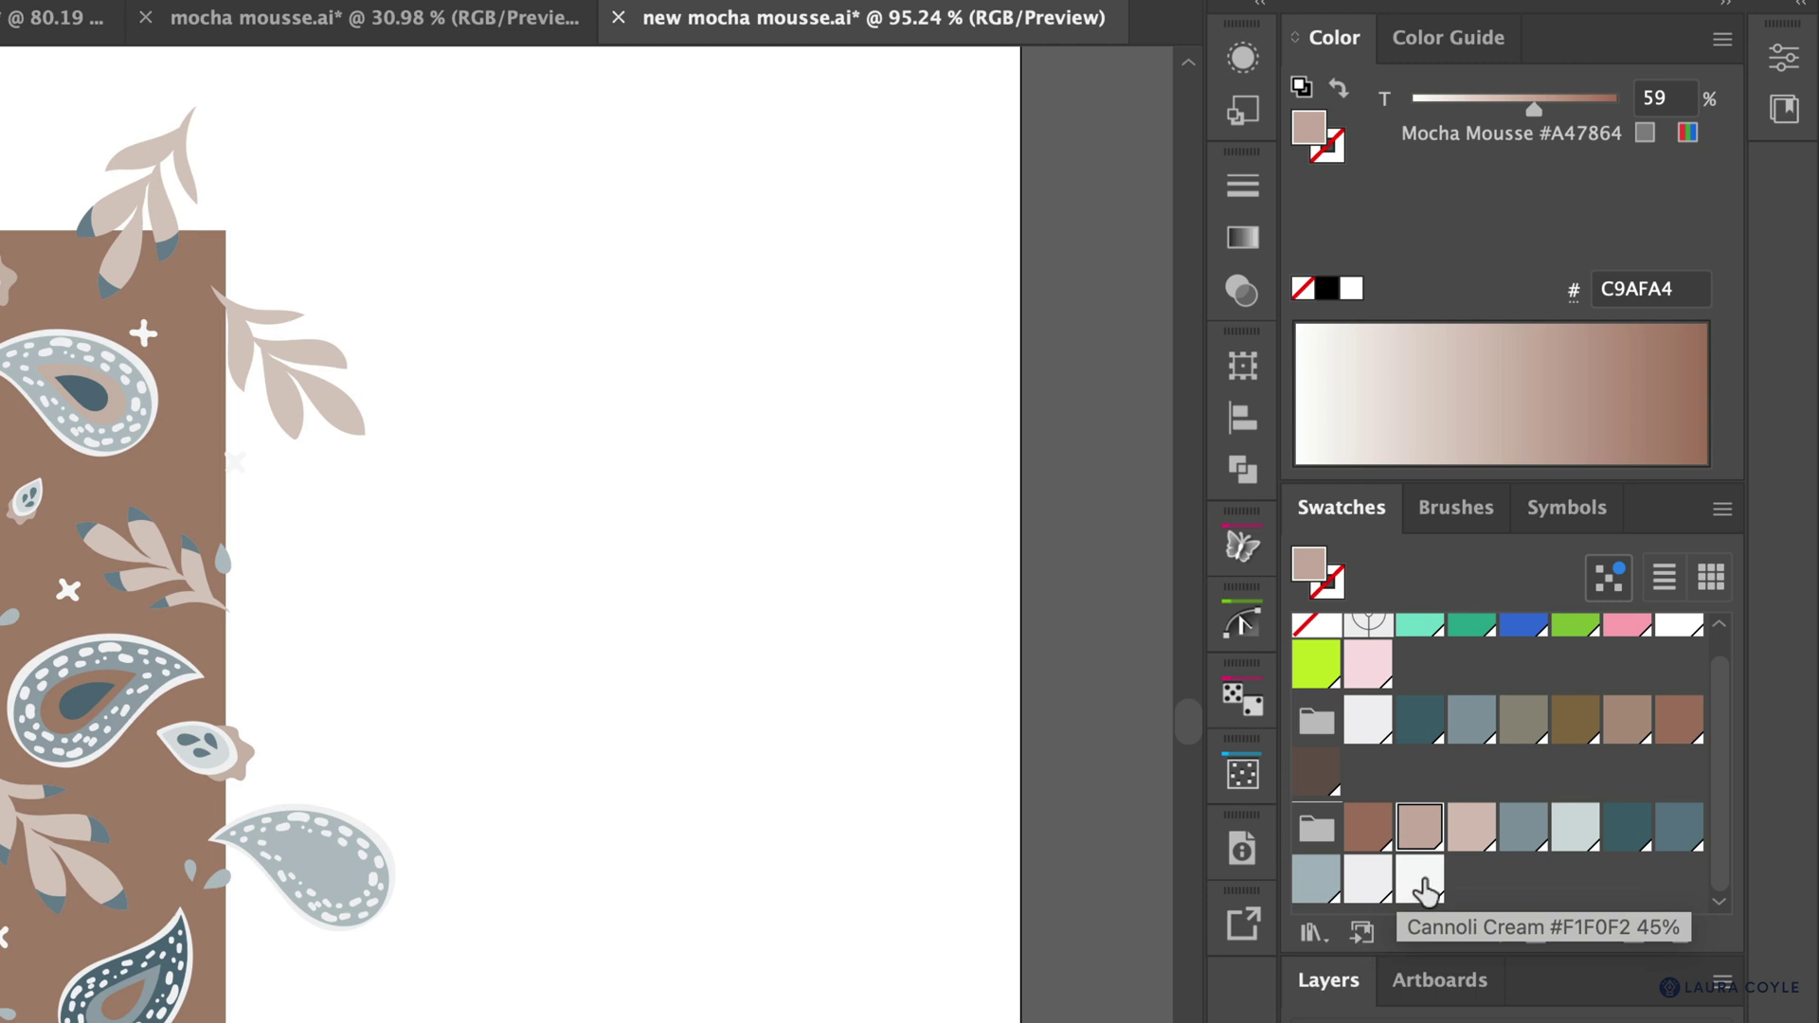
click(1475, 889)
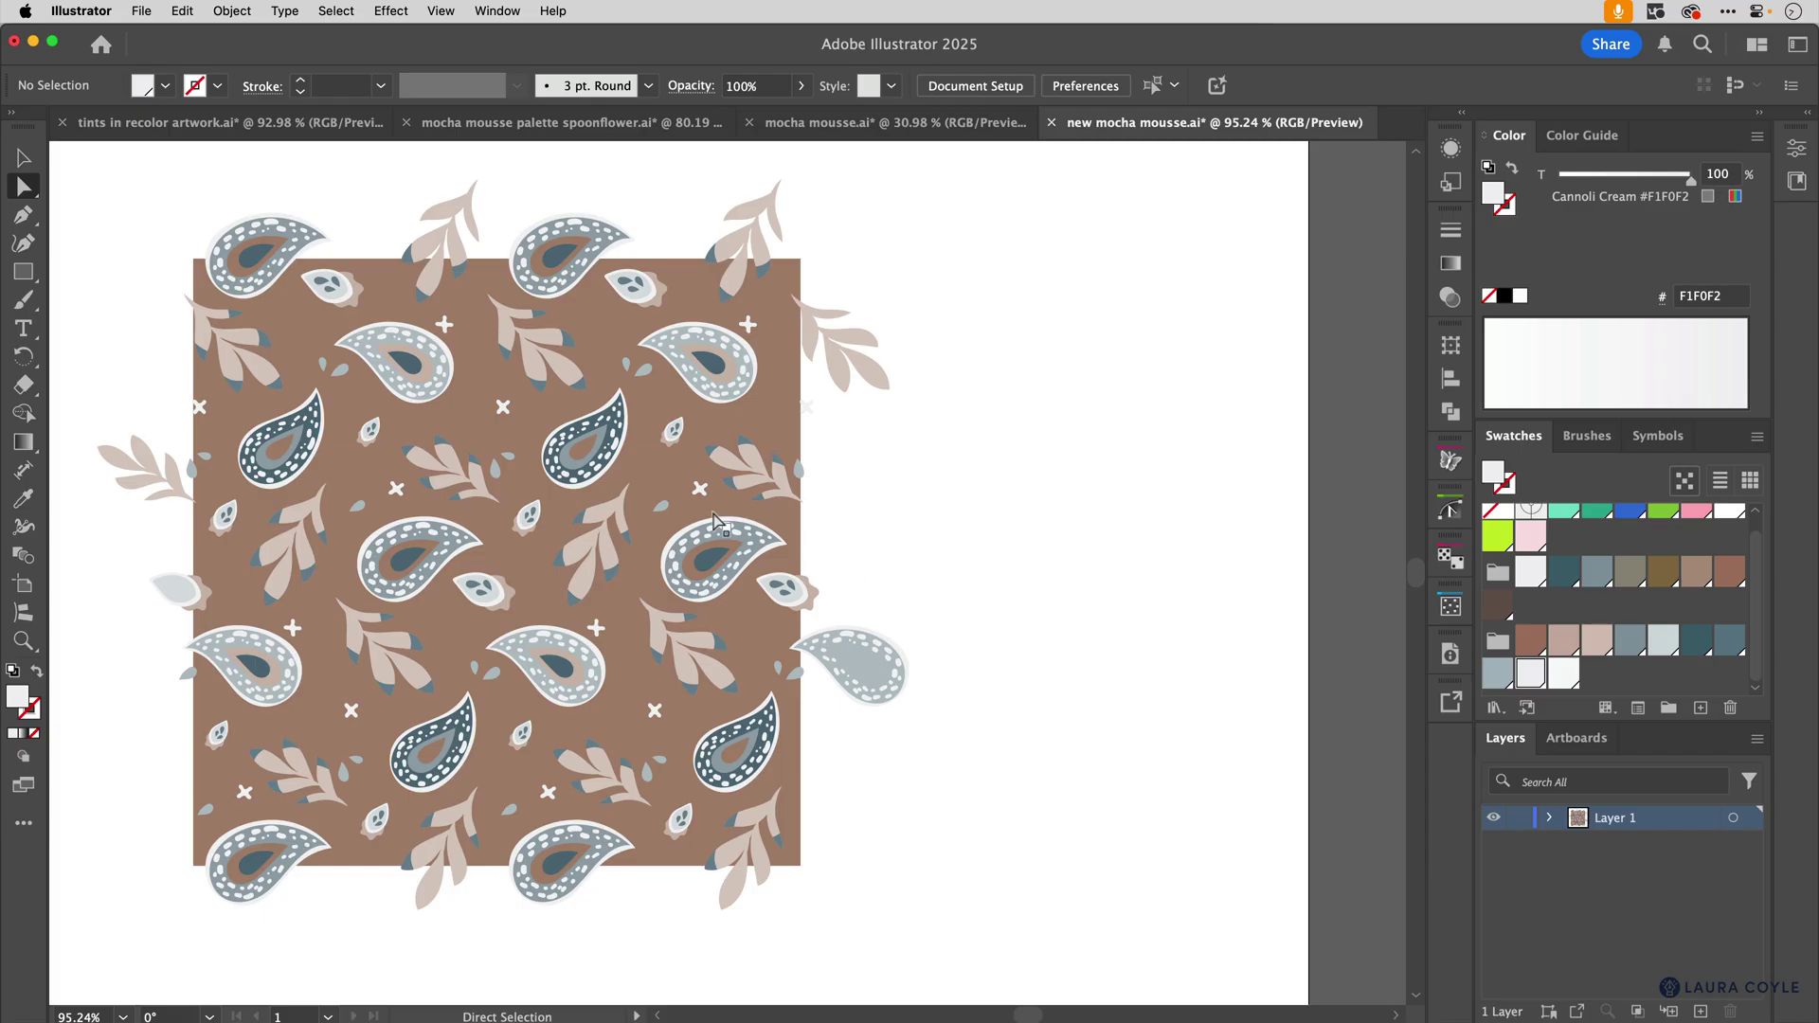
- Highlight all artwork that has the same fill color as the small cross, and clear the selection
click(70, 591)
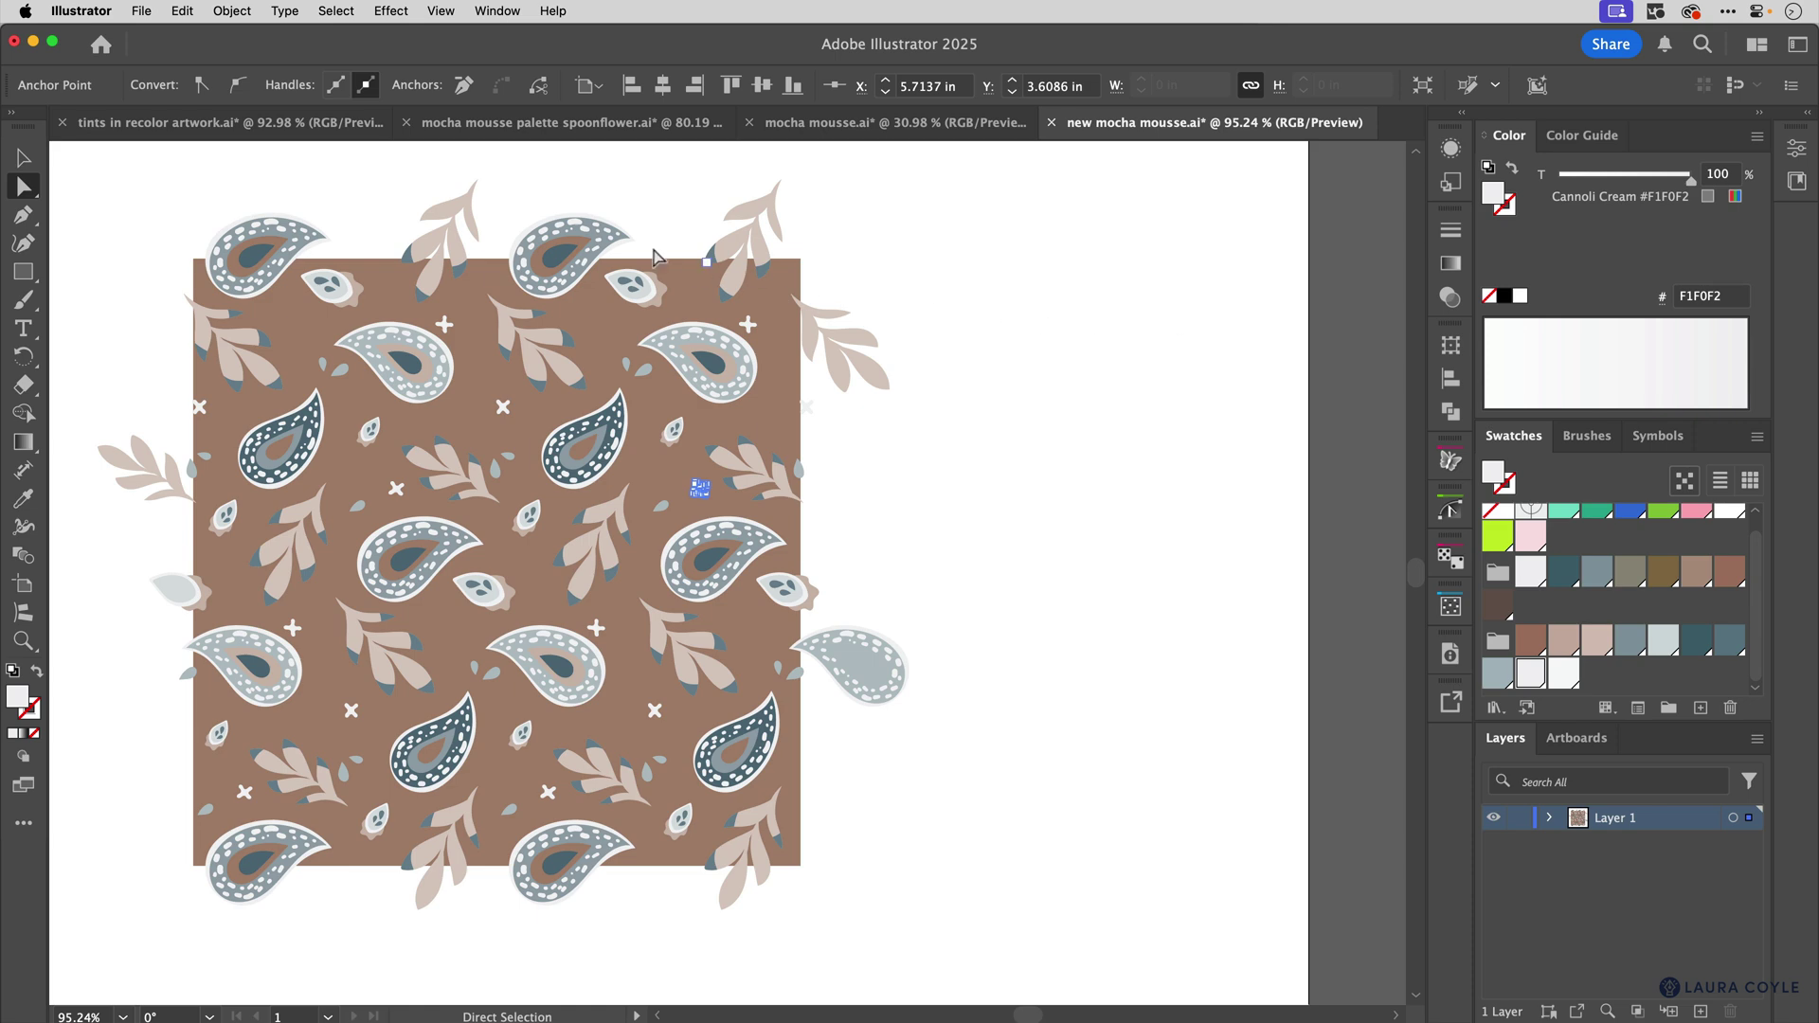
click(337, 11)
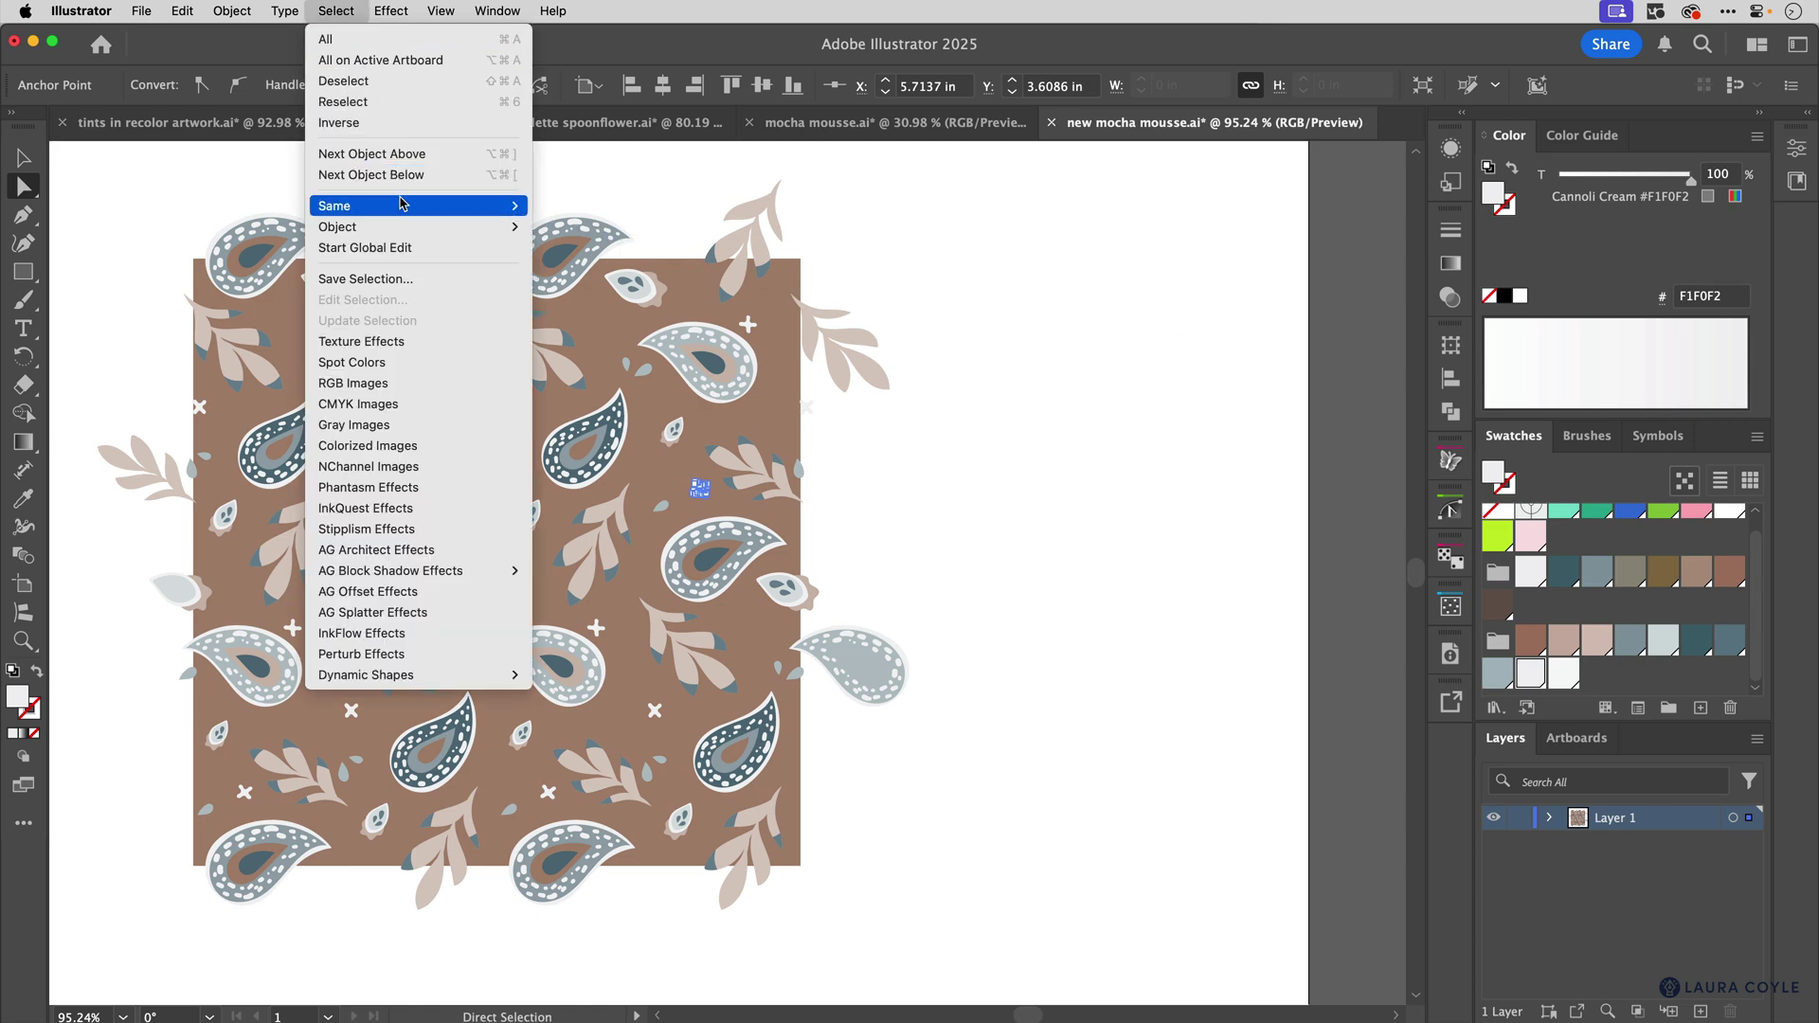
mouse_move(405, 216)
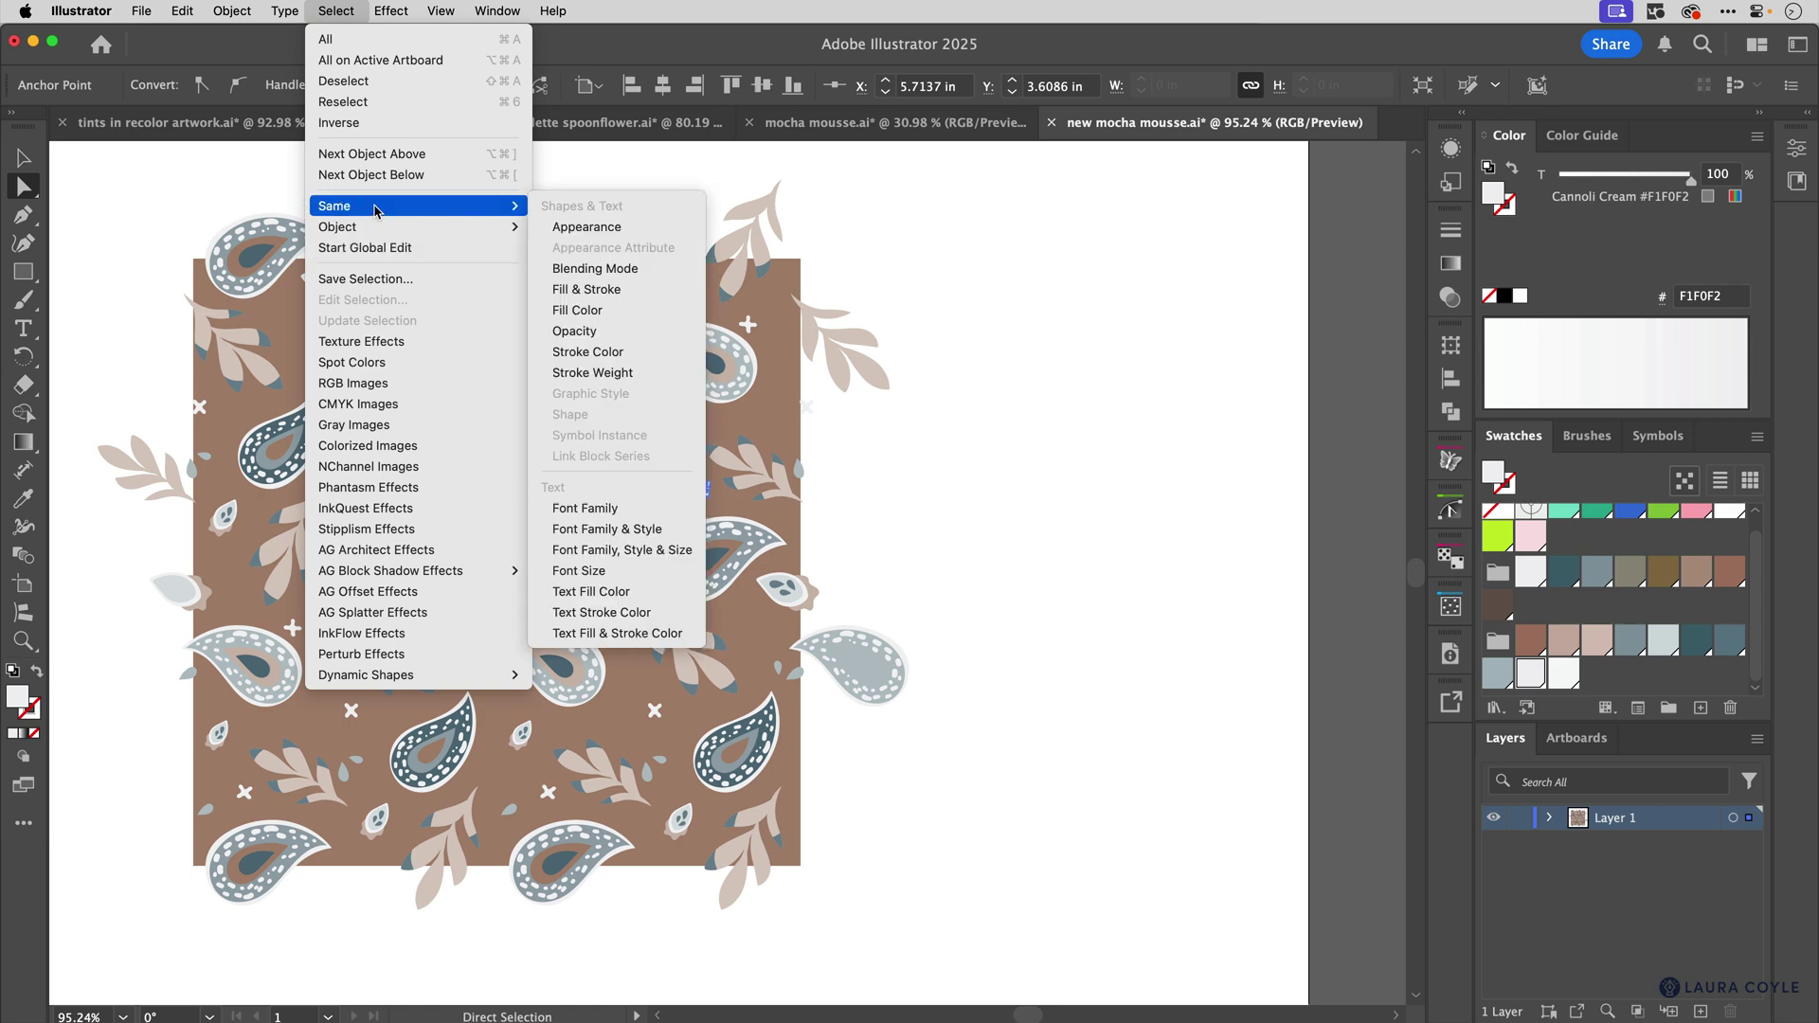
click(603, 314)
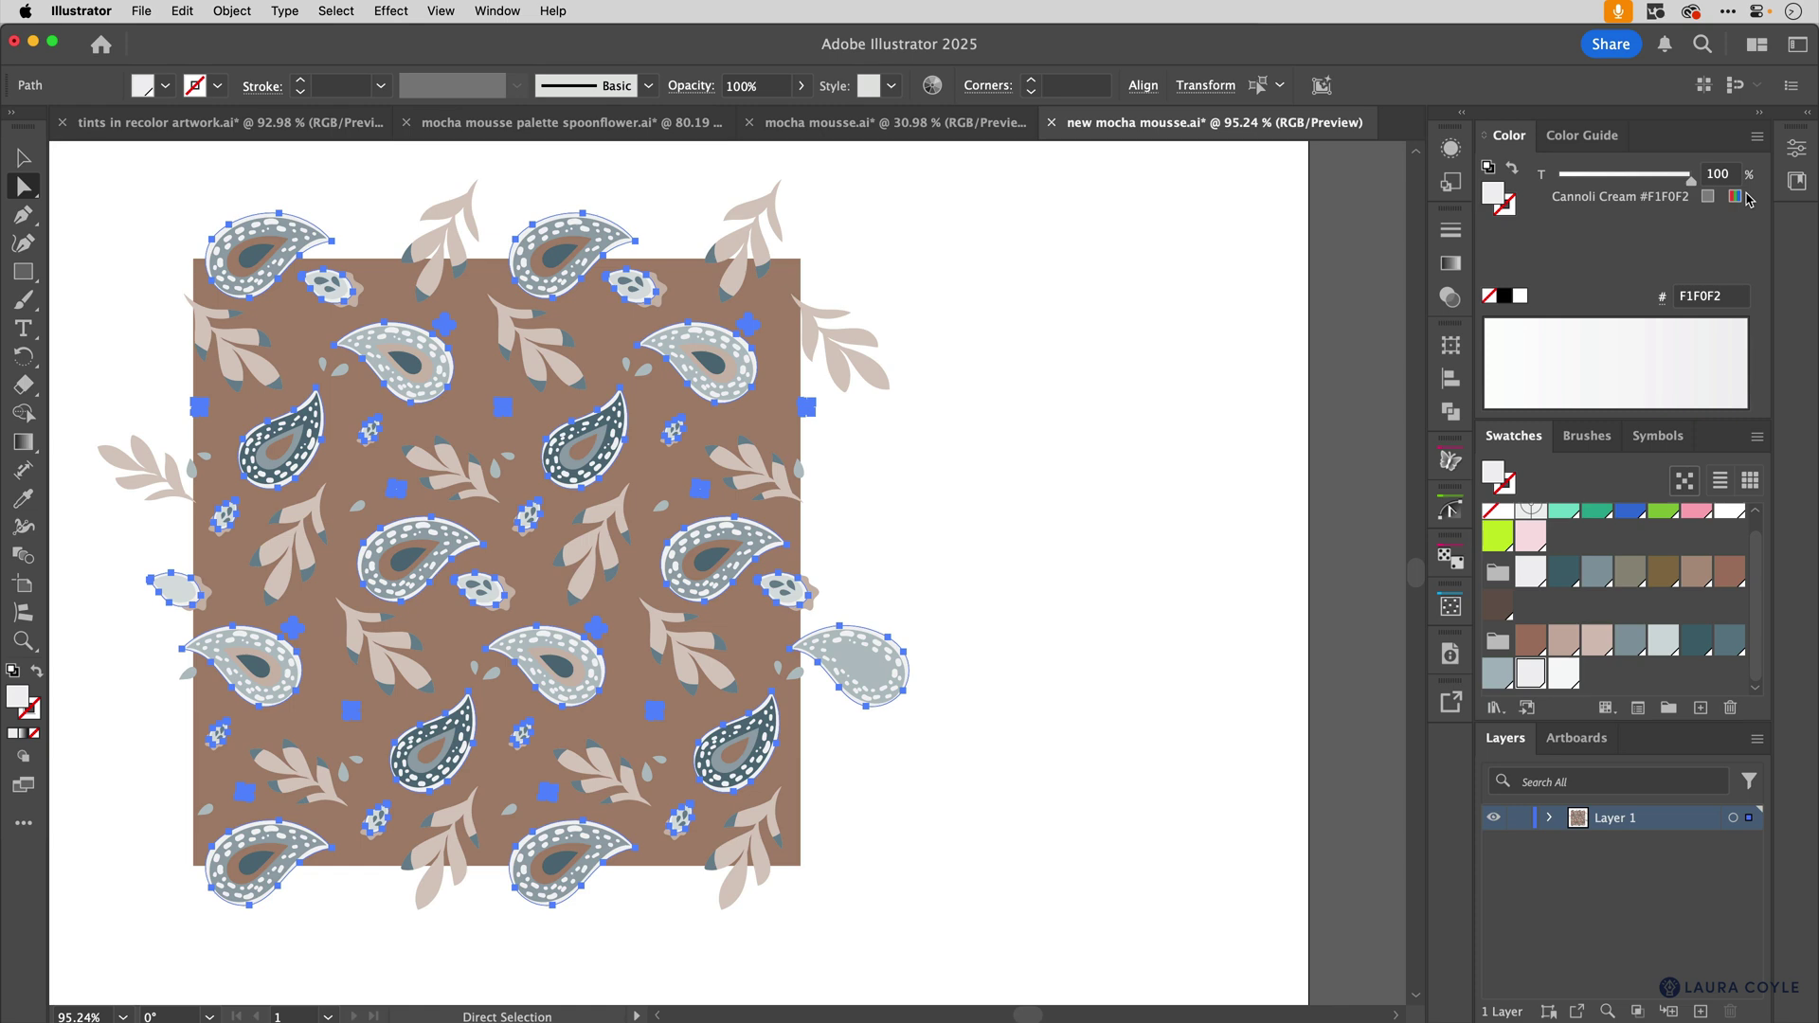
click(981, 575)
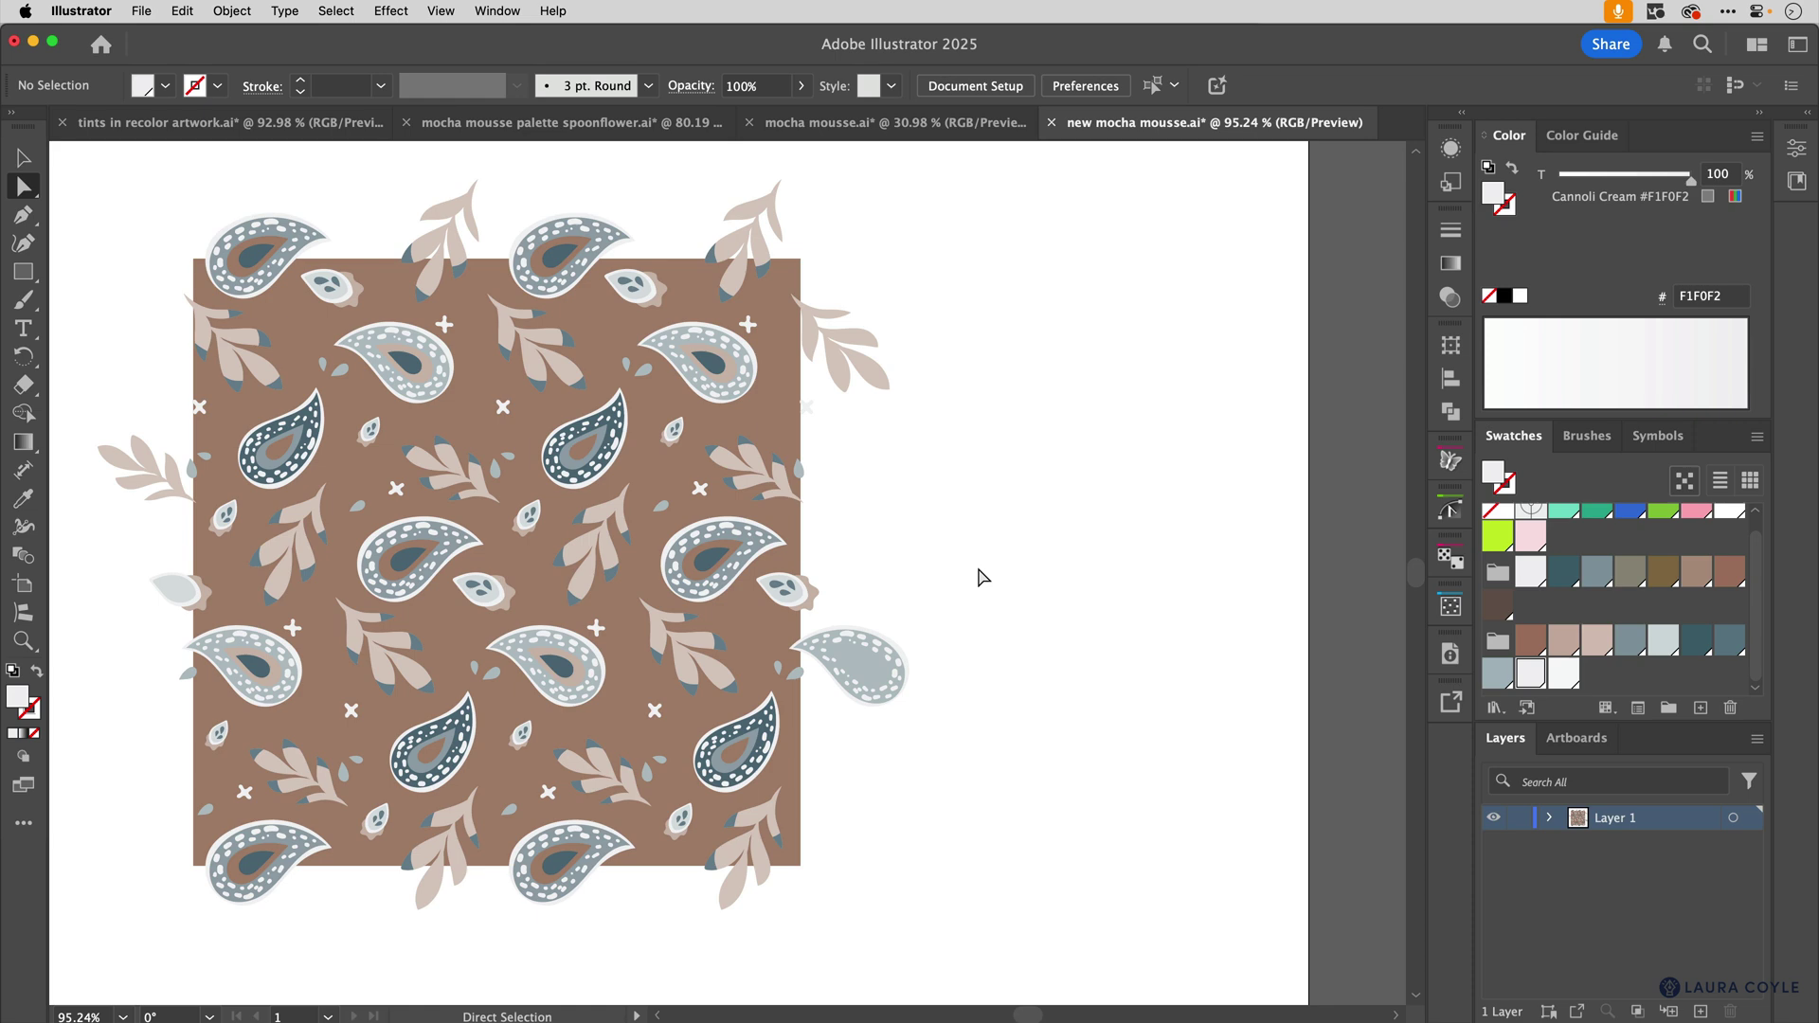
- Check which swatches fill the background square, a paisley's center and a small cross
key(v)
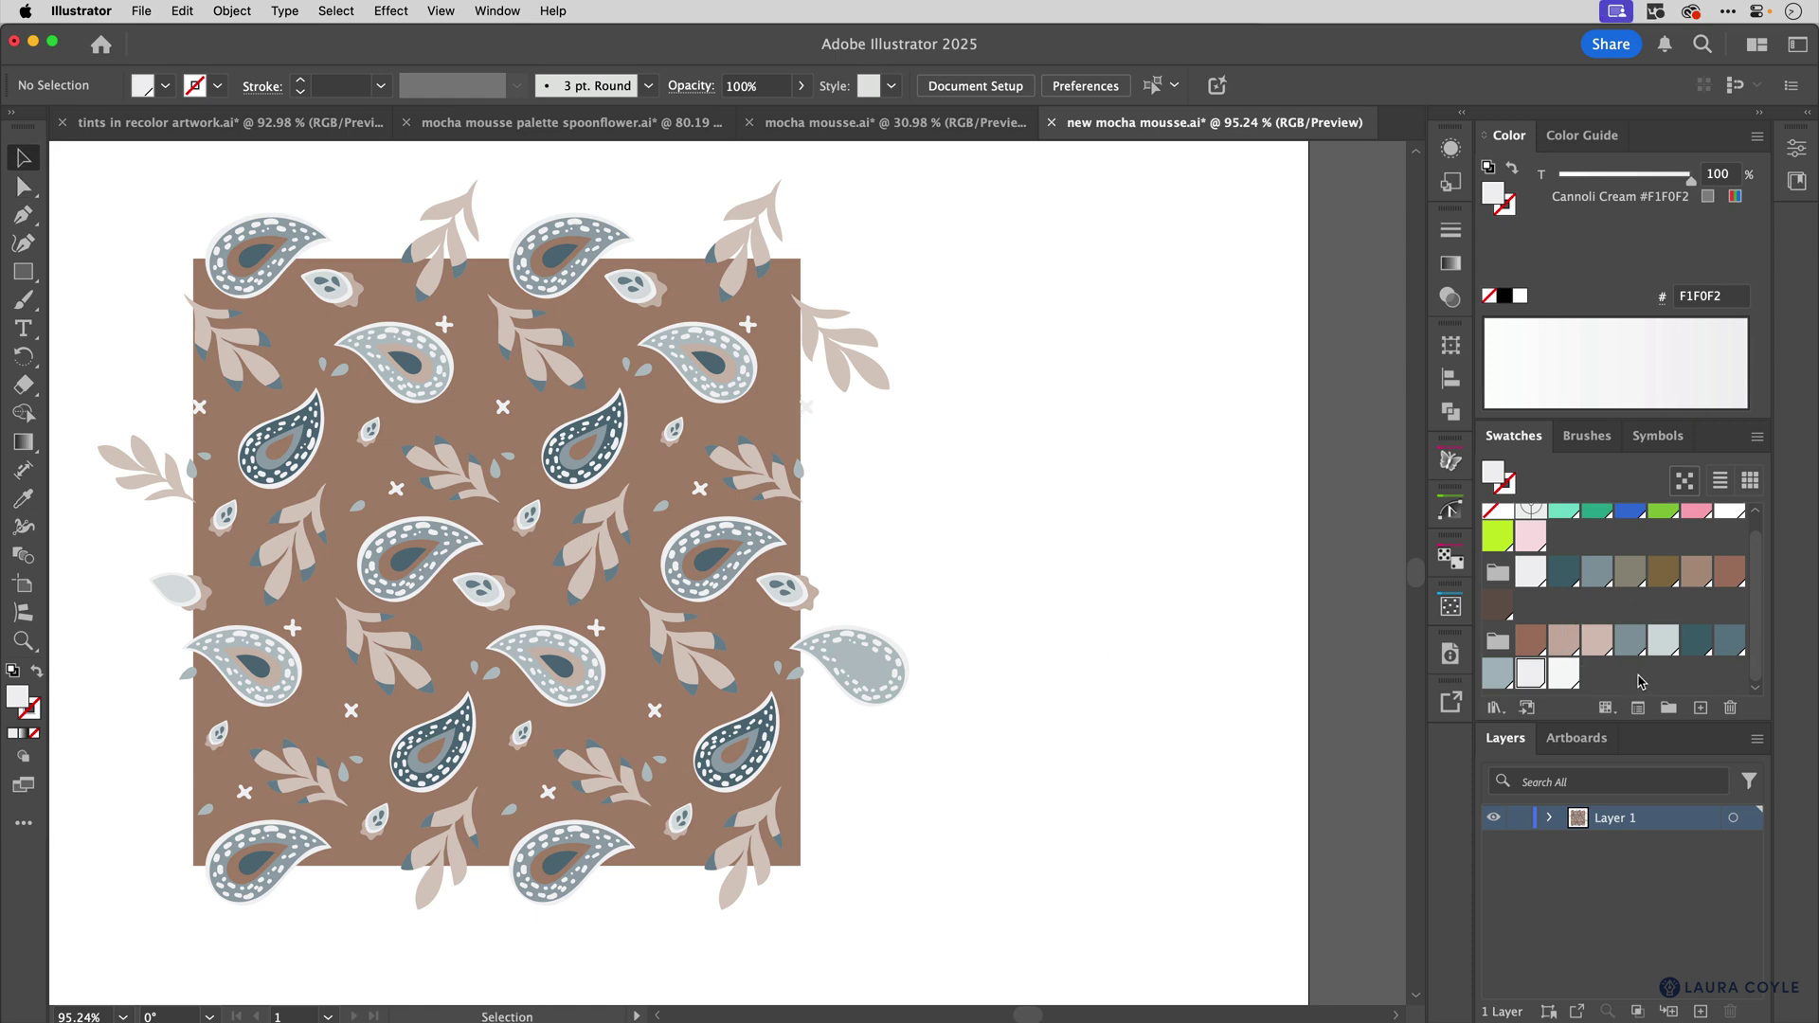
key(a)
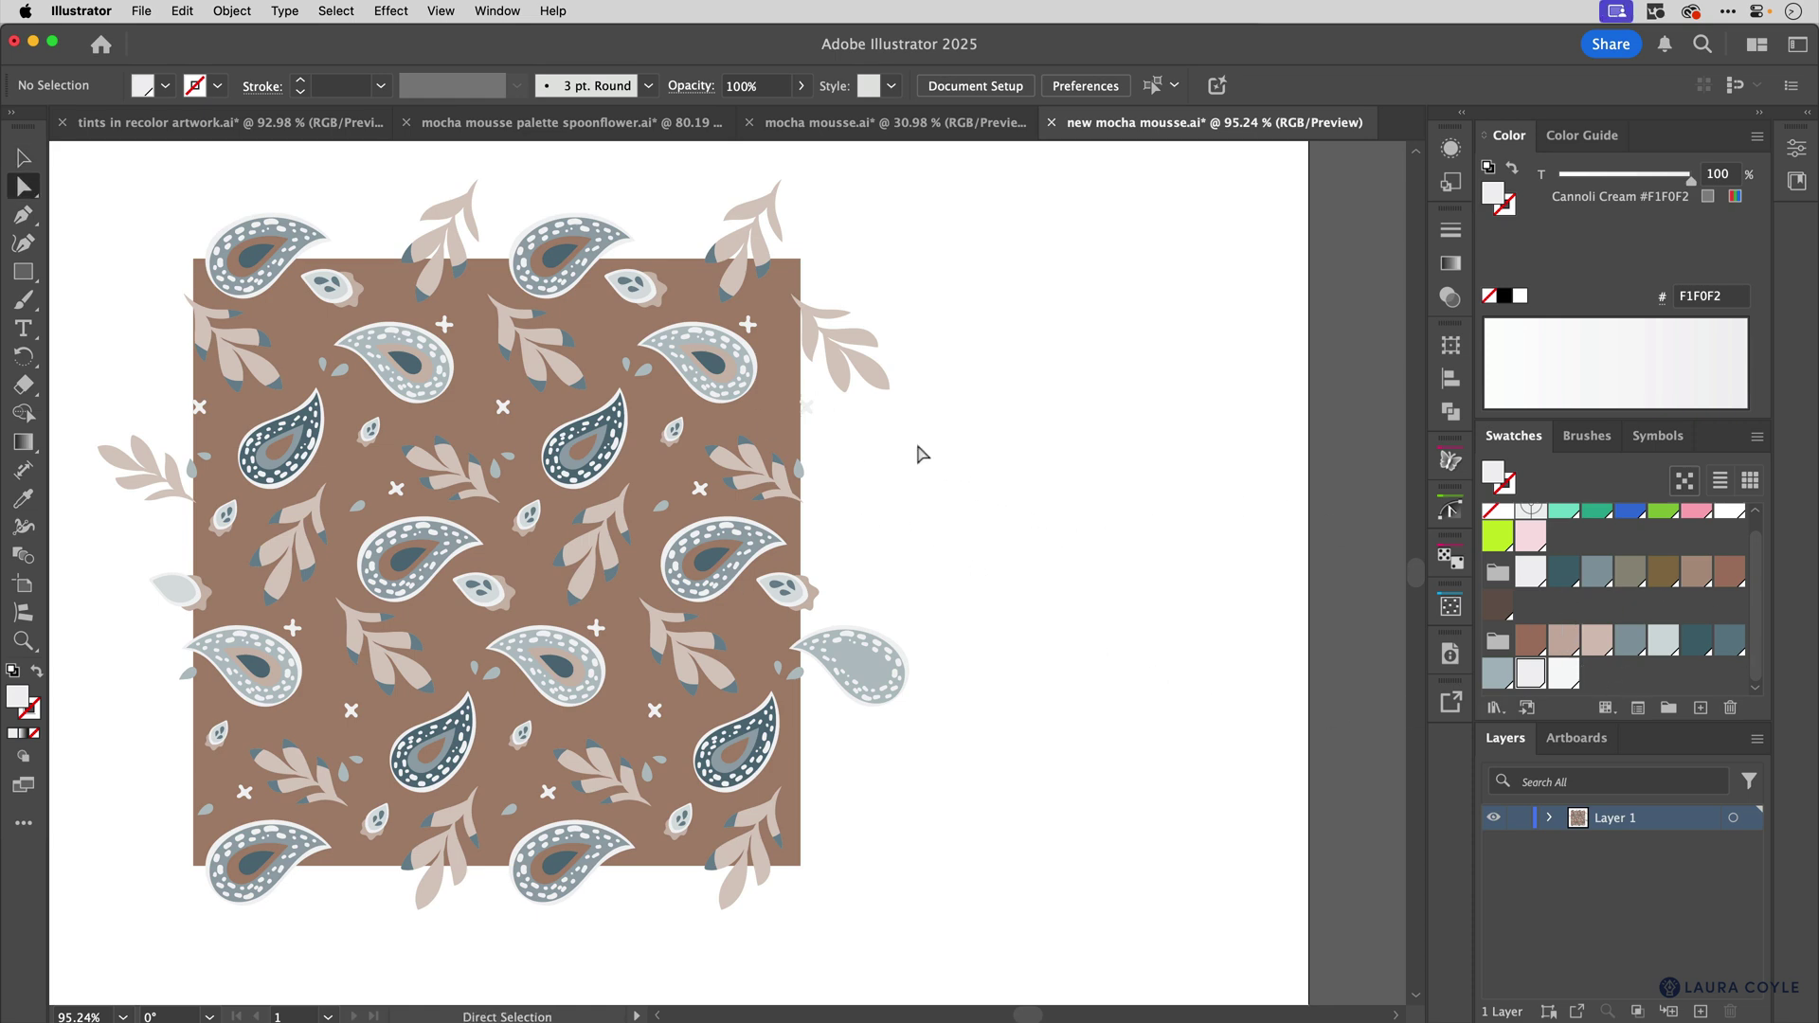
click(755, 426)
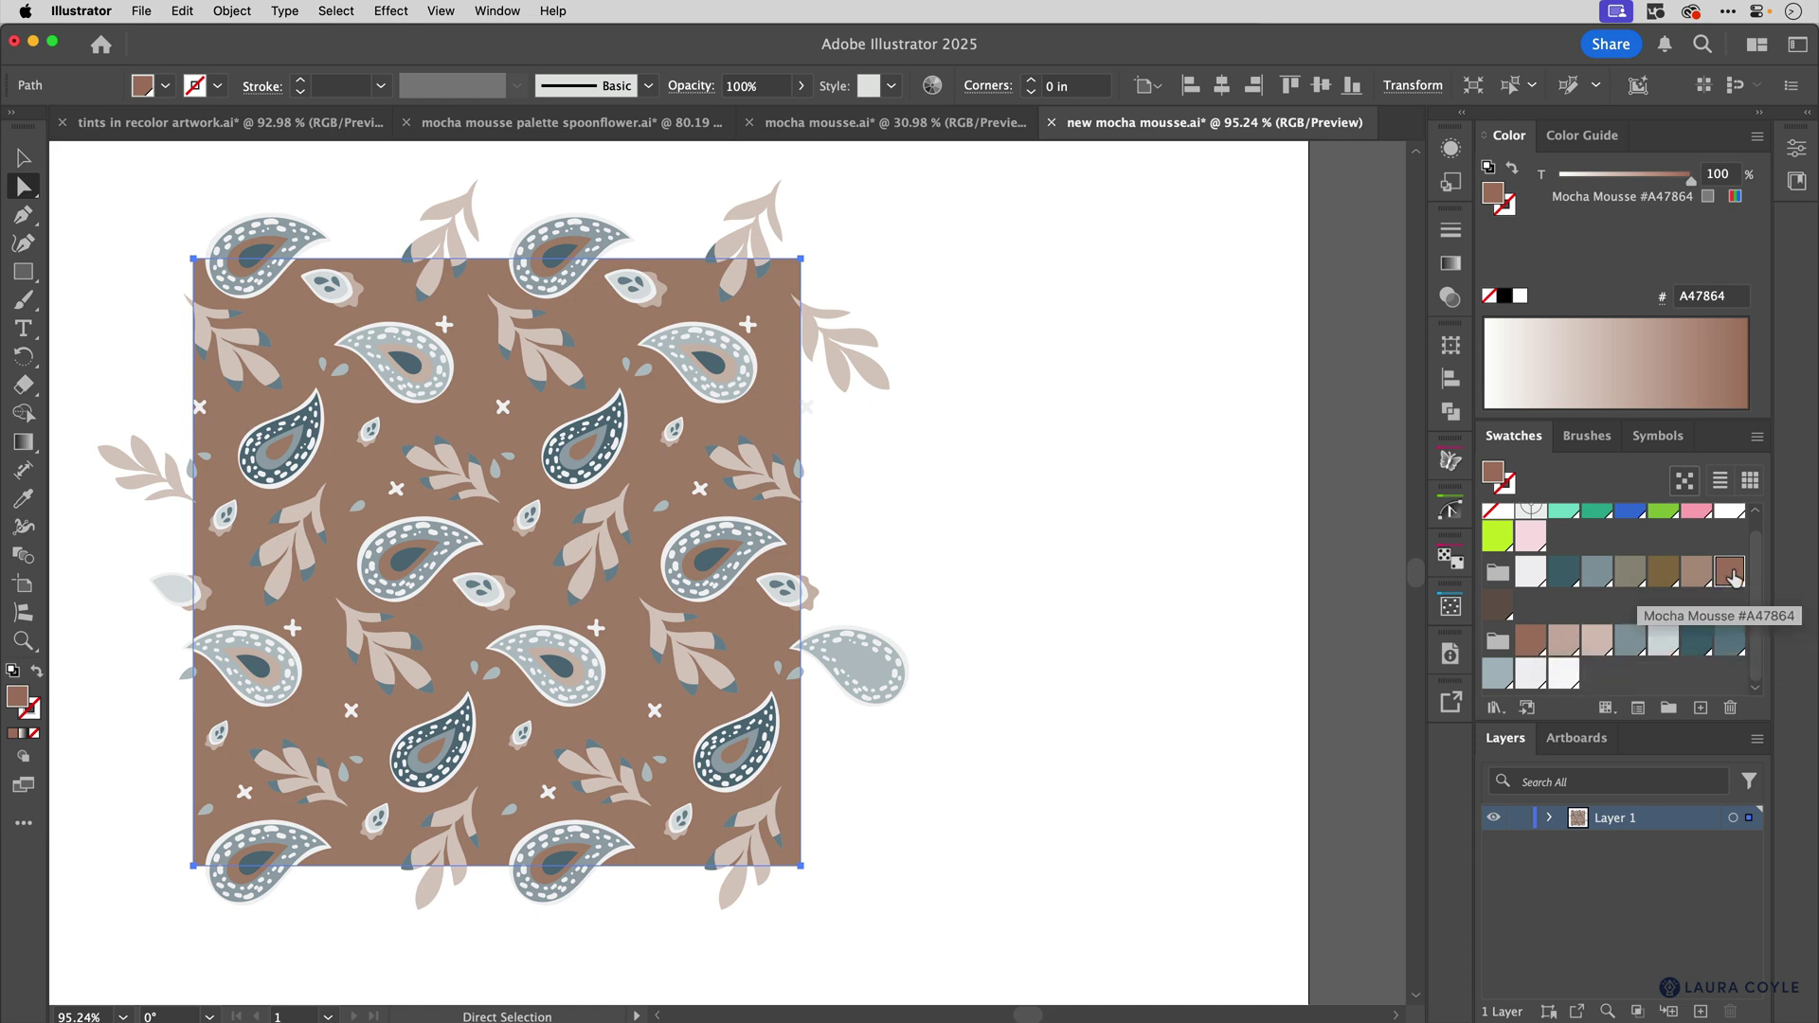
click(719, 561)
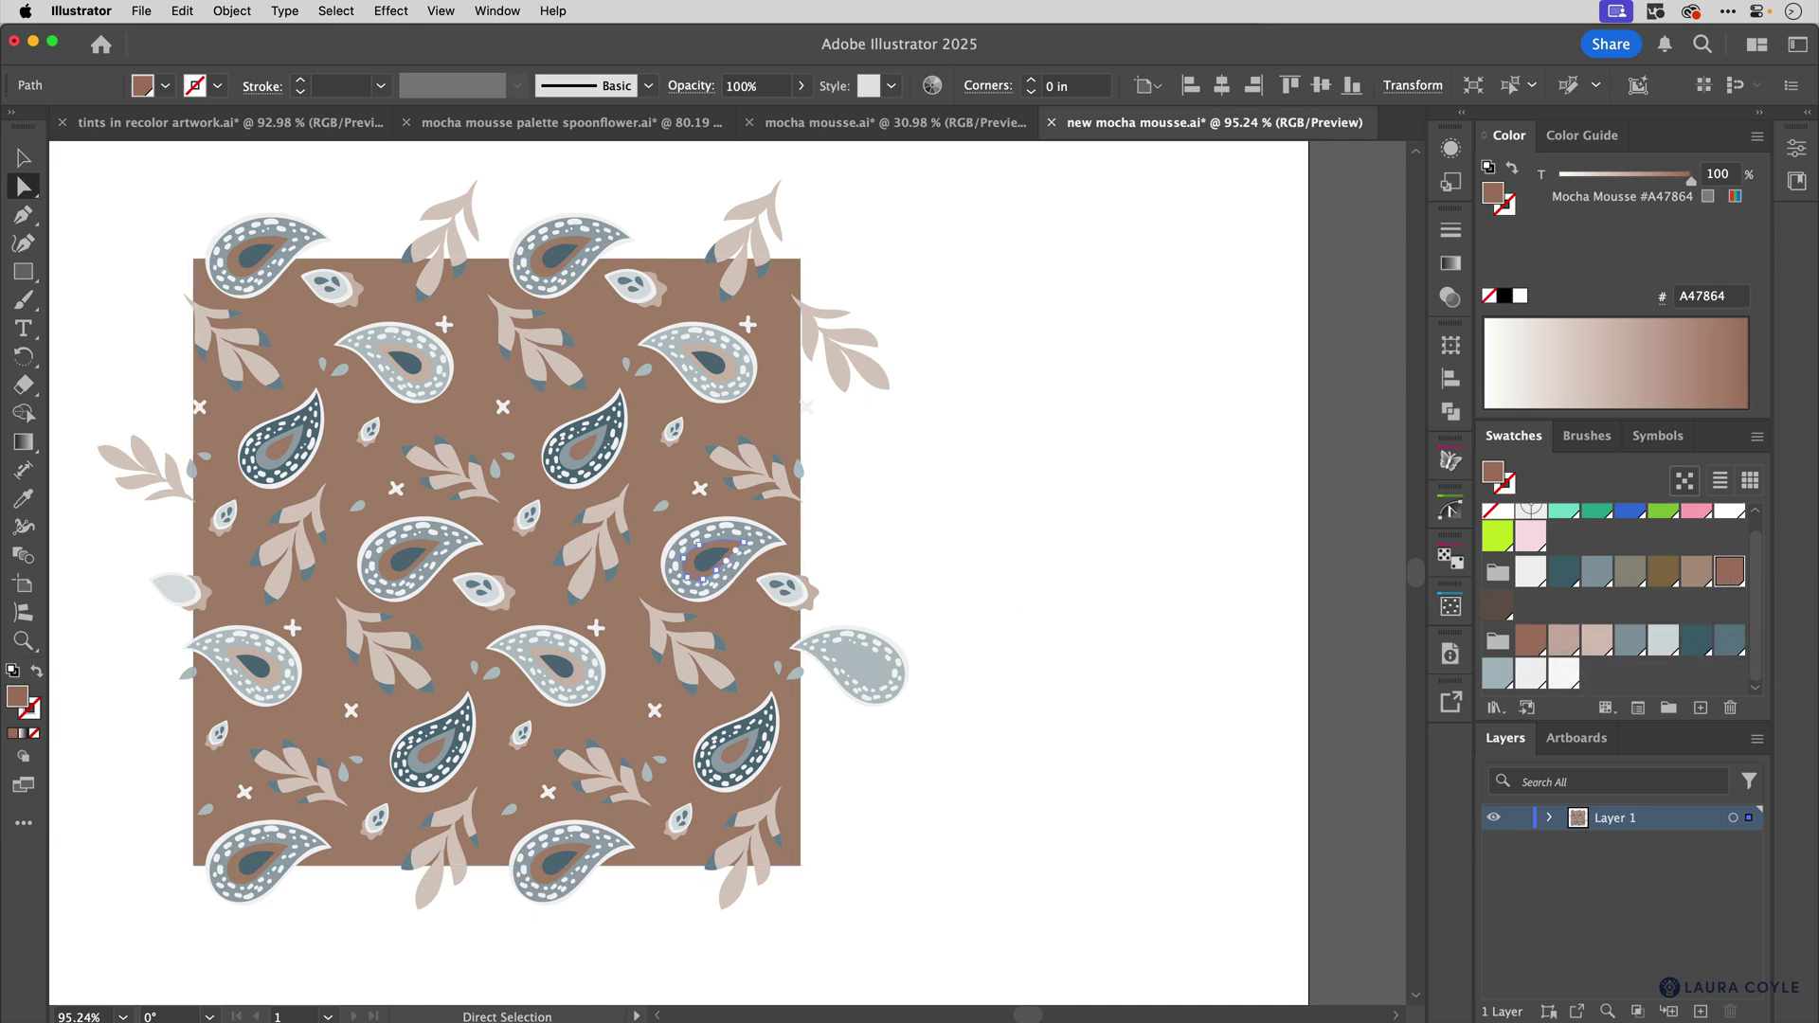
click(720, 561)
click(703, 558)
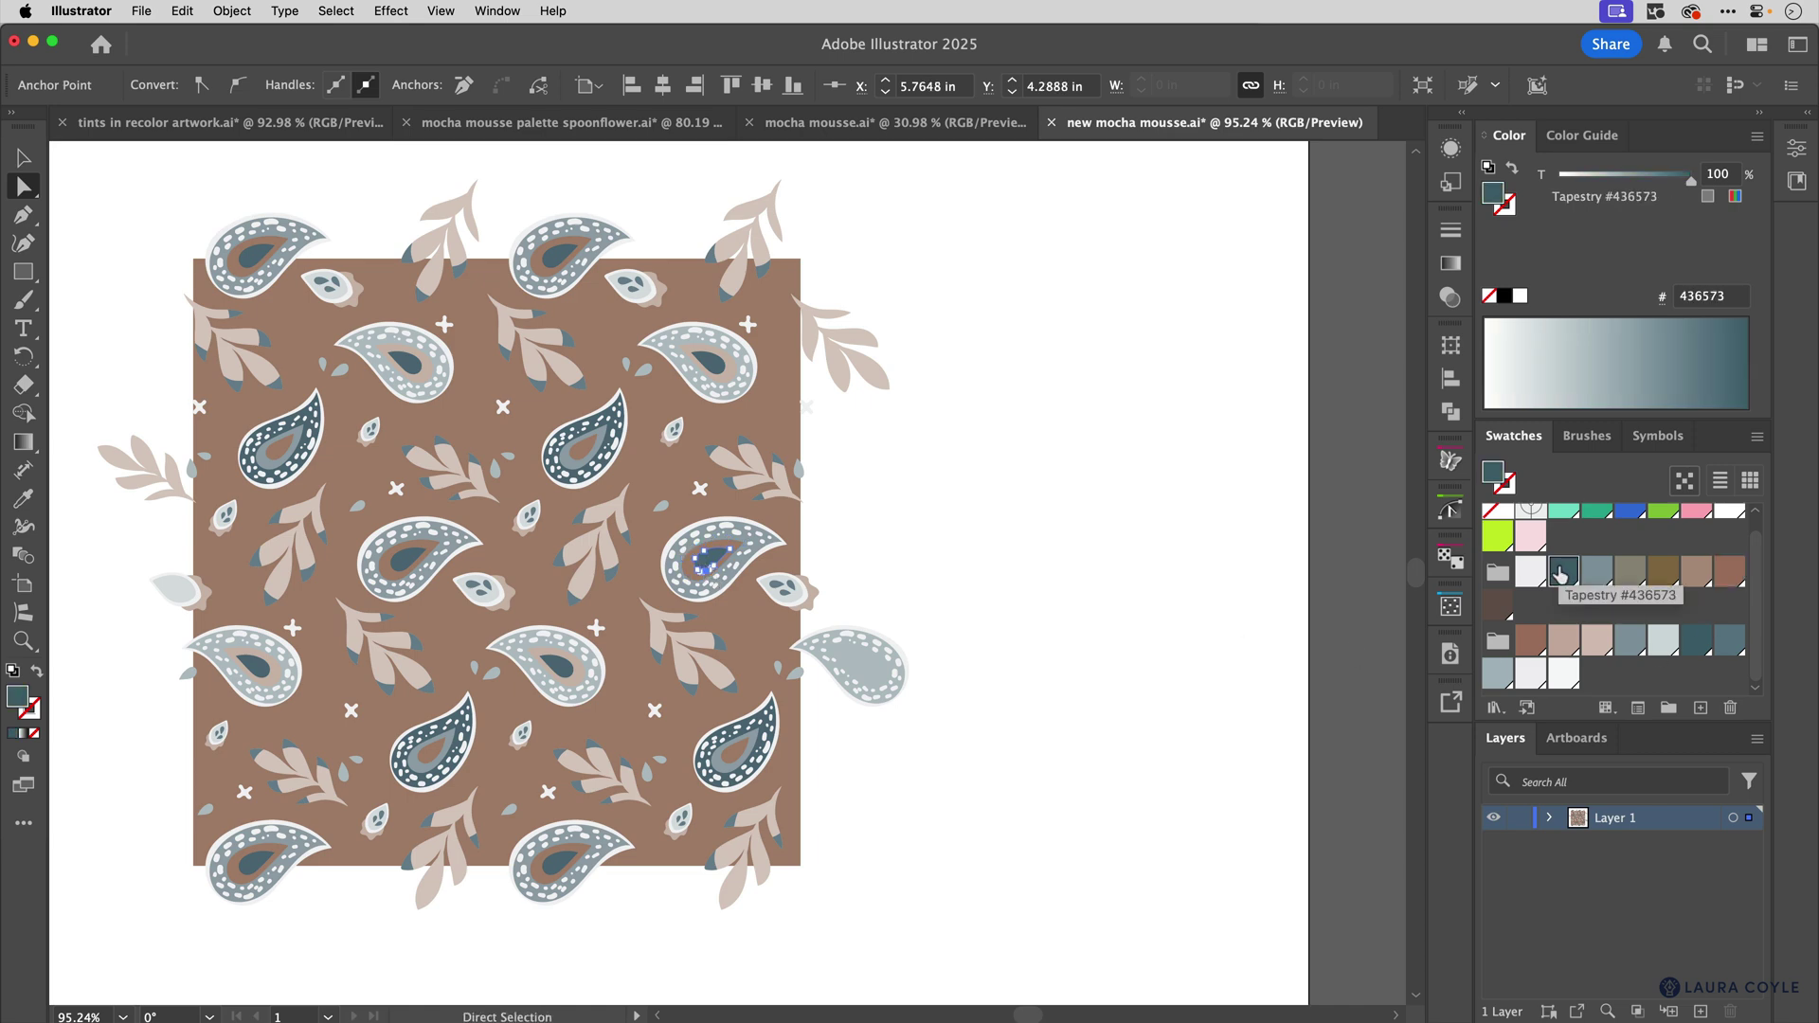
click(596, 627)
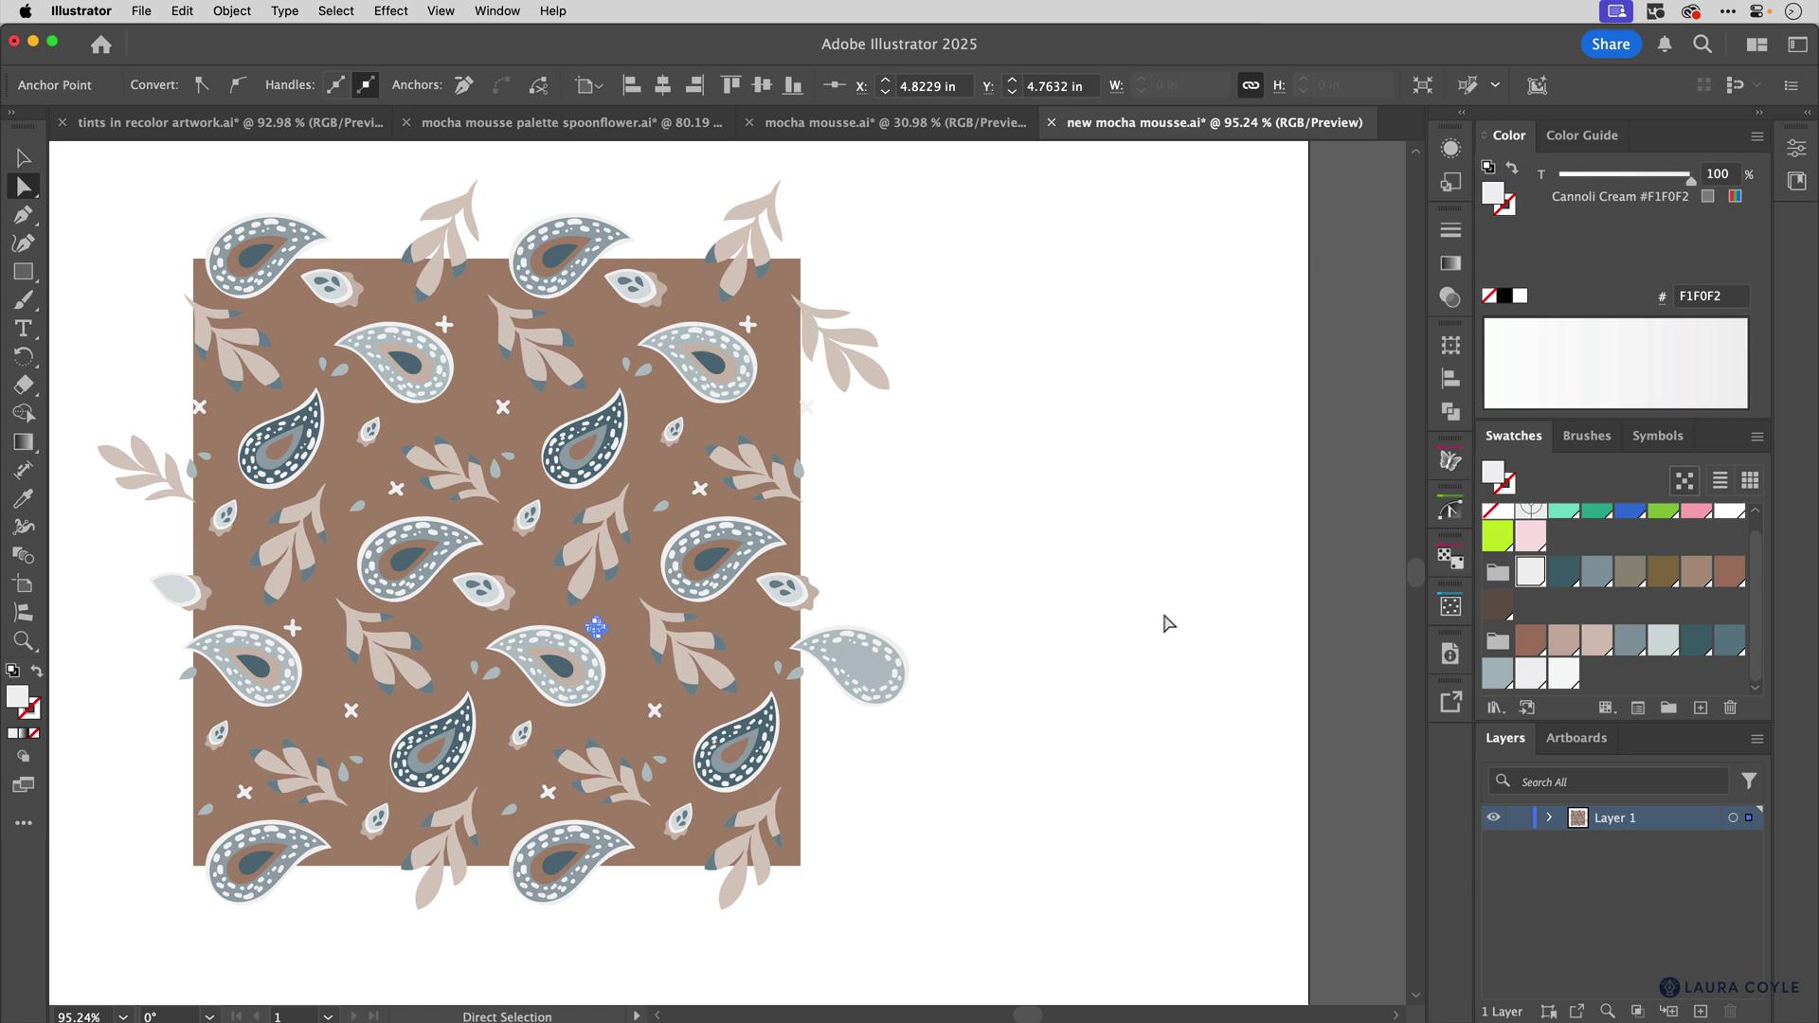
click(1013, 528)
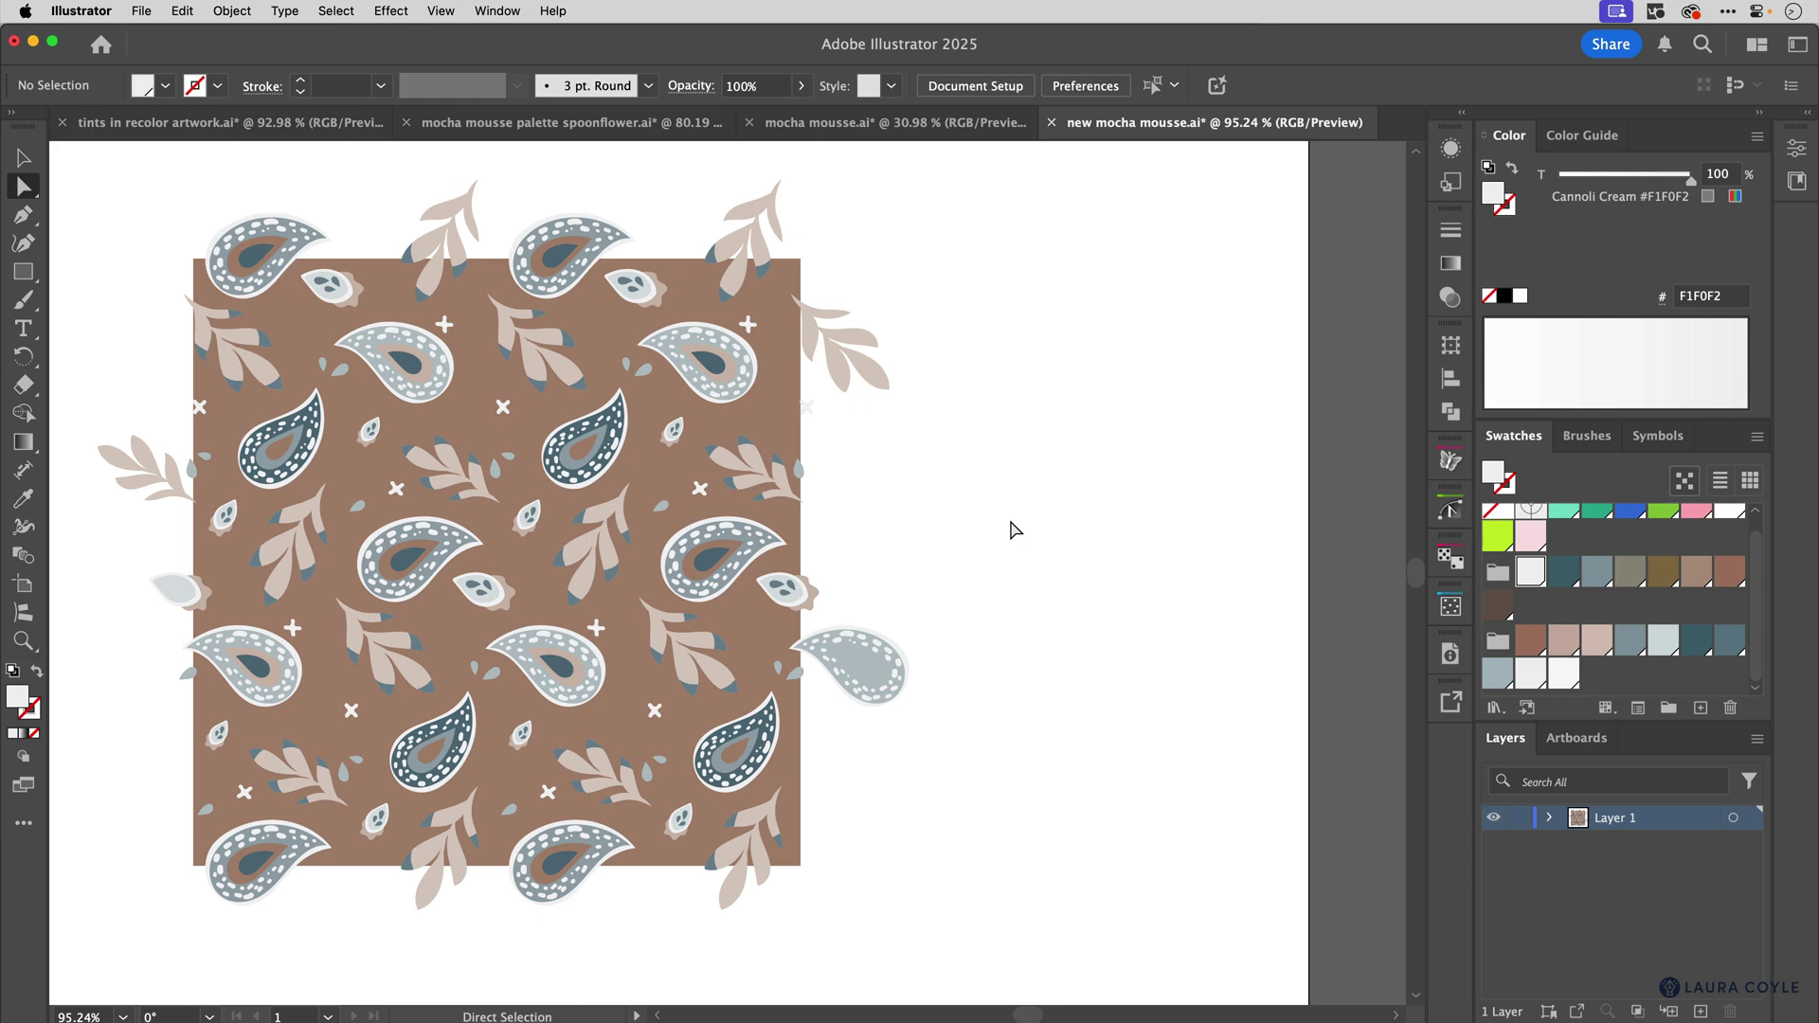
- Create another swatch group named "new tints" from the whole pattern, including swatches for tints
key(v)
click(660, 572)
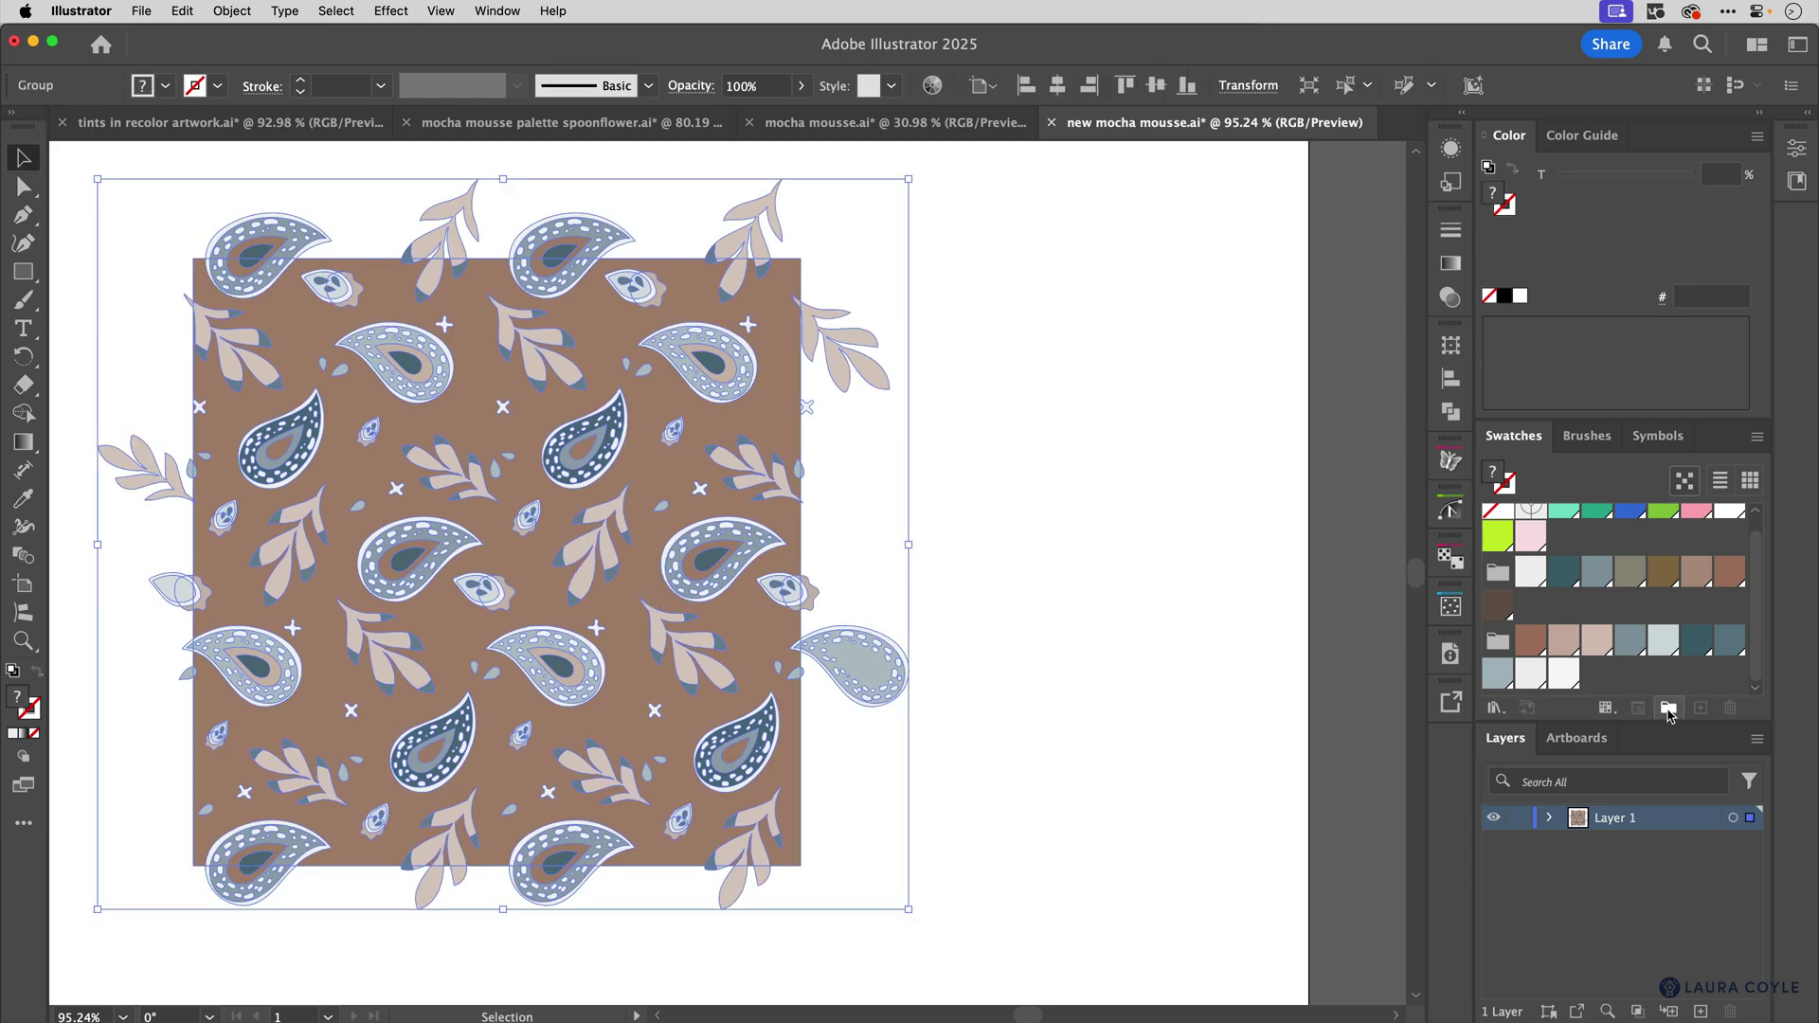
click(1669, 709)
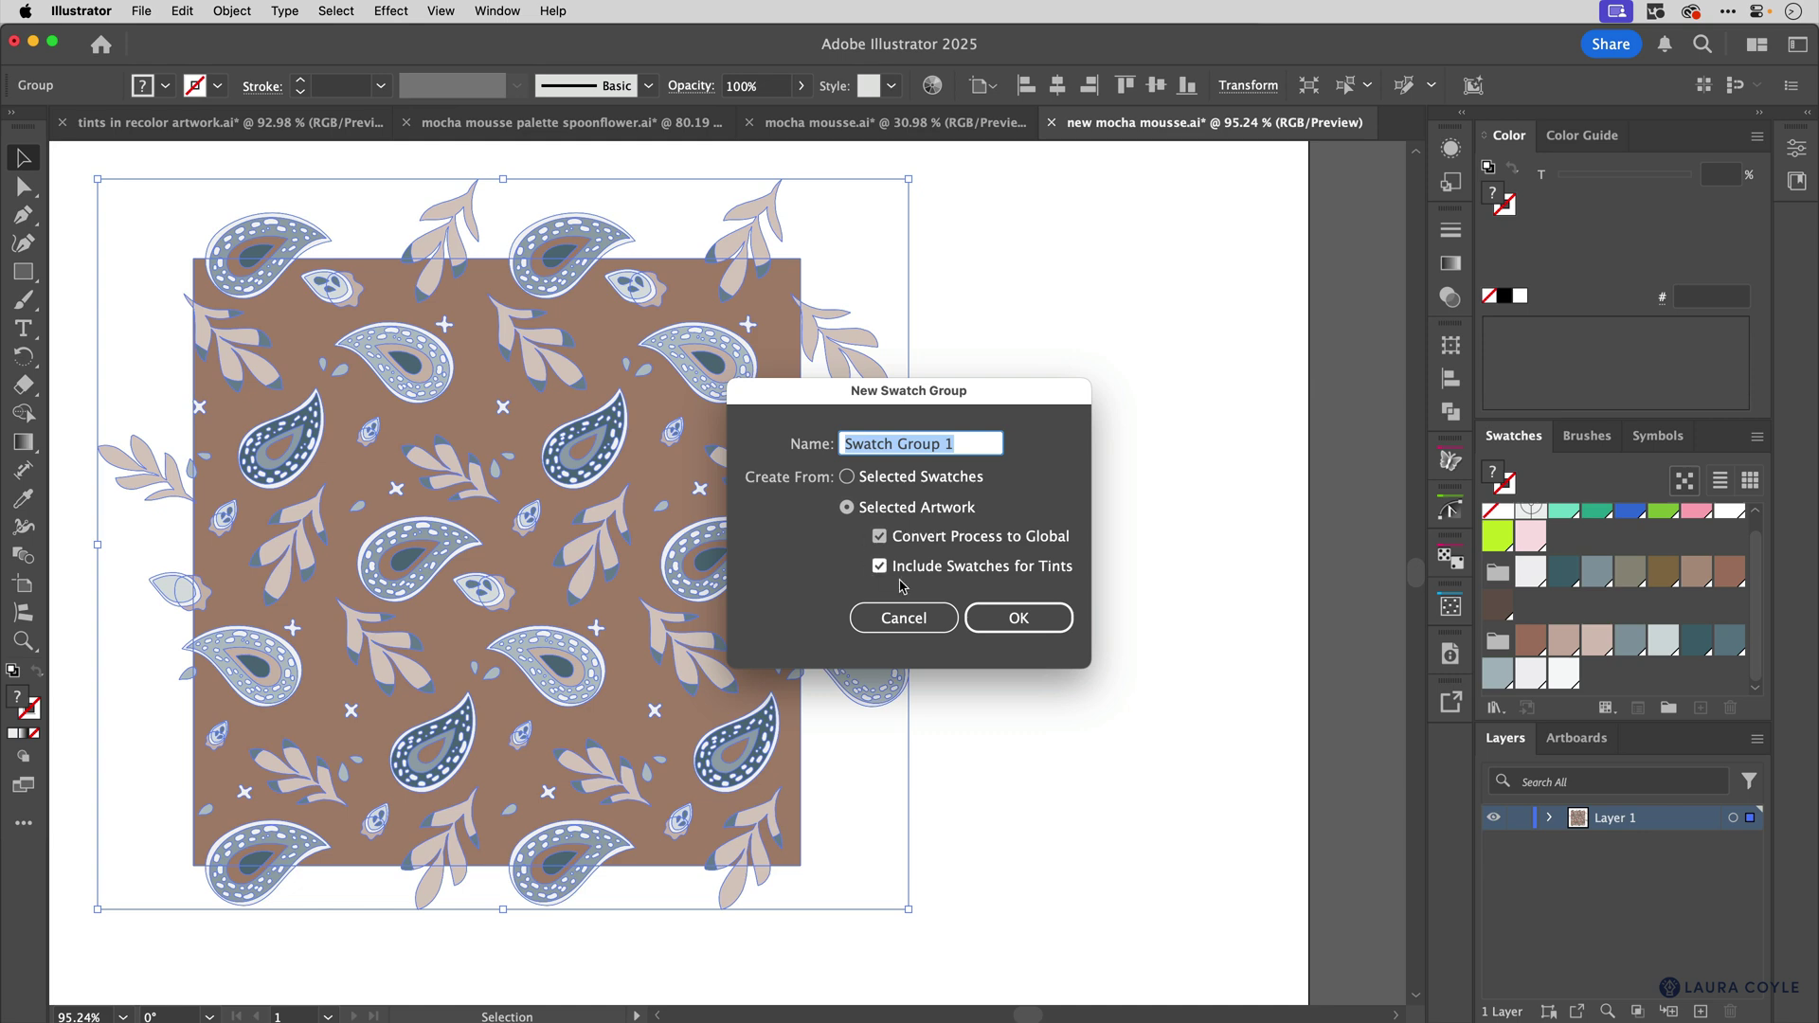
text(new tints)
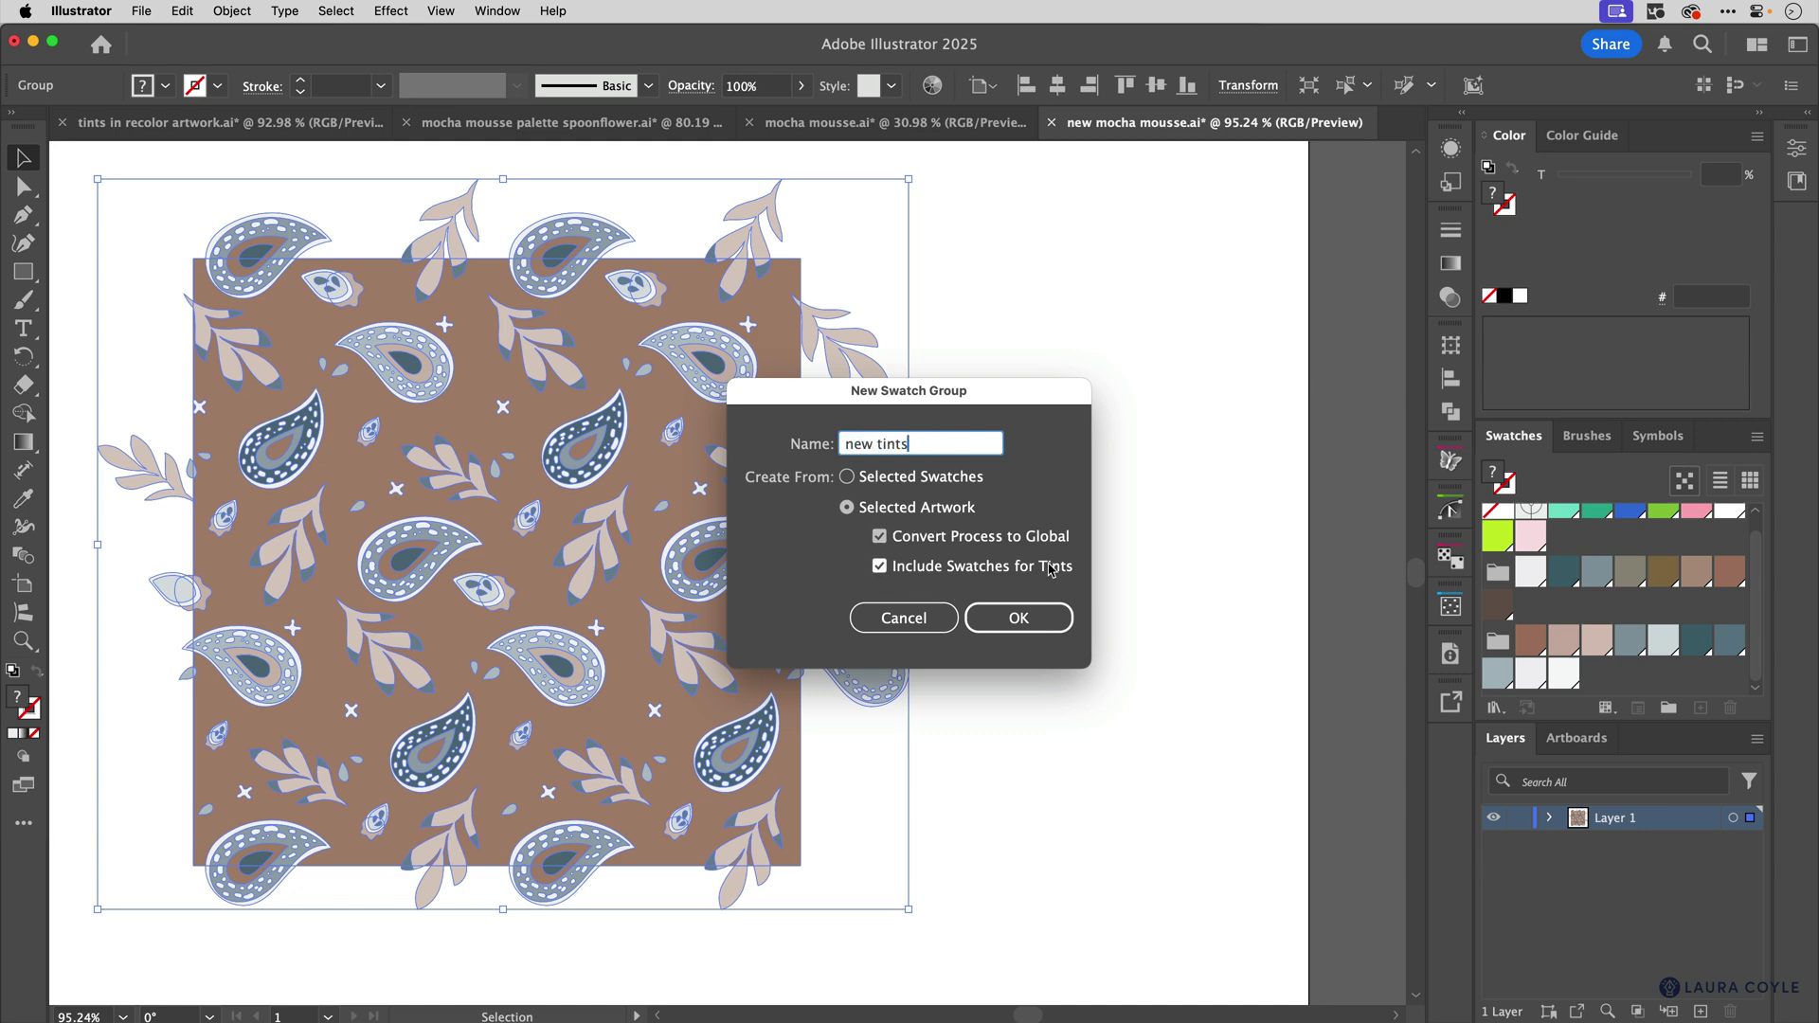
click(1042, 620)
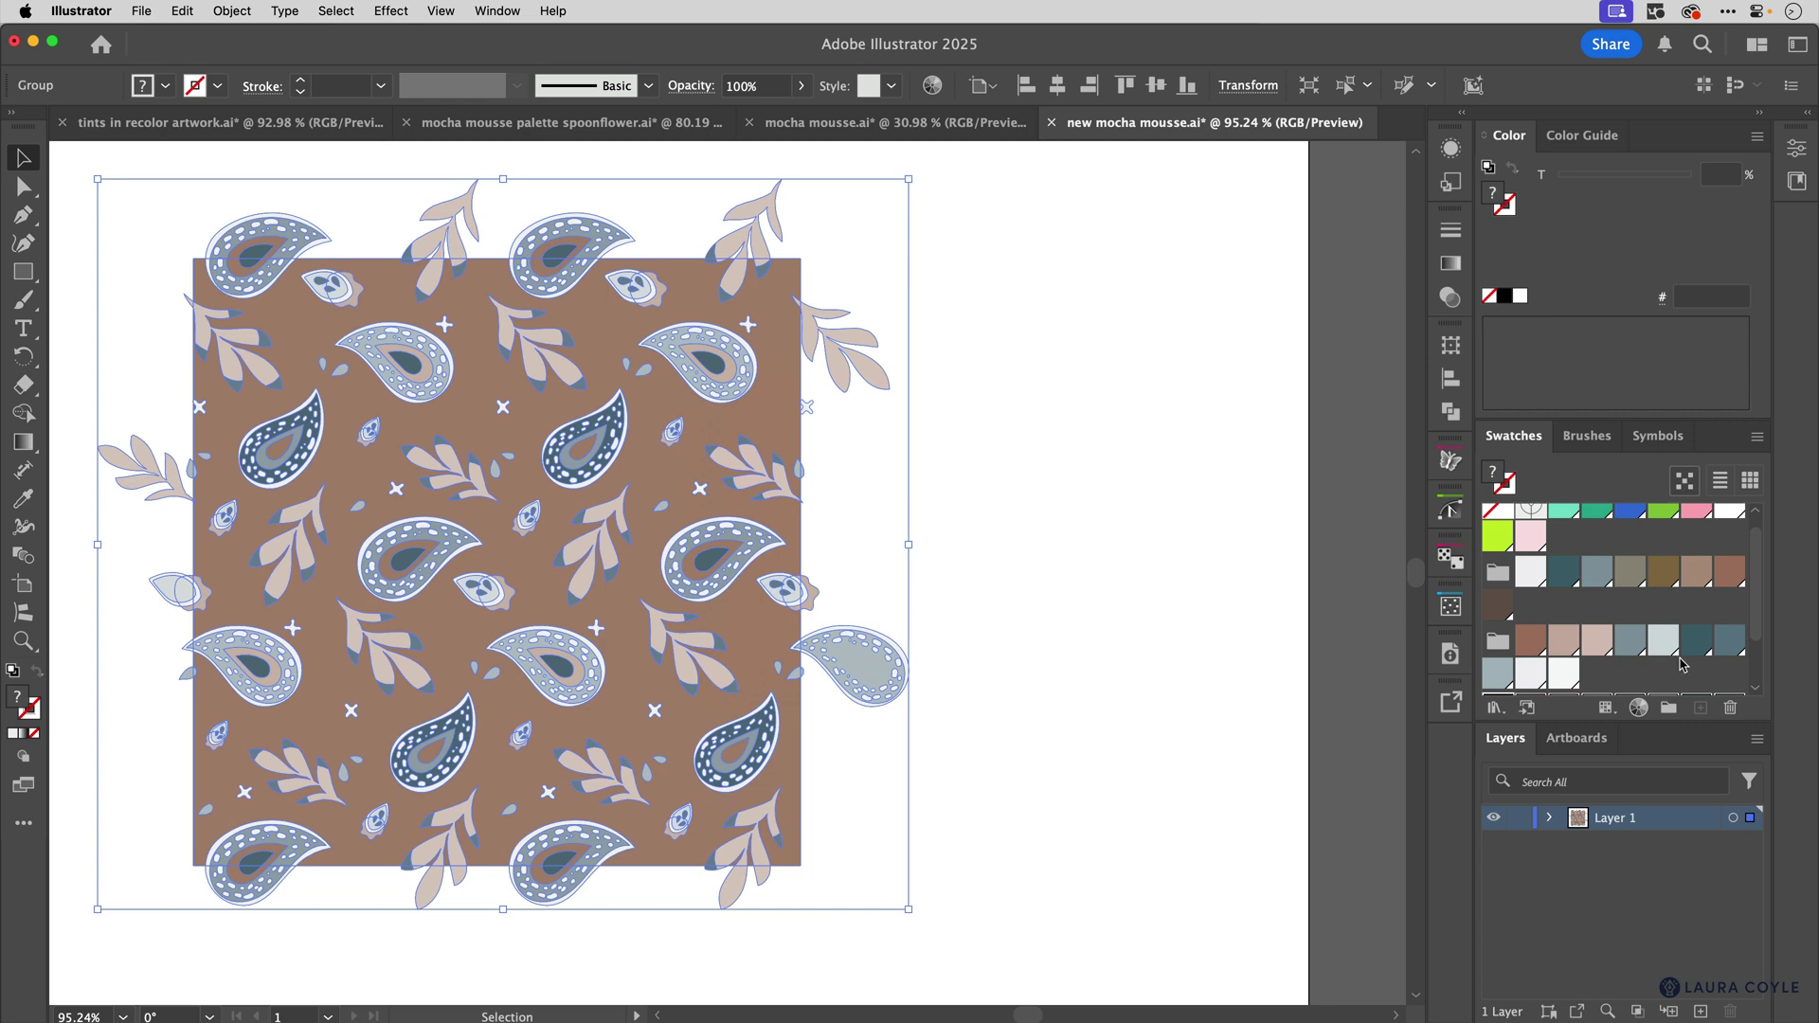
drag(1759, 626, 1772, 684)
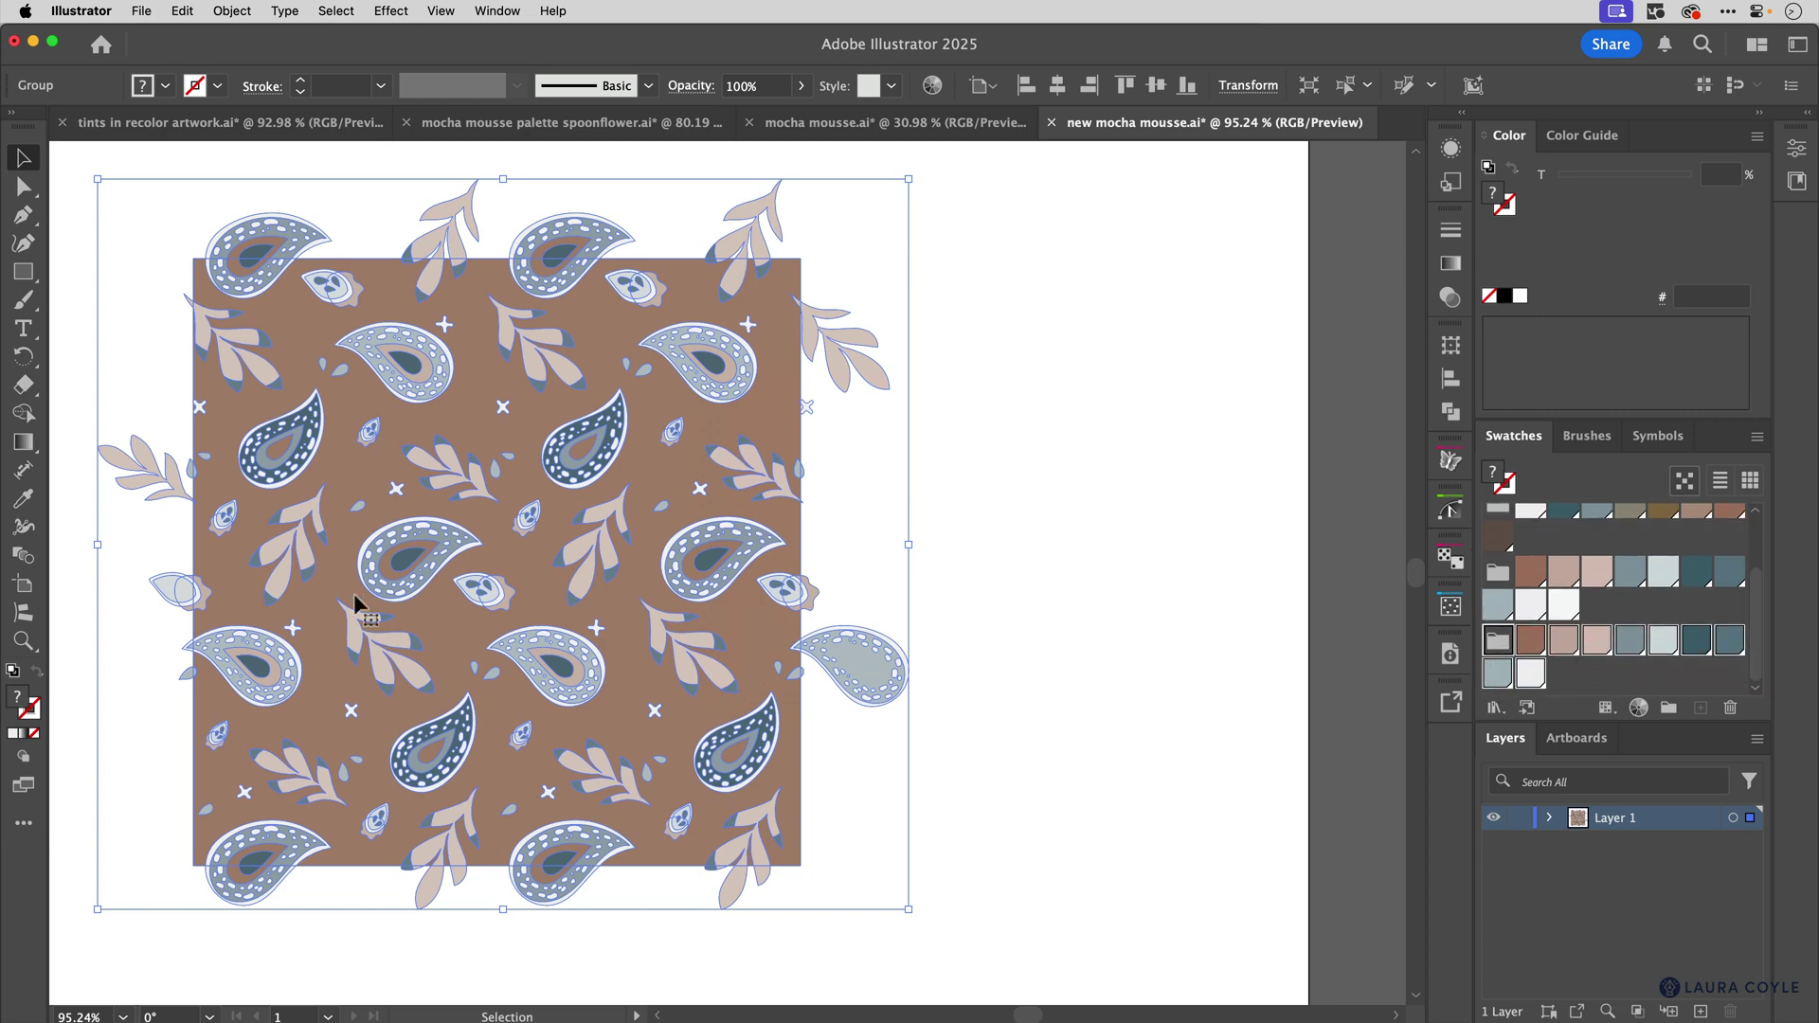
- Delete the original palette group and the first tints group, keeping only the newest swatch group
click(1084, 652)
click(1490, 573)
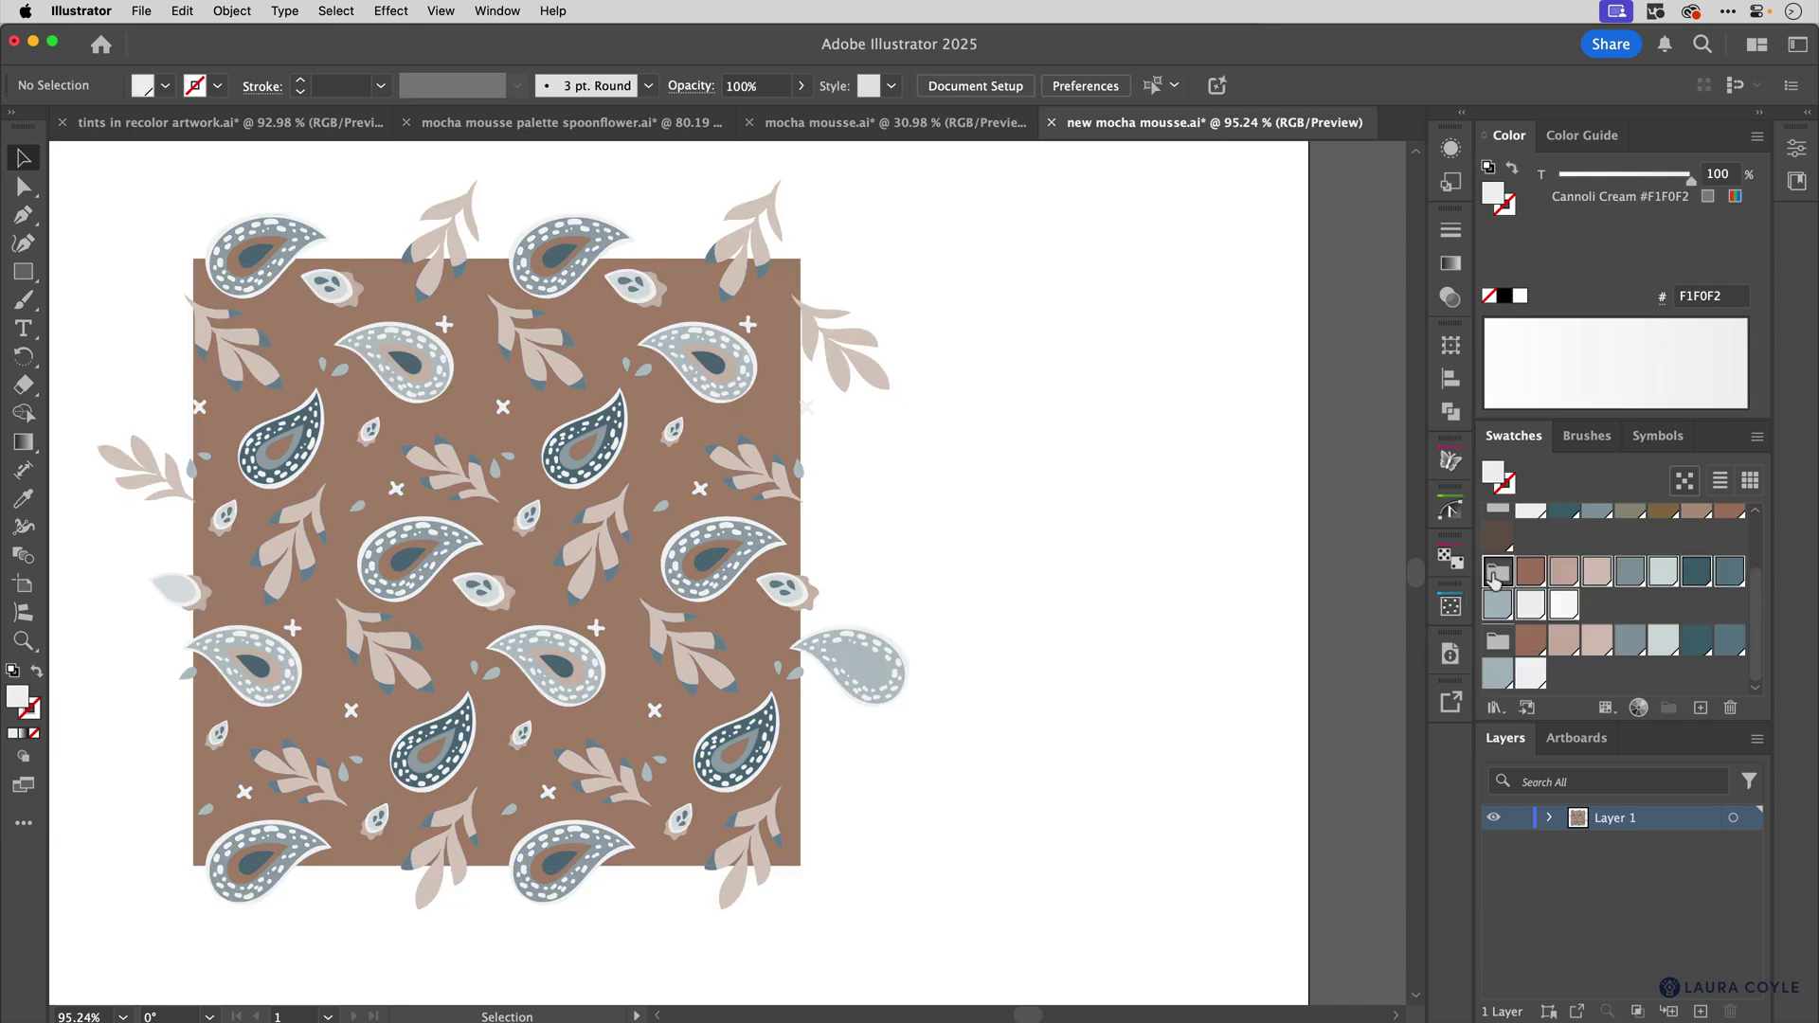
scroll(1757, 621, up, 3)
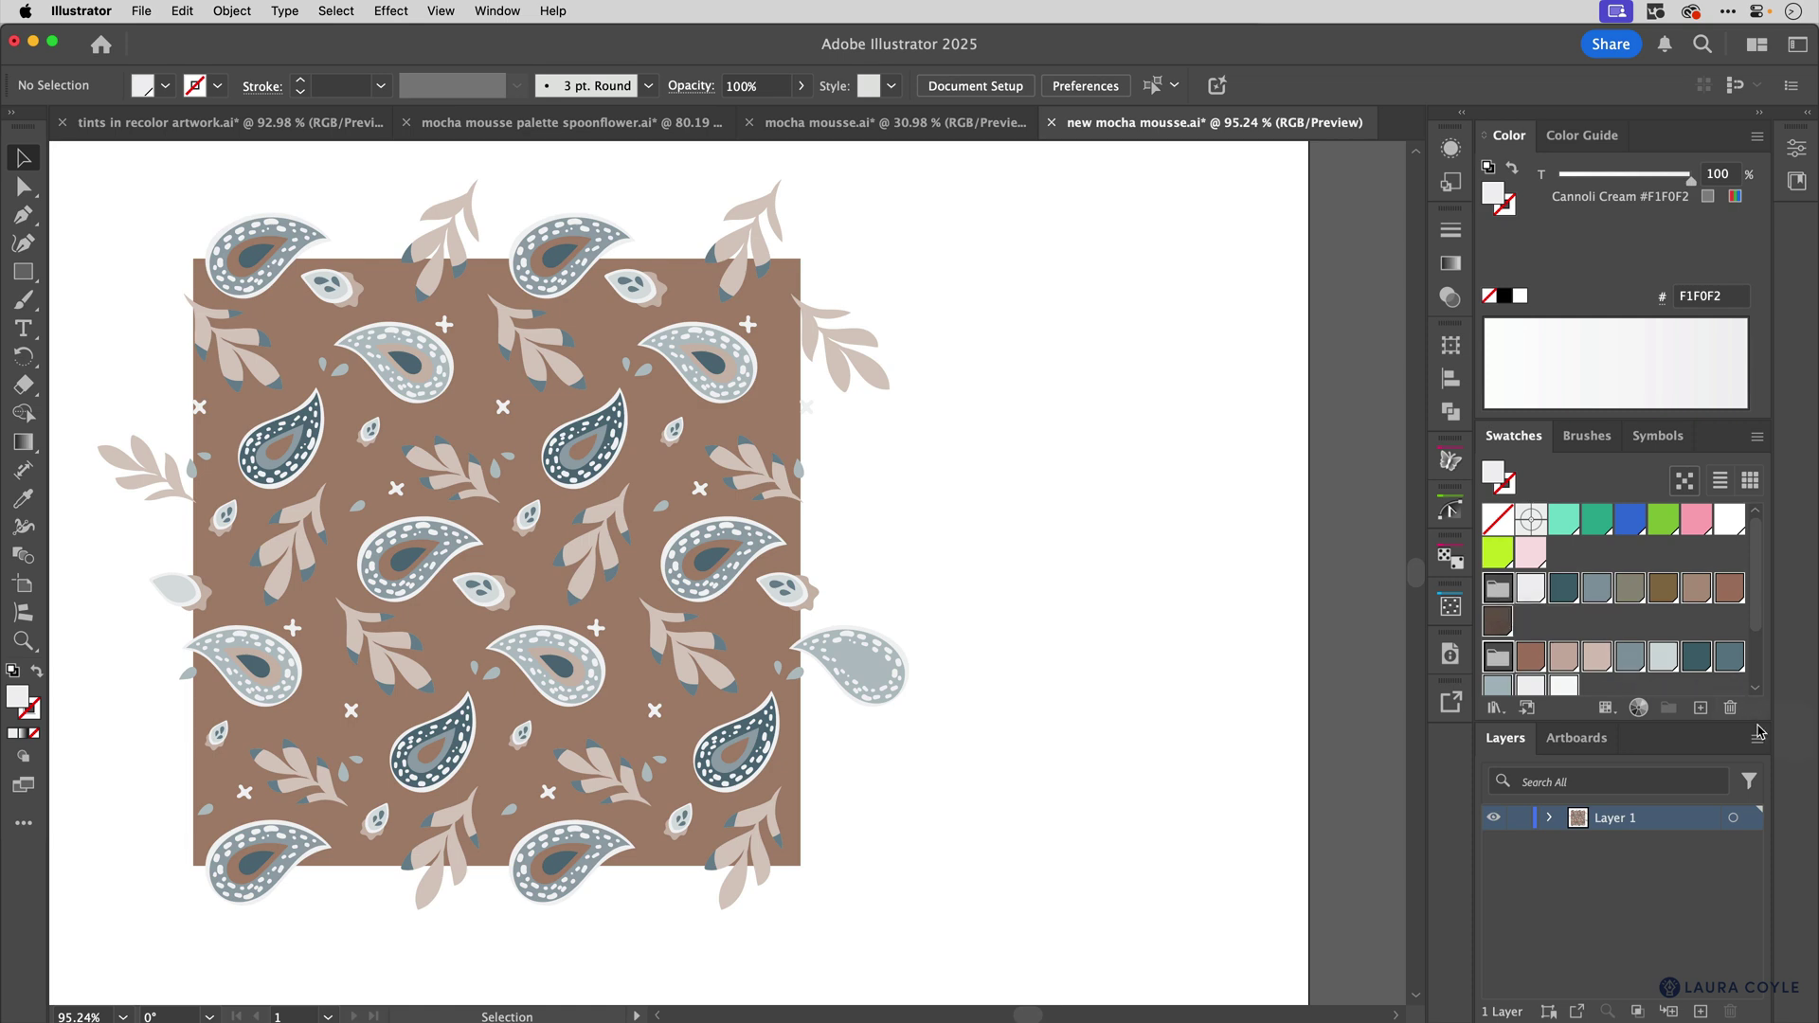
click(1730, 708)
click(952, 572)
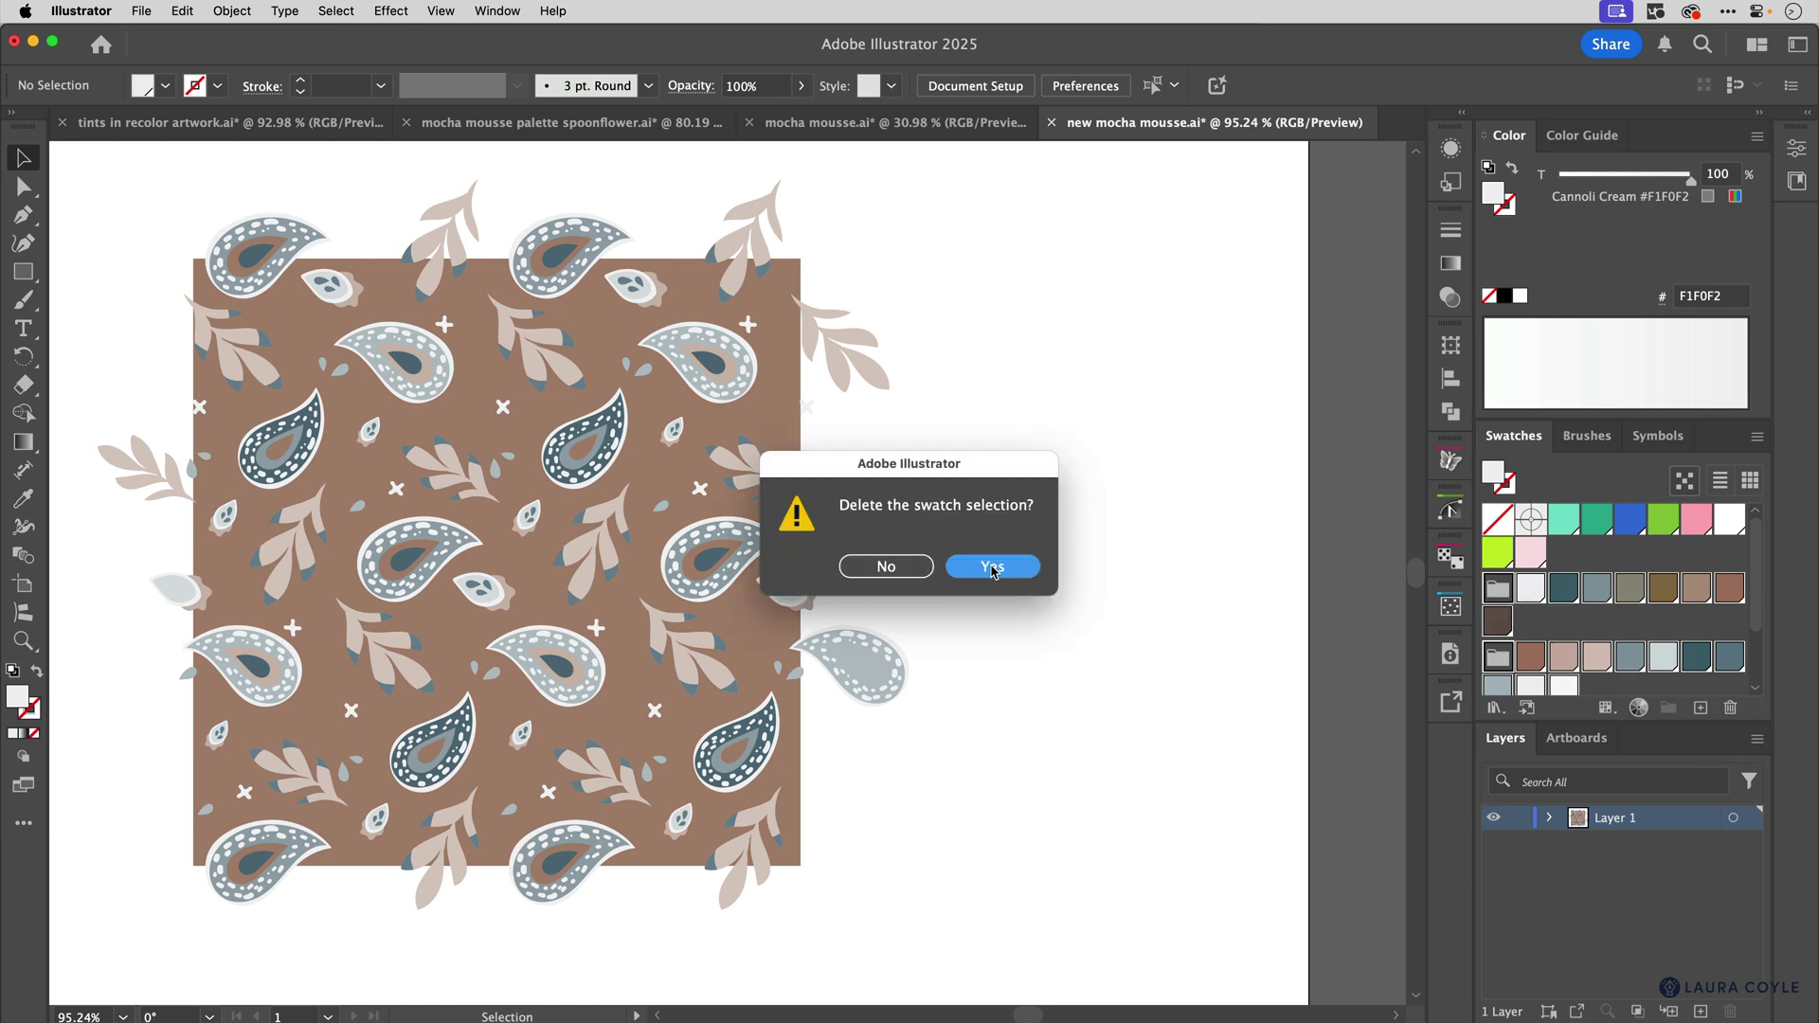
- Check which swatch in the remaining group the background square uses
key(a)
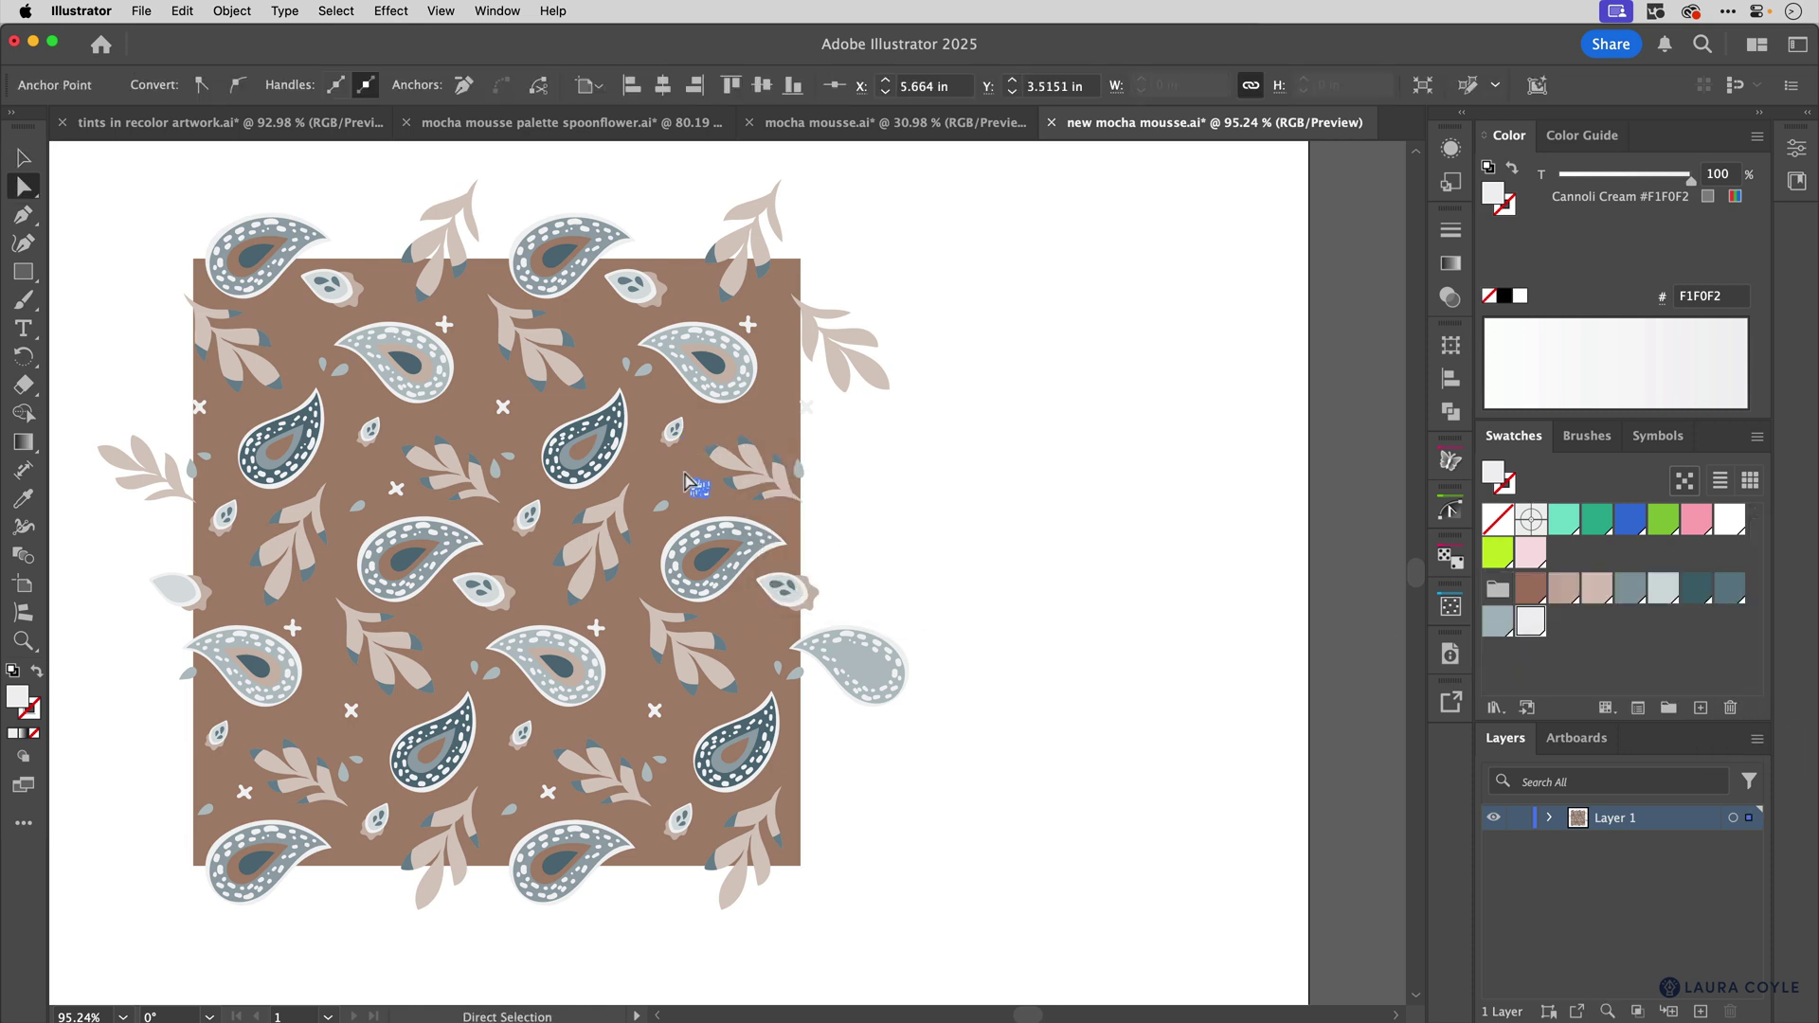
click(669, 485)
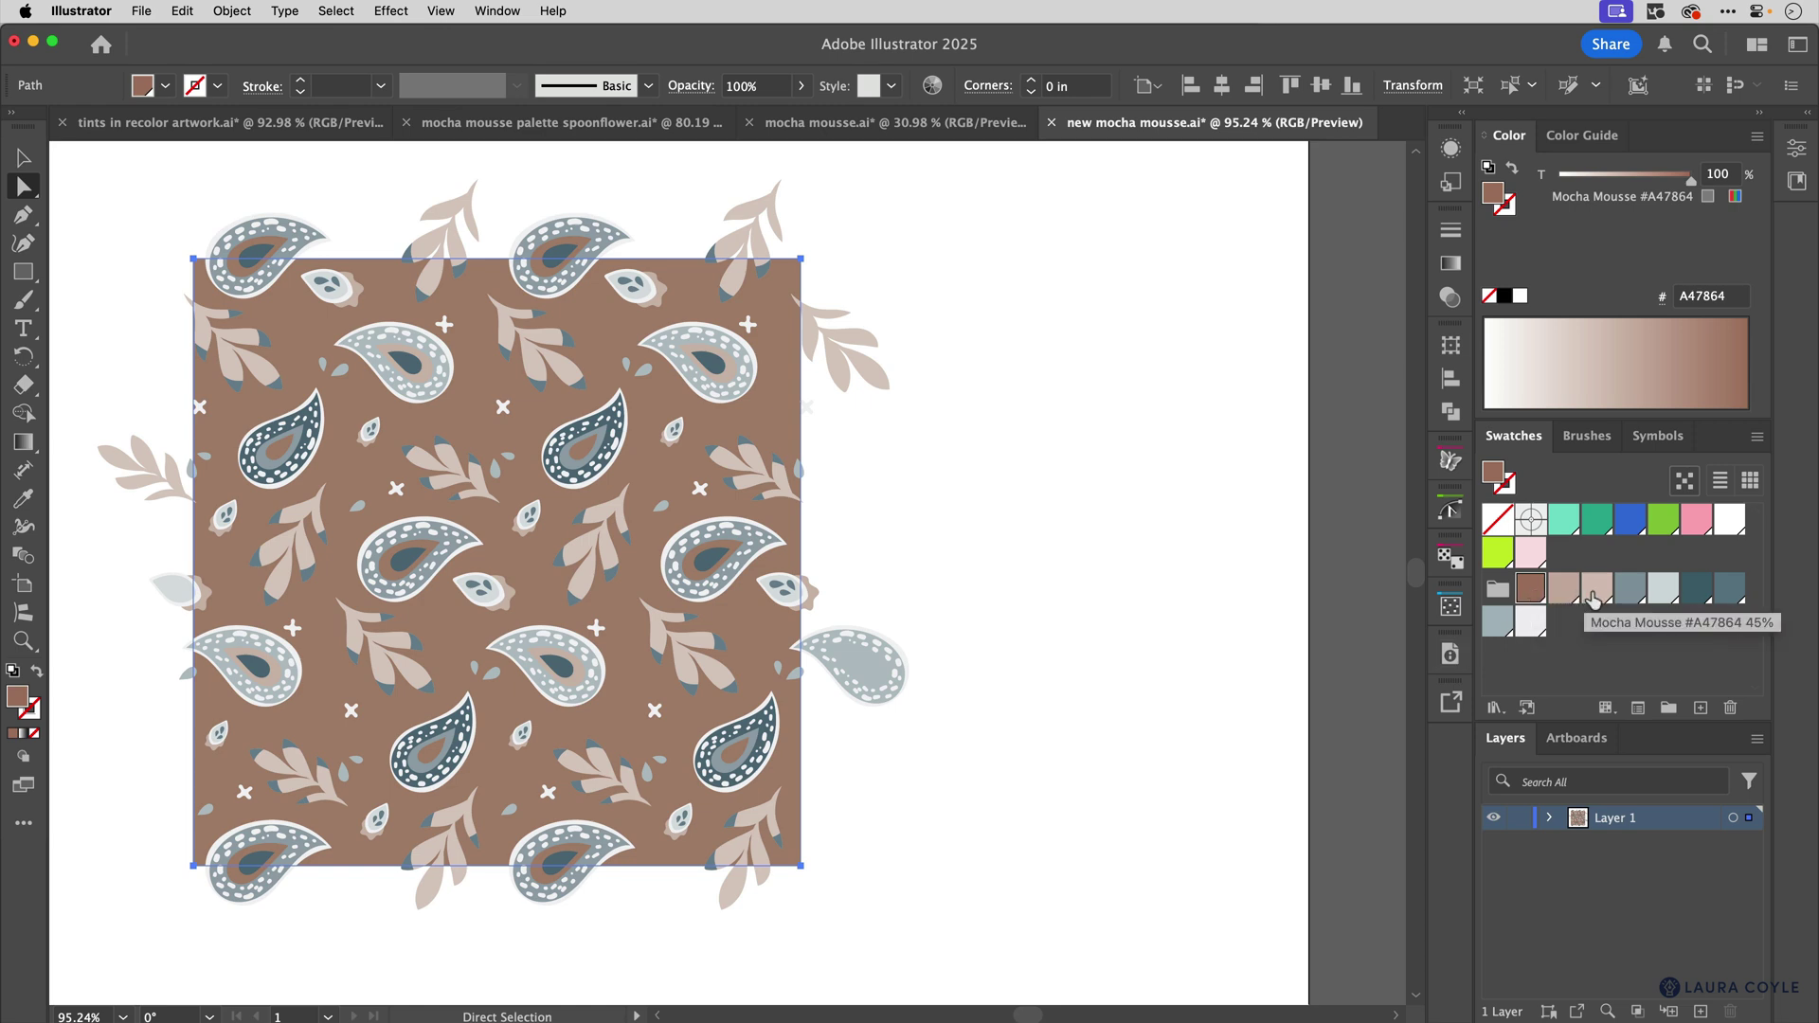
click(893, 589)
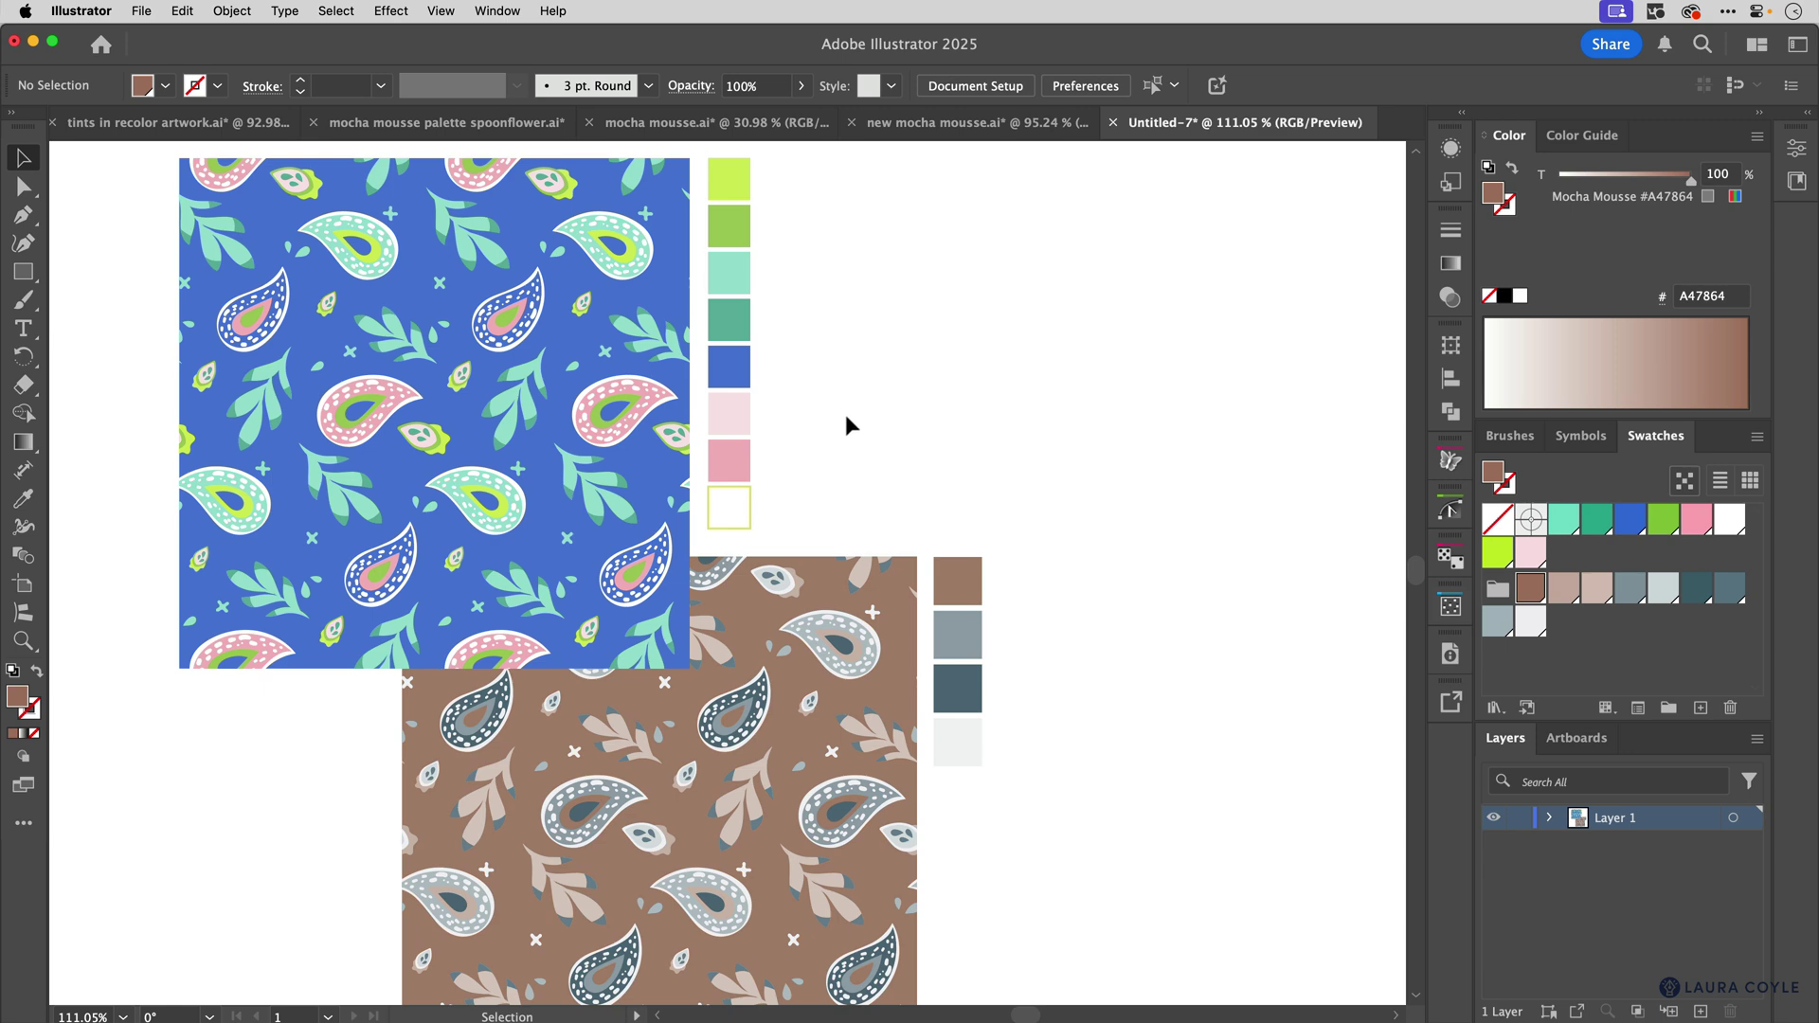
- Recolor the original blue paisley pattern using Swatch Group 1 as the color library
click(544, 401)
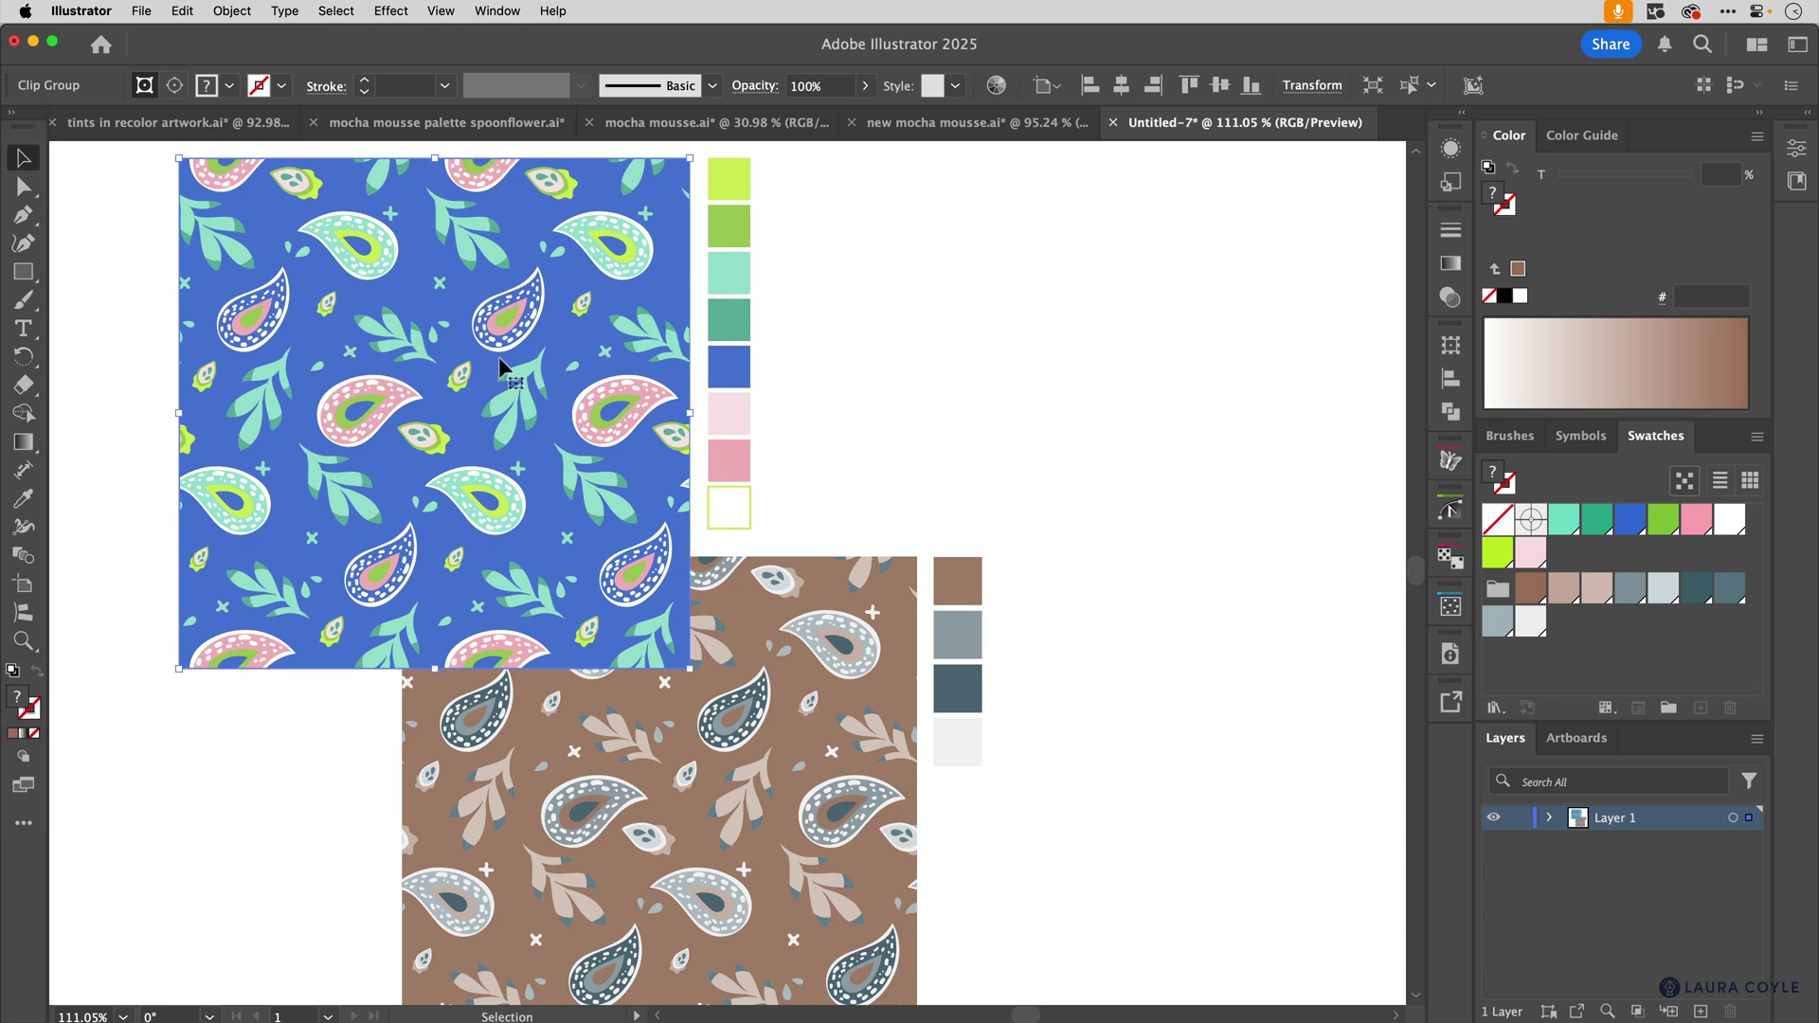
click(995, 87)
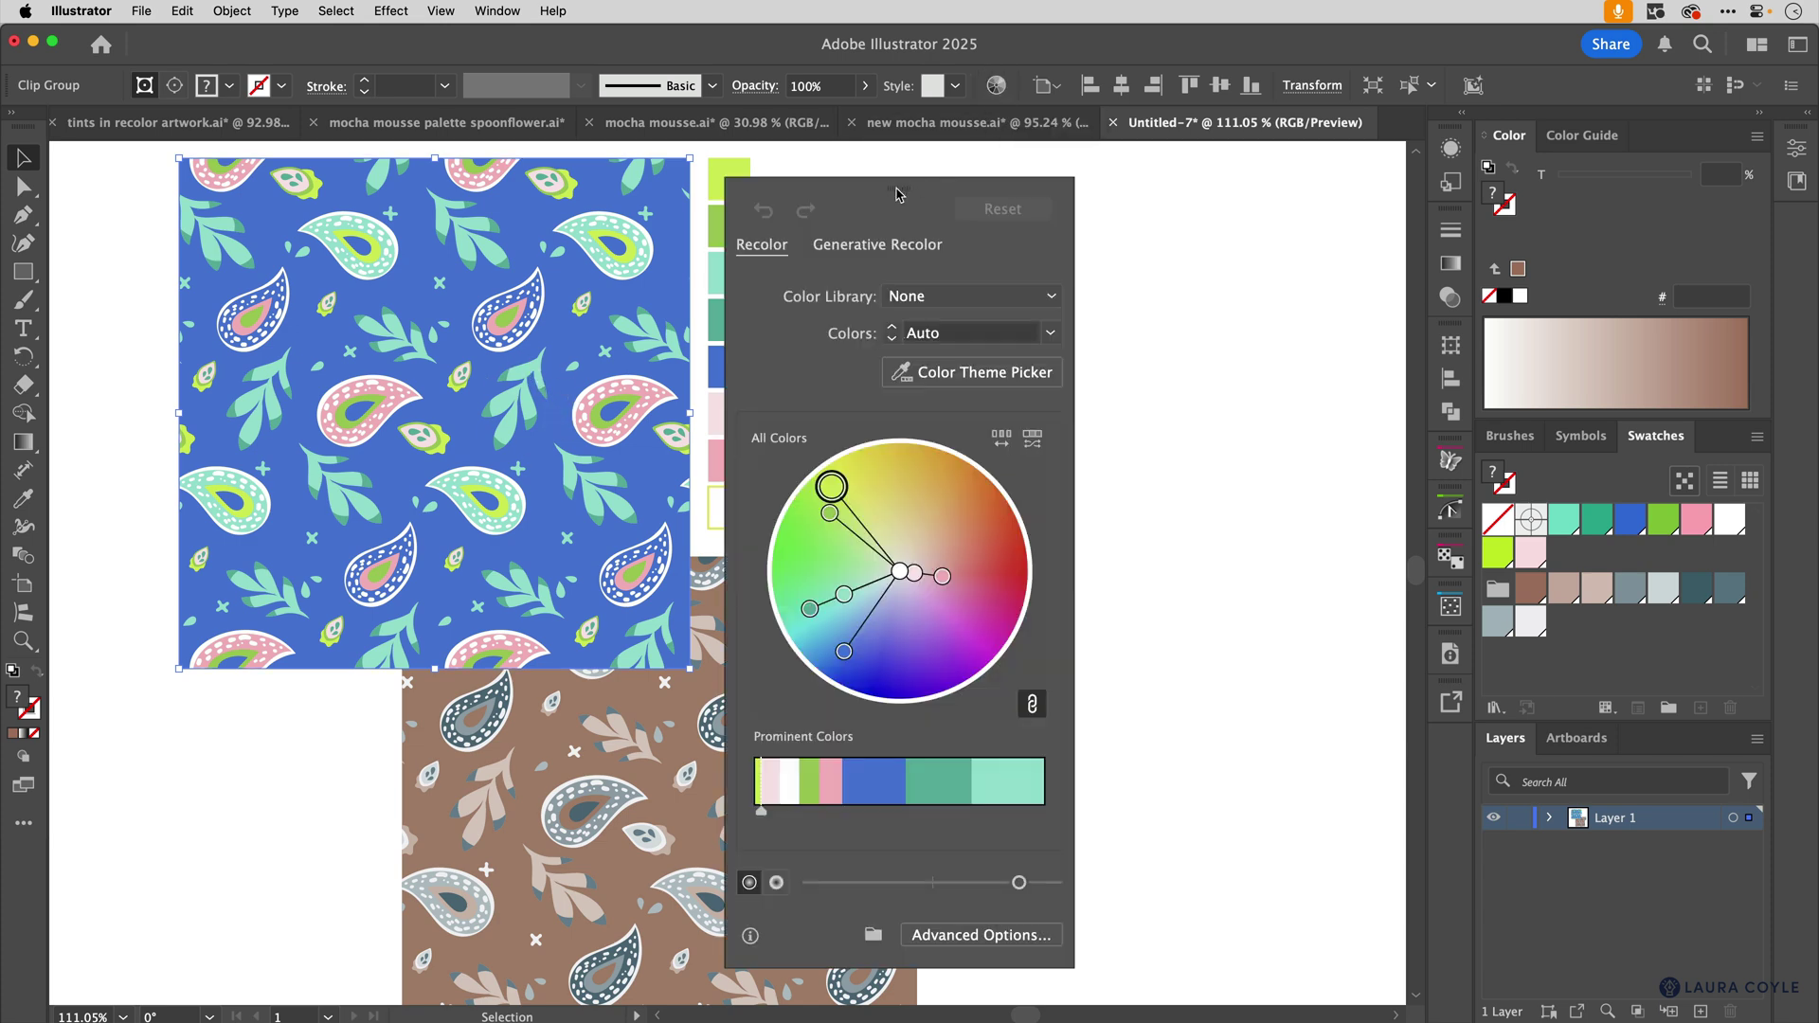
drag(899, 187, 948, 173)
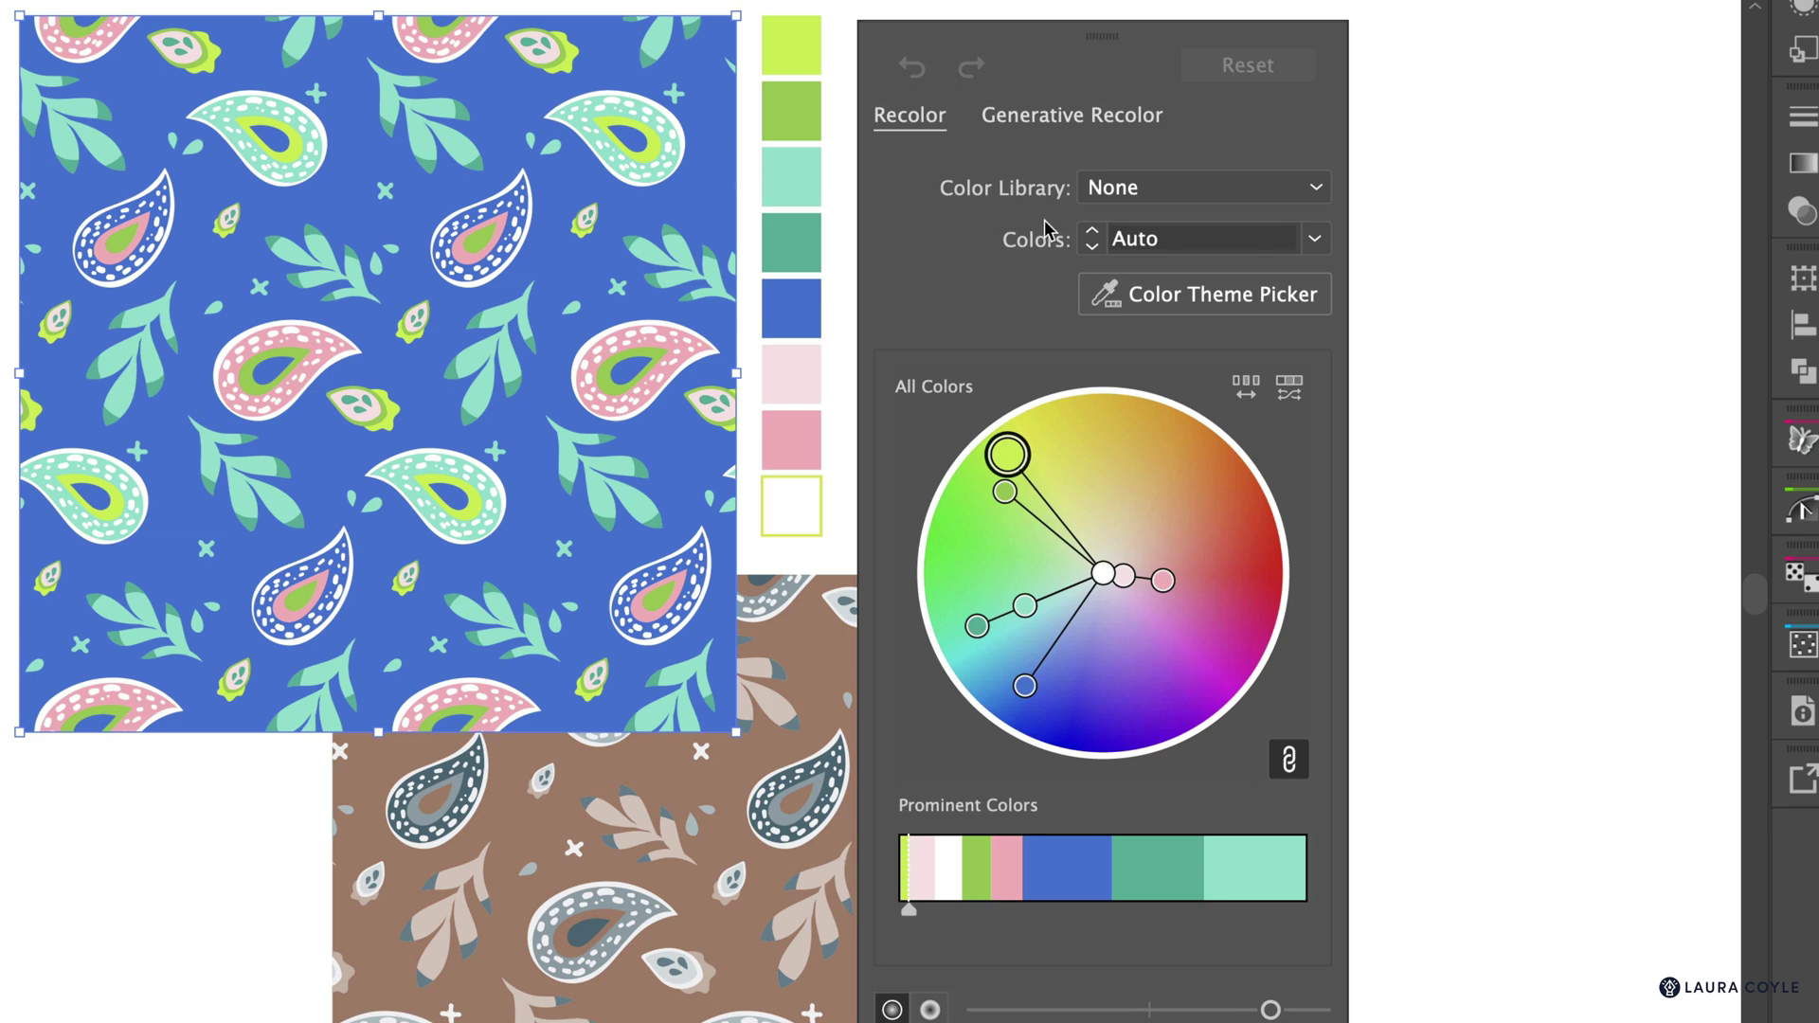
click(1317, 187)
mouse_move(1267, 280)
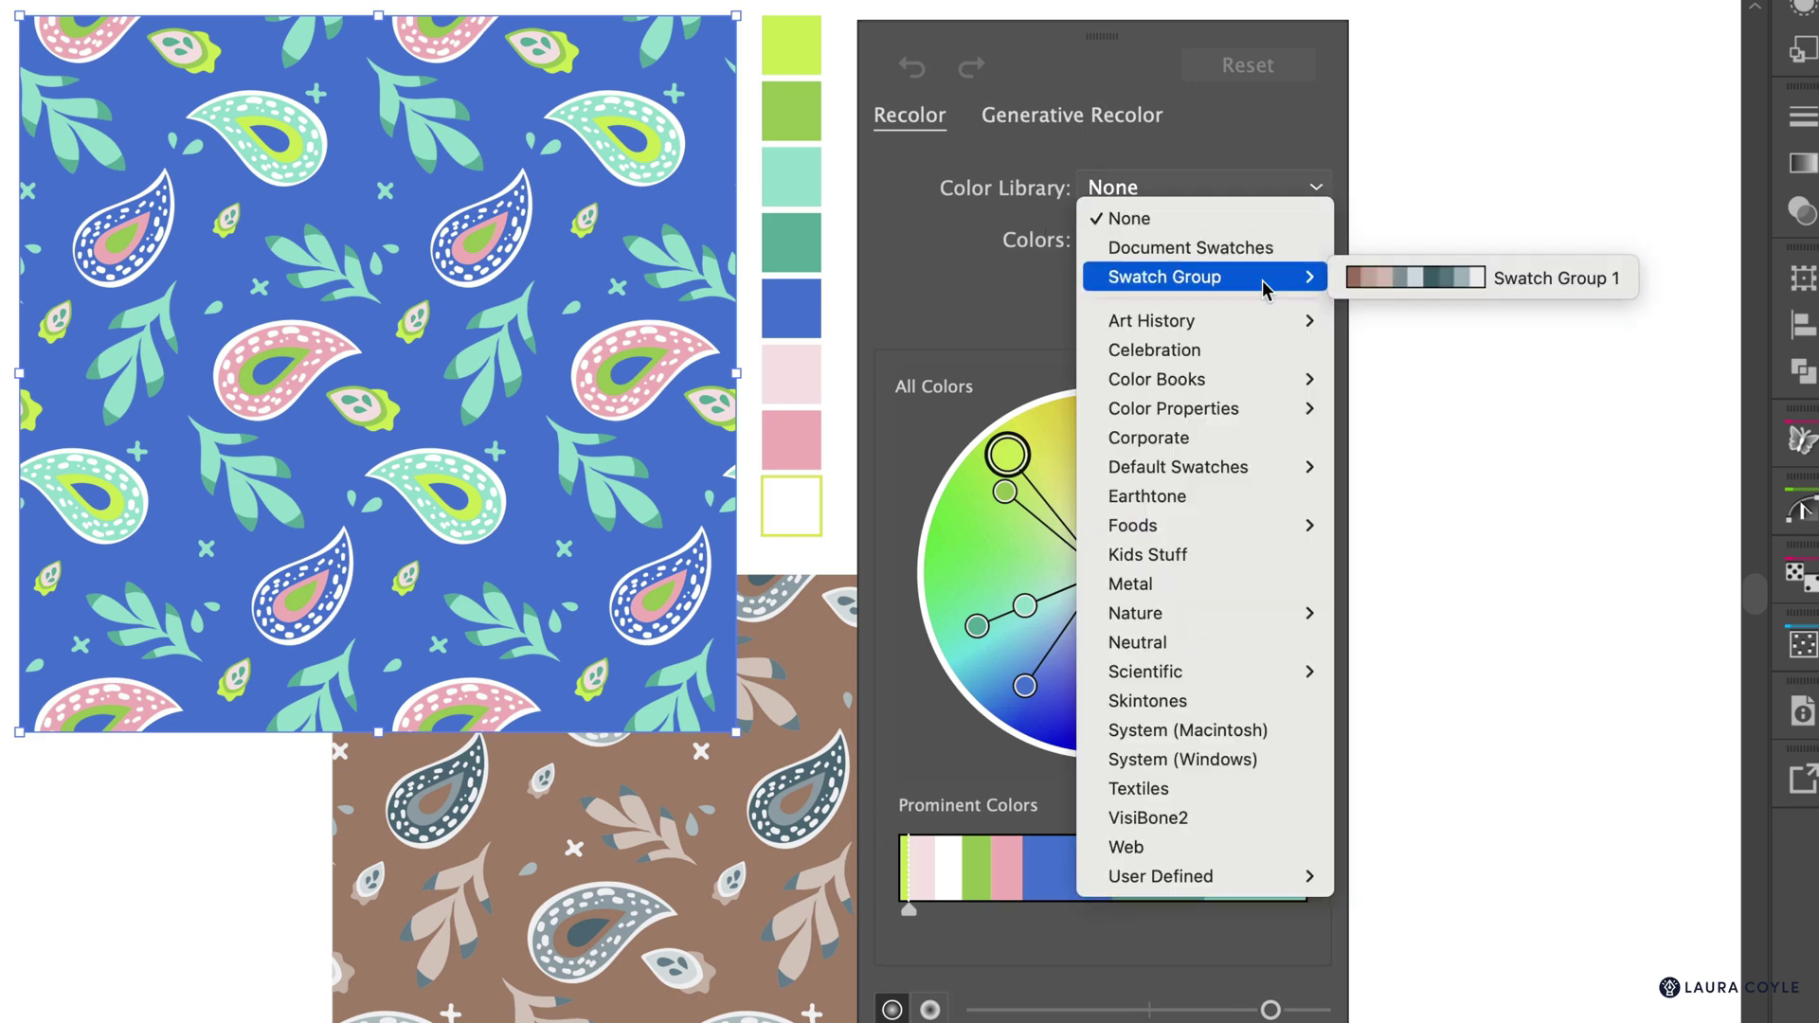
click(1518, 291)
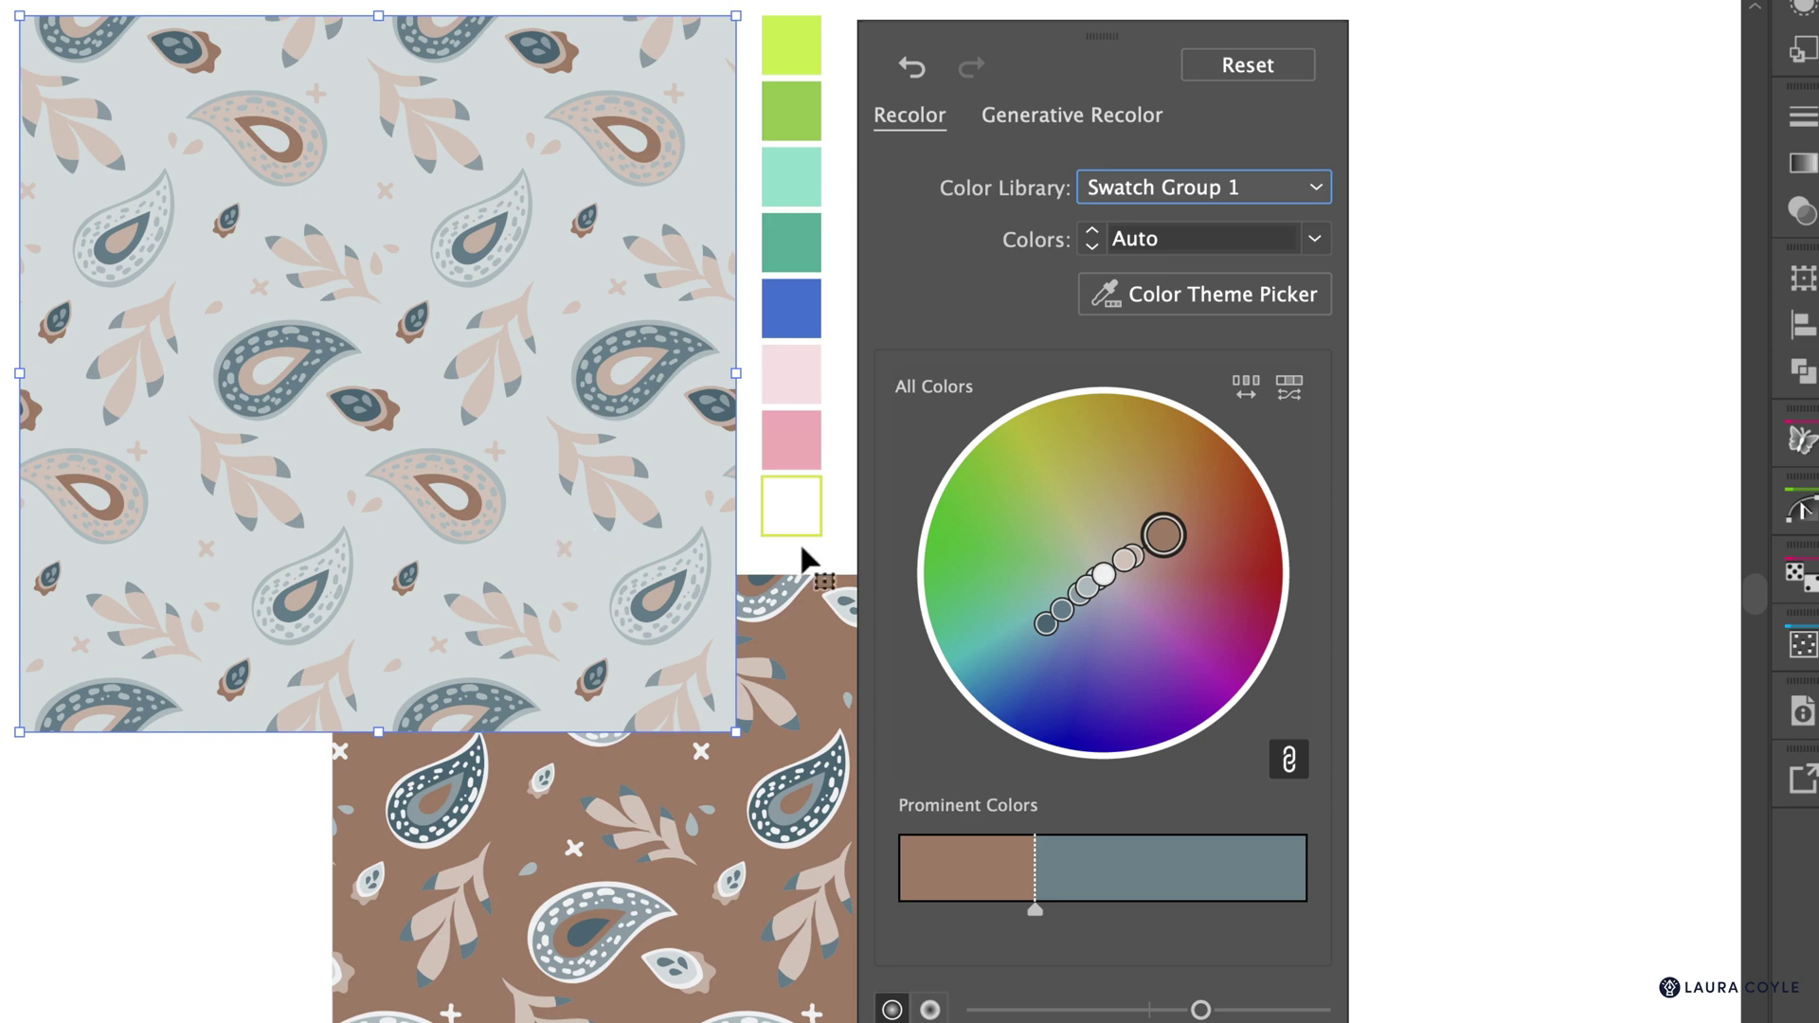
- Randomly shuffle the recolored pattern's color order several times until the background is a pale mocha tint, and finish recoloring
click(1247, 386)
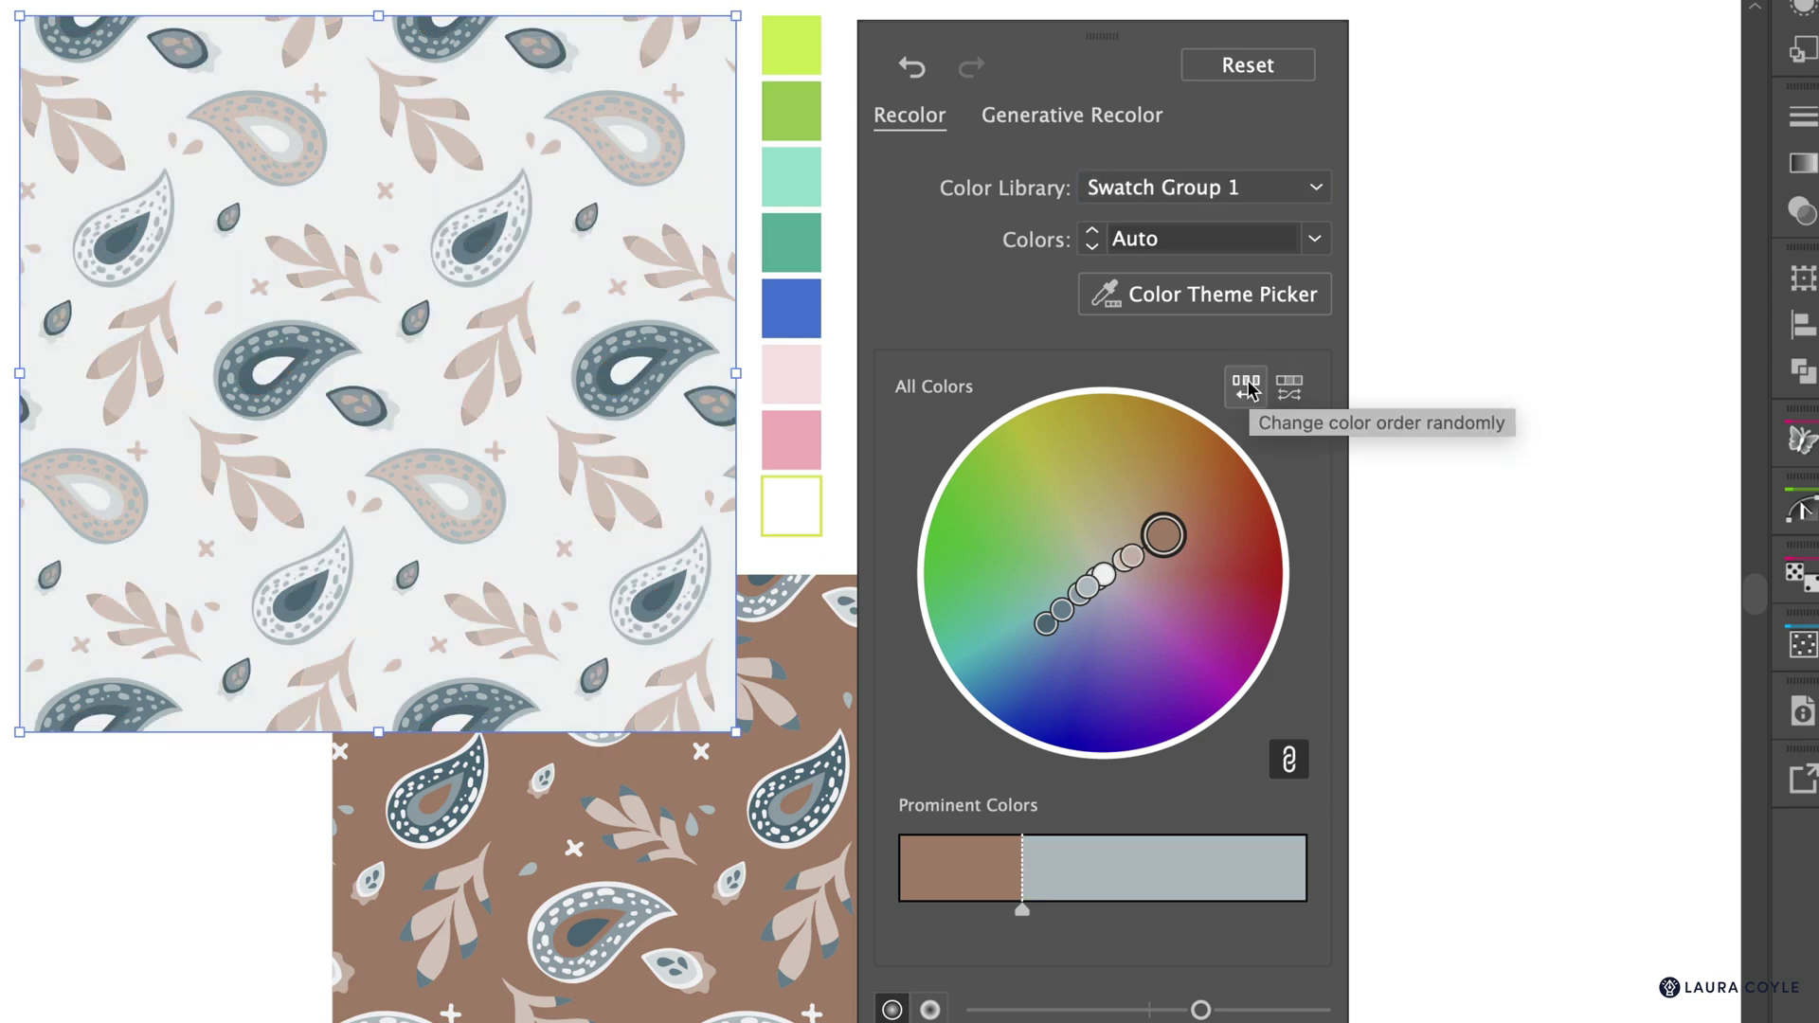
click(1247, 387)
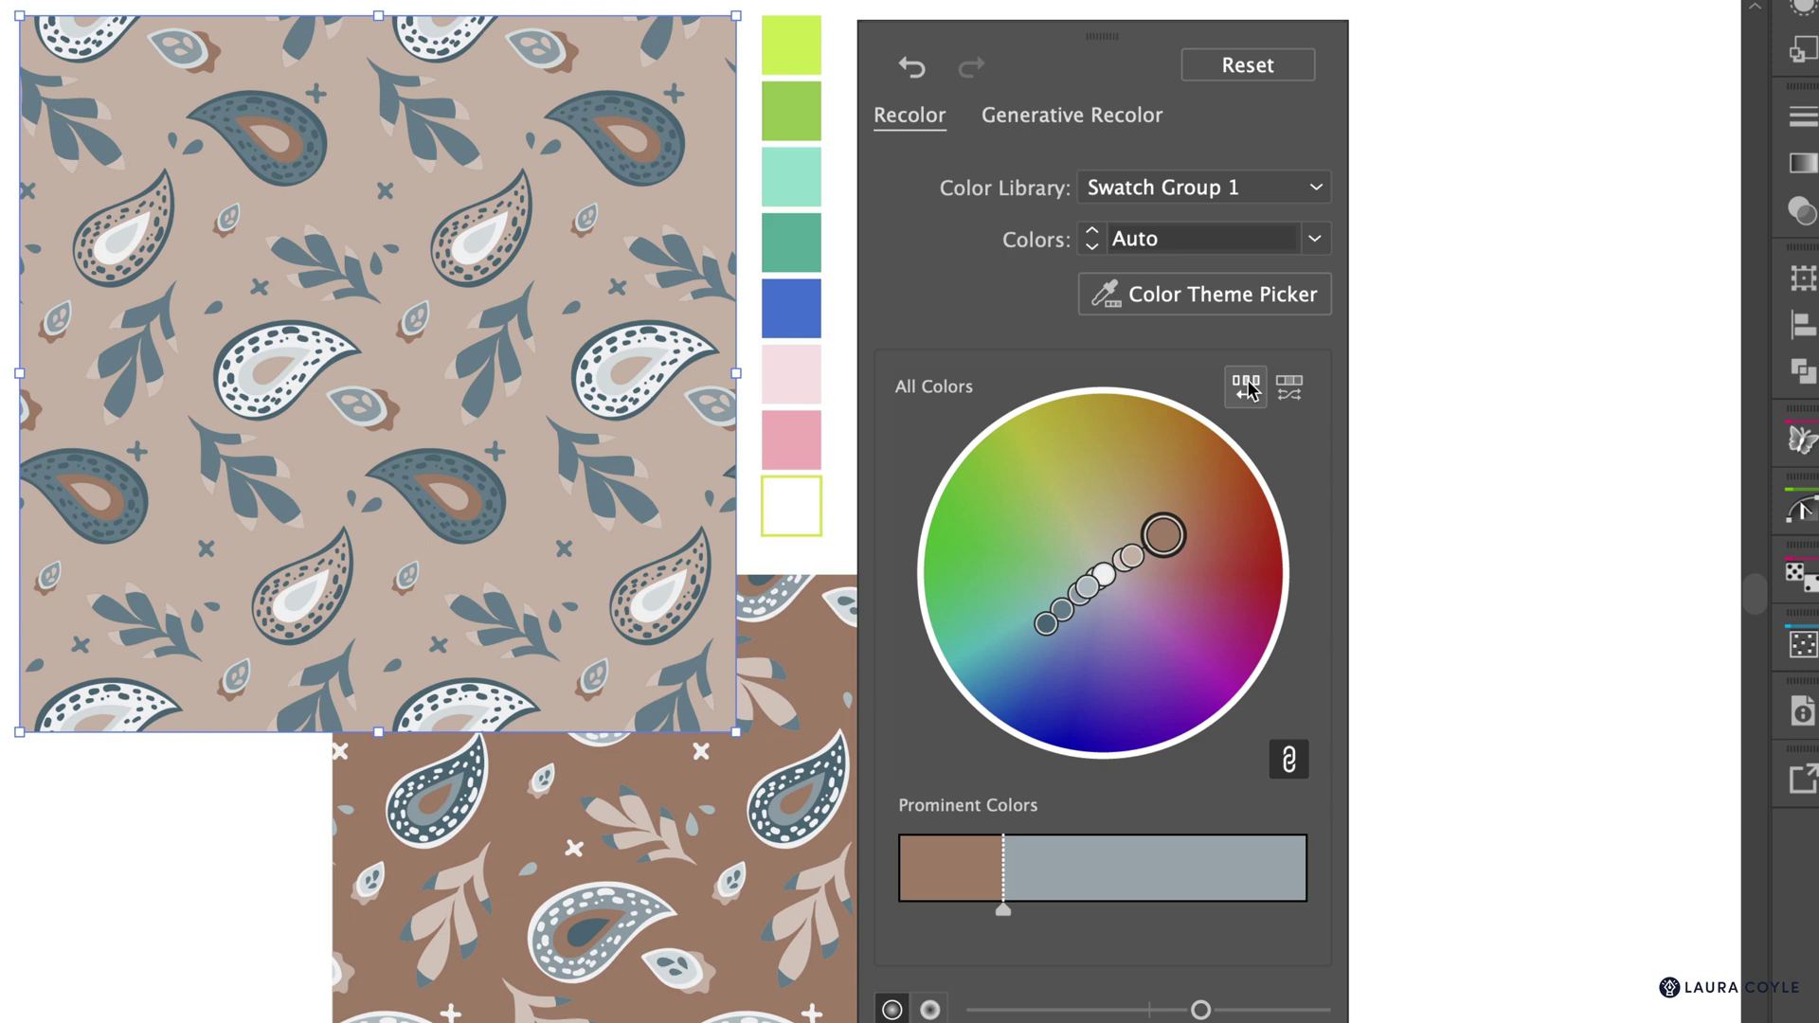
click(1246, 387)
click(1246, 386)
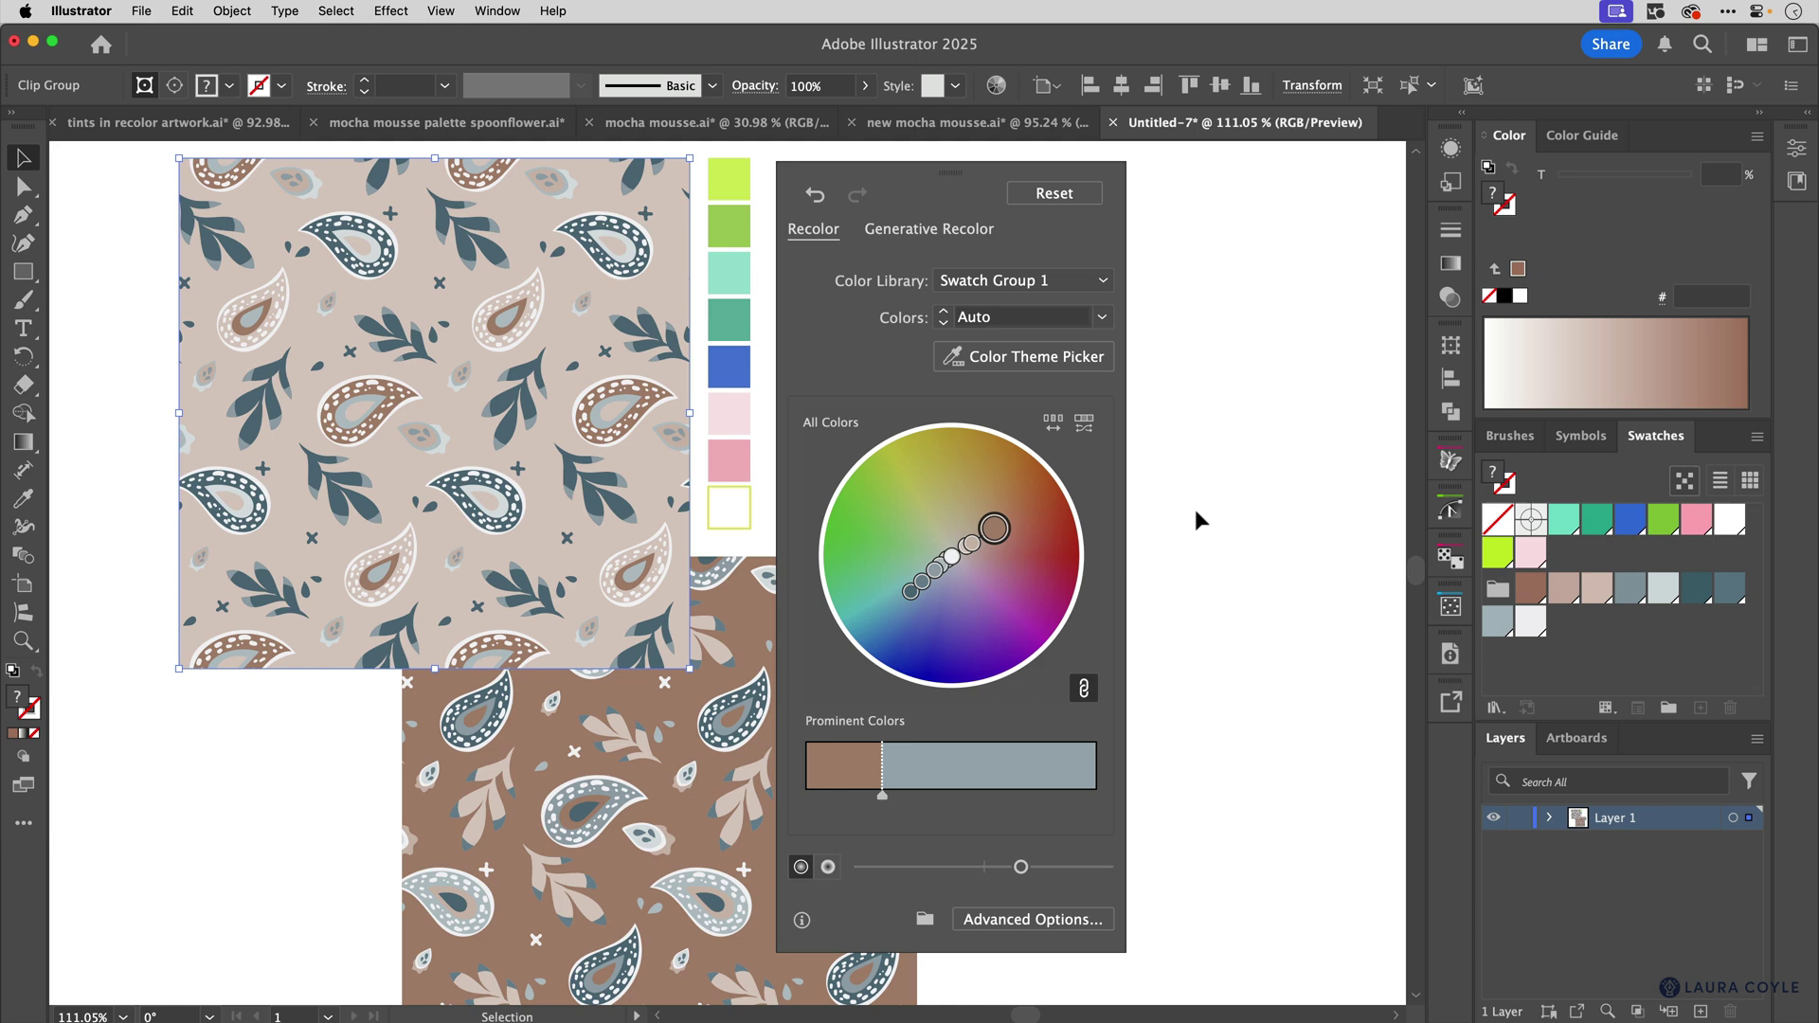
click(1446, 508)
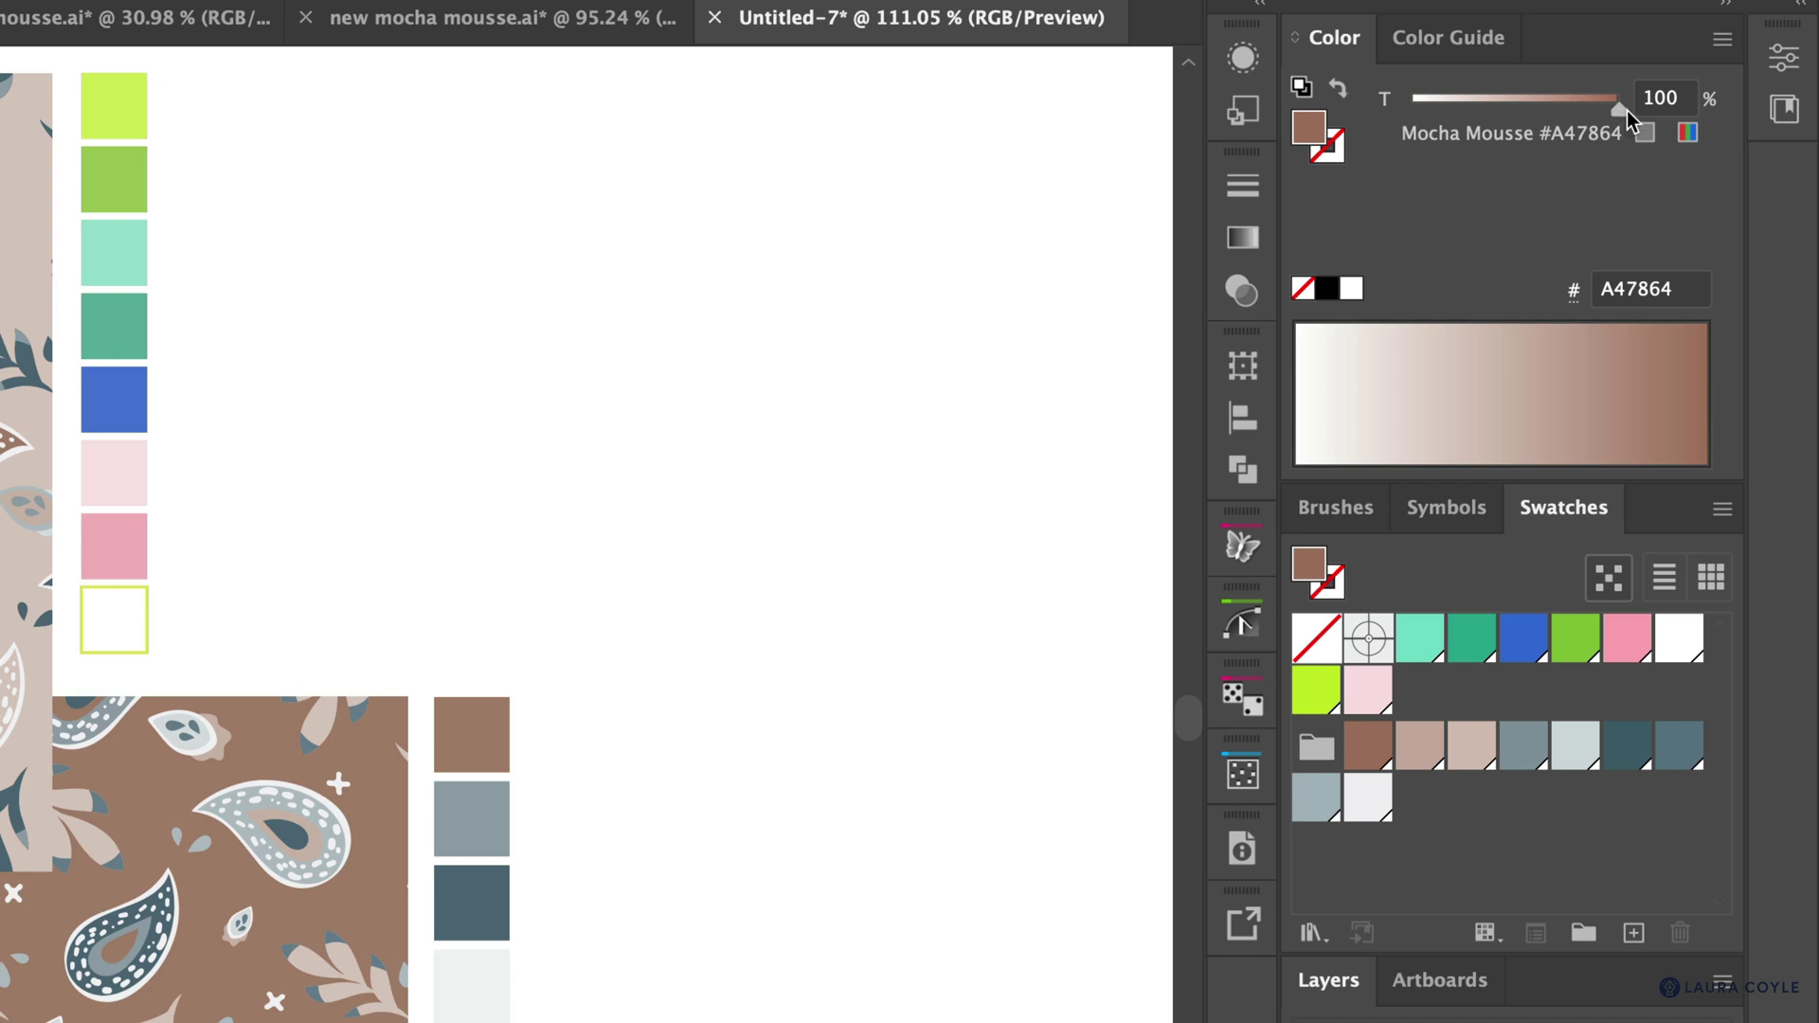
- Save 80% and 60% tints of the Mocha Mousse color as new swatches outside the color group
click(1666, 96)
text(80)
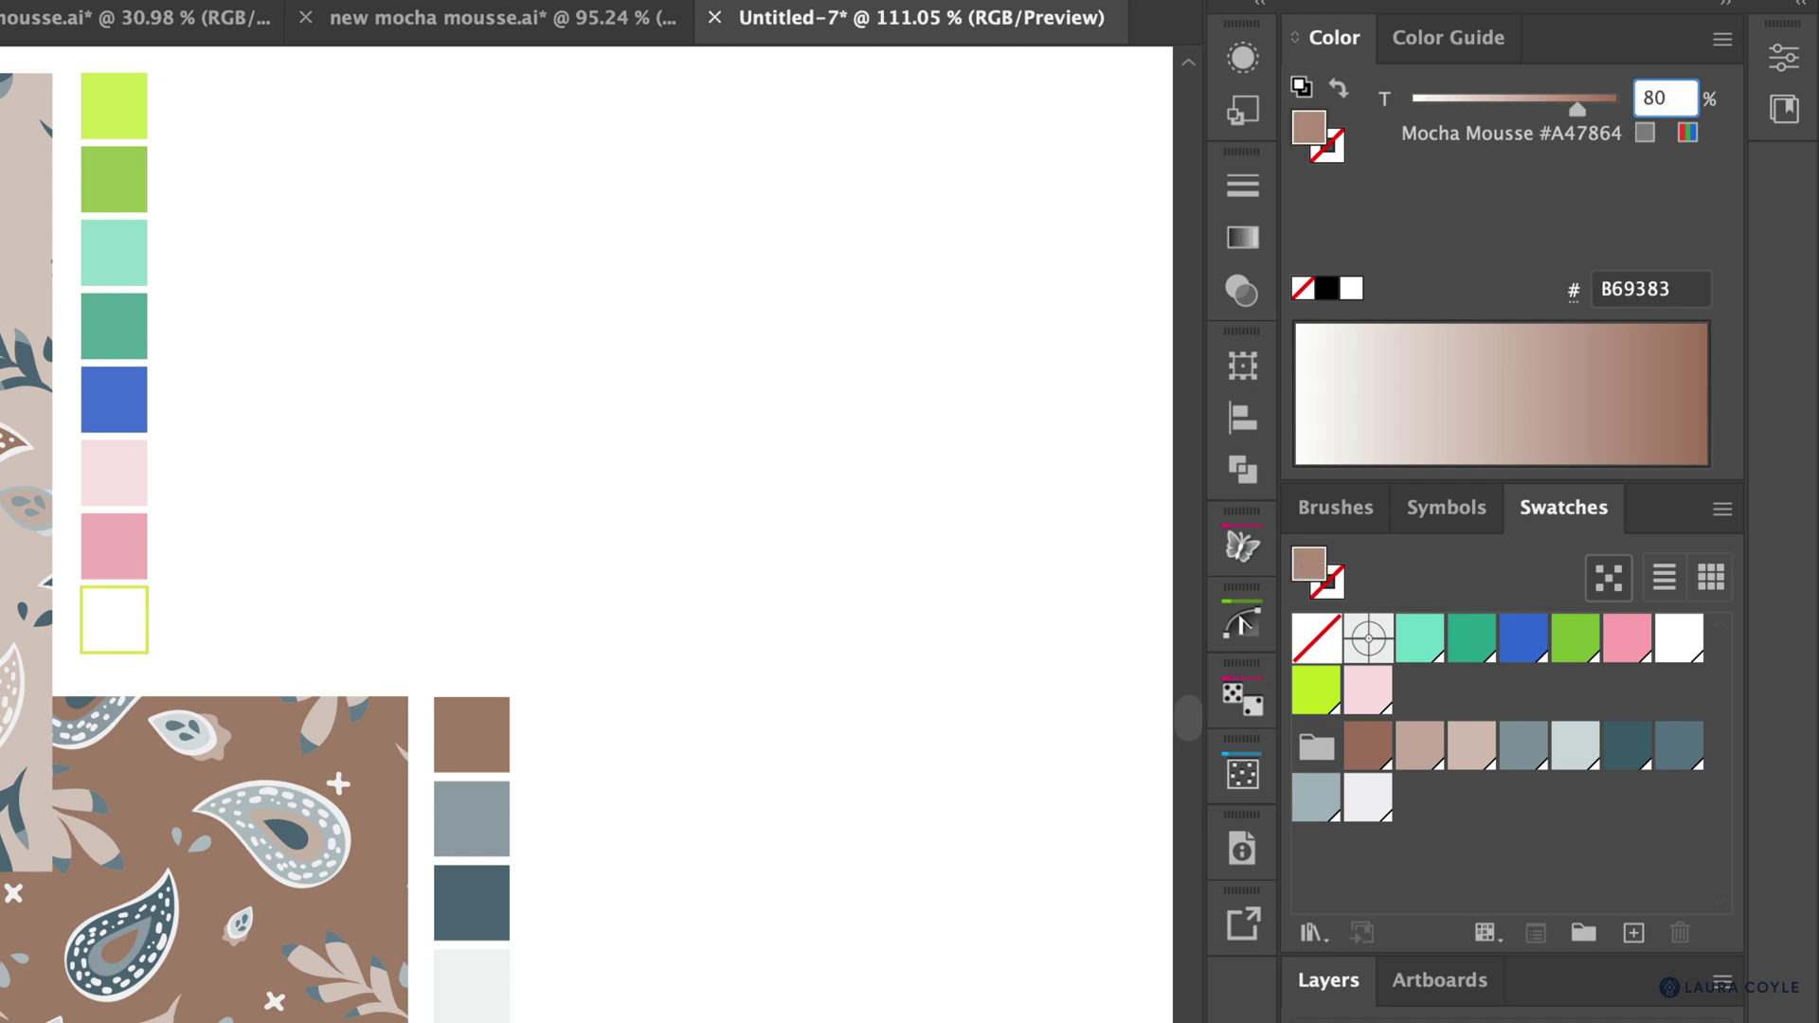
key(Tab)
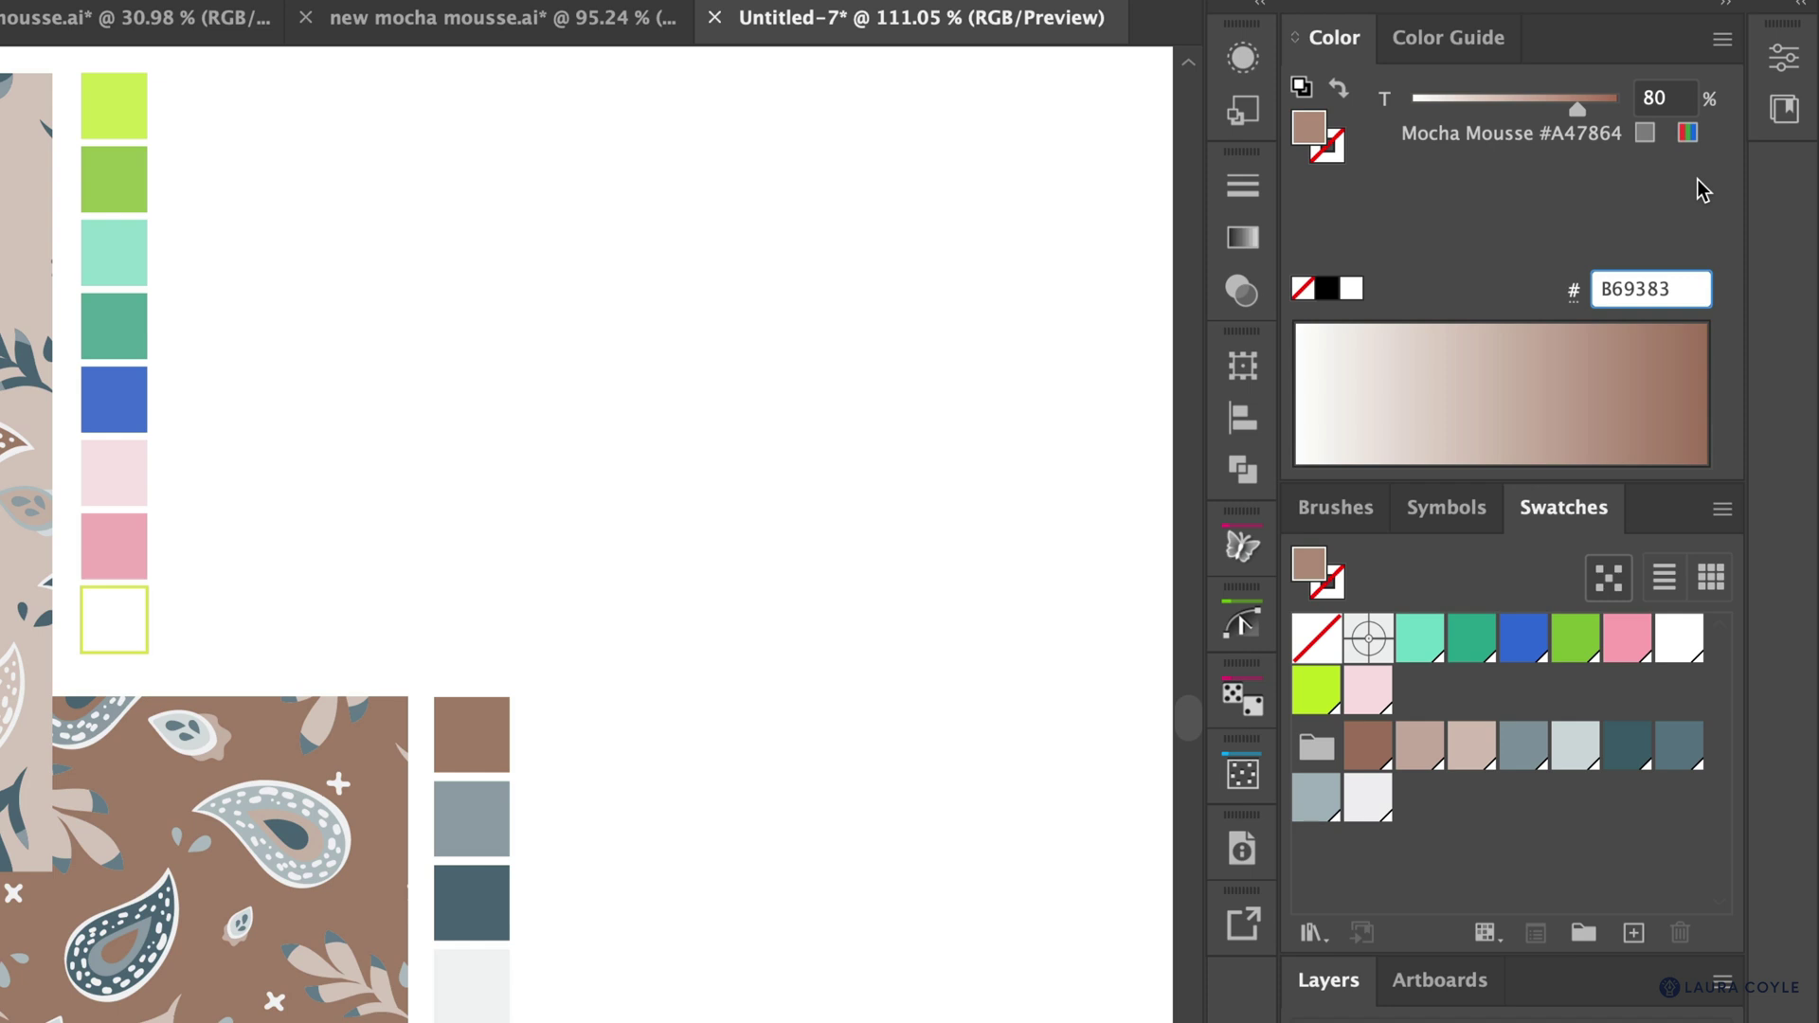
click(1311, 131)
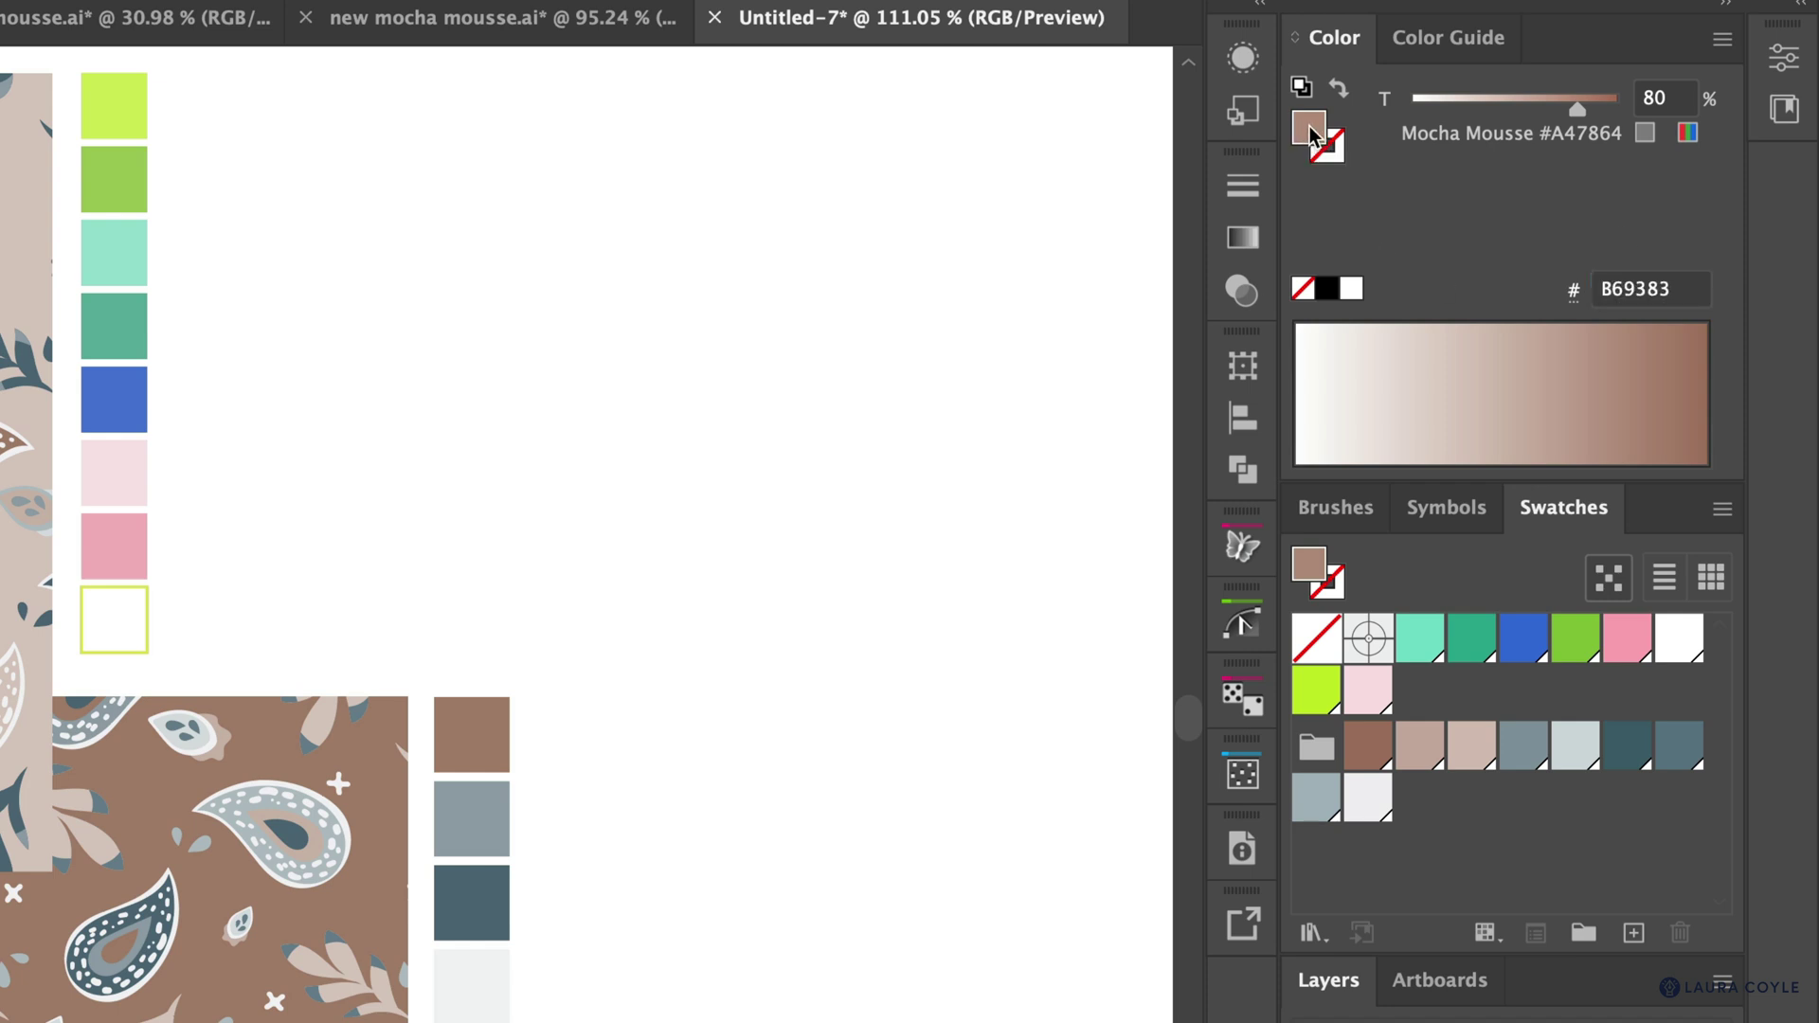
mouse_move(1311, 133)
mouse_down()
mouse_move(1562, 547)
mouse_move(1560, 820)
mouse_up()
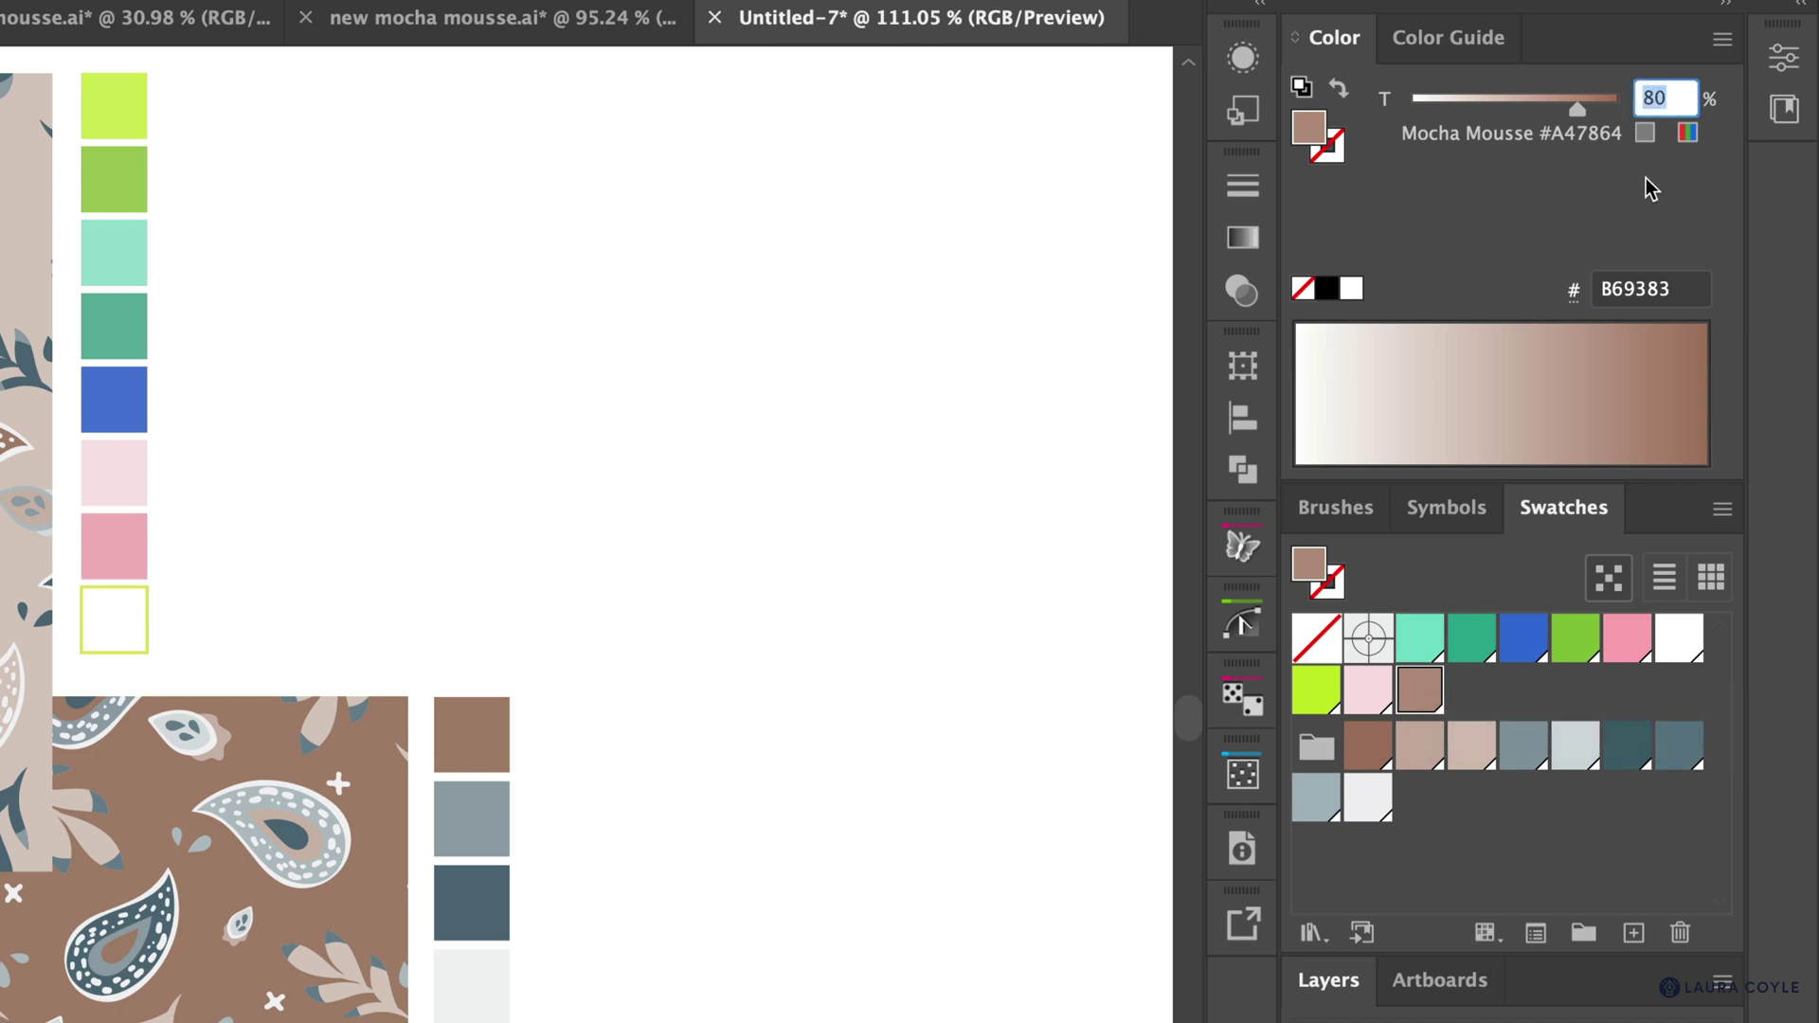
text(60)
drag(1312, 128, 1455, 694)
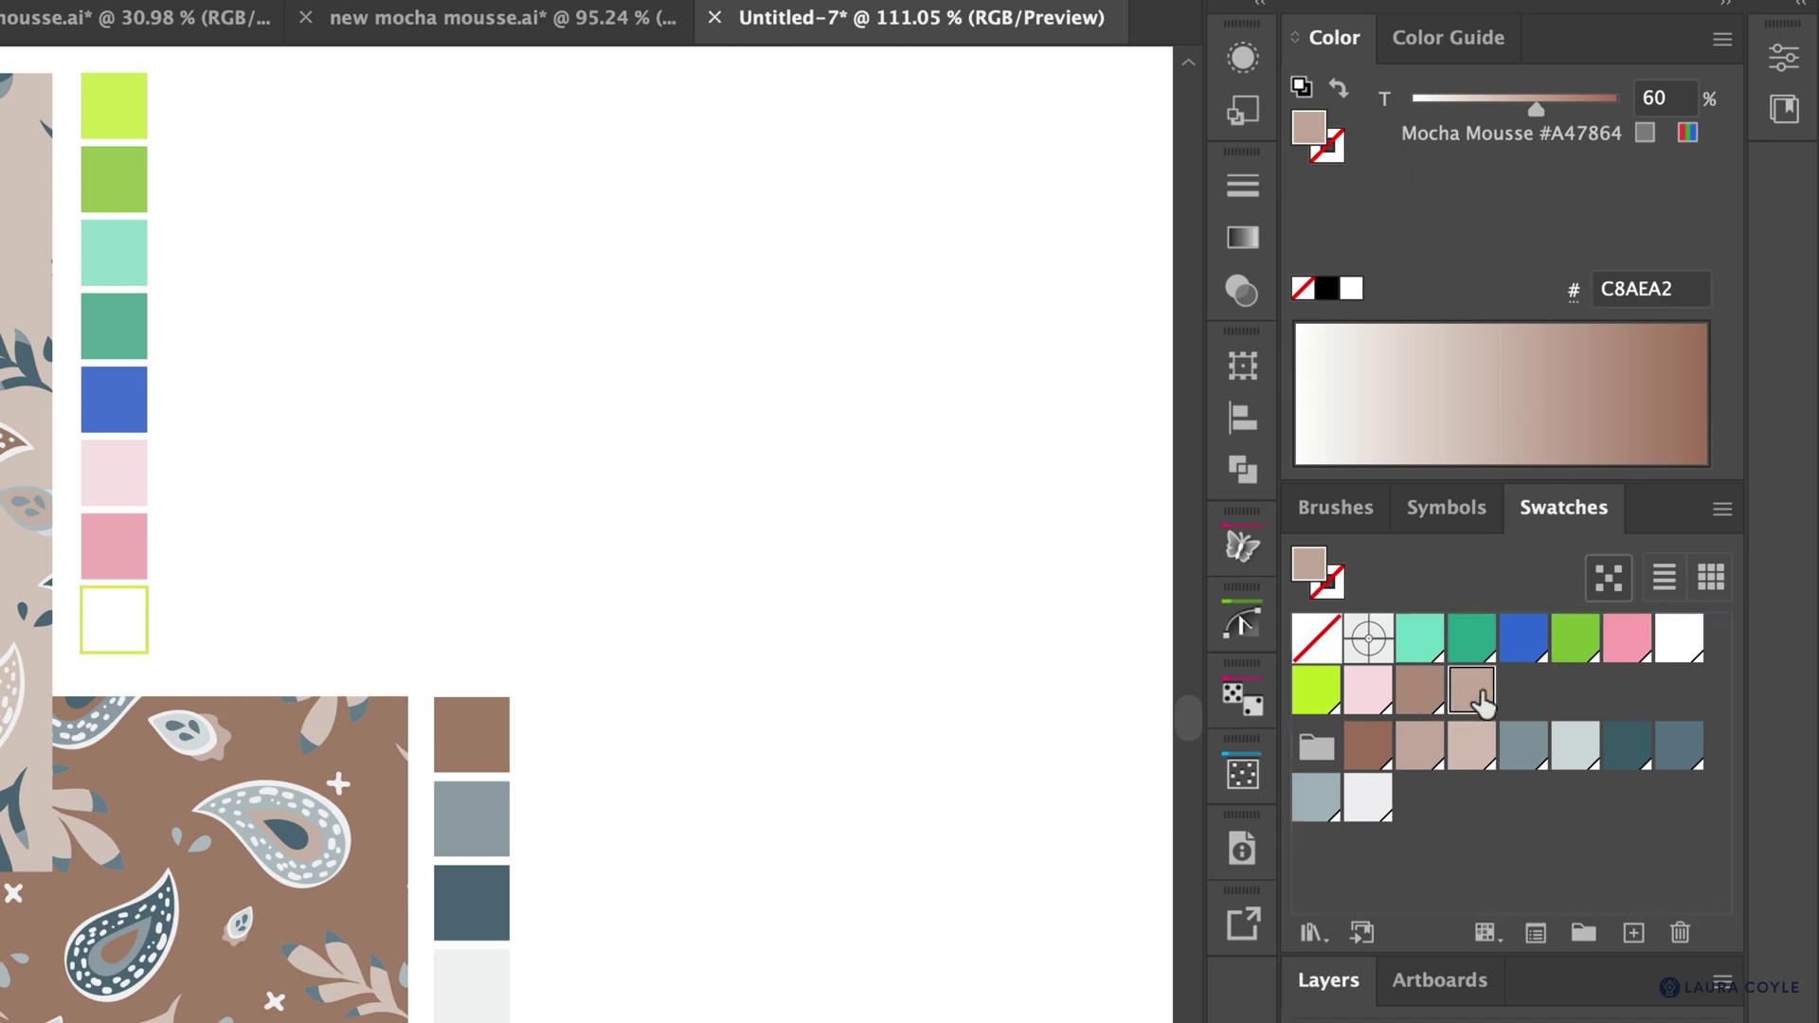